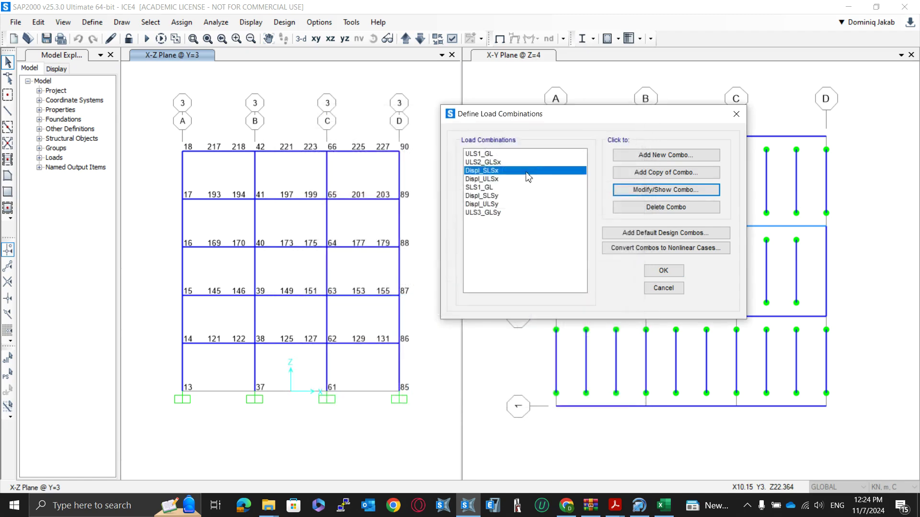
Step: Review the load cases and scale factors of the Displ_SLSy and Displ_ULSx load combinations
{"action": "left_click", "coordinate": [520, 180]}
{"action": "left_click", "coordinate": [513, 196]}
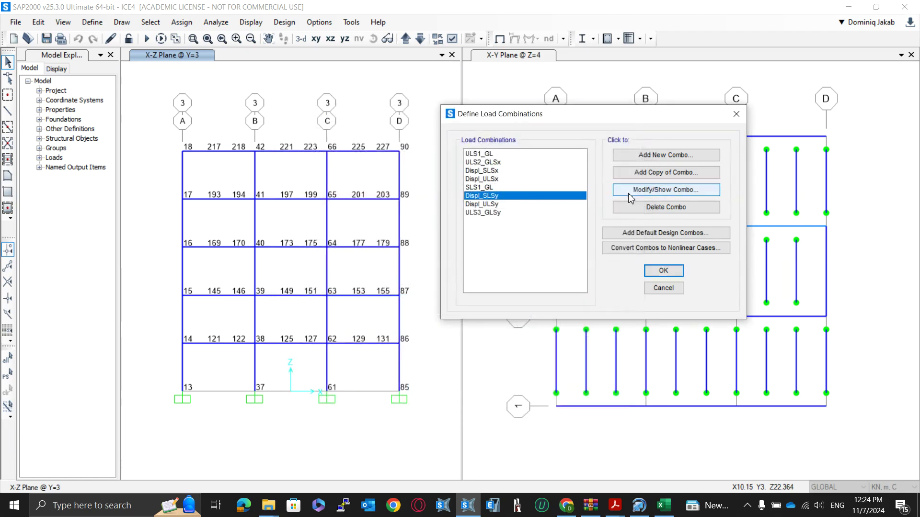
{"action": "left_click", "coordinate": [639, 192]}
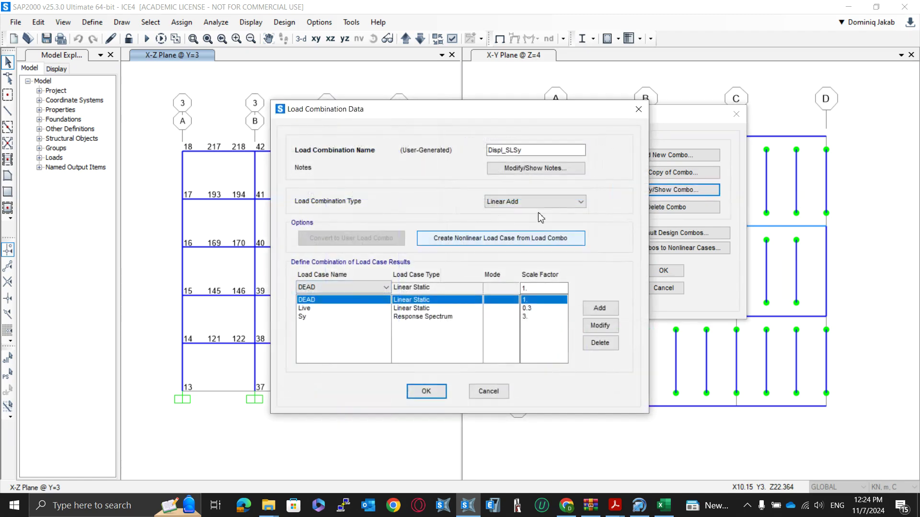
{"action": "left_click", "coordinate": [638, 109]}
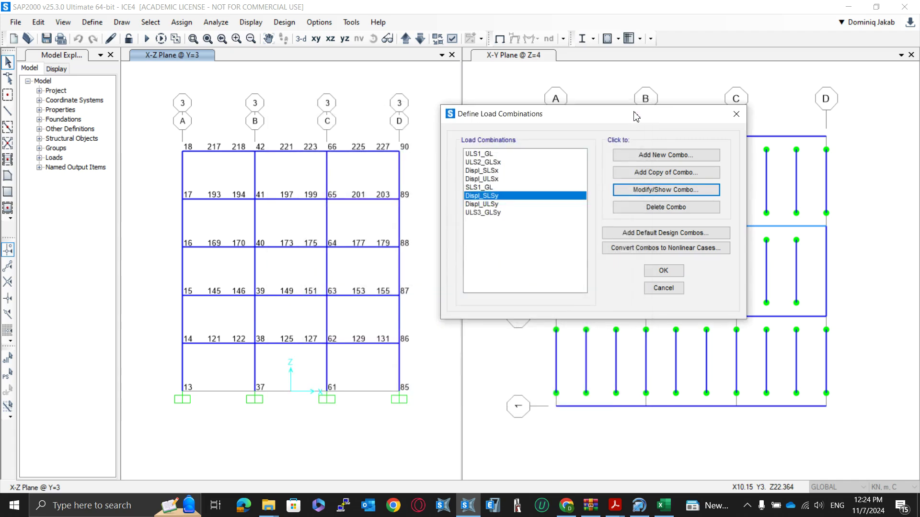
{"action": "left_click", "coordinate": [504, 180]}
{"action": "left_click", "coordinate": [625, 192]}
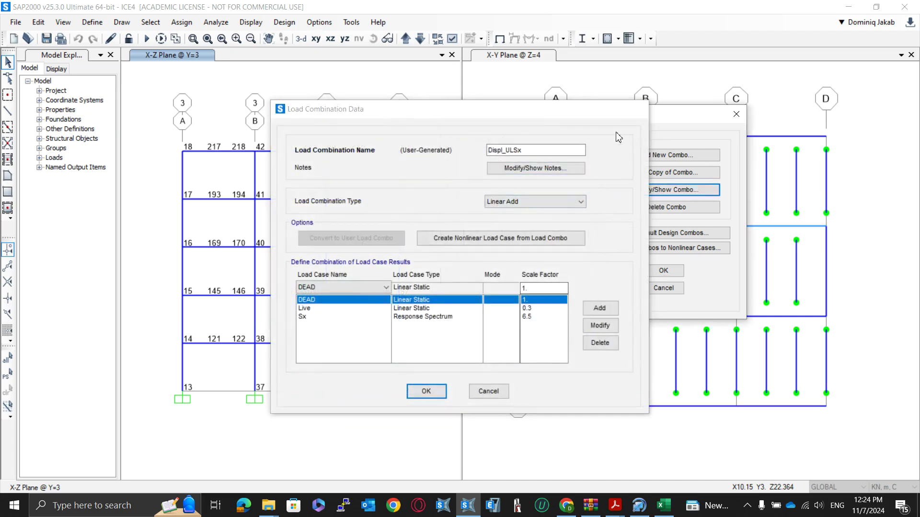
{"action": "left_click", "coordinate": [638, 109]}
Step: Review the load cases and scale factors of the ULS3_GLSy and Displ_ULSy combinations, then close the load combination definitions
{"action": "left_click", "coordinate": [505, 212]}
{"action": "left_click", "coordinate": [643, 193]}
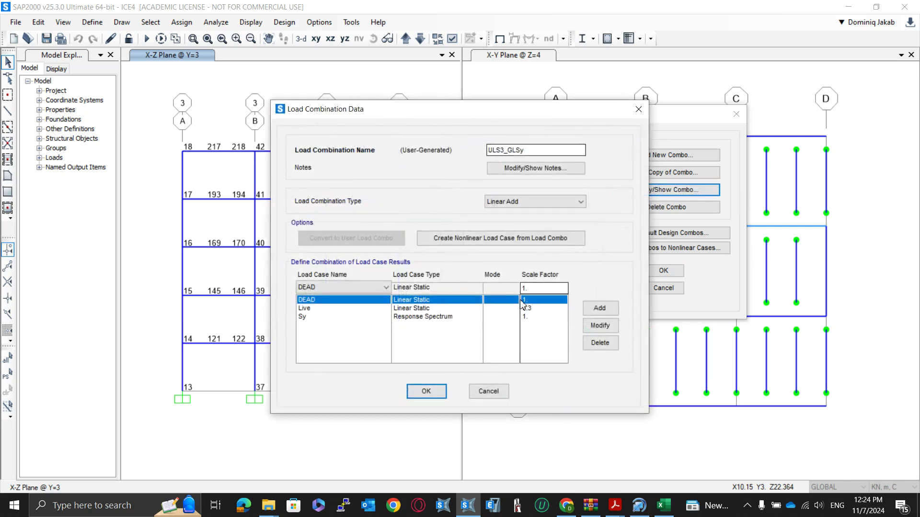
{"action": "left_click_drag", "start_coordinate": [535, 114], "coordinate": [700, 104]}
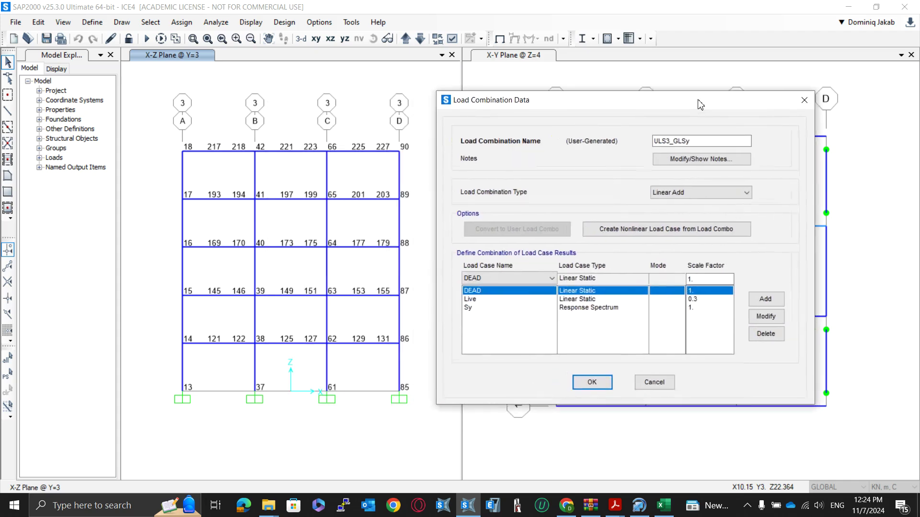
{"action": "left_click", "coordinate": [805, 99]}
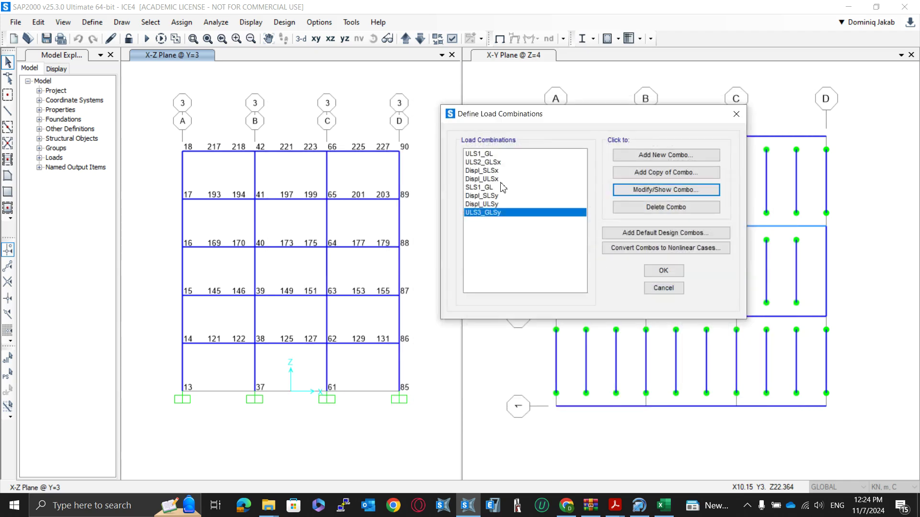
{"action": "left_click", "coordinate": [504, 205]}
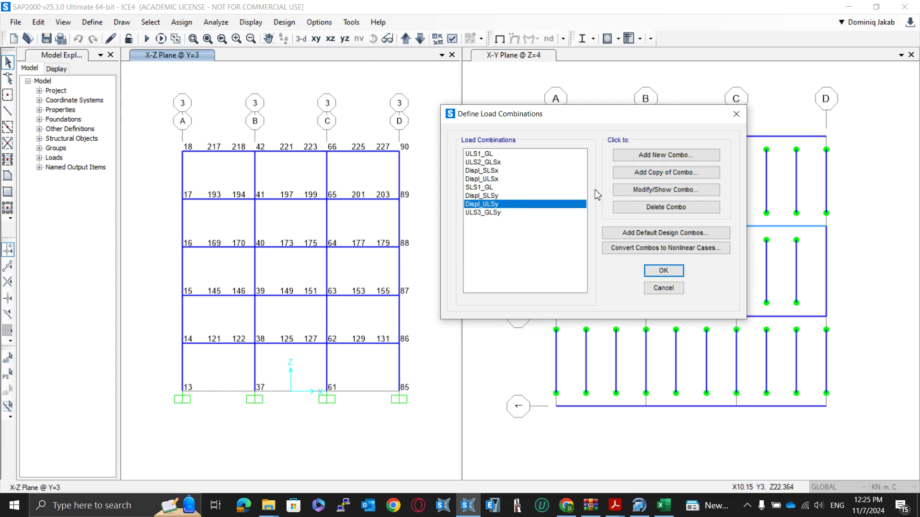
{"action": "left_click", "coordinate": [666, 189]}
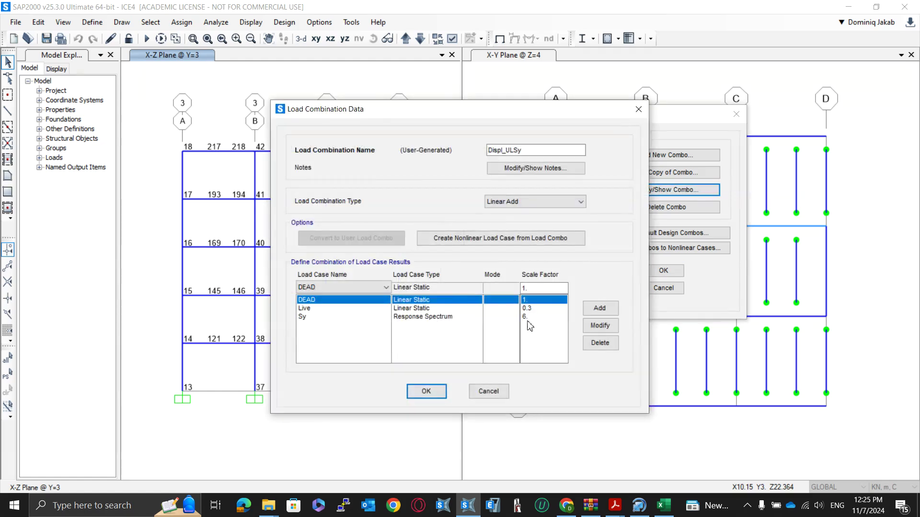
{"action": "left_click", "coordinate": [638, 109]}
{"action": "left_click", "coordinate": [736, 114]}
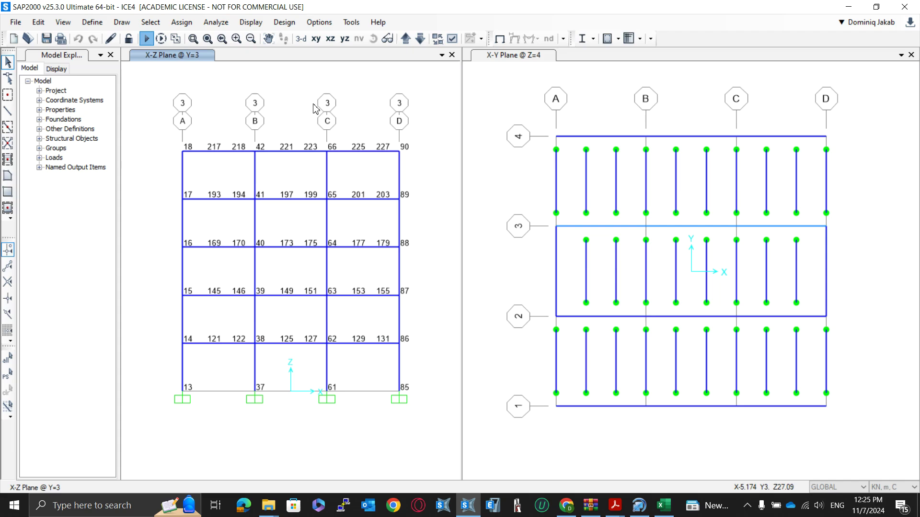
Step: Run the structural analysis of the frame model
{"action": "key", "text": "Escape"}
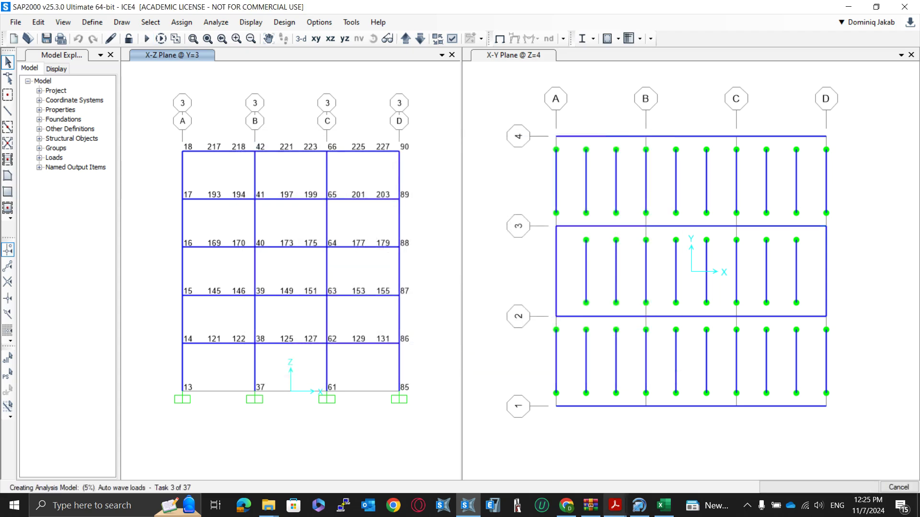
Step: Switch to the Excel workbook and enter the label Limit in A4 and the value 0.0075 in B4
{"action": "left_click", "coordinate": [664, 505]}
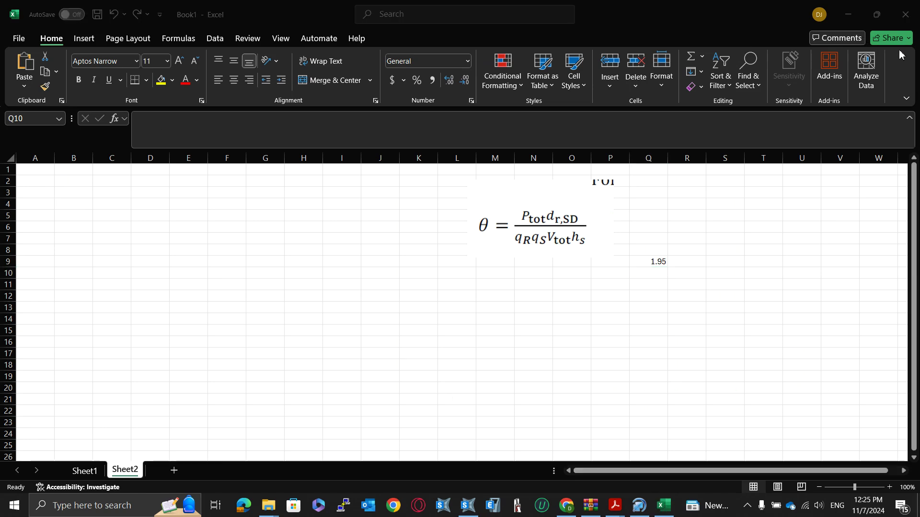
{"action": "left_click", "coordinate": [53, 205]}
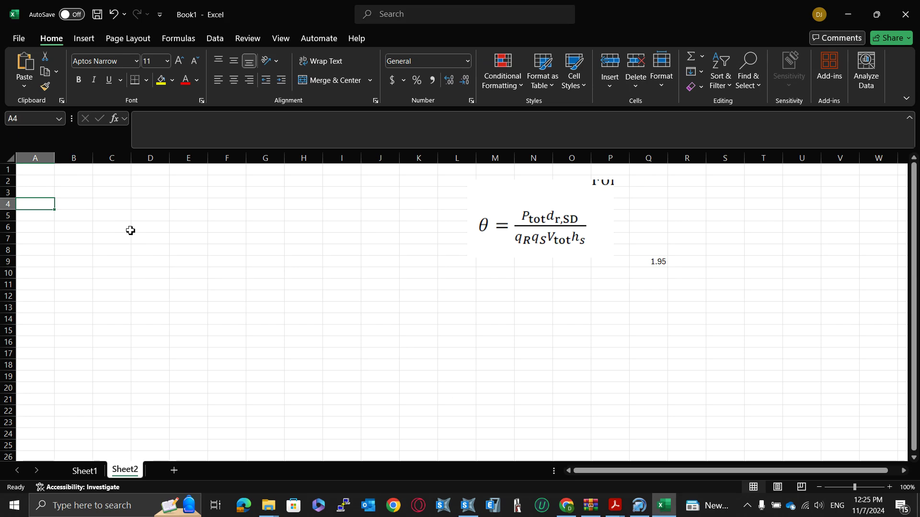
{"action": "type", "text": "="}
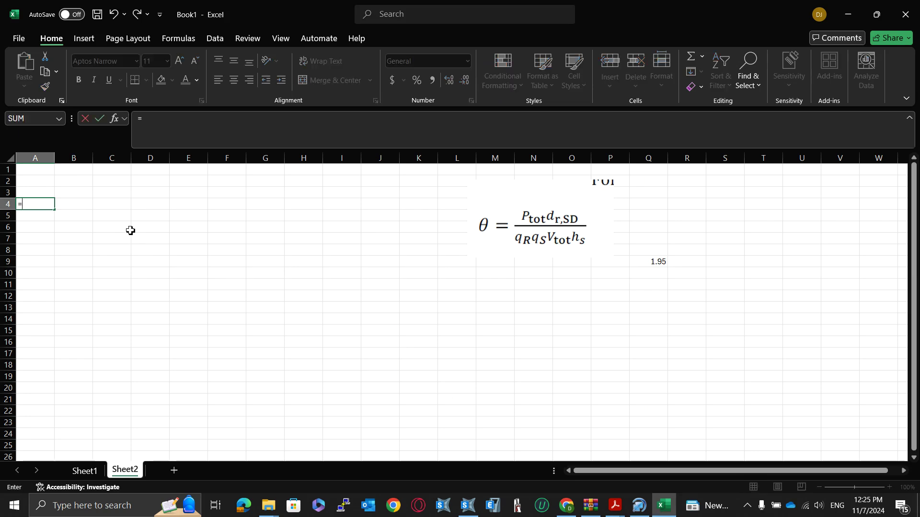
{"action": "key", "text": "BackSpace"}
{"action": "key", "text": "Caps_Lock"}
{"action": "type", "text": "Lom"}
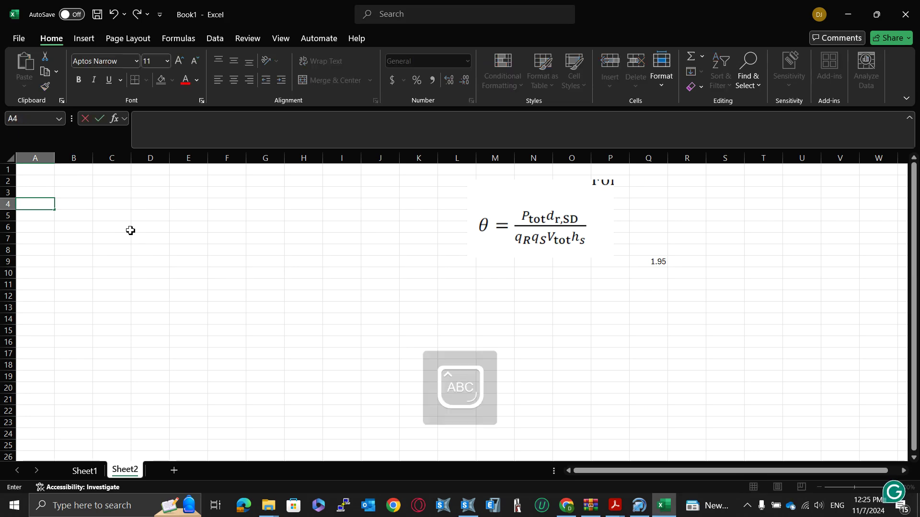
{"action": "key", "text": "BackSpace"}
{"action": "key", "text": "BackSpace"}
{"action": "type", "text": "imit"}
{"action": "key", "text": "Tab"}
{"action": "type", "text": "0."}
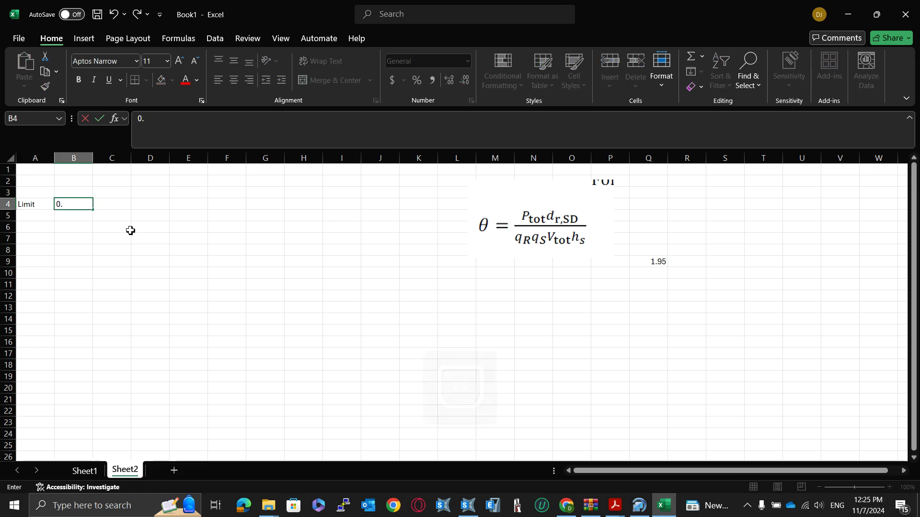
{"action": "type", "text": "=0.0075"}
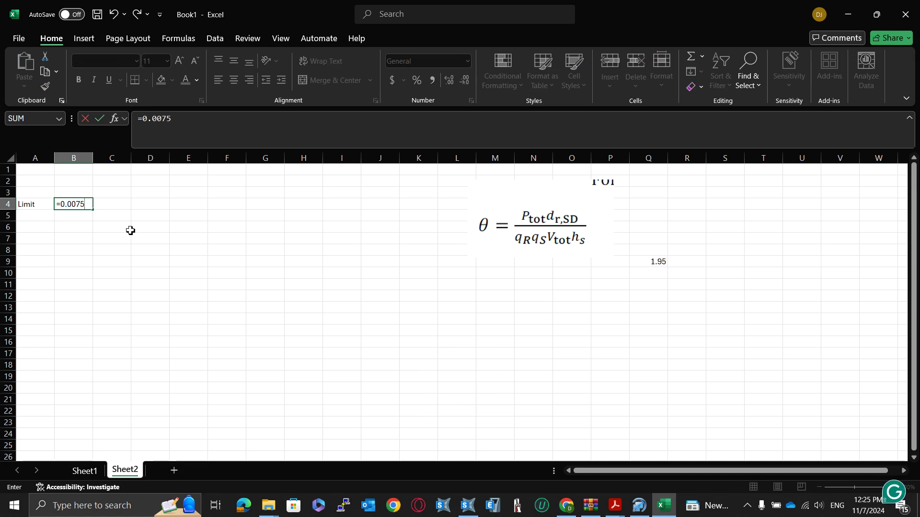
{"action": "key", "text": "Tab"}
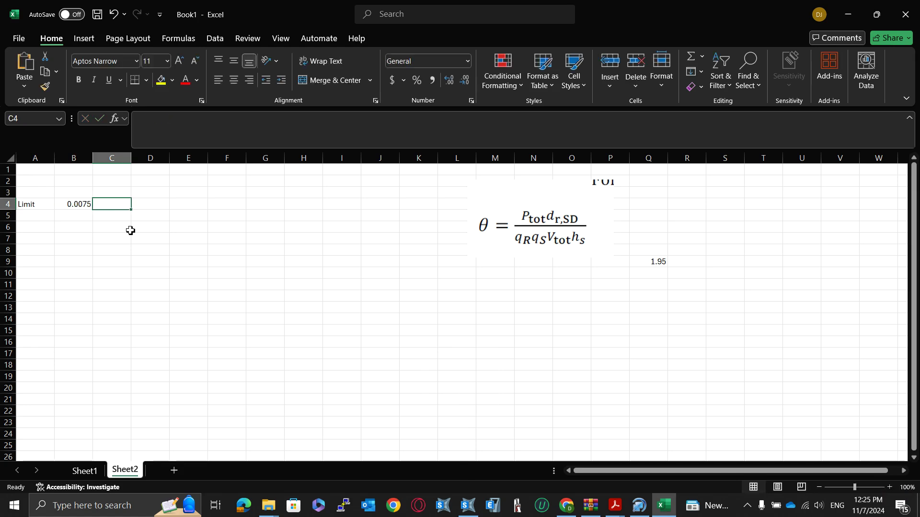
Step: Enter the storey height in the row above the limit: h in A3, 4000 in B3 and mm in C3
{"action": "key", "text": "Up"}
{"action": "key", "text": "Left"}
{"action": "key", "text": "Left"}
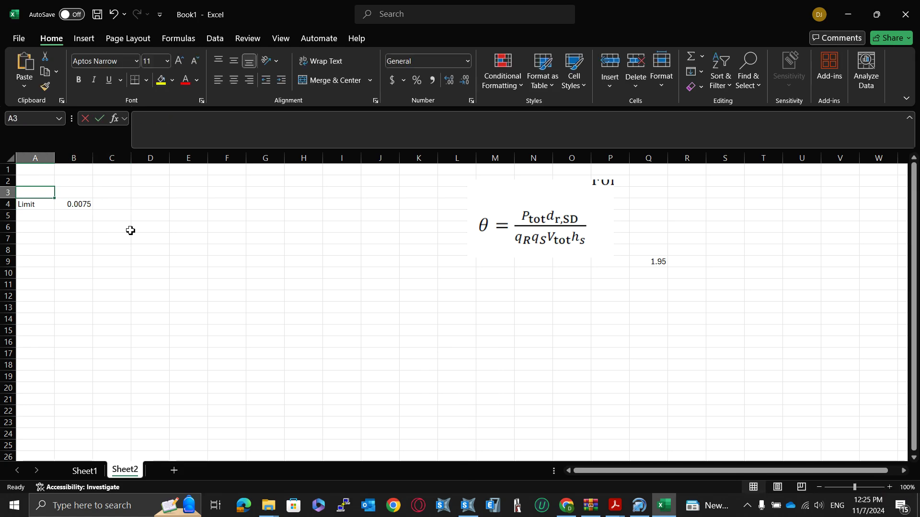
{"action": "type", "text": "h"}
{"action": "key", "text": "Tab"}
{"action": "key", "text": "Tab"}
{"action": "key", "text": "Left"}
{"action": "type", "text": "4000"}
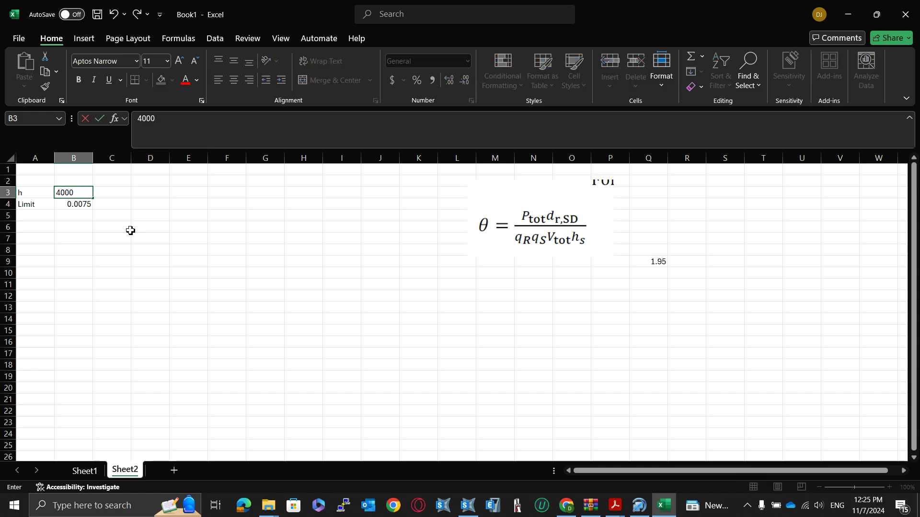
{"action": "key", "text": "Tab"}
{"action": "type", "text": "m"}
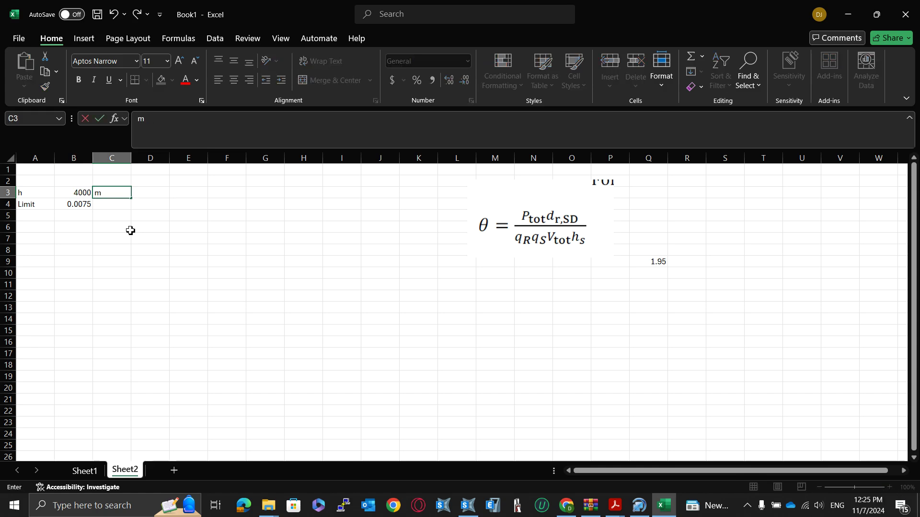
{"action": "type", "text": "m"}
{"action": "key", "text": "Return"}
Step: Enter h as the unit of the limit in C4
{"action": "key", "text": "Right"}
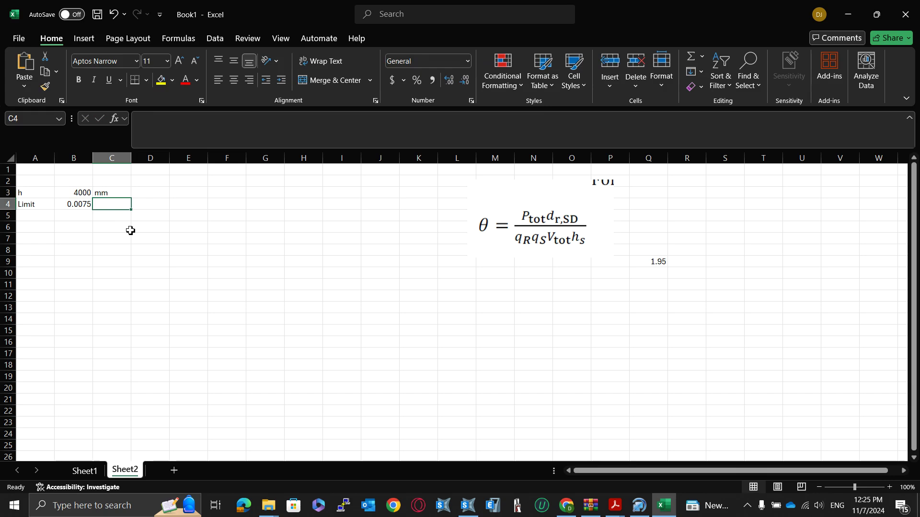
{"action": "type", "text": "h"}
{"action": "key", "text": "Return"}
Step: Calculate the displacement limit in B5 with the formula =B3*B4 and enter its unit mm in C5
{"action": "key", "text": "Left"}
{"action": "key", "text": "Left"}
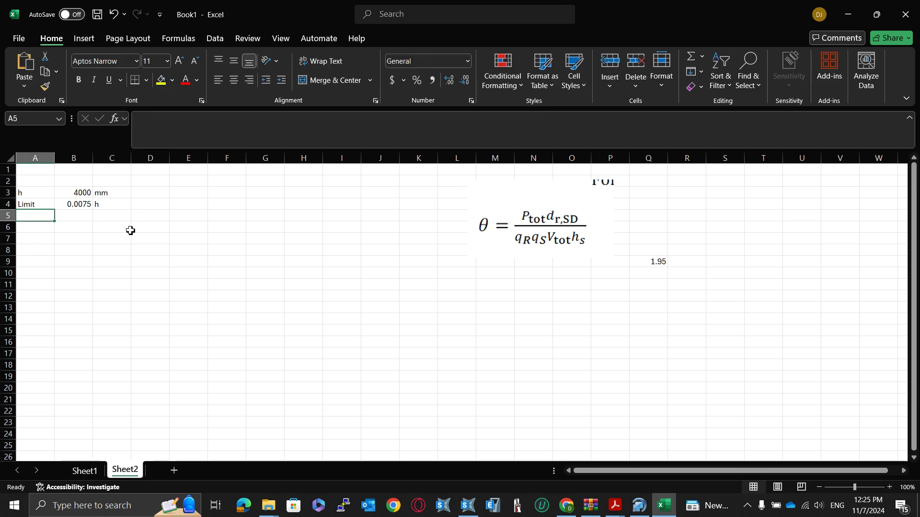
{"action": "key", "text": "Right"}
{"action": "type", "text": "="}
{"action": "key", "text": "Up"}
{"action": "key", "text": "Up"}
{"action": "type", "text": "*"}
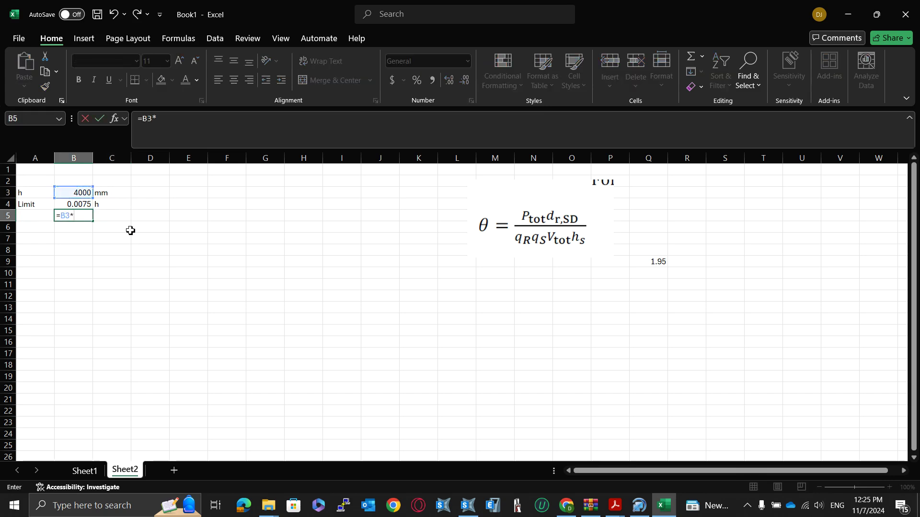
{"action": "key", "text": "Up"}
{"action": "key", "text": "Return"}
{"action": "key", "text": "Up"}
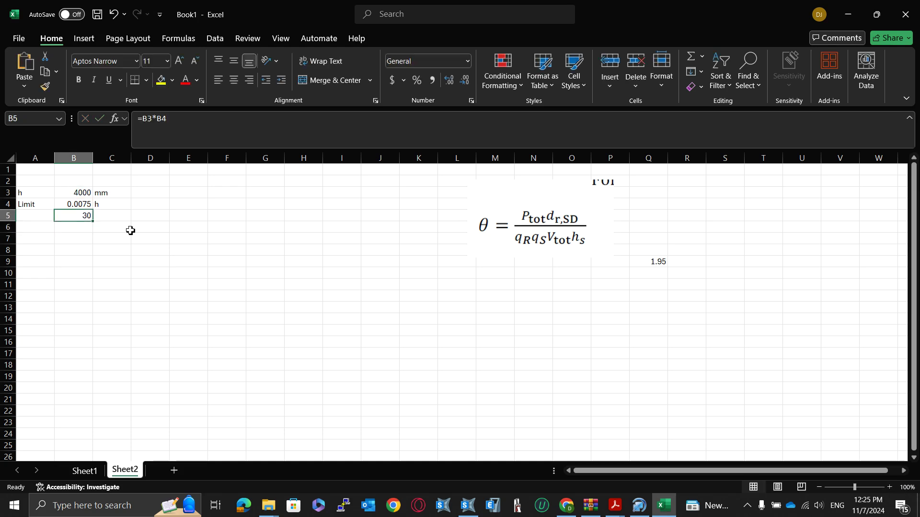
{"action": "key", "text": "Right"}
{"action": "type", "text": "mm"}
{"action": "key", "text": "Return"}
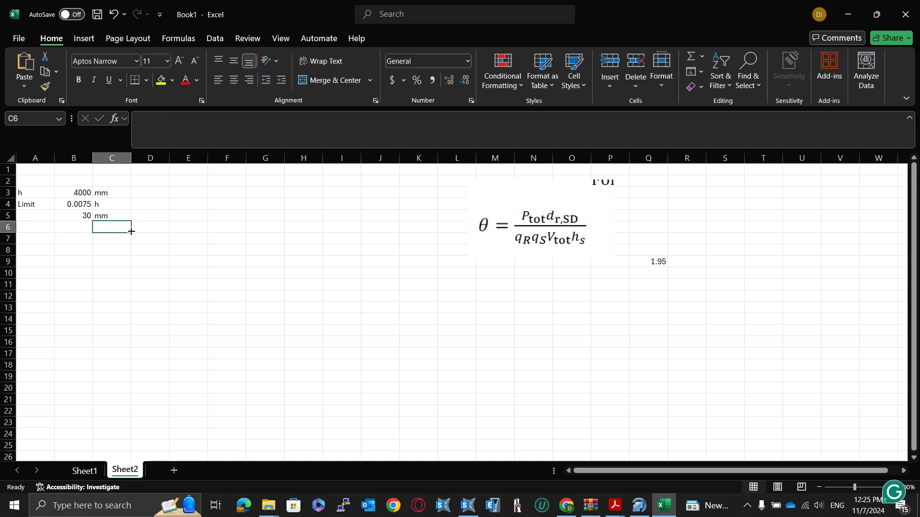
Step: Switch back to SAP2000 and display the deformed shape for the Displ_SLSx combination in the X-Z frame view
{"action": "key", "text": "alt+Tab"}
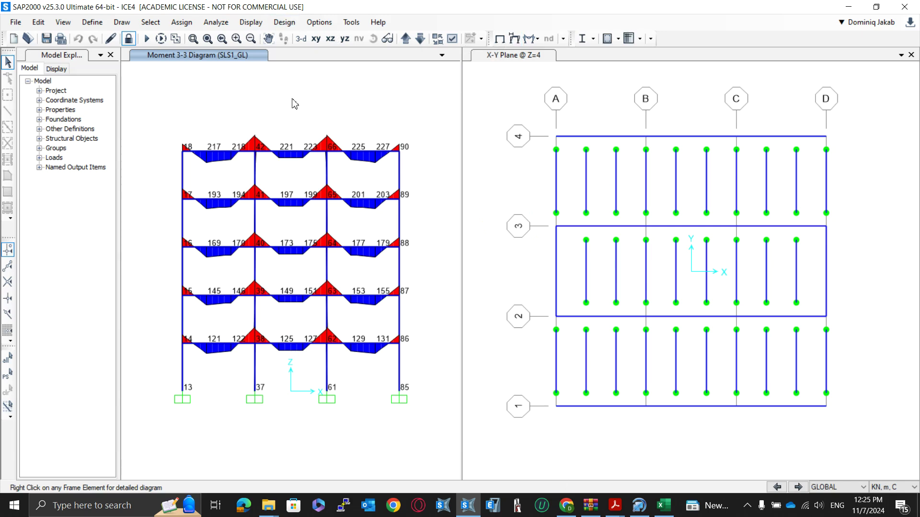
{"action": "left_click", "coordinate": [524, 42]}
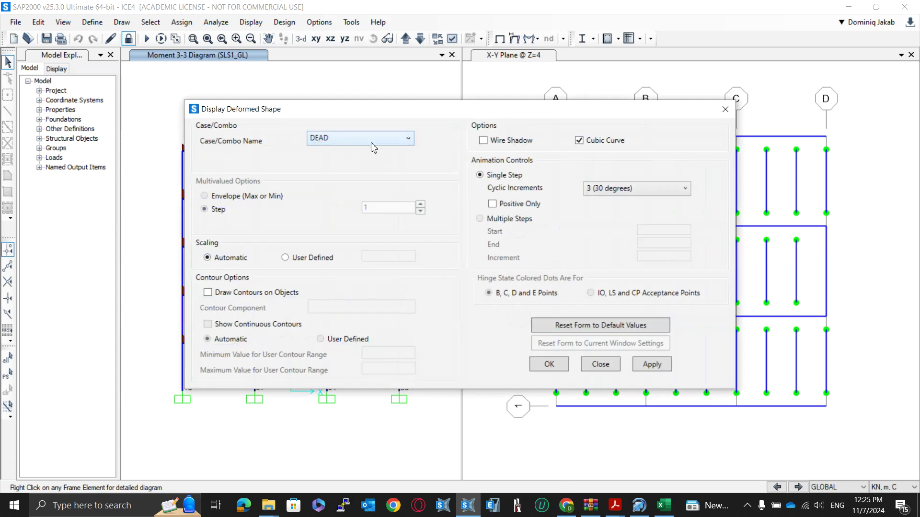
{"action": "left_click", "coordinate": [373, 147]}
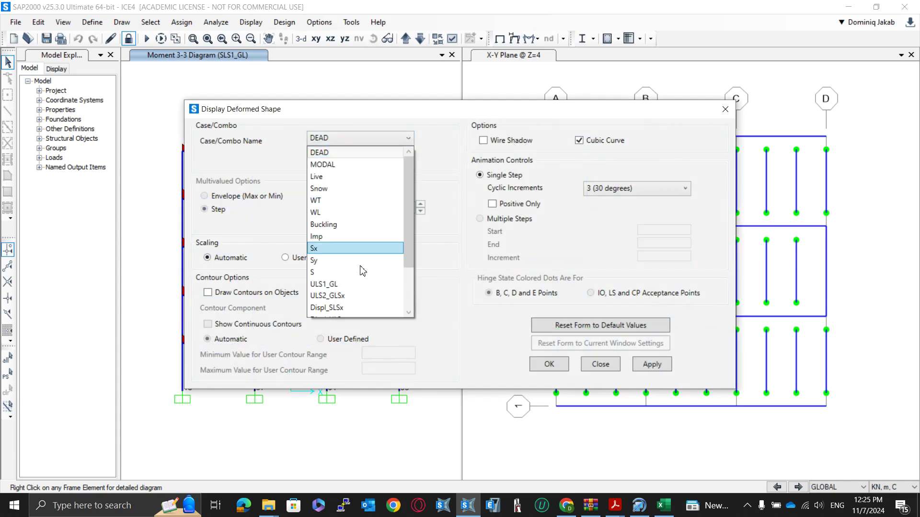
{"action": "scroll", "coordinate": [362, 269], "scroll_direction": "down", "scroll_amount": 2}
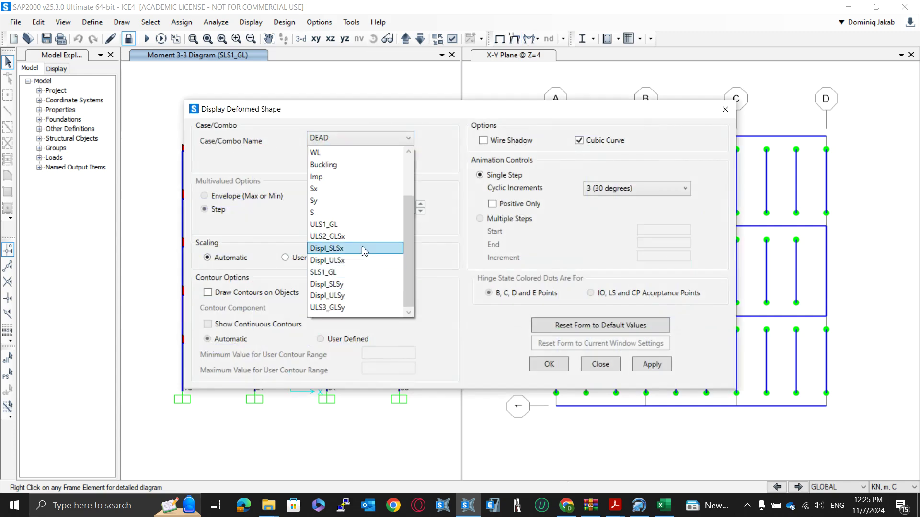
{"action": "left_click", "coordinate": [365, 249]}
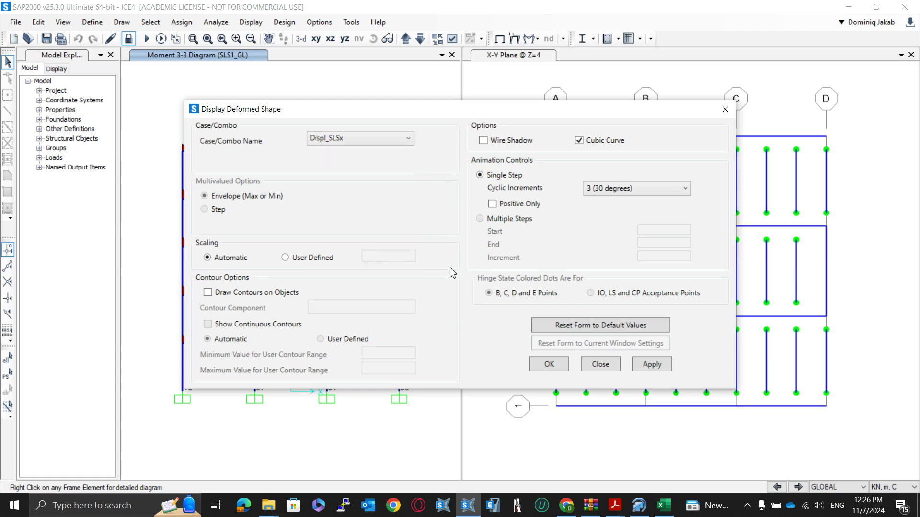
{"action": "left_click", "coordinate": [648, 365]}
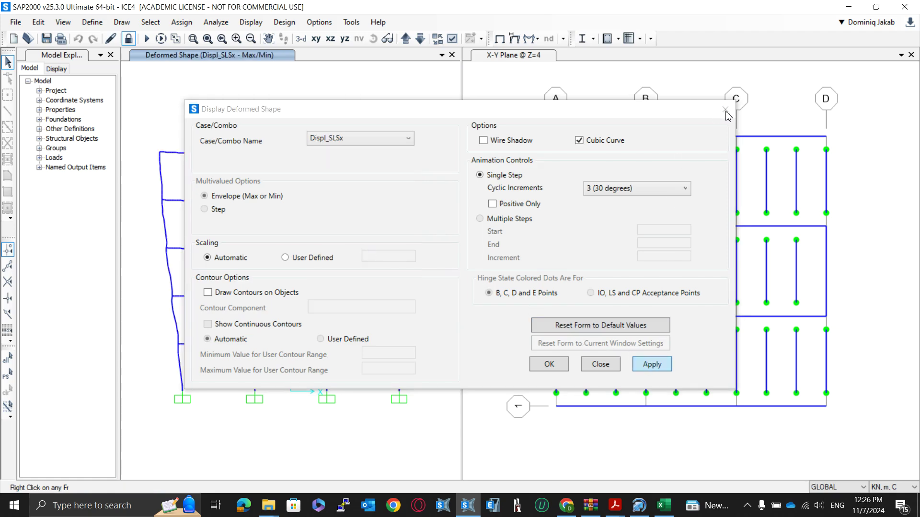
{"action": "left_click", "coordinate": [600, 364]}
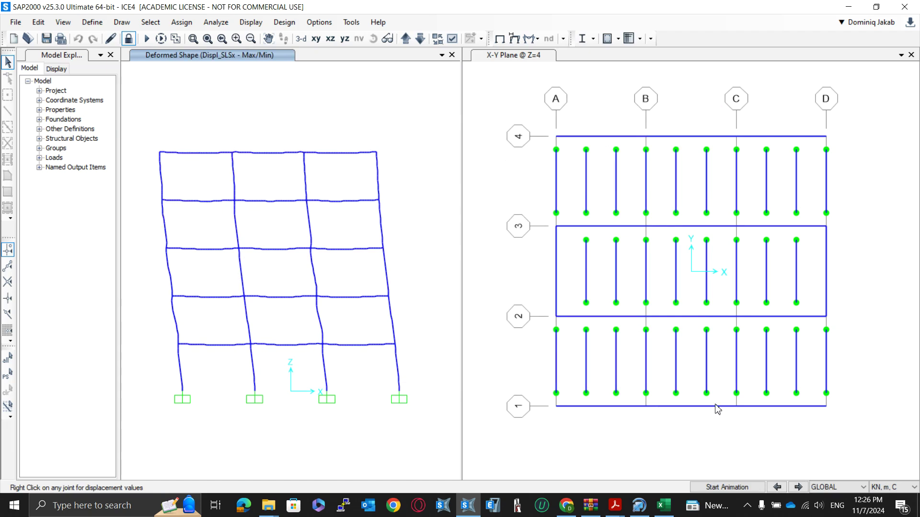
Step: Set the model's display units to N, mm, C
{"action": "left_click", "coordinate": [884, 488]}
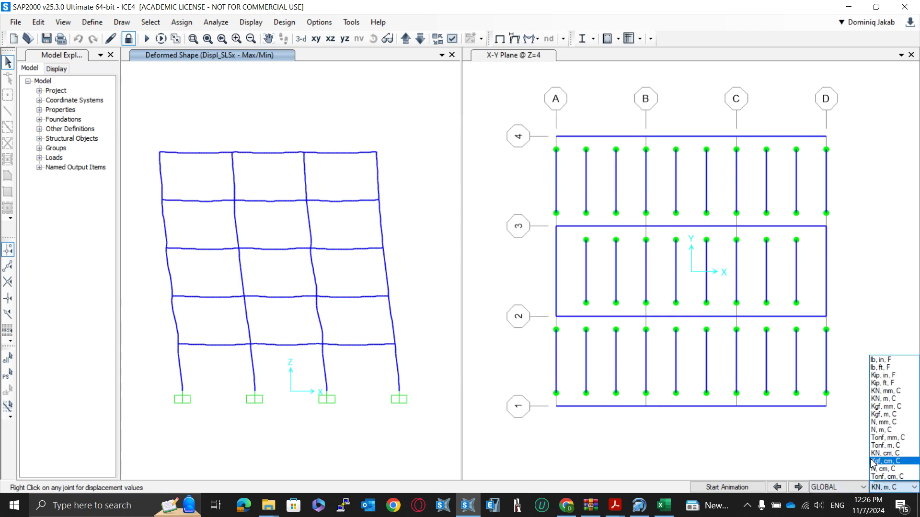
{"action": "left_click", "coordinate": [881, 422]}
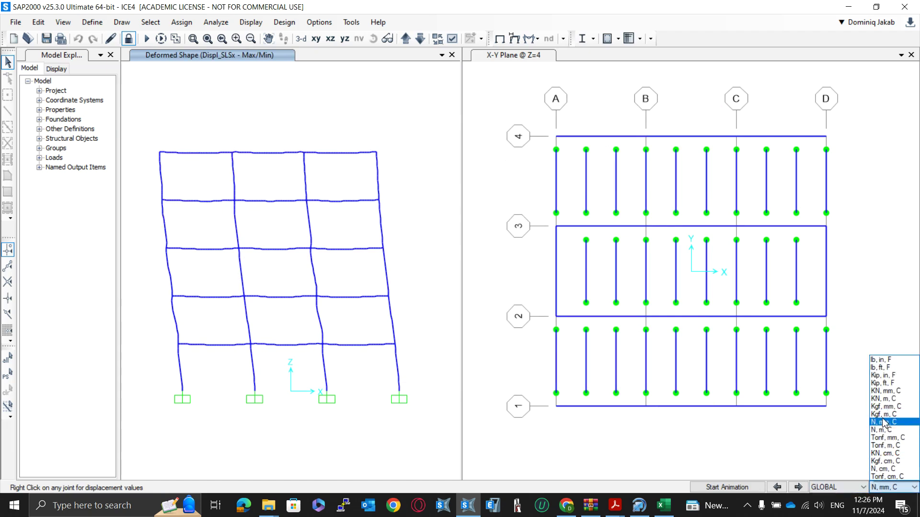
Step: Show the Displ_SLSx deformed shape in the 3D view and query the joint displacements at the front corner column
{"action": "left_click", "coordinate": [300, 38]}
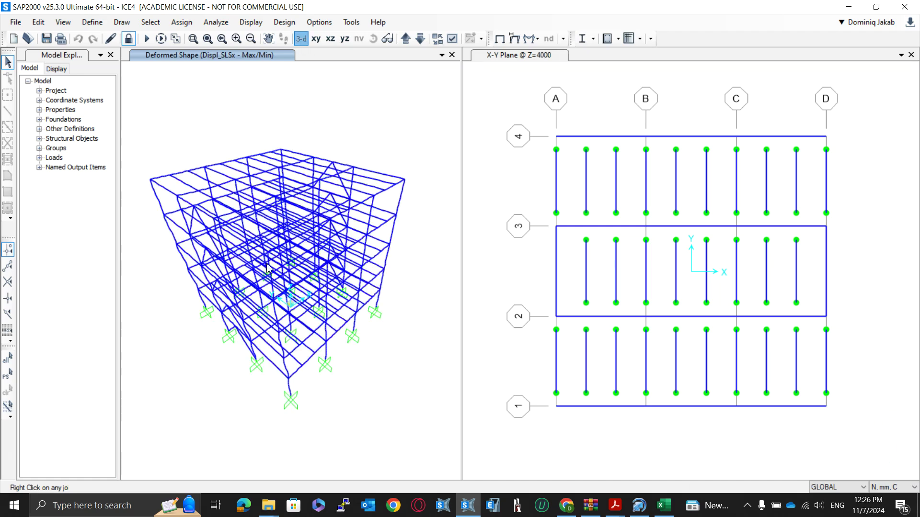
{"action": "right_click", "coordinate": [288, 381]}
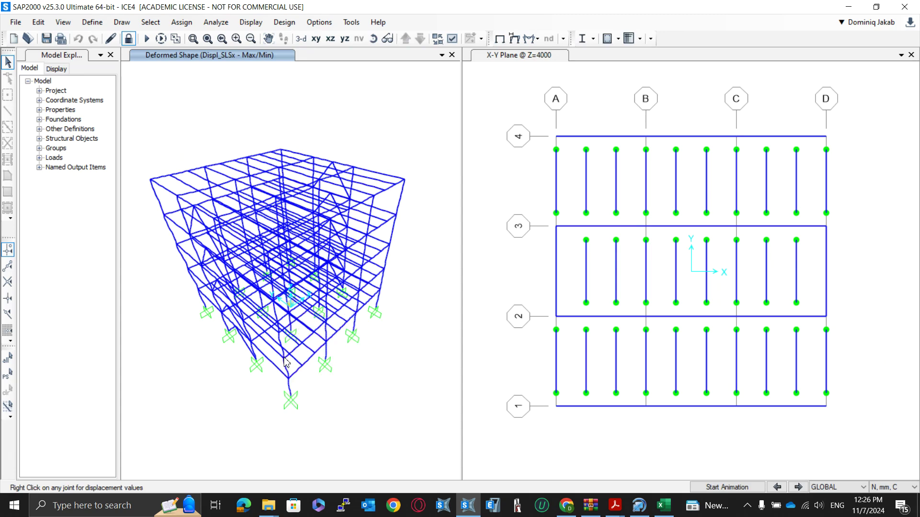
{"action": "right_click", "coordinate": [284, 359]}
Step: Choose the Joint Displacements - Generalized - Absolute table from the joint output analysis results for display
{"action": "left_click", "coordinate": [250, 22]}
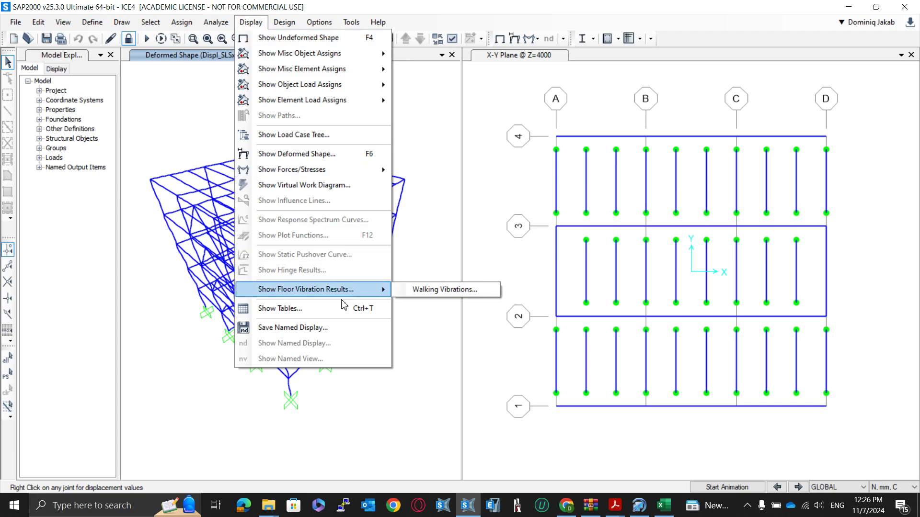
{"action": "left_click", "coordinate": [345, 308]}
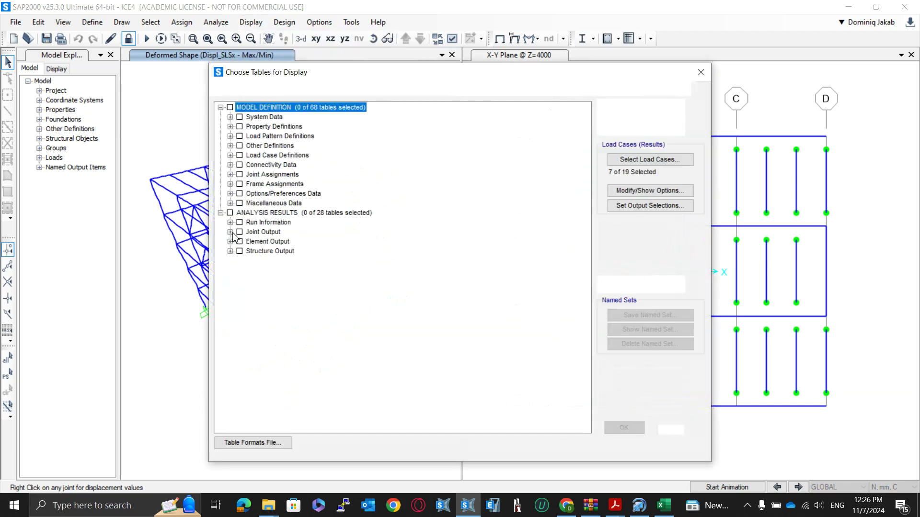
{"action": "left_click", "coordinate": [230, 232]}
{"action": "left_click", "coordinate": [240, 241]}
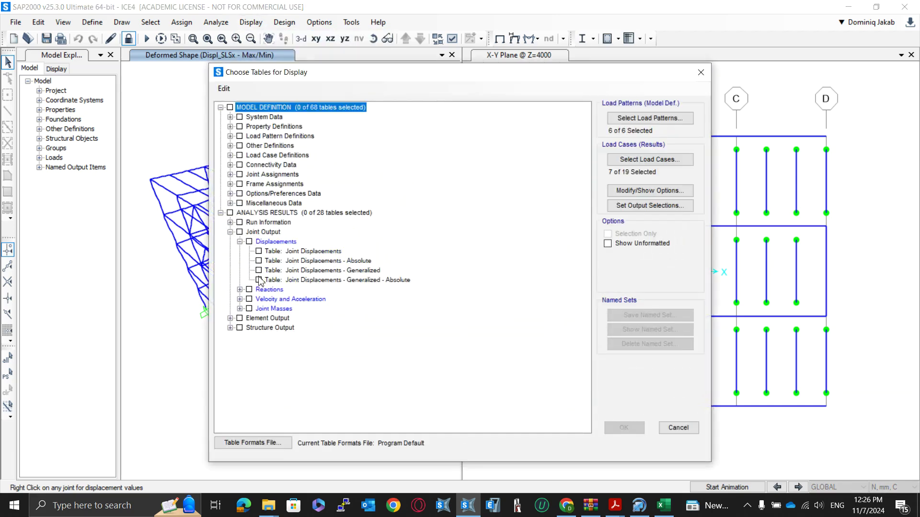
{"action": "left_click", "coordinate": [301, 280]}
Step: Limit the table's output cases to Displ_SLSx only and display the generalized joint displacements
{"action": "left_click", "coordinate": [627, 164]}
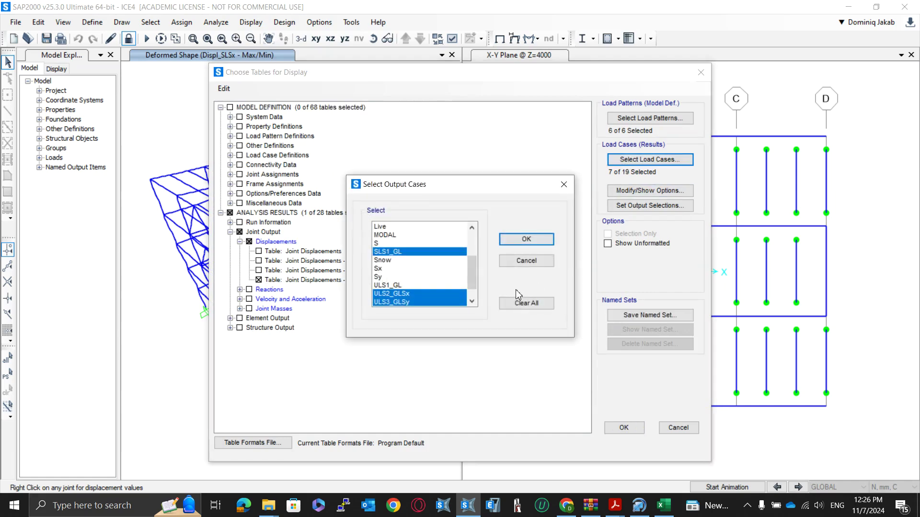
{"action": "scroll", "coordinate": [432, 285], "scroll_direction": "down", "scroll_amount": 2}
{"action": "scroll", "coordinate": [431, 284], "scroll_direction": "up", "scroll_amount": 3}
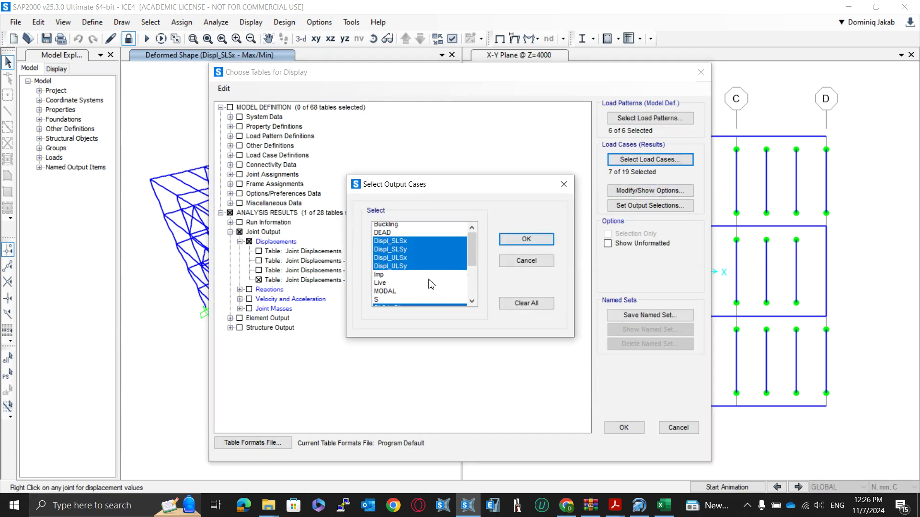
{"action": "left_click", "coordinate": [396, 243]}
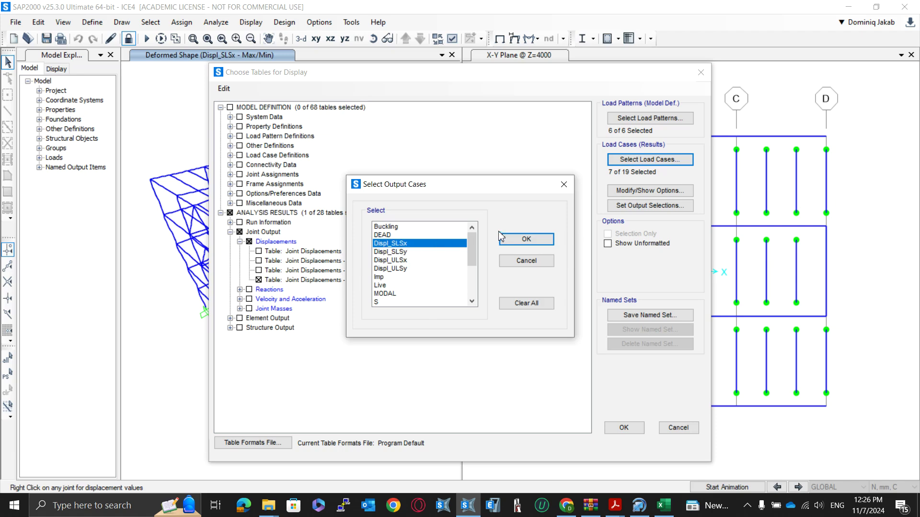
{"action": "left_click", "coordinate": [526, 239]}
{"action": "left_click", "coordinate": [623, 427]}
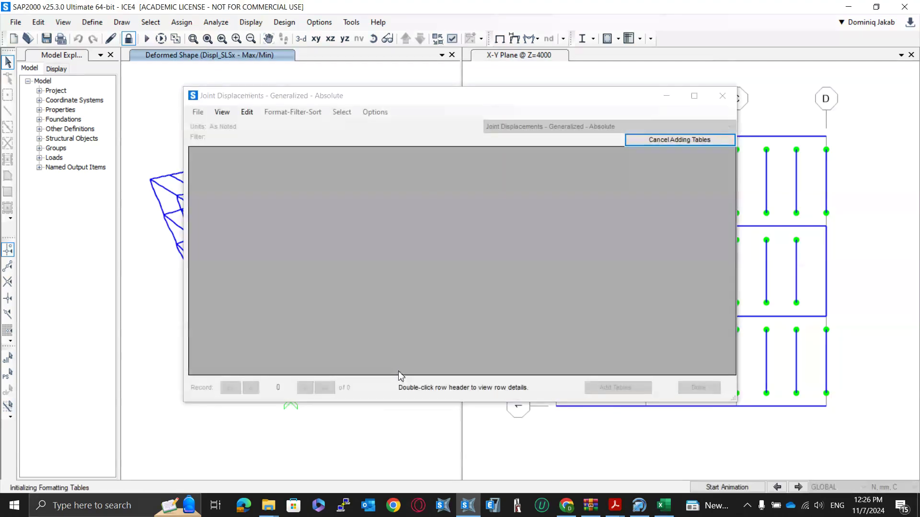
Step: Review the Displ_SLSx translations from GDISP1 to GDISP5 and close the table
{"action": "left_click_drag", "start_coordinate": [478, 179], "coordinate": [479, 188]}
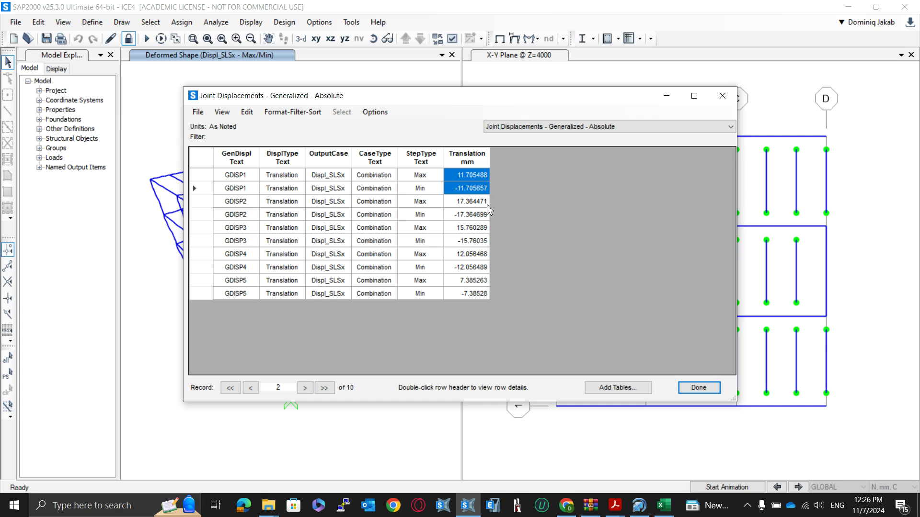
{"action": "mouse_move", "coordinate": [488, 204]}
{"action": "left_mouse_down"}
{"action": "mouse_move", "coordinate": [474, 235]}
{"action": "mouse_move", "coordinate": [476, 267]}
{"action": "mouse_move", "coordinate": [544, 287]}
{"action": "left_mouse_up"}
{"action": "left_click", "coordinate": [478, 287]}
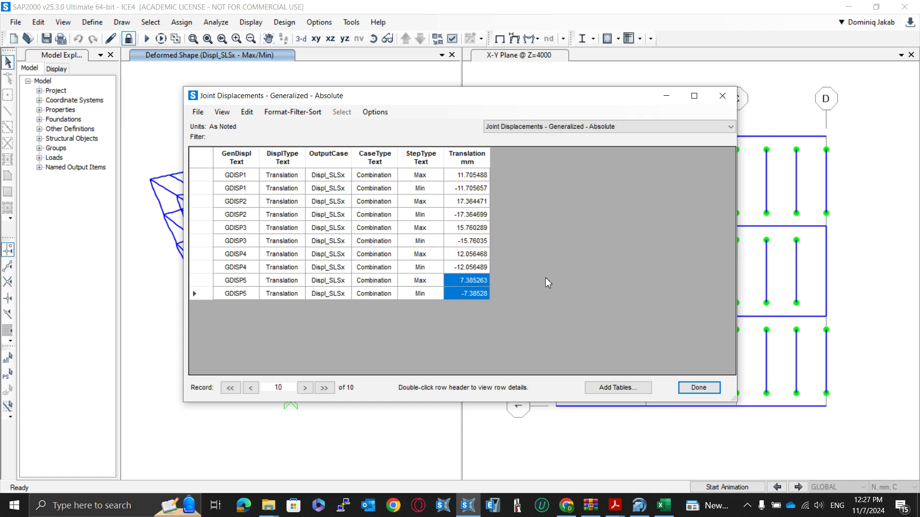
{"action": "left_click", "coordinate": [722, 95]}
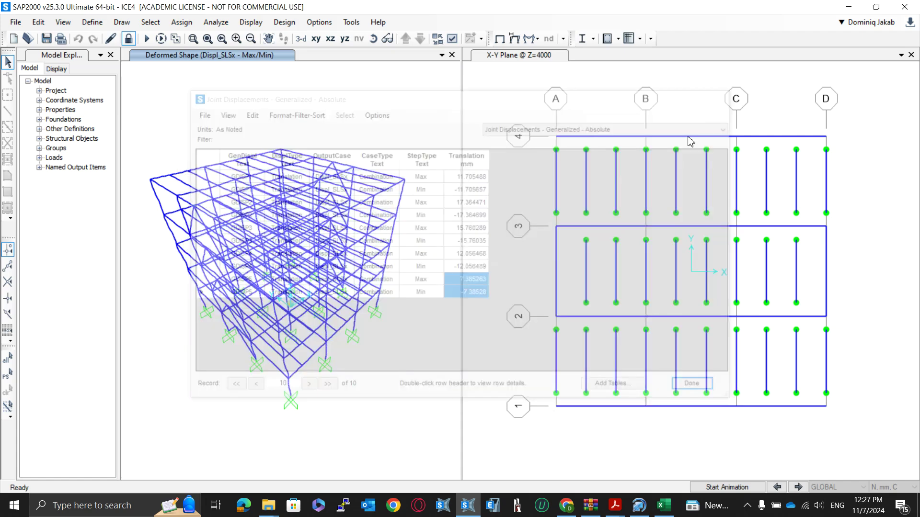
Step: Display the generalized absolute joint displacements table again for the Displ_SLSy output case only
{"action": "key", "text": "ctrl+t"}
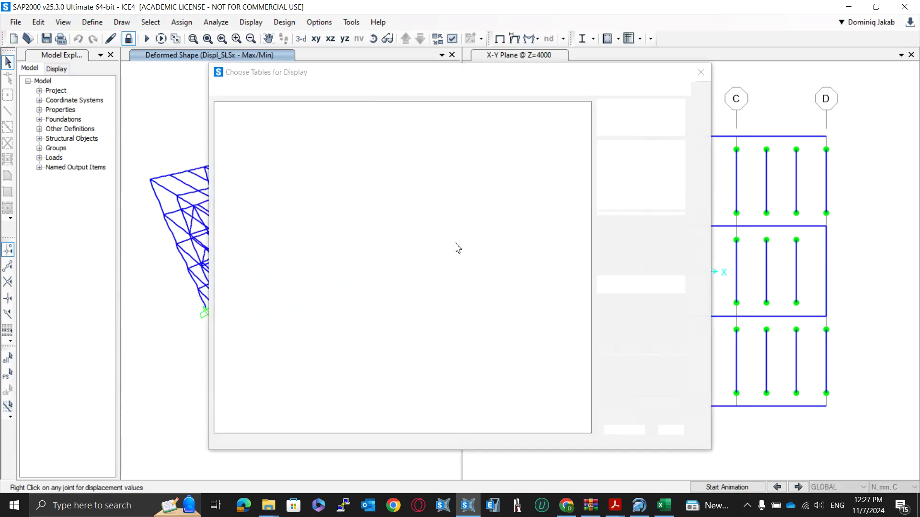
{"action": "left_click", "coordinate": [630, 162]}
{"action": "left_click", "coordinate": [420, 252]}
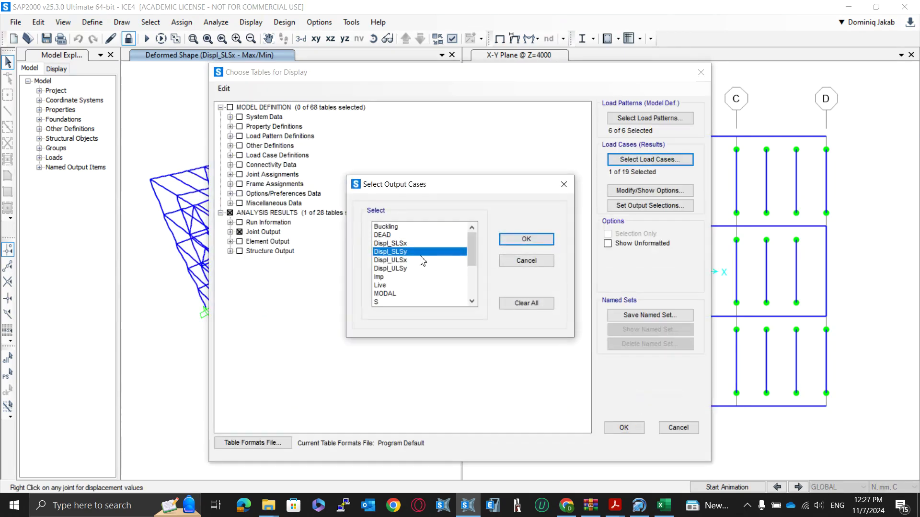
{"action": "left_click", "coordinate": [526, 240]}
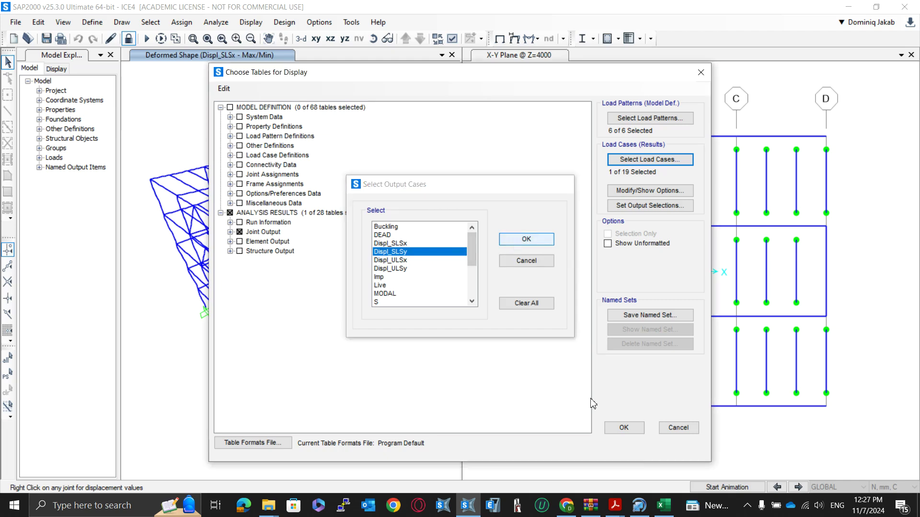
{"action": "left_click", "coordinate": [623, 428]}
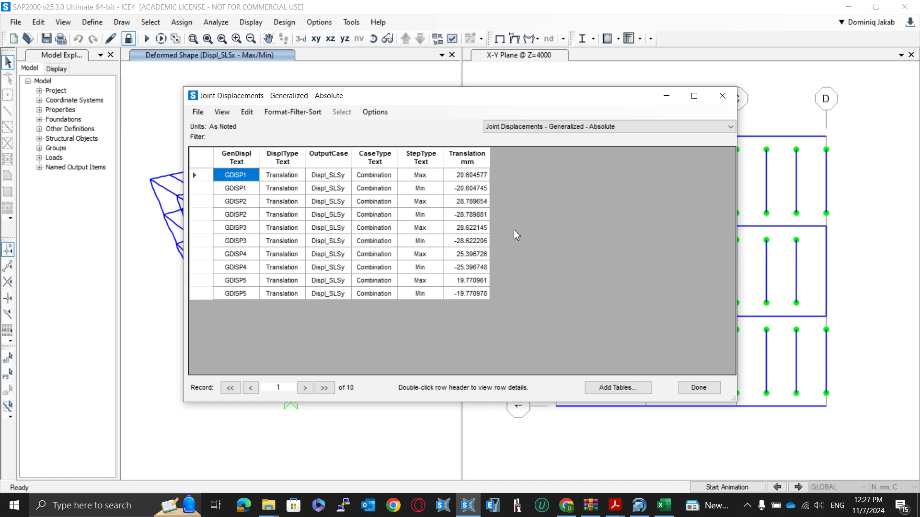
Step: Move the table window aside, review the Displ_SLSy translations of all storeys, and close the table
{"action": "left_click_drag", "start_coordinate": [609, 92], "coordinate": [454, 62]}
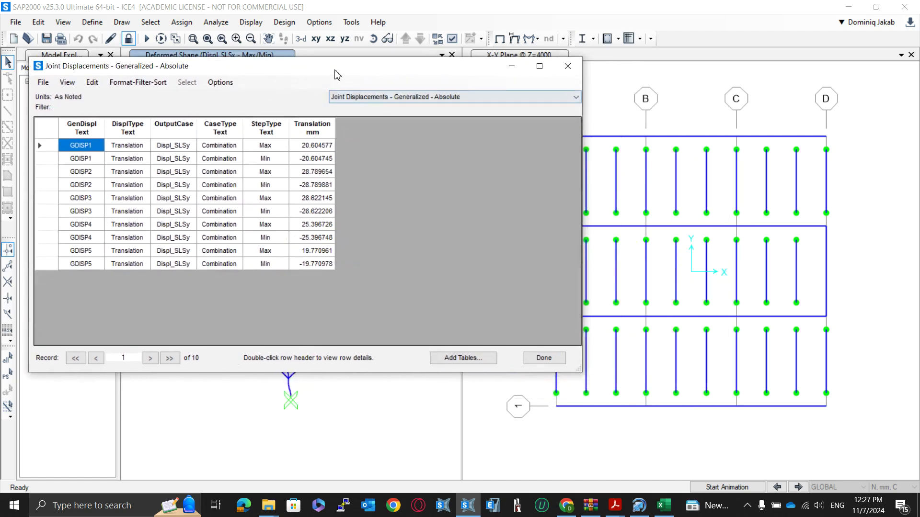
{"action": "left_click_drag", "start_coordinate": [335, 69], "coordinate": [426, 73]}
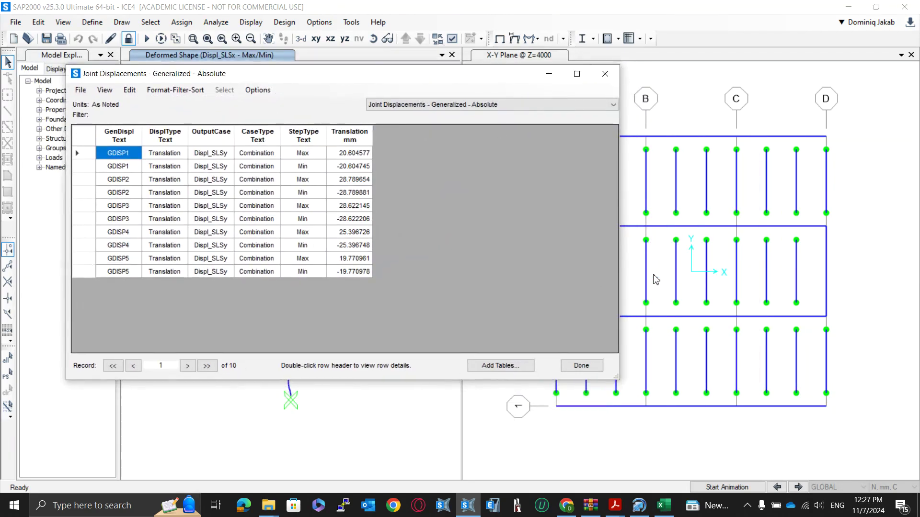
{"action": "left_click_drag", "start_coordinate": [415, 77], "coordinate": [625, 120]}
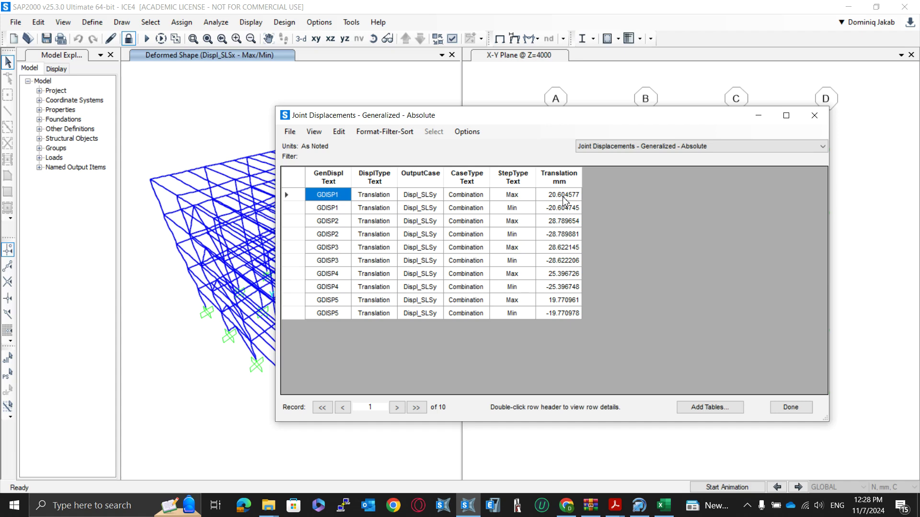
{"action": "left_click", "coordinate": [815, 116]}
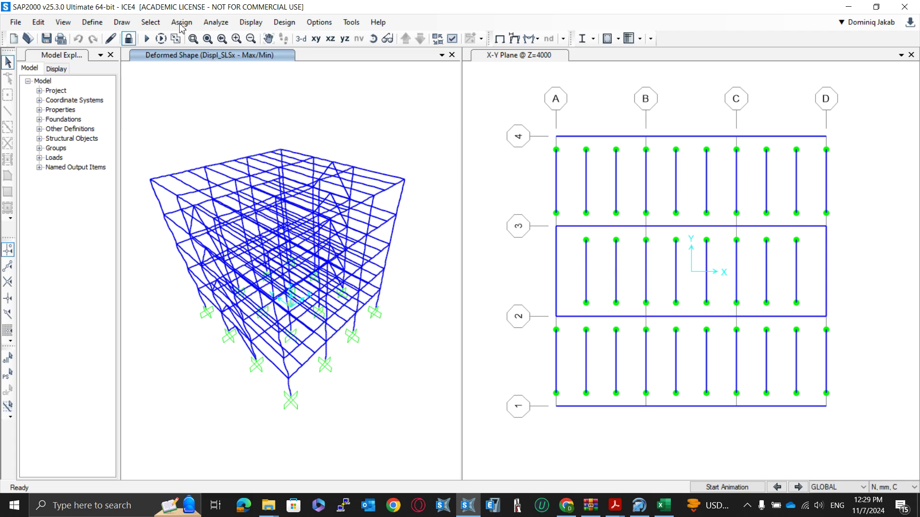
Step: Switch to I_22_P100_1_2013.pdf in Acrobat and examine the second-order effects condition (4.22) with its terms Ptot, dr, Vtot and h
{"action": "left_click", "coordinate": [614, 507]}
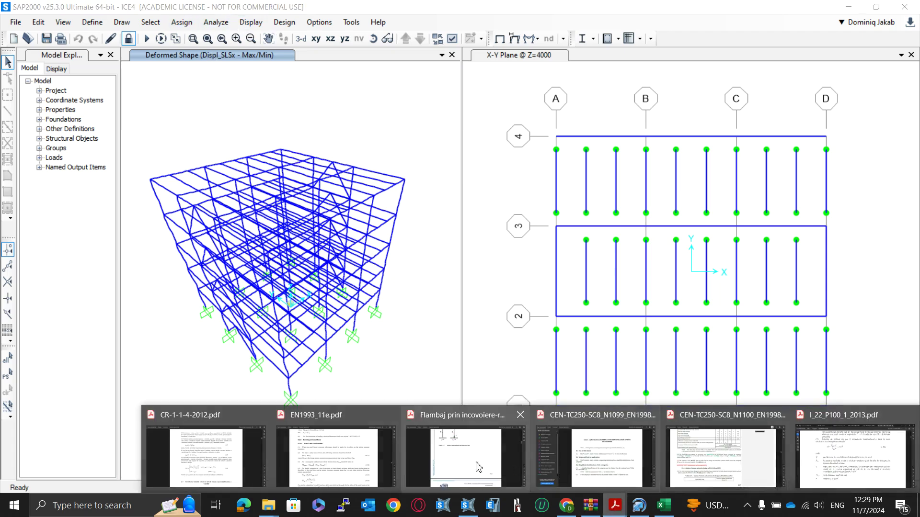
{"action": "left_click", "coordinate": [804, 451]}
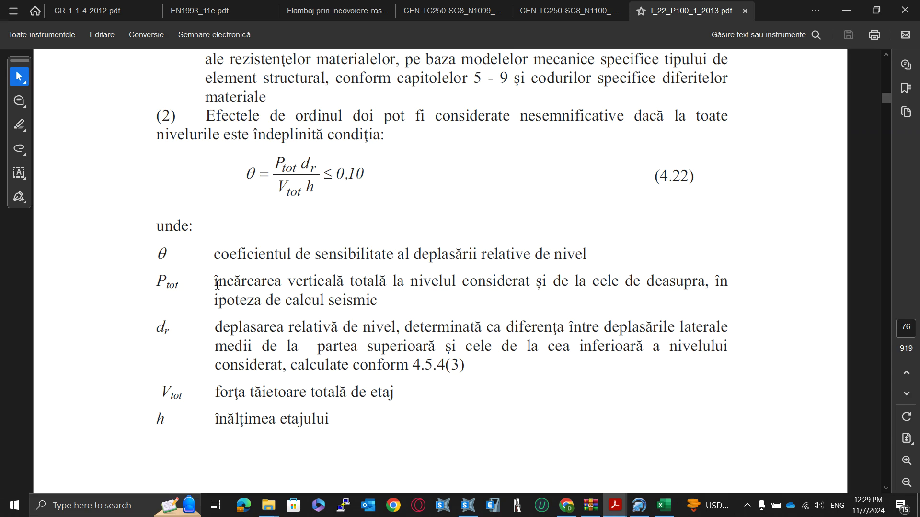
{"action": "left_click_drag", "start_coordinate": [215, 284], "coordinate": [363, 288]}
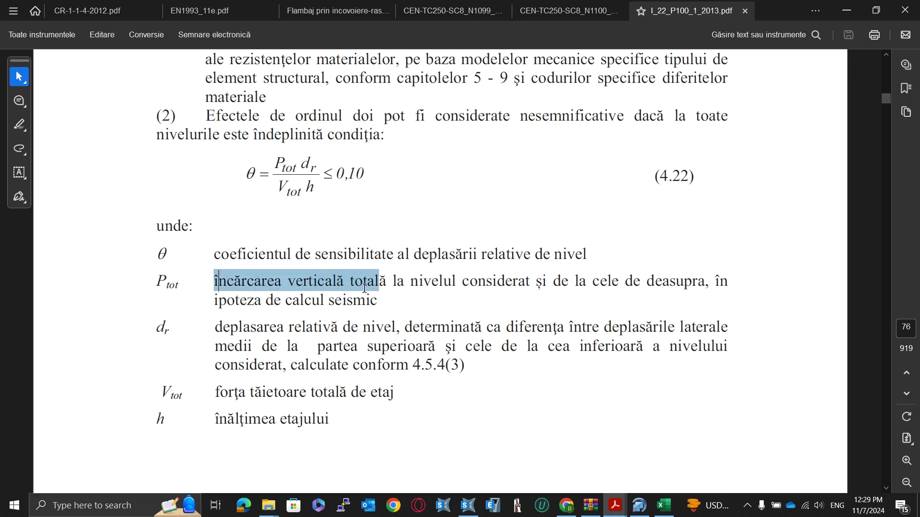
{"action": "left_click_drag", "start_coordinate": [229, 392], "coordinate": [340, 392]}
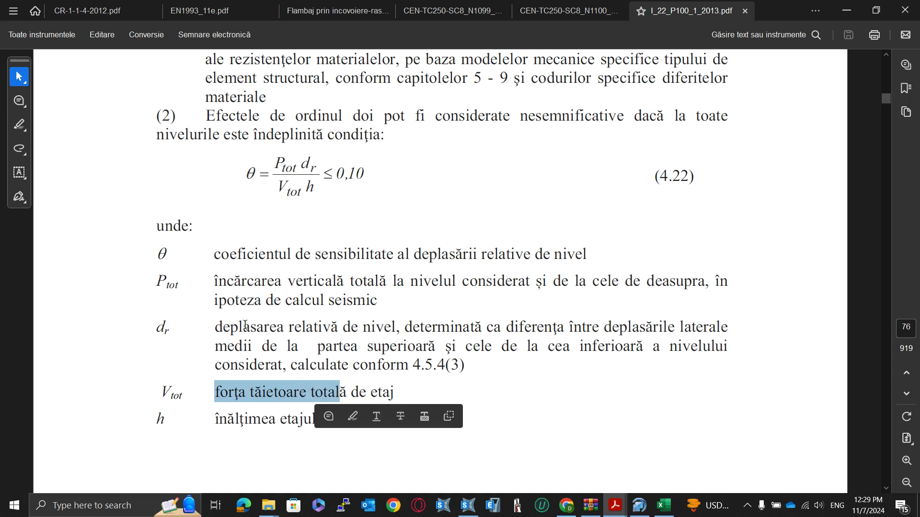
{"action": "left_click_drag", "start_coordinate": [244, 327], "coordinate": [326, 346]}
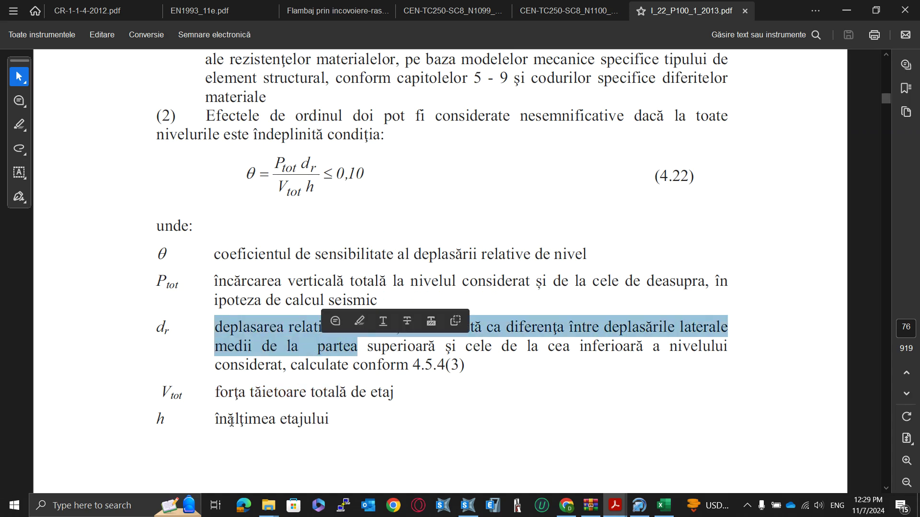
{"action": "left_click_drag", "start_coordinate": [228, 419], "coordinate": [330, 420]}
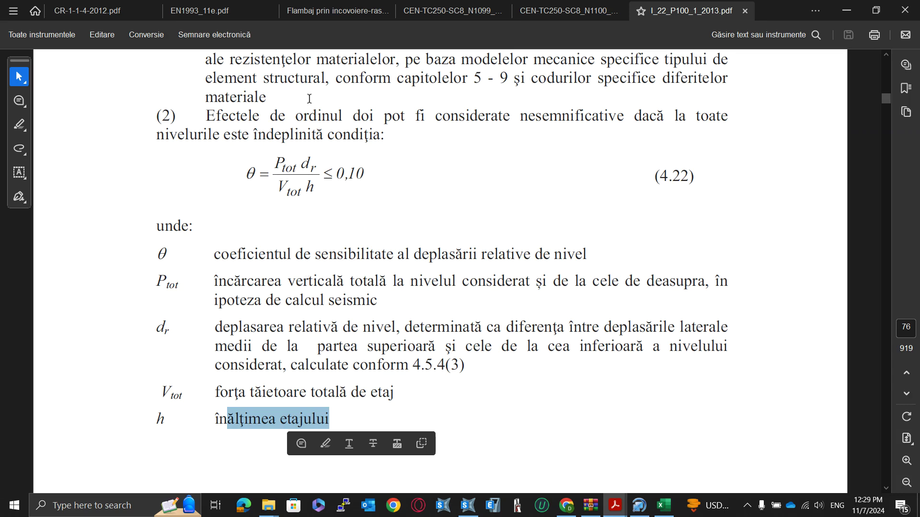
{"action": "left_click_drag", "start_coordinate": [310, 156], "coordinate": [317, 173]}
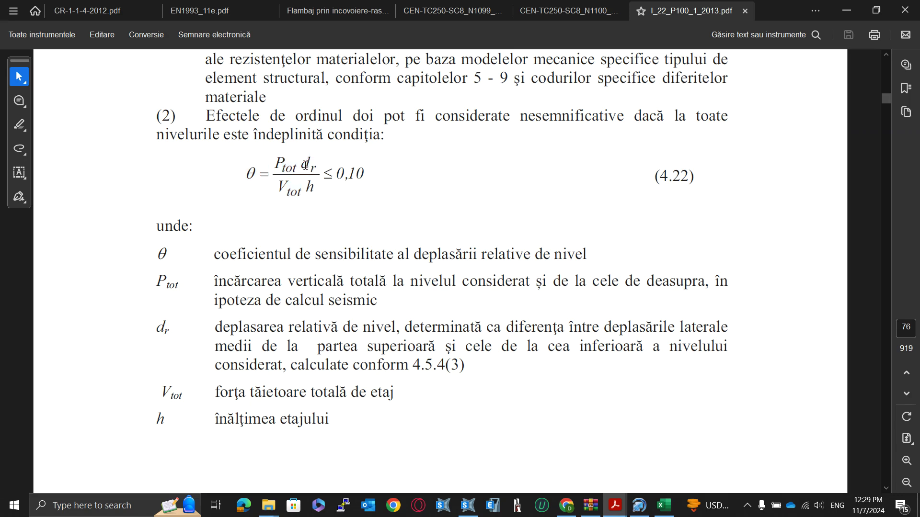
{"action": "left_click_drag", "start_coordinate": [314, 168], "coordinate": [420, 185]}
Step: Switch to the CEN-TC250-SC8_N1100 document and find the interstorey drift sensitivity coefficient formulas (6.3) and (6.4) in prEN 1998-1-2
{"action": "left_click", "coordinate": [488, 13]}
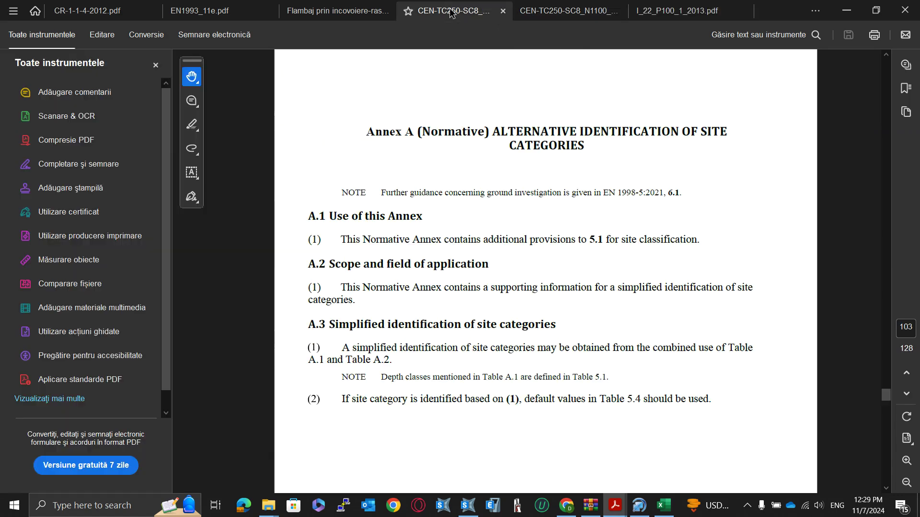
{"action": "left_click", "coordinate": [546, 12]}
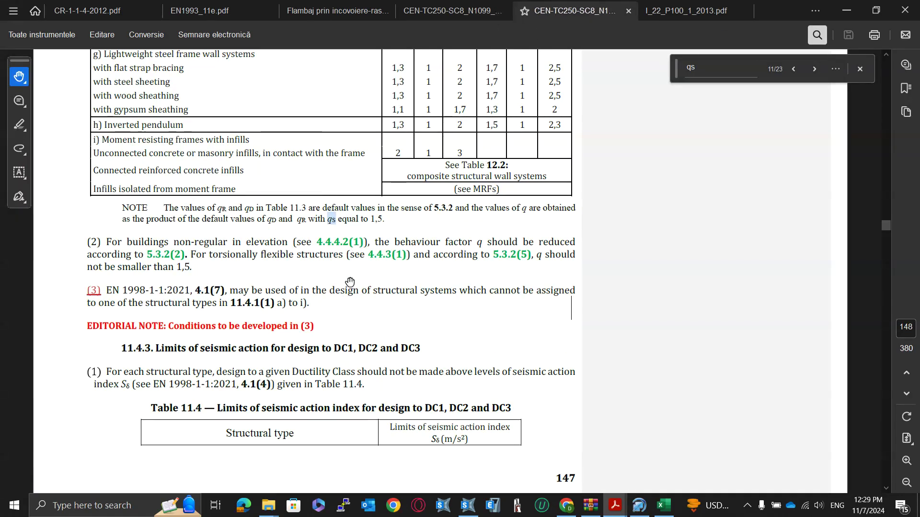
{"action": "scroll", "coordinate": [450, 286], "scroll_direction": "down", "scroll_amount": 3, "text": "ctrl"}
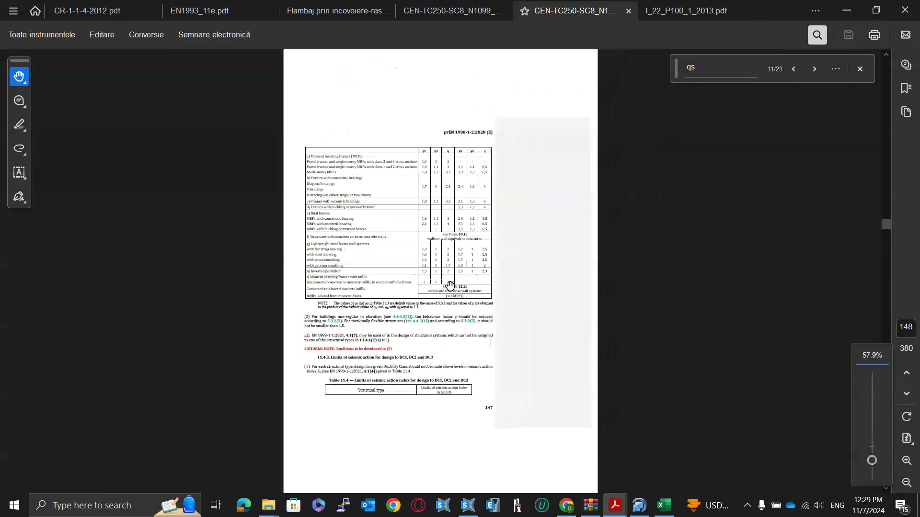
{"action": "scroll", "coordinate": [450, 286], "scroll_direction": "up", "scroll_amount": 18}
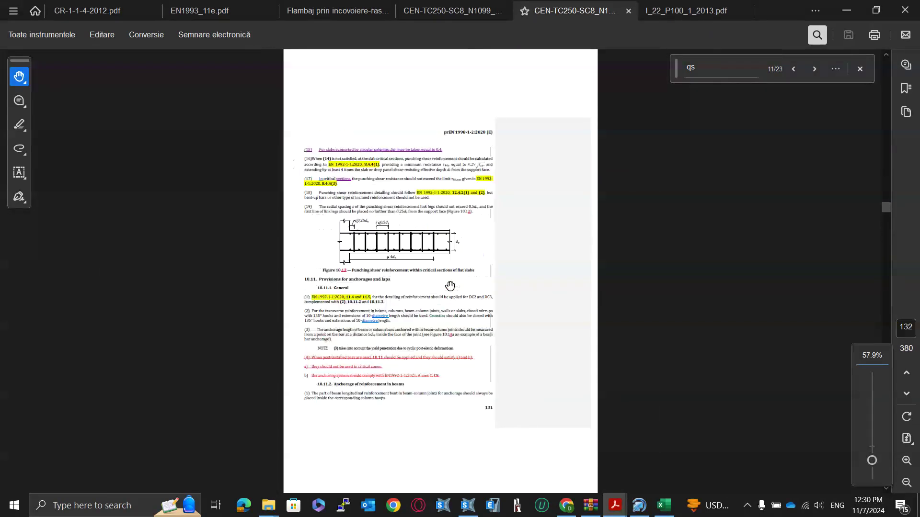
{"action": "scroll", "coordinate": [450, 286], "scroll_direction": "up", "scroll_amount": 8}
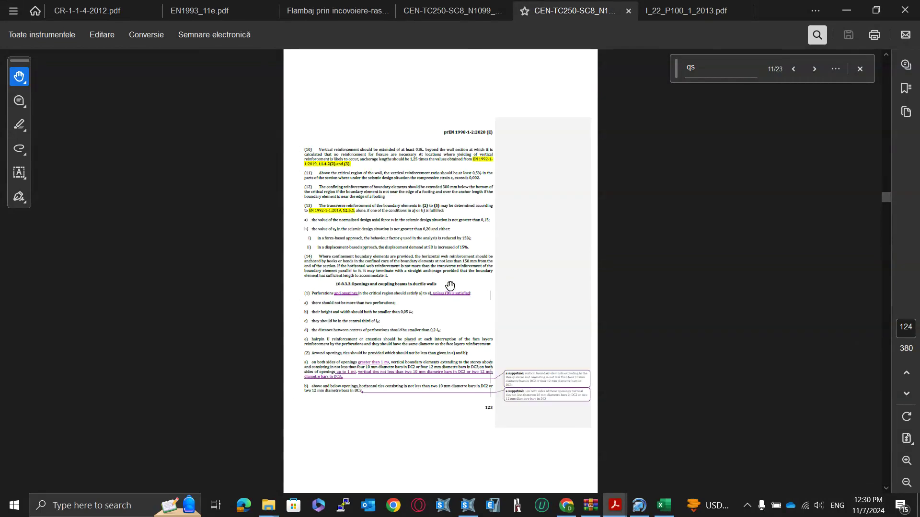
{"action": "scroll", "coordinate": [450, 286], "scroll_direction": "up", "scroll_amount": 9}
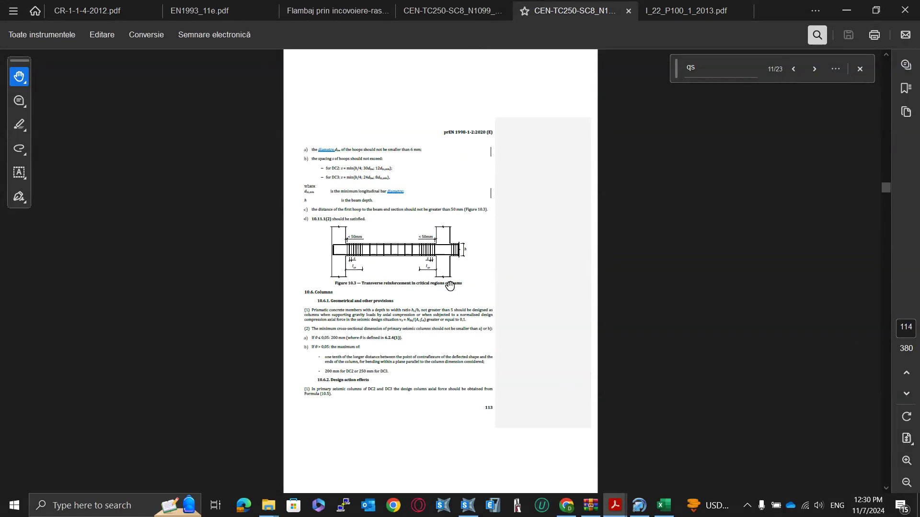
{"action": "scroll", "coordinate": [450, 286], "scroll_direction": "up", "scroll_amount": 11}
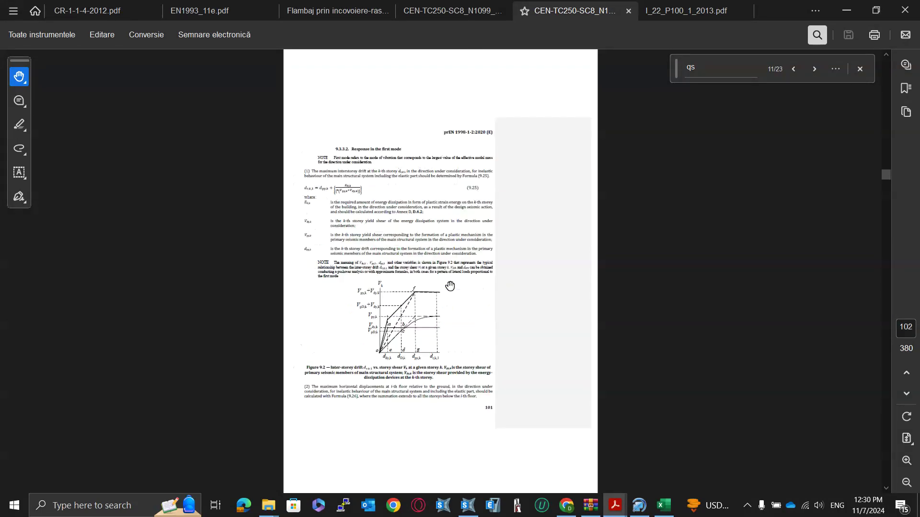
{"action": "scroll", "coordinate": [450, 286], "scroll_direction": "up", "scroll_amount": 10}
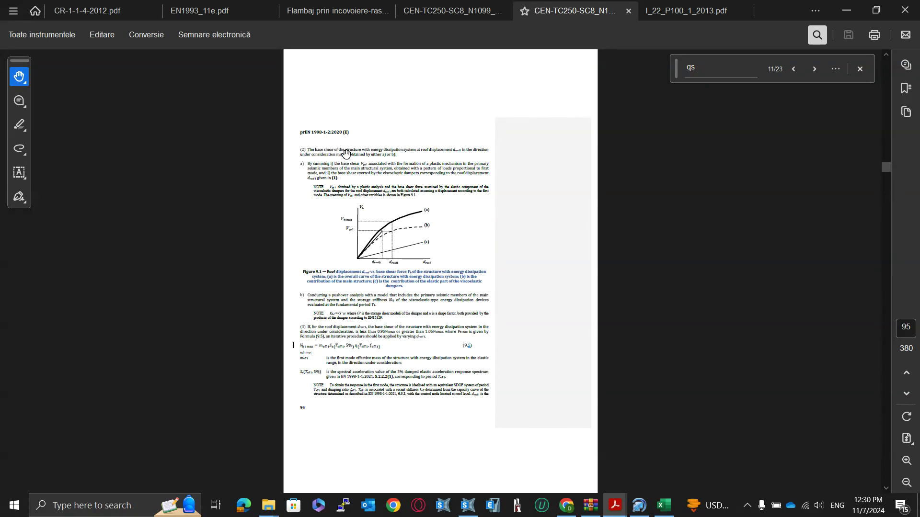
{"action": "scroll", "coordinate": [345, 163], "scroll_direction": "up", "scroll_amount": 6}
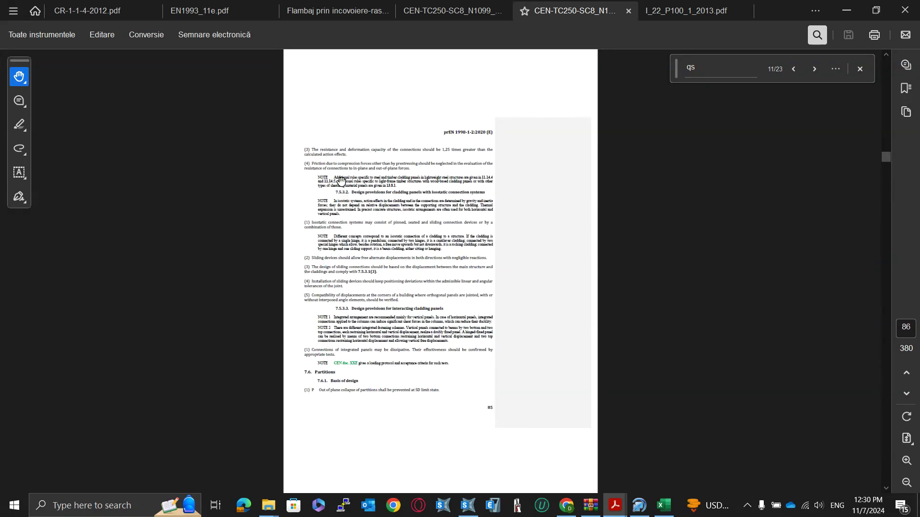
{"action": "scroll", "coordinate": [341, 189], "scroll_direction": "up", "scroll_amount": 16}
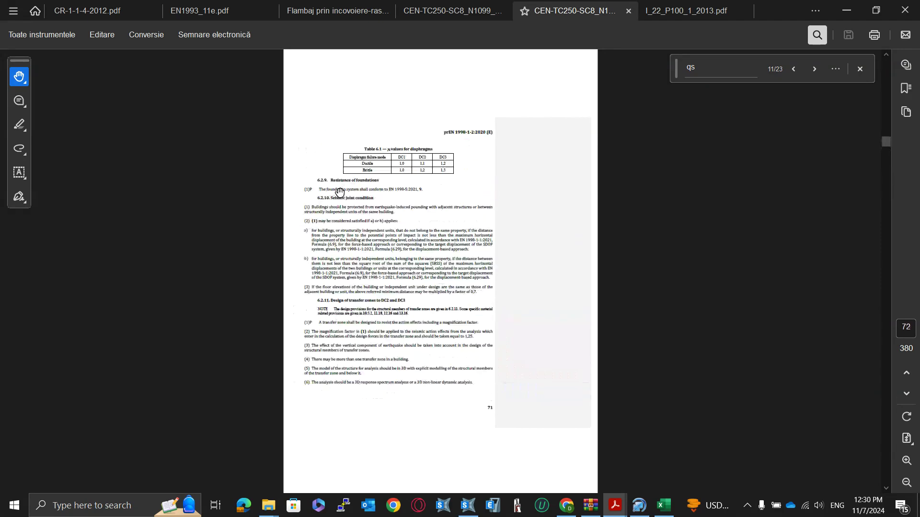
{"action": "scroll", "coordinate": [340, 192], "scroll_direction": "up", "scroll_amount": 2}
{"action": "scroll", "coordinate": [248, 164], "scroll_direction": "up", "scroll_amount": 6, "text": "ctrl"}
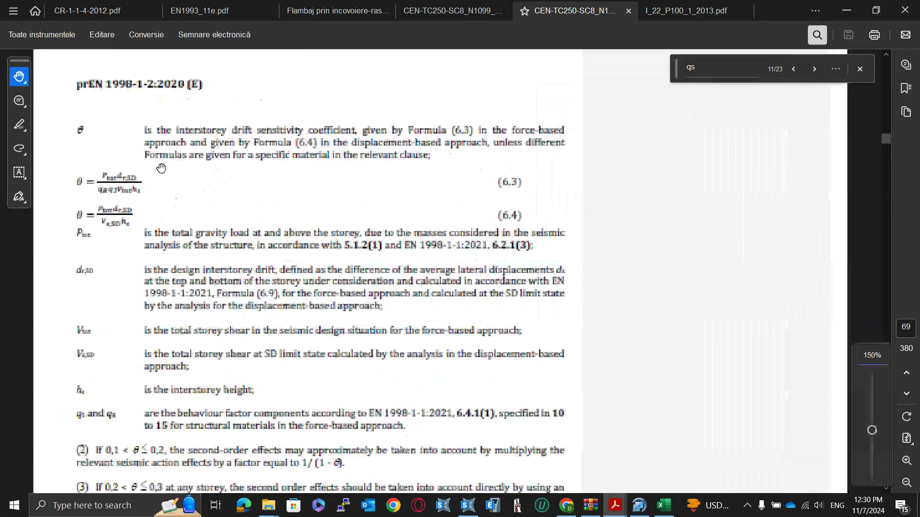
{"action": "scroll", "coordinate": [70, 229], "scroll_direction": "up", "scroll_amount": 1}
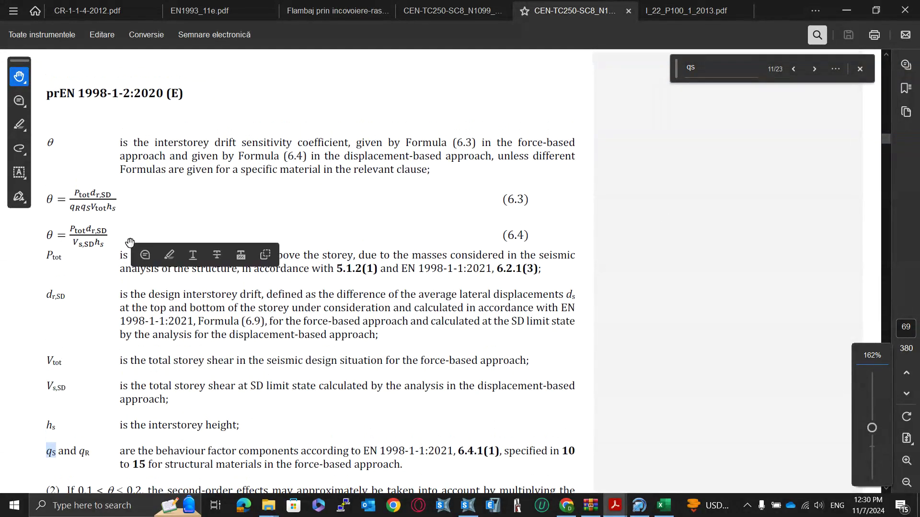
{"action": "scroll", "coordinate": [48, 205], "scroll_direction": "up", "scroll_amount": 1, "text": "ctrl"}
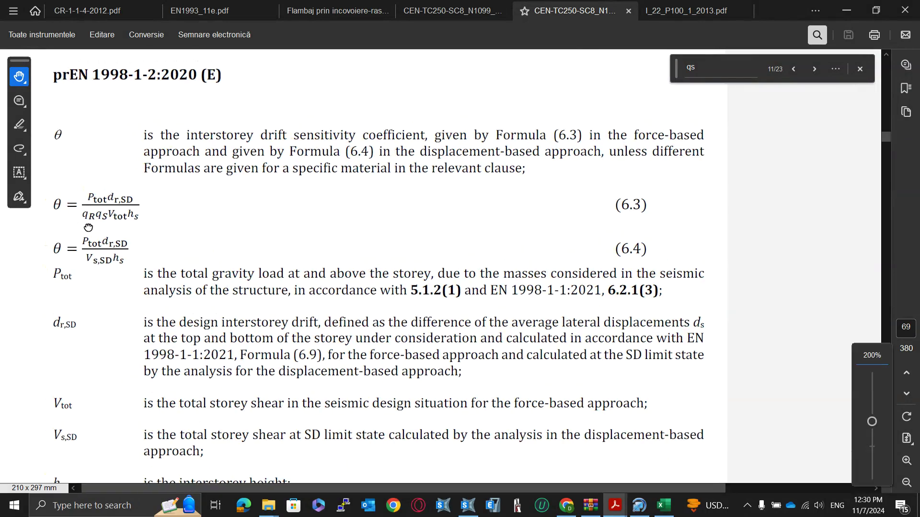
Step: Examine the definitions of Ptot, dr,SD, Vtot, hs, qS and qR and the second-order effects rule under formulas (6.3) and (6.4)
{"action": "scroll", "coordinate": [164, 324], "scroll_direction": "down", "scroll_amount": 1}
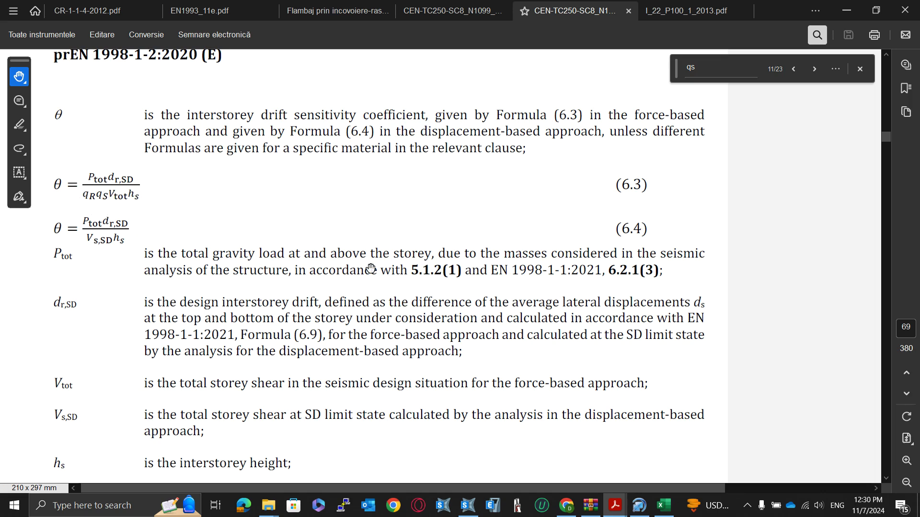
{"action": "scroll", "coordinate": [308, 252], "scroll_direction": "down", "scroll_amount": 3}
{"action": "scroll", "coordinate": [308, 251], "scroll_direction": "down", "scroll_amount": 2}
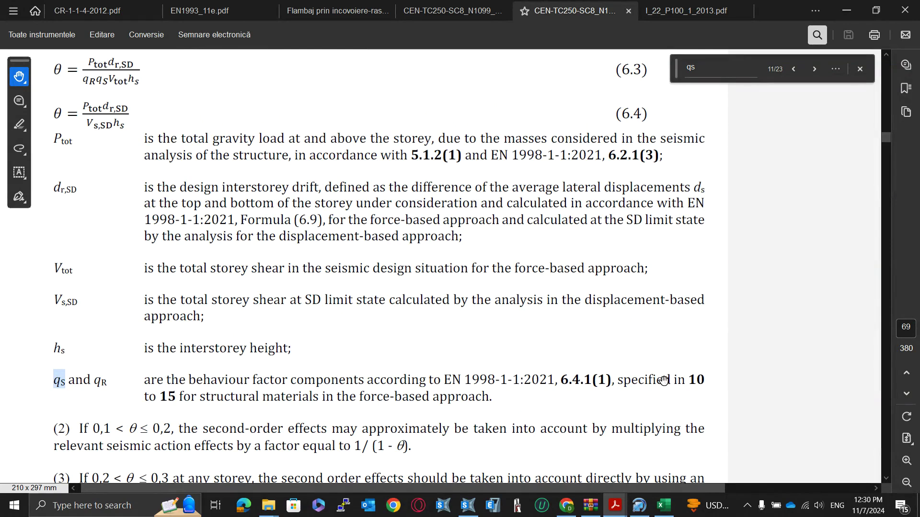
{"action": "scroll", "coordinate": [555, 330], "scroll_direction": "up", "scroll_amount": 3}
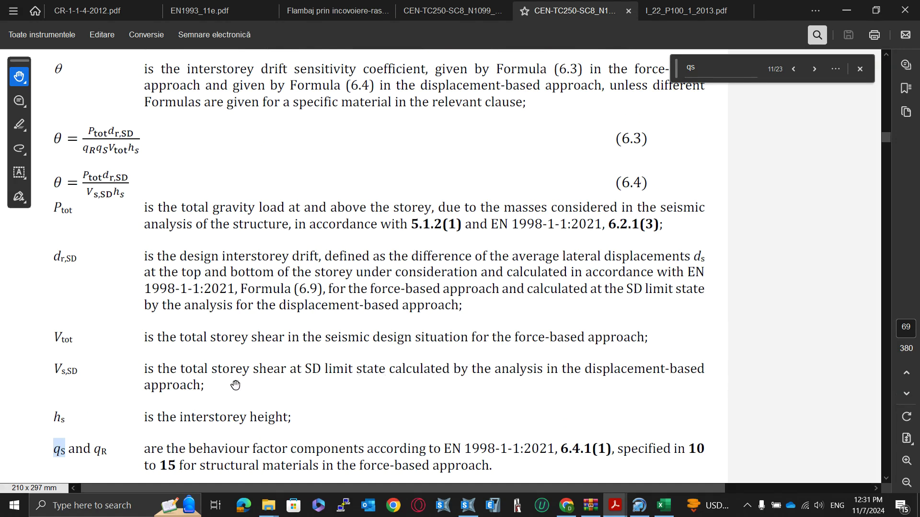
Step: Find Table 11.3 with the default behaviour factors for steel systems in the same document
{"action": "scroll", "coordinate": [487, 314], "scroll_direction": "down", "scroll_amount": 1}
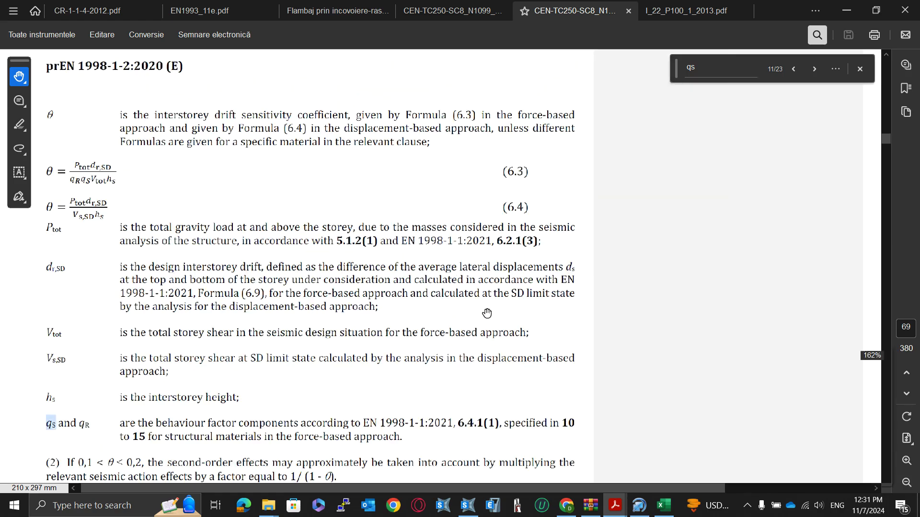
{"action": "scroll", "coordinate": [487, 314], "scroll_direction": "down", "scroll_amount": 5}
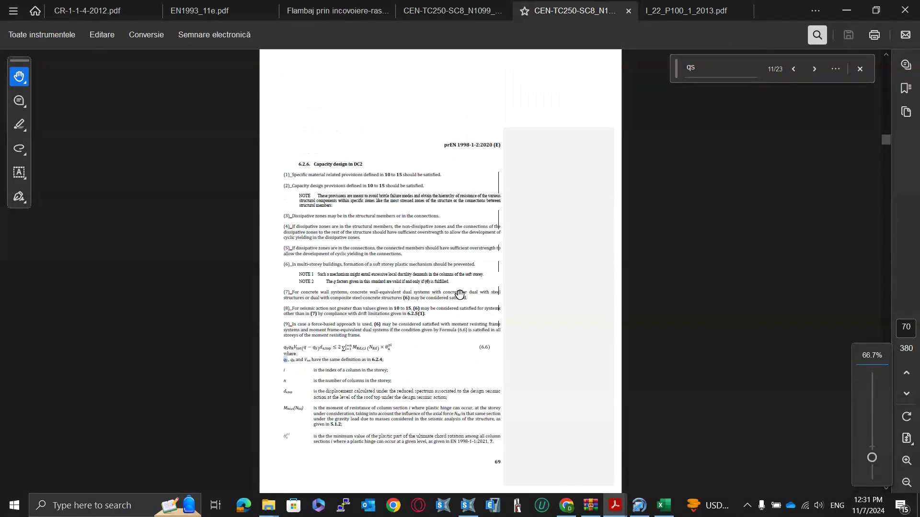
{"action": "scroll", "coordinate": [459, 294], "scroll_direction": "down", "scroll_amount": 1}
{"action": "scroll", "coordinate": [459, 294], "scroll_direction": "down", "scroll_amount": 15}
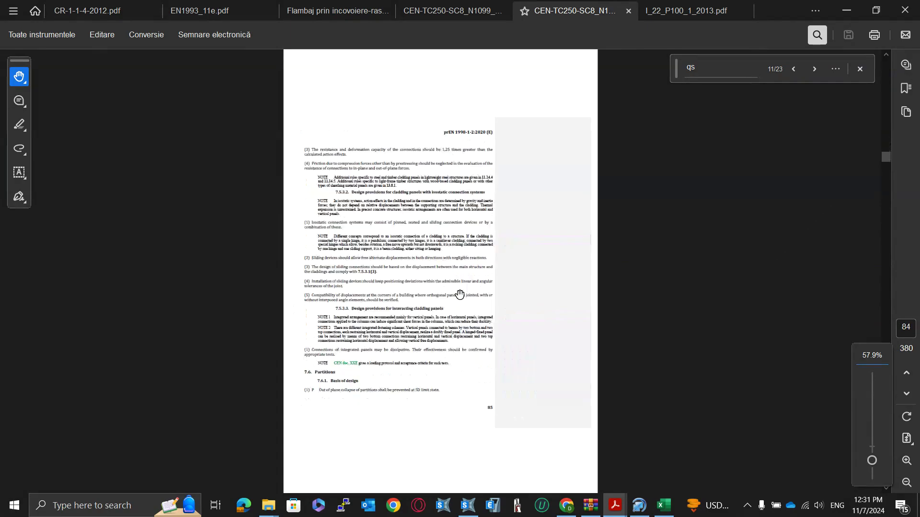
{"action": "scroll", "coordinate": [459, 294], "scroll_direction": "down", "scroll_amount": 11}
{"action": "scroll", "coordinate": [455, 291], "scroll_direction": "down", "scroll_amount": 5}
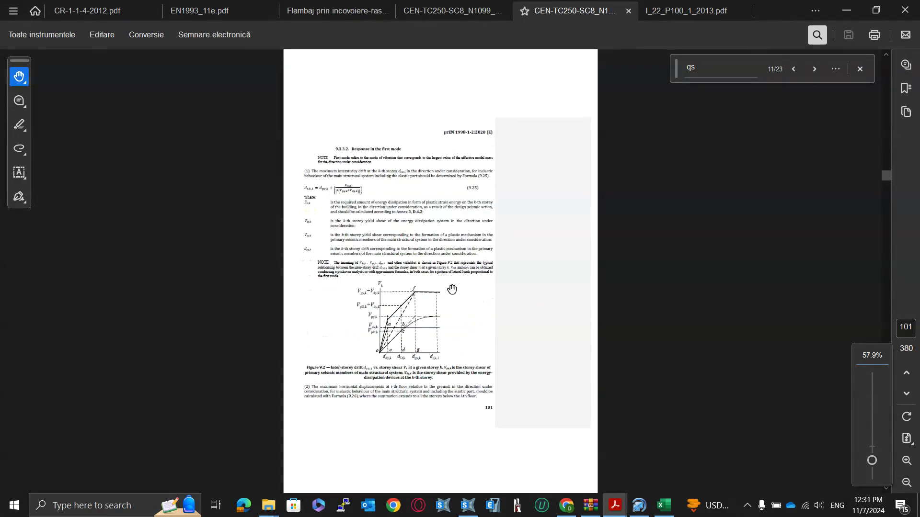
{"action": "scroll", "coordinate": [450, 286], "scroll_direction": "down", "scroll_amount": 9}
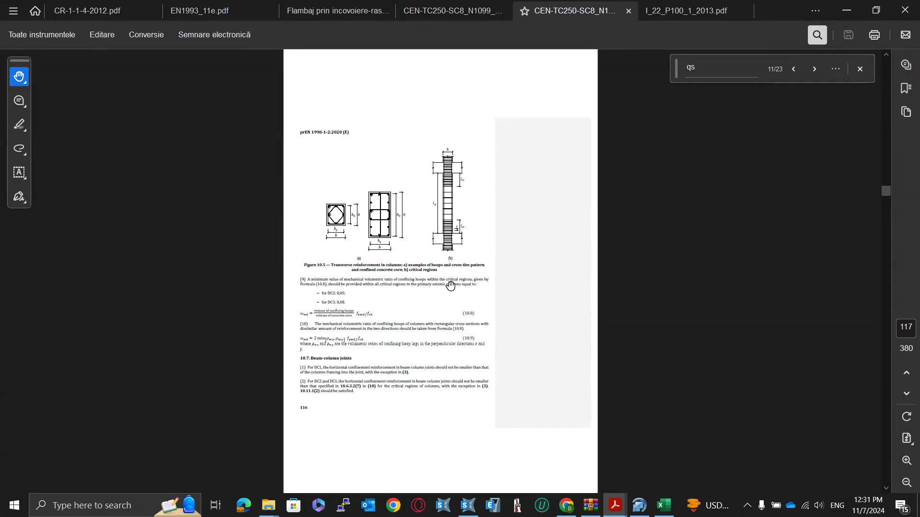
{"action": "scroll", "coordinate": [450, 286], "scroll_direction": "down", "scroll_amount": 6}
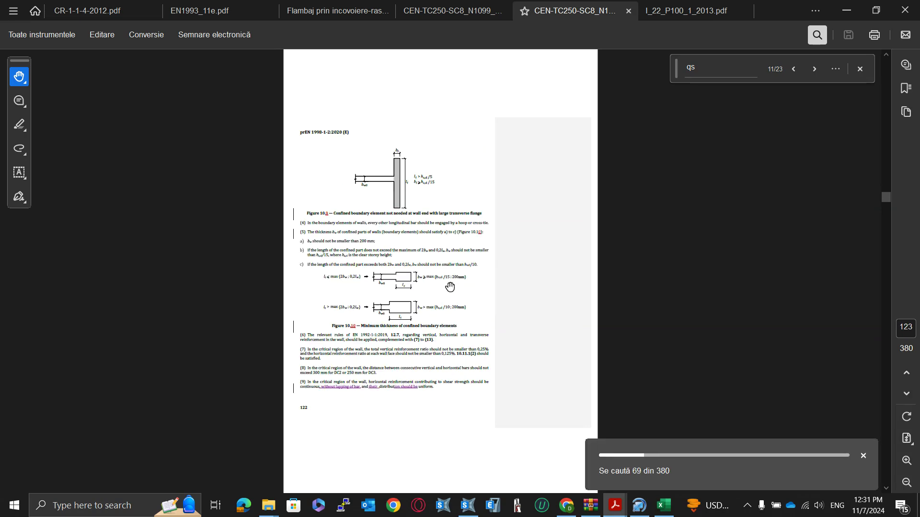
{"action": "scroll", "coordinate": [450, 286], "scroll_direction": "down", "scroll_amount": 8}
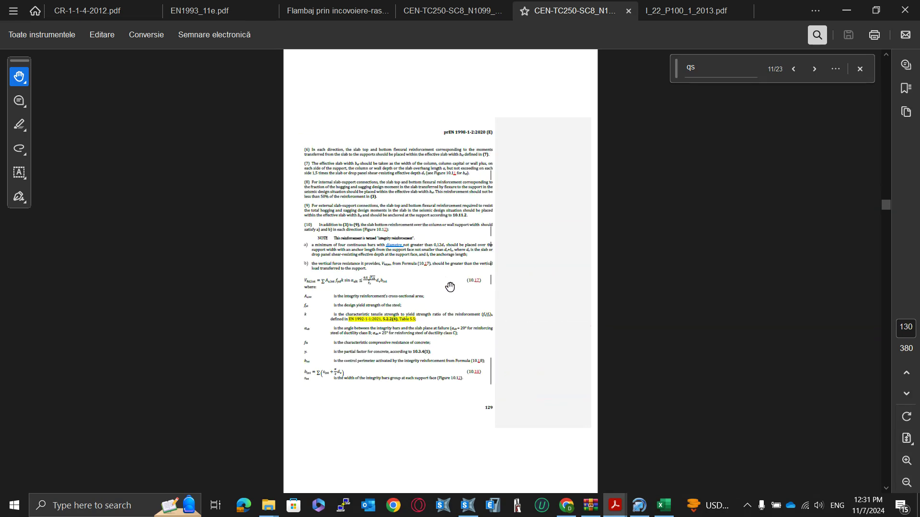
{"action": "scroll", "coordinate": [450, 286], "scroll_direction": "down", "scroll_amount": 9}
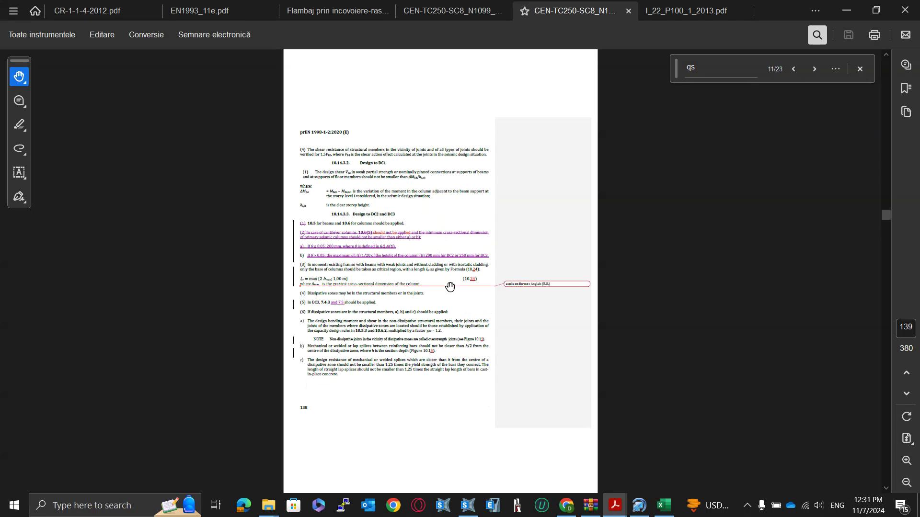
{"action": "scroll", "coordinate": [450, 286], "scroll_direction": "down", "scroll_amount": 4}
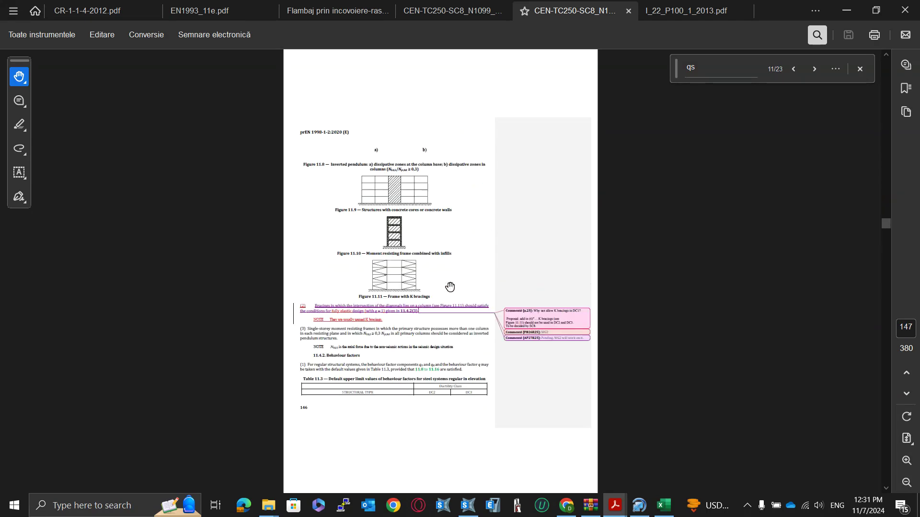
{"action": "scroll", "coordinate": [451, 286], "scroll_direction": "down", "scroll_amount": 2}
{"action": "scroll", "coordinate": [425, 205], "scroll_direction": "up", "scroll_amount": 4, "text": "ctrl"}
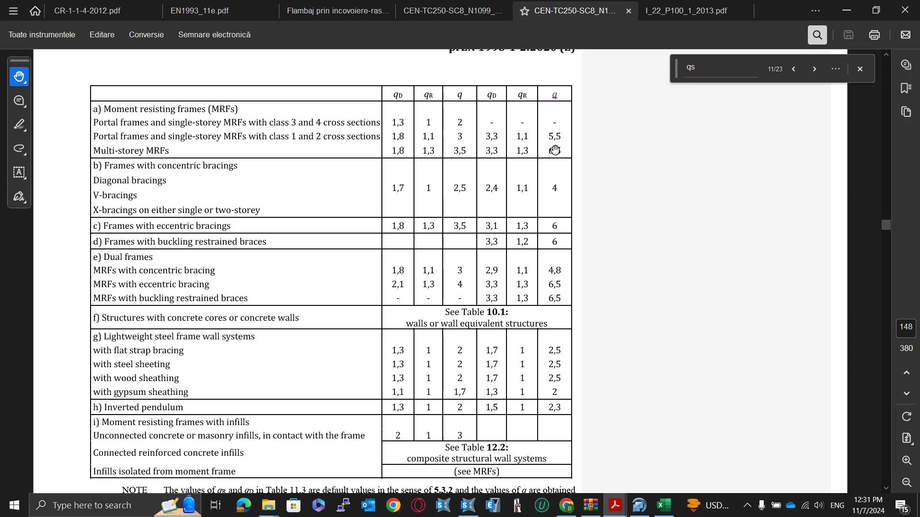
Step: Examine the table's behaviour factor components for multi-storey and braced frames together with the note on qS below it
{"action": "scroll", "coordinate": [551, 160], "scroll_direction": "down", "scroll_amount": 2}
{"action": "scroll", "coordinate": [468, 139], "scroll_direction": "down", "scroll_amount": 3}
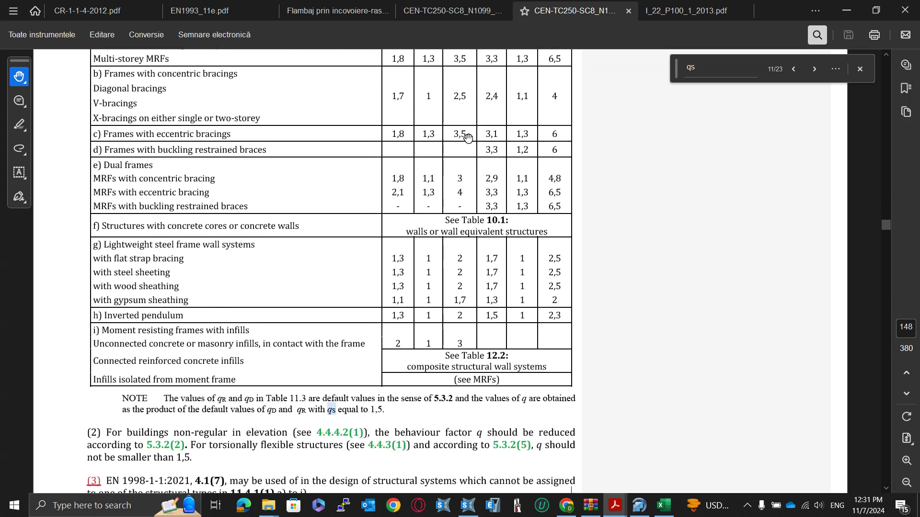
{"action": "scroll", "coordinate": [345, 400], "scroll_direction": "up", "scroll_amount": 2}
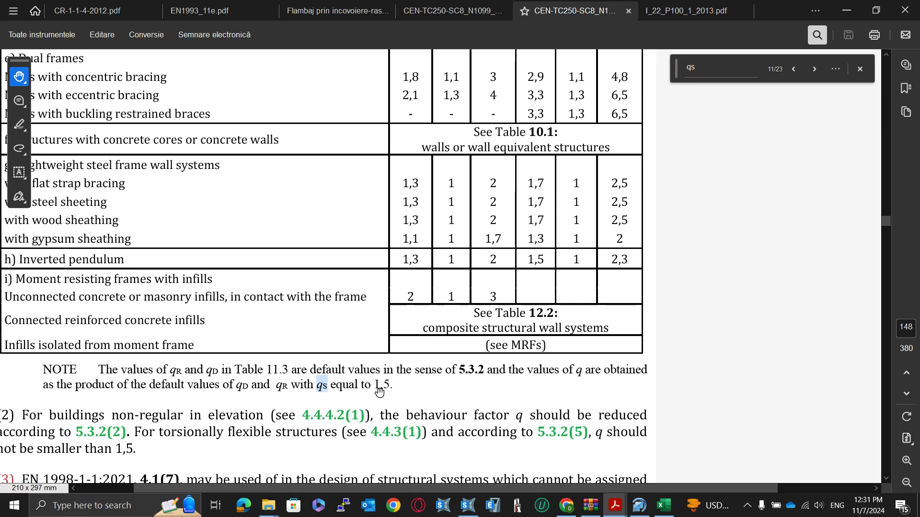
{"action": "scroll", "coordinate": [431, 382], "scroll_direction": "down", "scroll_amount": 1}
{"action": "scroll", "coordinate": [573, 147], "scroll_direction": "up", "scroll_amount": 3}
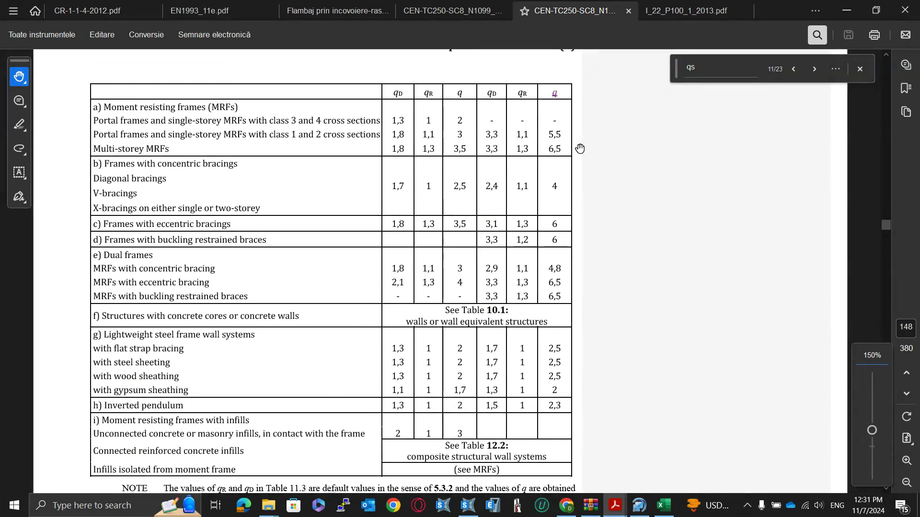
Step: Switch to SAP2000 and look for the section cut forces table among the structure output results
{"action": "key", "text": "alt+Tab"}
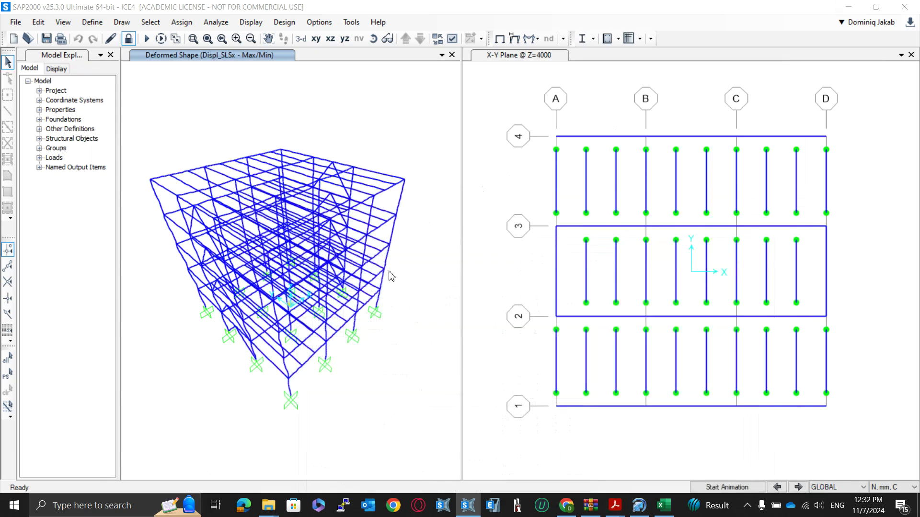
{"action": "left_click", "coordinate": [250, 22]}
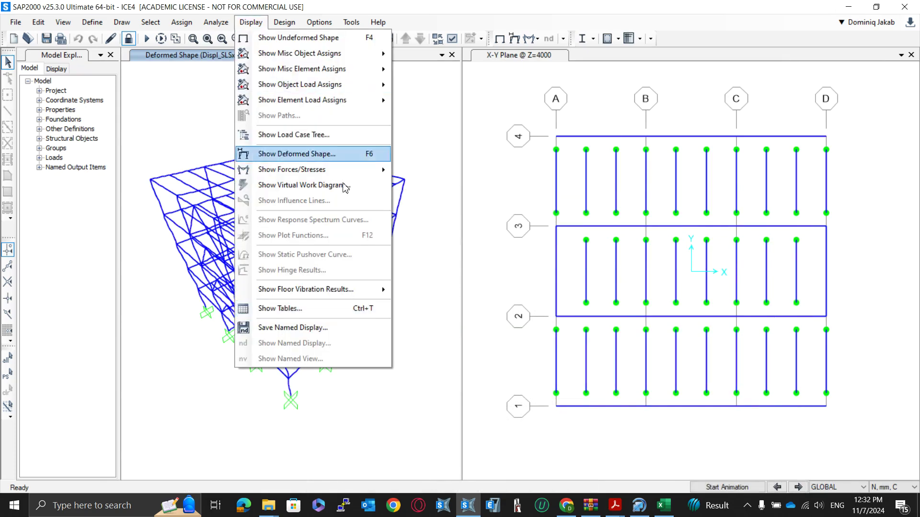
{"action": "left_click", "coordinate": [326, 308]}
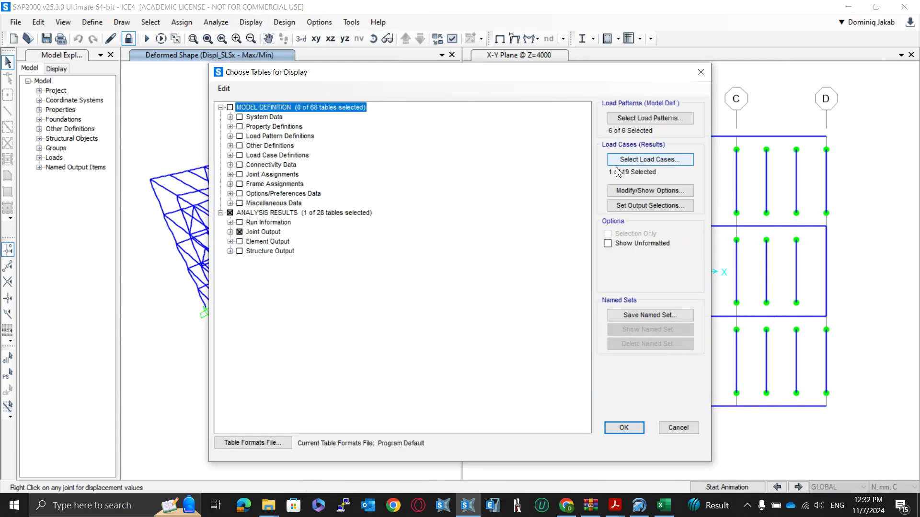
{"action": "left_click", "coordinate": [231, 233]}
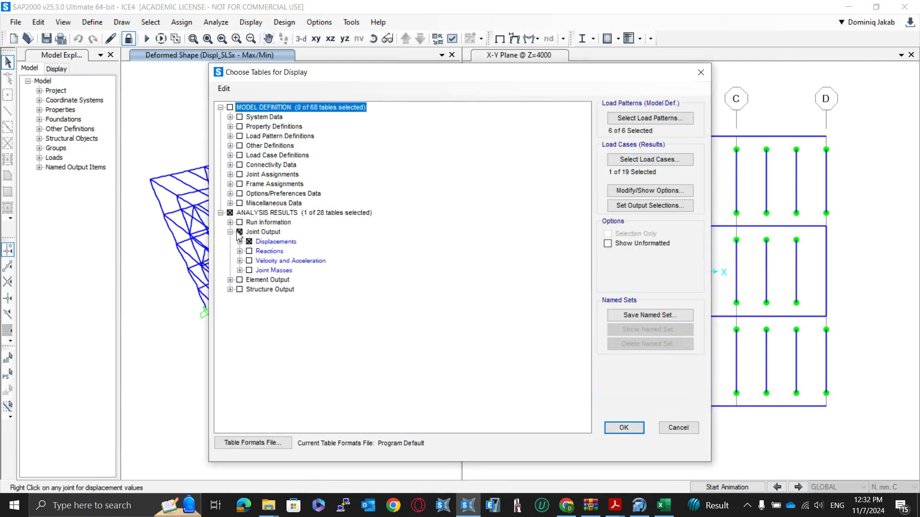
{"action": "left_click", "coordinate": [239, 234]}
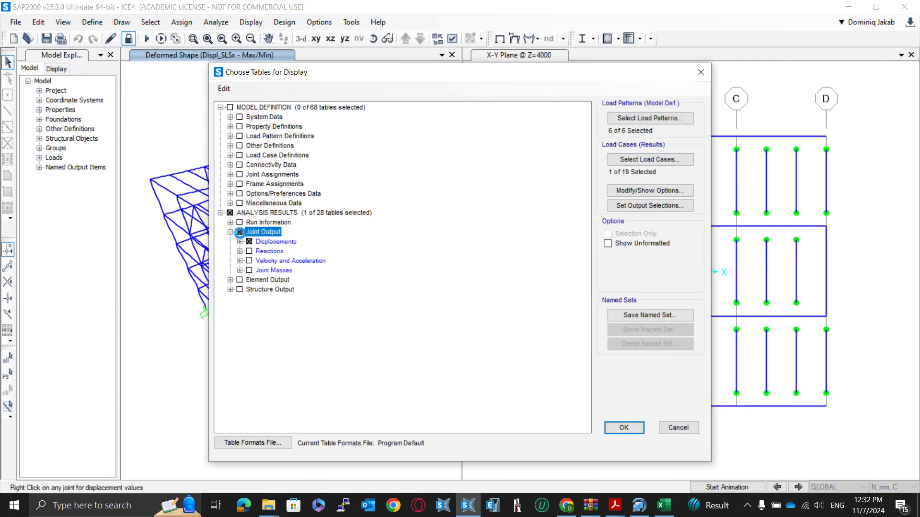
{"action": "left_click", "coordinate": [231, 290]}
{"action": "left_click", "coordinate": [241, 319]}
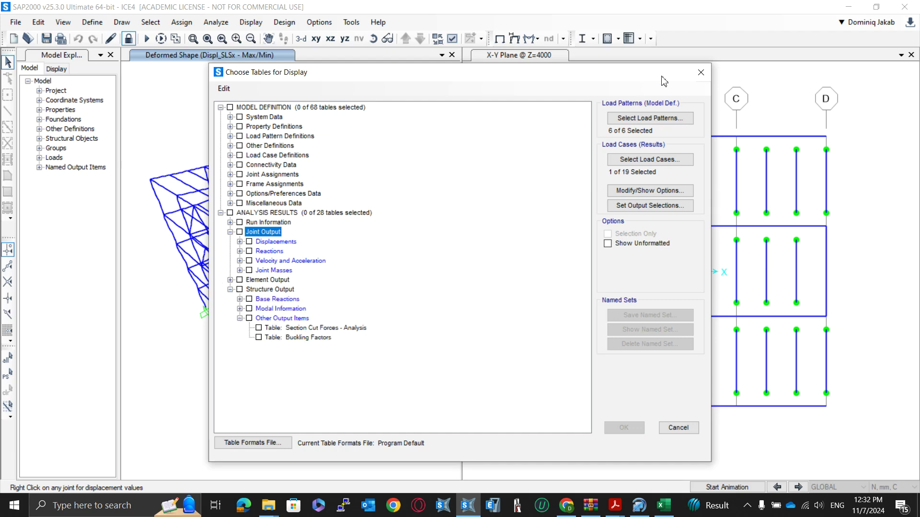
{"action": "left_click", "coordinate": [701, 72]}
Step: Check the list of section cuts defined in the model
{"action": "left_click", "coordinate": [92, 22]}
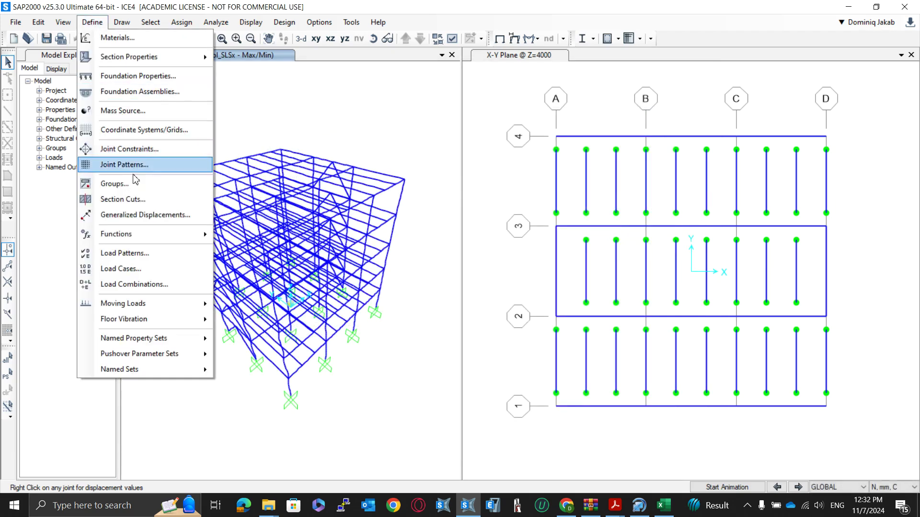
{"action": "left_click", "coordinate": [128, 199]}
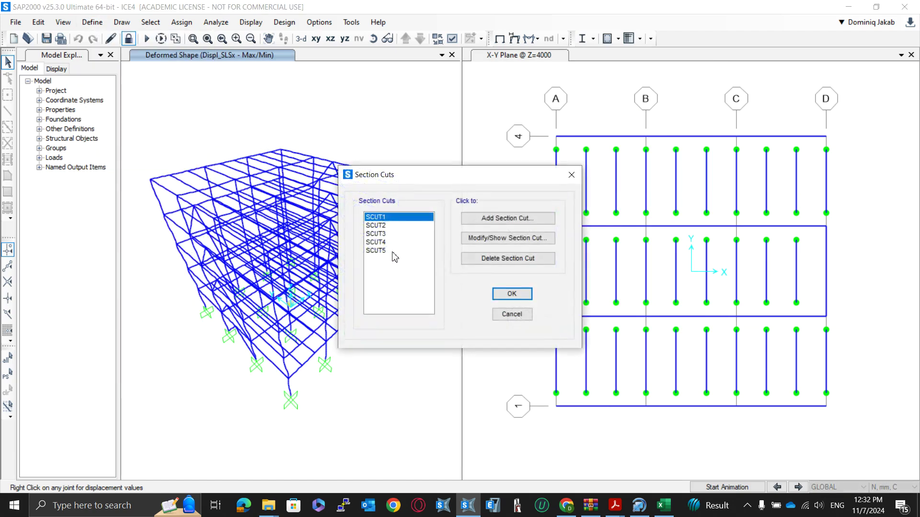
{"action": "left_click", "coordinate": [571, 174]}
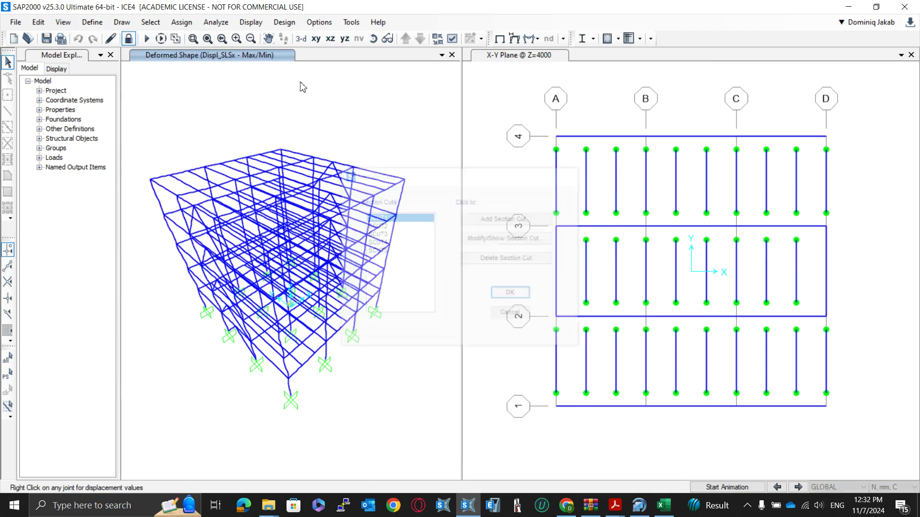
Step: Choose only the Section Cut Forces - Analysis table for display, leaving out the joint output tables
{"action": "left_click", "coordinate": [250, 22]}
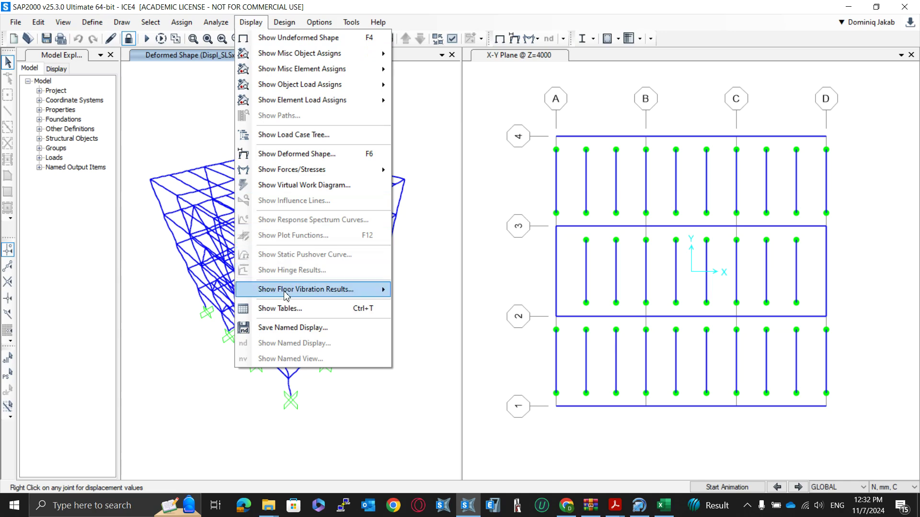
{"action": "left_click", "coordinate": [281, 308]}
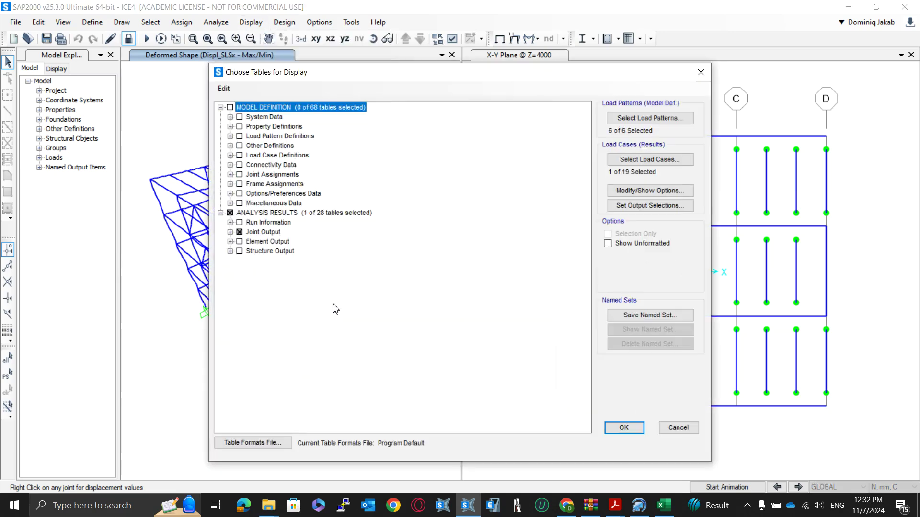
{"action": "left_click", "coordinate": [230, 251]}
{"action": "left_click", "coordinate": [239, 232]}
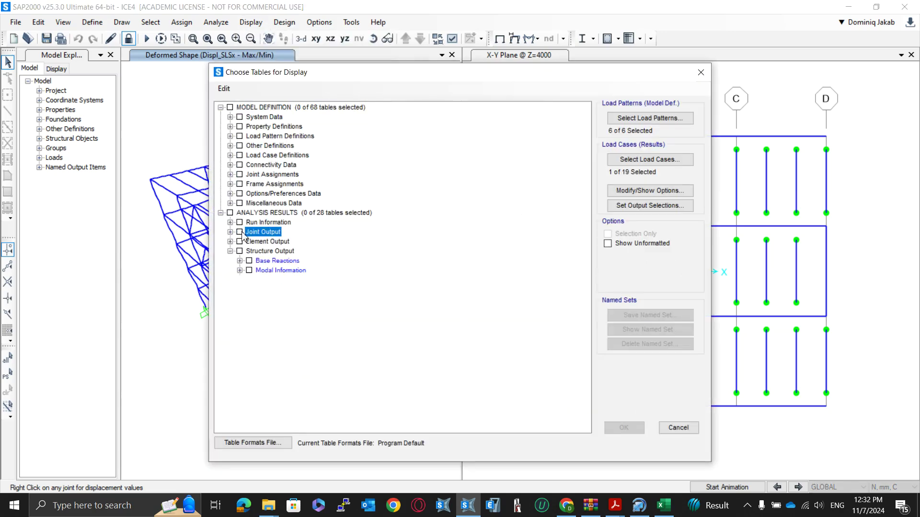
{"action": "left_click", "coordinate": [239, 280]}
{"action": "left_click", "coordinate": [277, 289]}
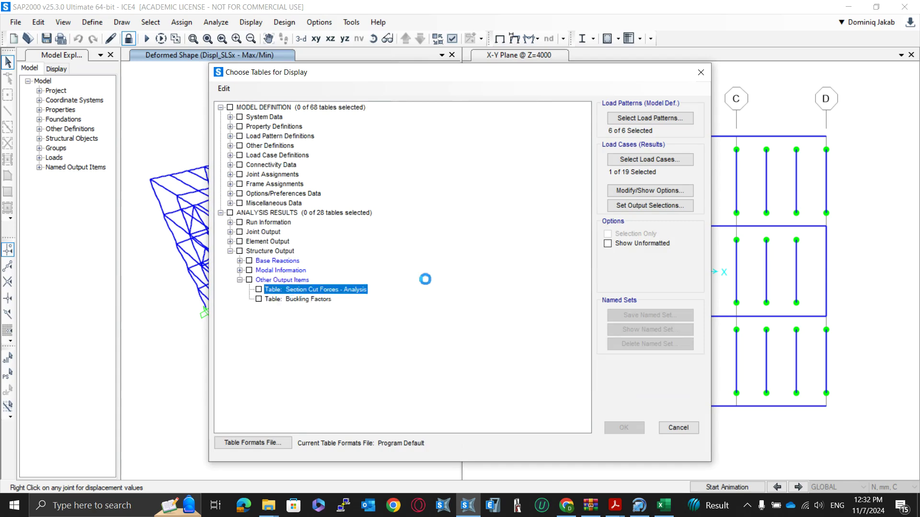
Step: Restrict the results to the ULS2_GLSx output case and display the section cut forces table
{"action": "left_click", "coordinate": [623, 161]}
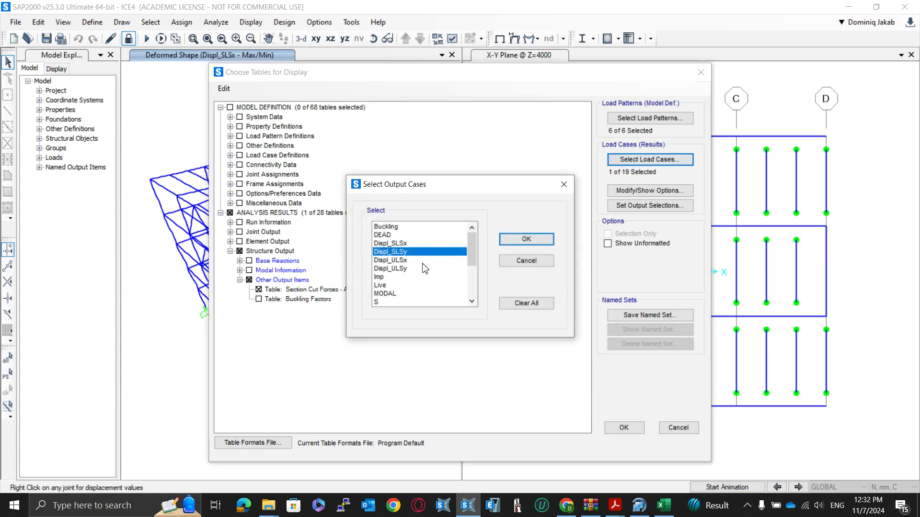
{"action": "scroll", "coordinate": [420, 268], "scroll_direction": "down", "scroll_amount": 1}
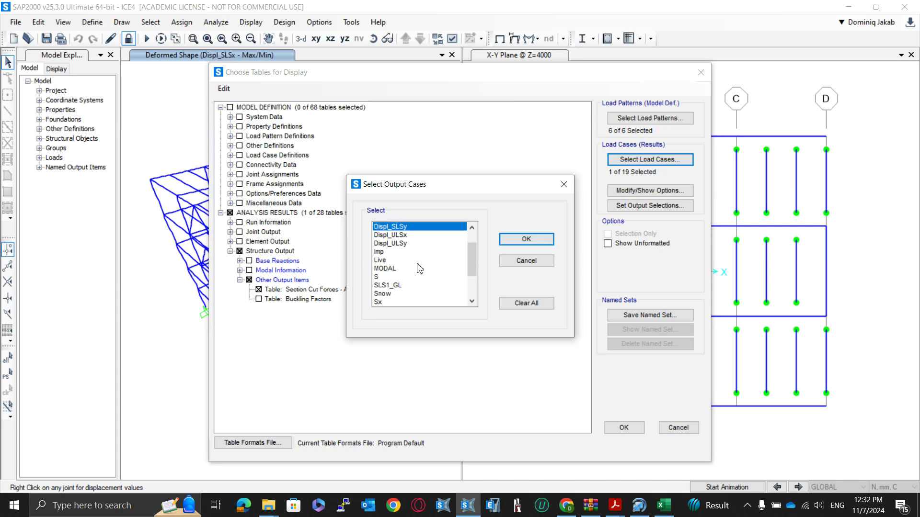
{"action": "scroll", "coordinate": [419, 269], "scroll_direction": "down", "scroll_amount": 2}
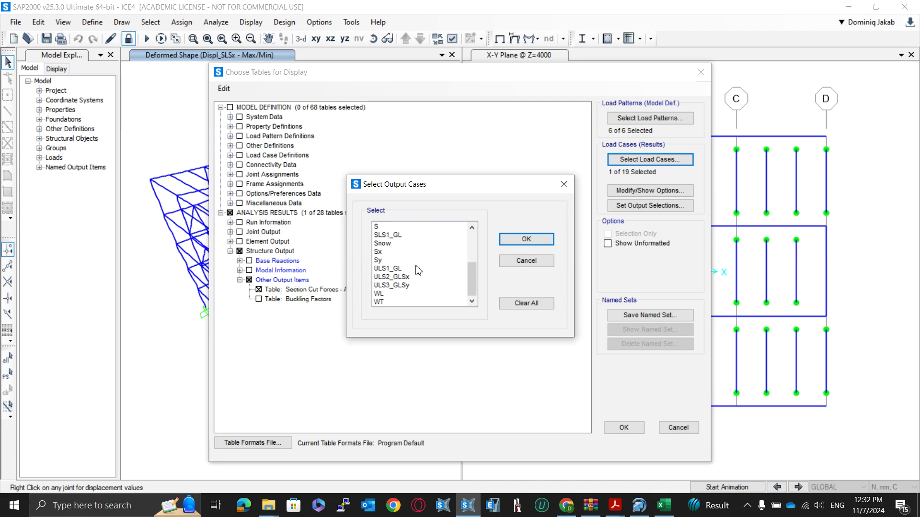
{"action": "left_click", "coordinate": [420, 277]}
{"action": "left_click", "coordinate": [526, 239]}
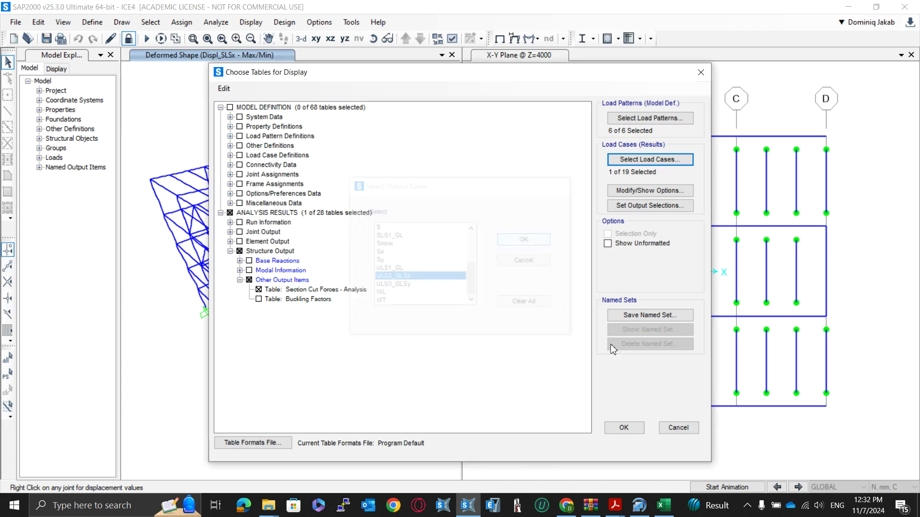
{"action": "left_click", "coordinate": [638, 425]}
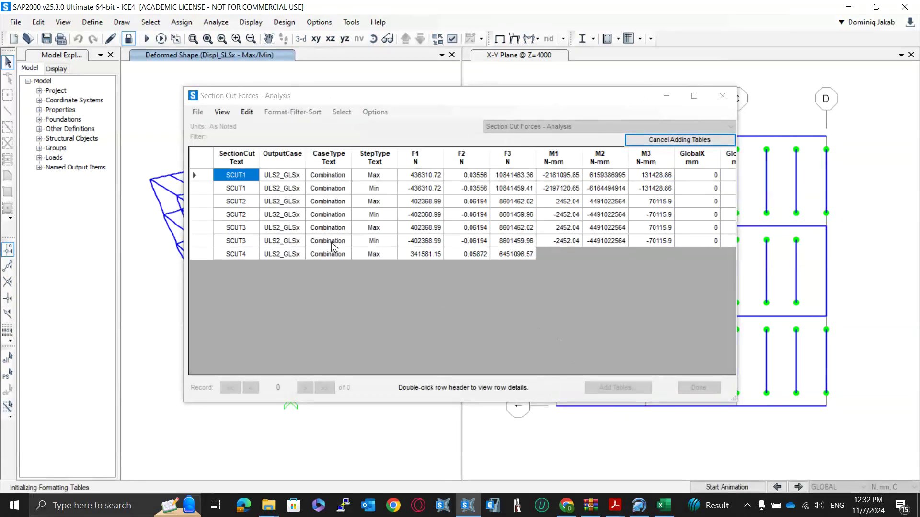
Step: Change the model units to KN, m, C and select the SectionCut to F3 columns for all rows of the section cut forces table
{"action": "left_click_drag", "start_coordinate": [251, 176], "coordinate": [481, 296]}
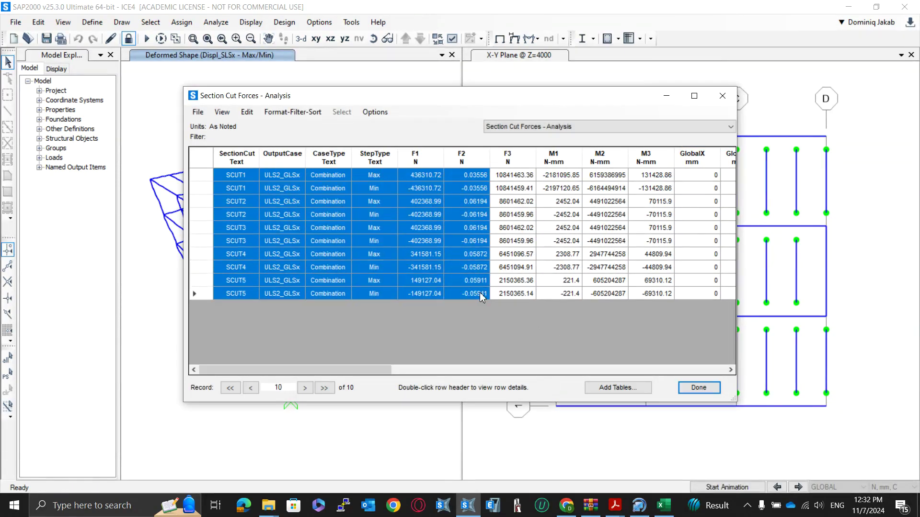
{"action": "left_click", "coordinate": [722, 95]}
{"action": "left_click", "coordinate": [894, 487]}
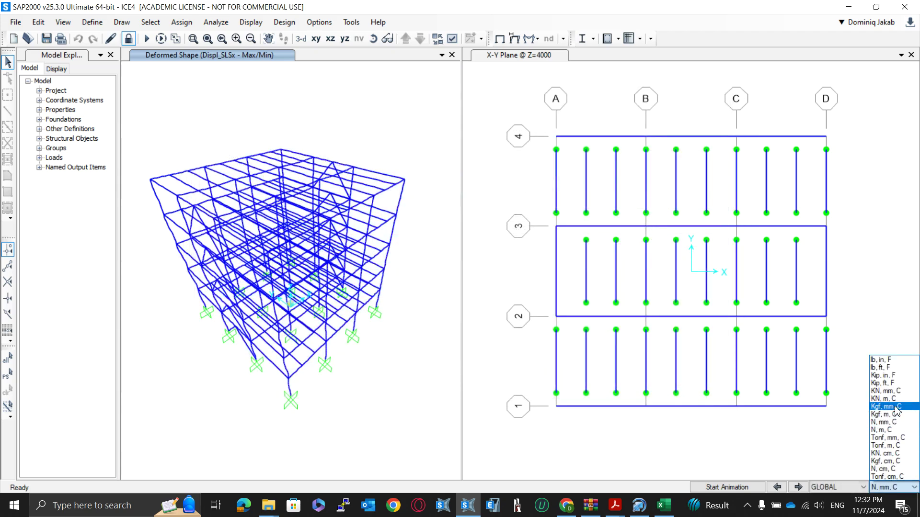
{"action": "left_click", "coordinate": [896, 406]}
{"action": "left_click", "coordinate": [900, 488]}
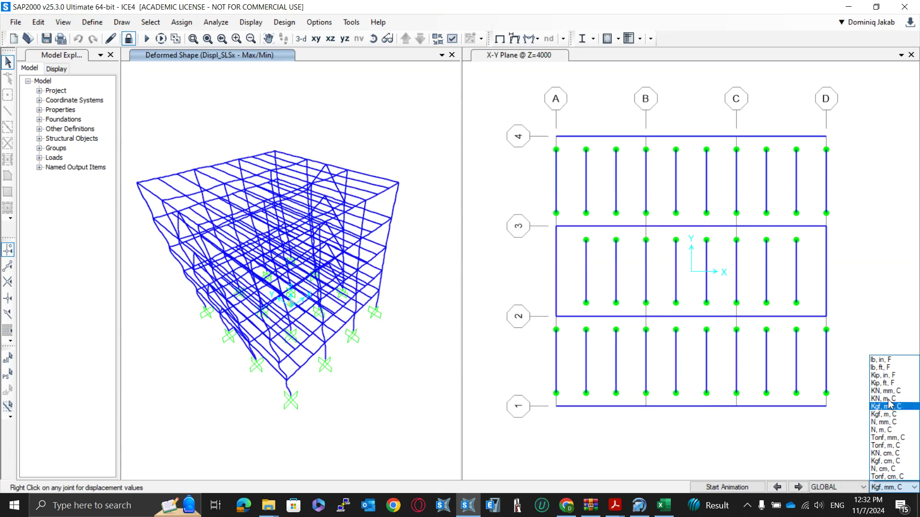
{"action": "left_click", "coordinate": [892, 399]}
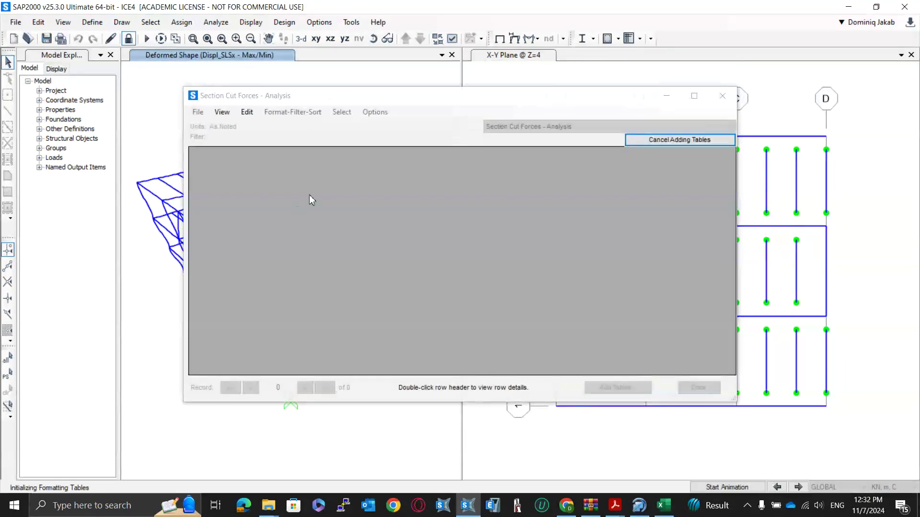
{"action": "left_click_drag", "start_coordinate": [236, 175], "coordinate": [507, 295]}
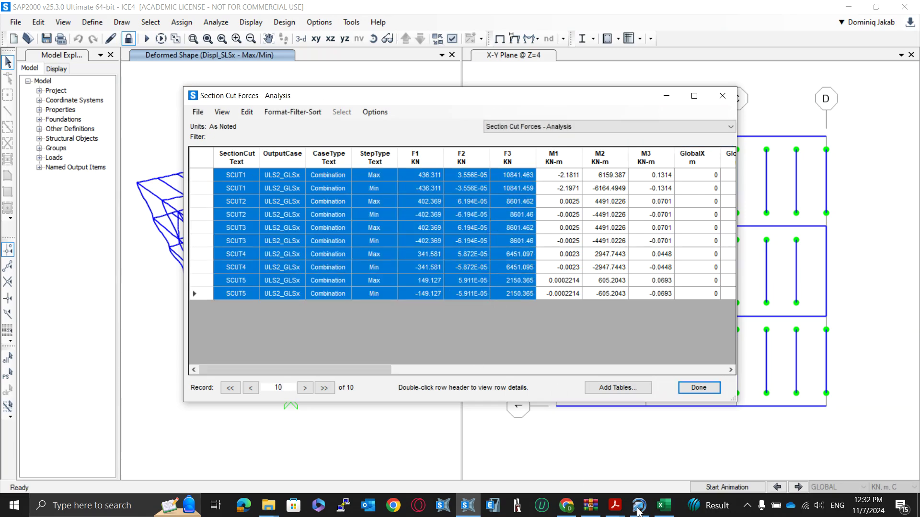
Step: Switch to the Book1 workbook in Excel and move the θ formula picture to columns S–V and cell Q9 to U8 on Sheet2
{"action": "left_click", "coordinate": [663, 506]}
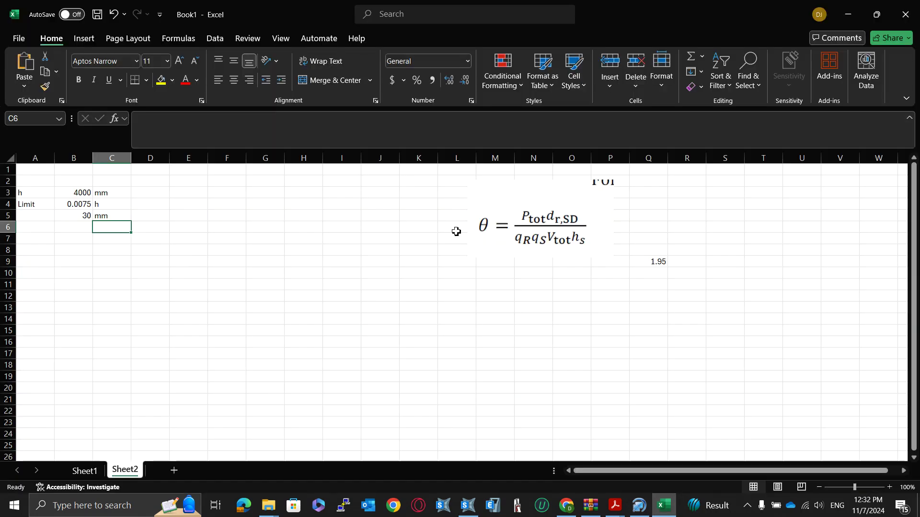
{"action": "left_click_drag", "start_coordinate": [456, 231], "coordinate": [695, 215]}
{"action": "left_click", "coordinate": [659, 264]}
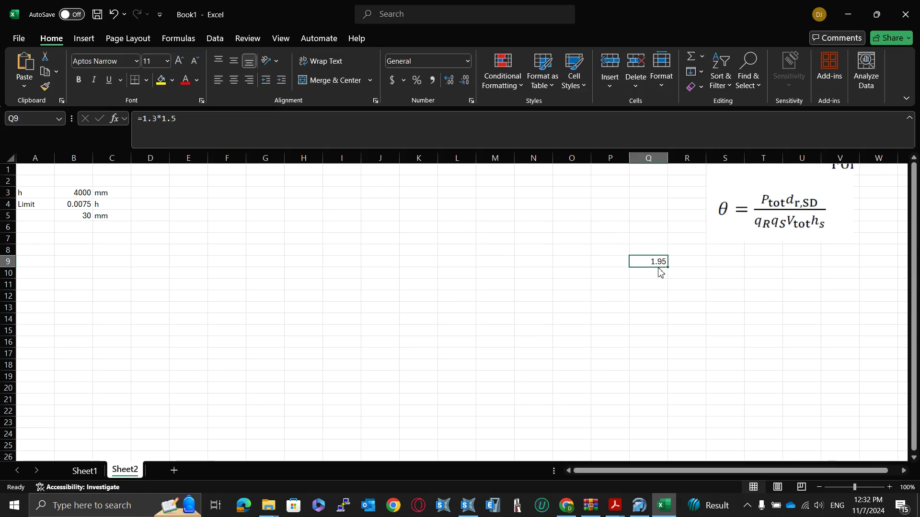
{"action": "left_click_drag", "start_coordinate": [659, 271], "coordinate": [813, 261]}
{"action": "left_click", "coordinate": [343, 319]}
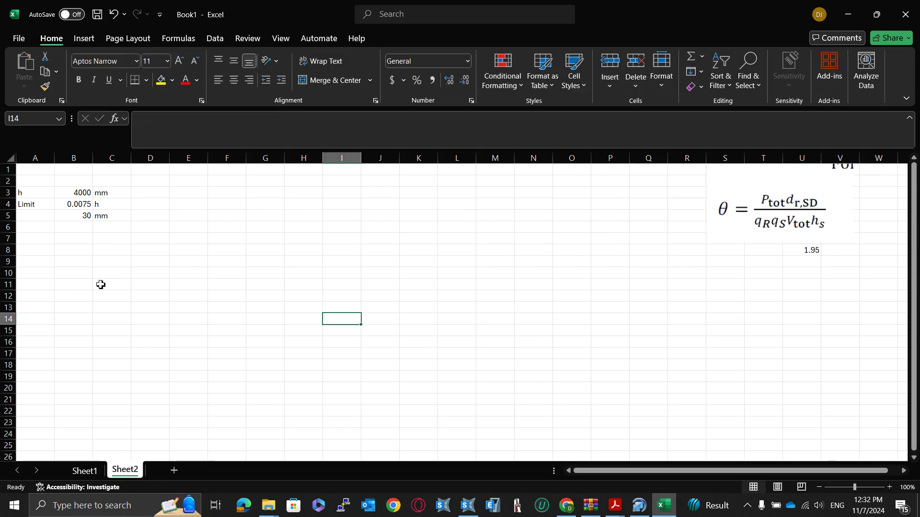
Step: Copy the selected section cut forces from SAP2000 into Sheet2 of the Excel workbook, starting at cell A11
{"action": "left_click", "coordinate": [35, 288]}
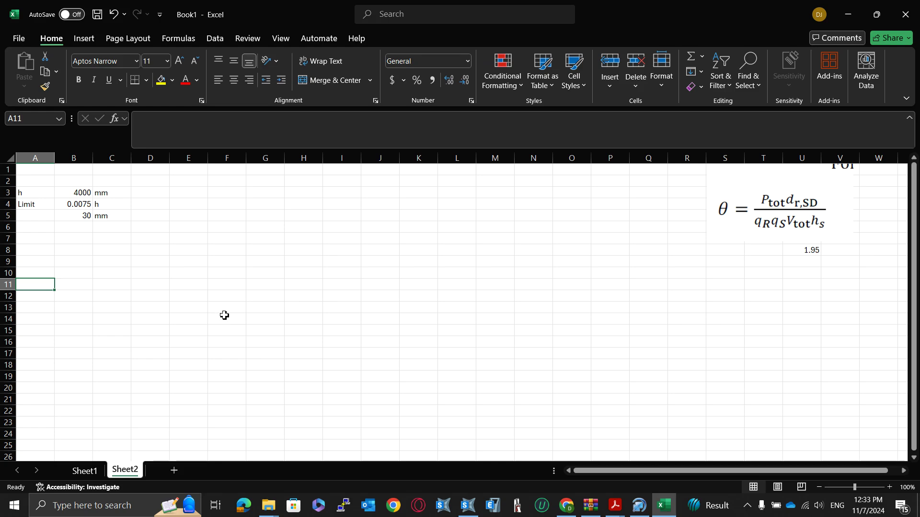
{"action": "key", "text": "alt+Tab"}
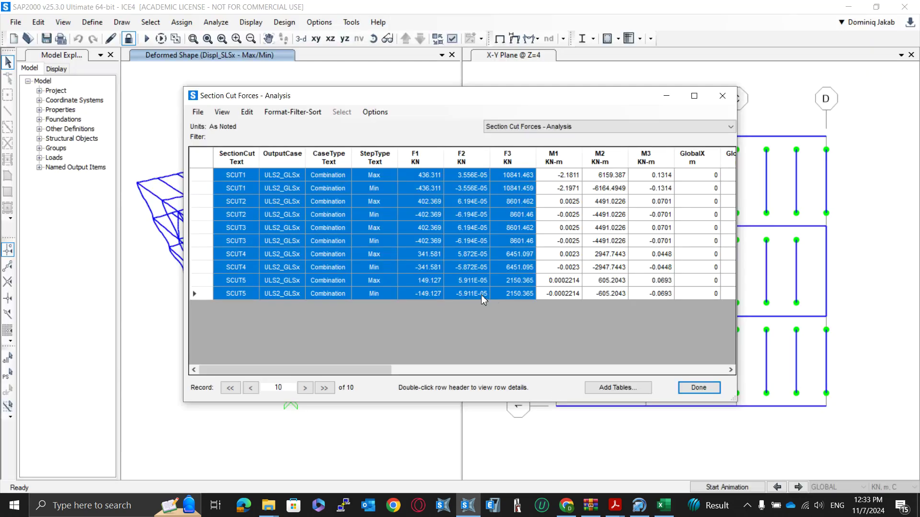
{"action": "key", "text": "ctrl+c"}
{"action": "key", "text": "alt+Tab"}
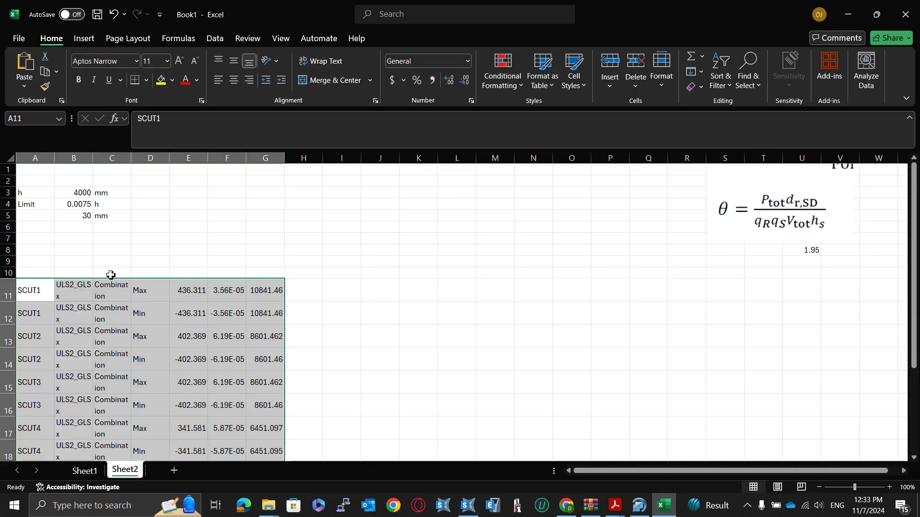
{"action": "key", "text": "ctrl+v"}
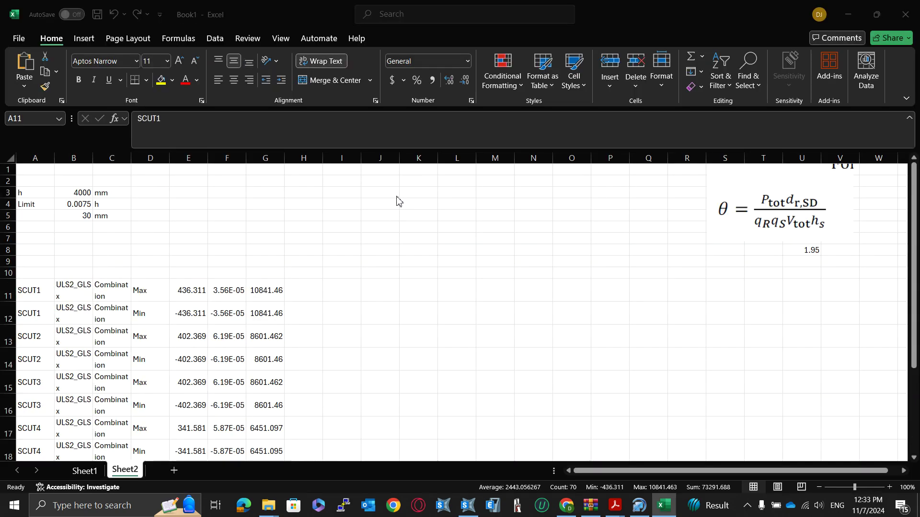
Step: Compare with the SAP2000 table's column order and enter the headers f1, f2 and f3 in cells E10 to G10
{"action": "key", "text": "alt+Tab"}
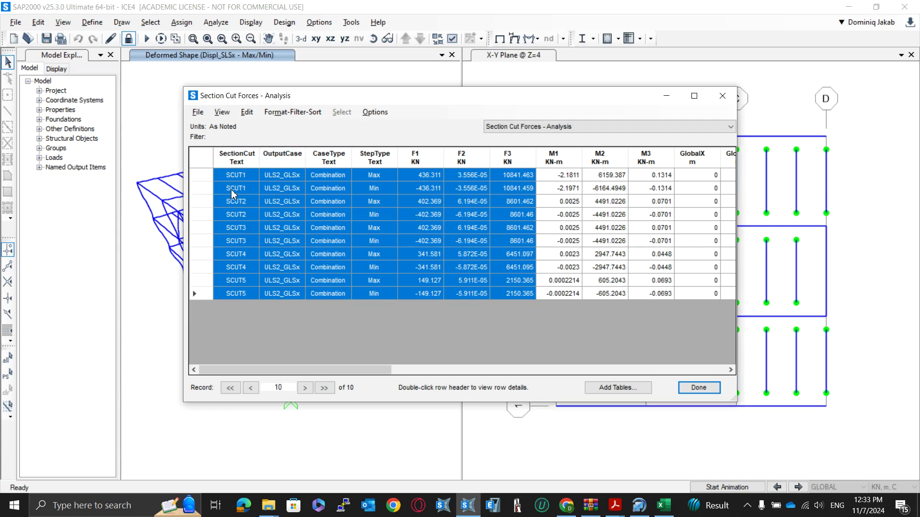
{"action": "key", "text": "alt+Tab"}
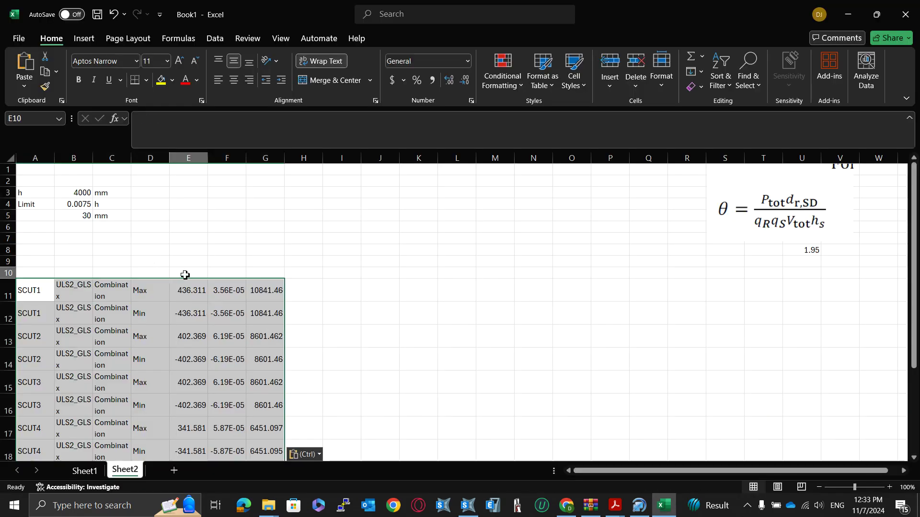
{"action": "left_click", "coordinate": [186, 273]}
{"action": "type", "text": "f1"}
{"action": "key", "text": "Tab"}
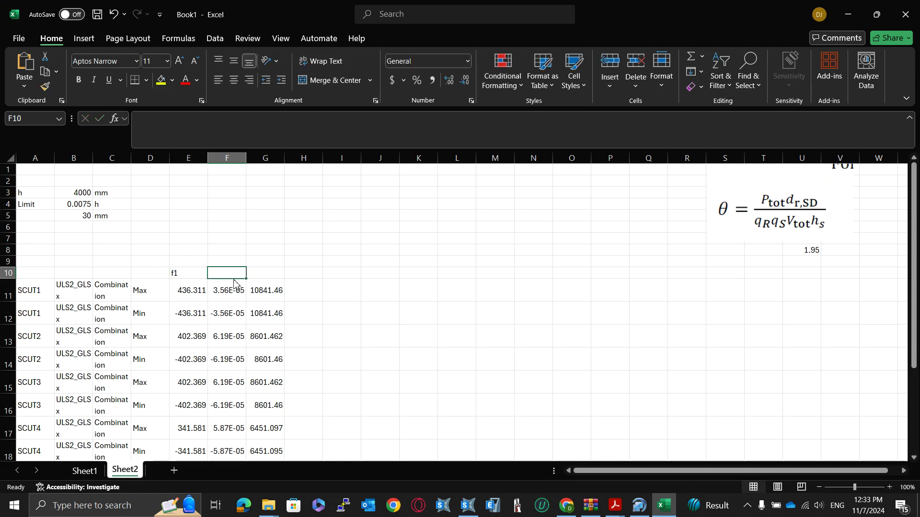
{"action": "type", "text": "f2"}
{"action": "key", "text": "Tab"}
{"action": "type", "text": "f3"}
{"action": "key", "text": "Tab"}
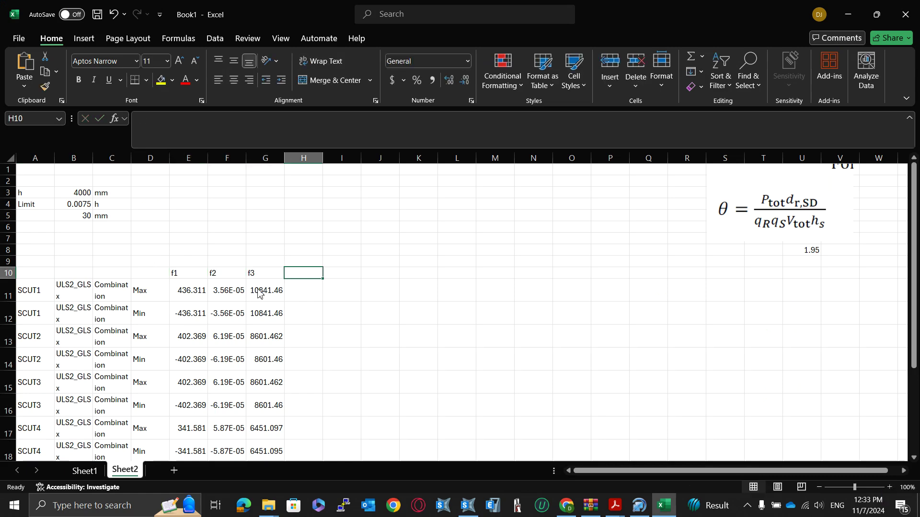
{"action": "scroll", "coordinate": [288, 298], "scroll_direction": "down", "scroll_amount": 2}
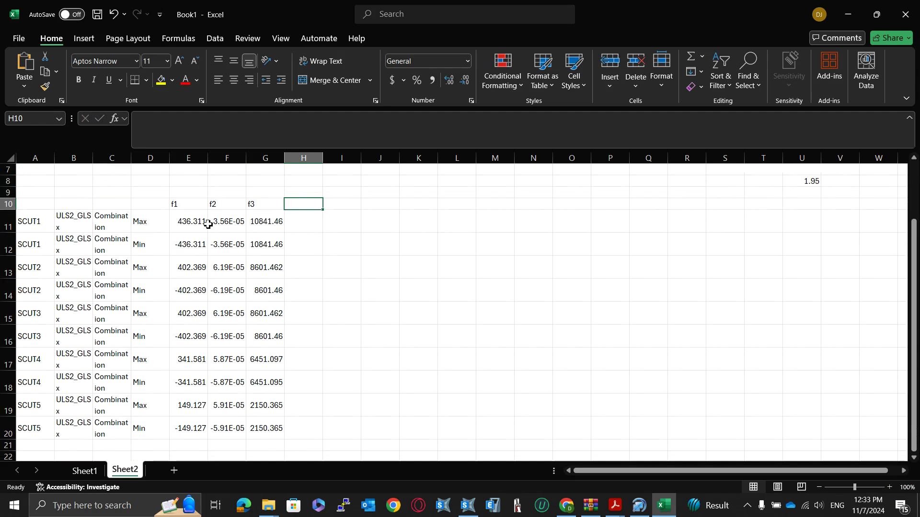
Step: Enter the header vtot in cell E9 above f1 and ptot in cell G9 above f3
{"action": "left_click", "coordinate": [189, 193]}
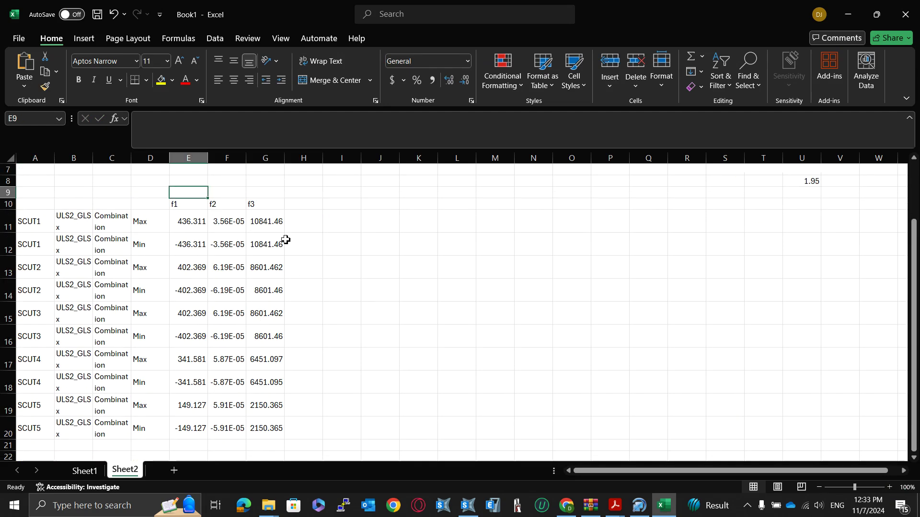
{"action": "type", "text": "vto"}
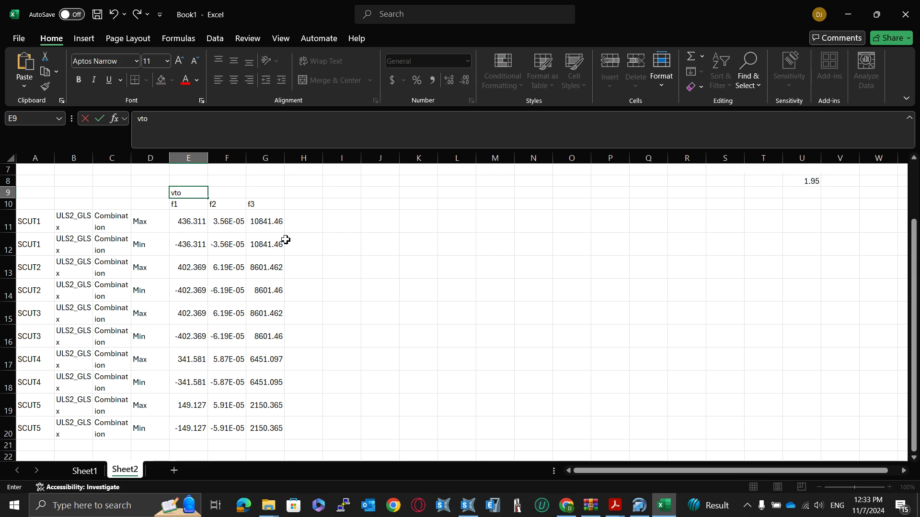
{"action": "type", "text": "t"}
{"action": "key", "text": "Tab"}
{"action": "key", "text": "Tab"}
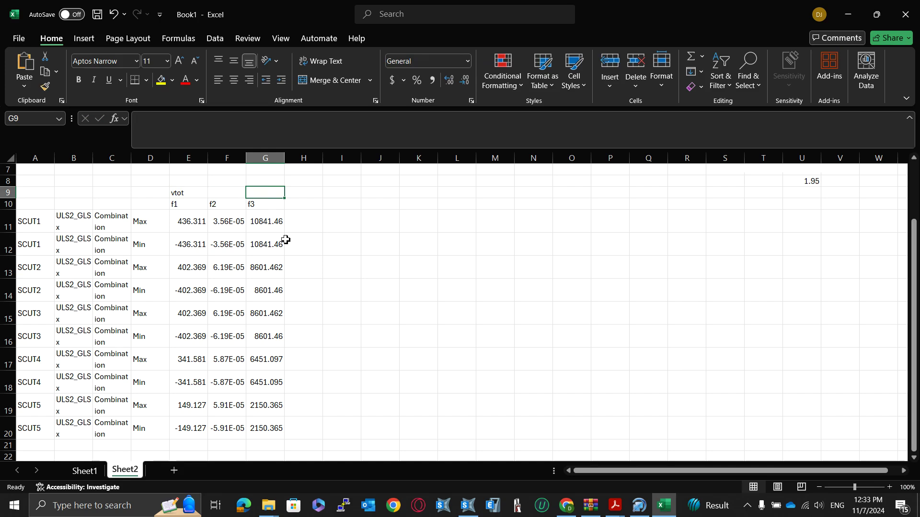
{"action": "type", "text": "ptot"}
{"action": "key", "text": "Return"}
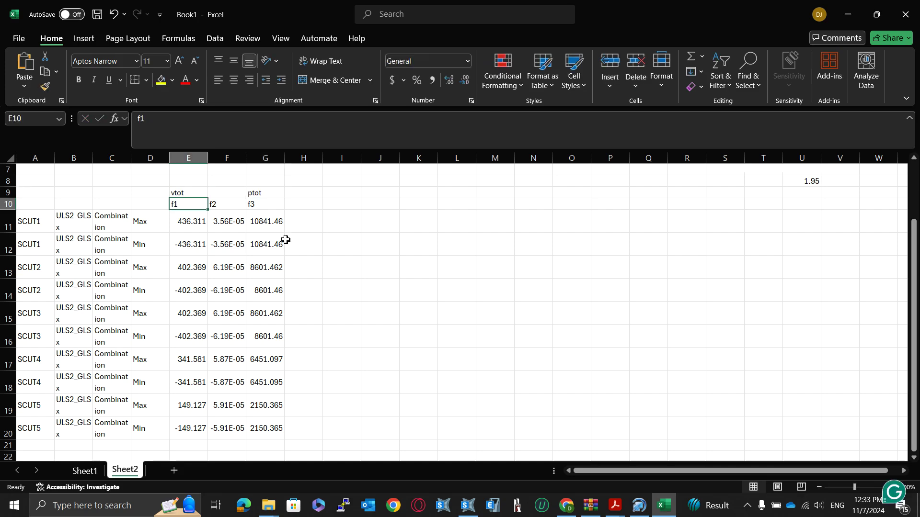
Step: Calculate the absolute value of E11 in cell H11 with the ABS function and fill the formula down to H20
{"action": "key", "text": "Up"}
{"action": "key", "text": "Right"}
{"action": "key", "text": "Right"}
{"action": "key", "text": "Right"}
{"action": "key", "text": "Down"}
{"action": "key", "text": "Down"}
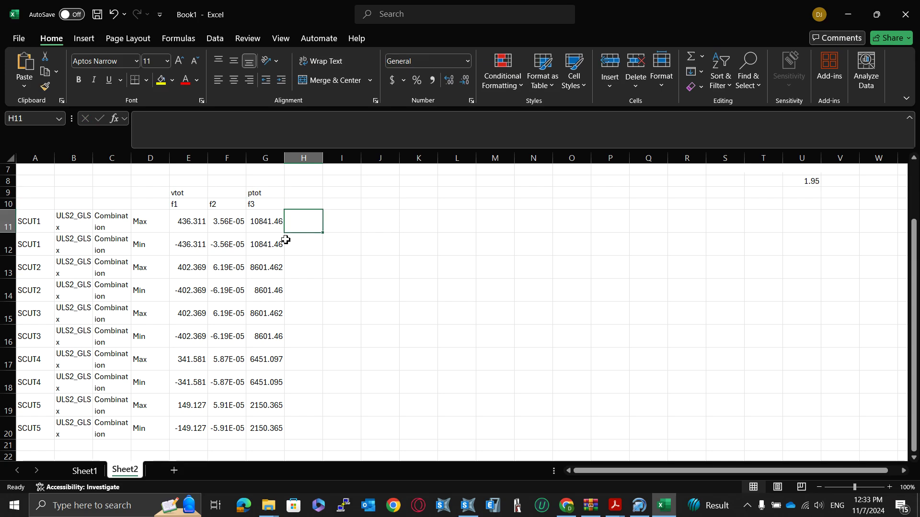
{"action": "type", "text": "="}
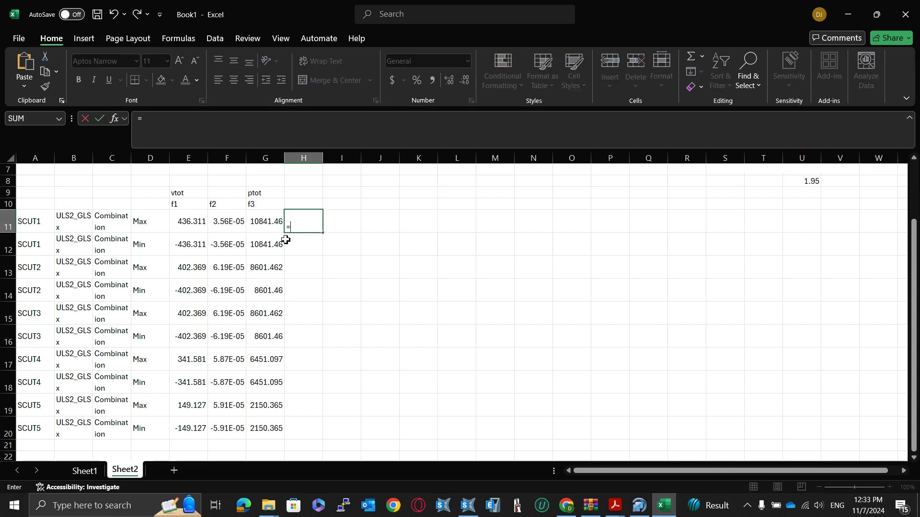
{"action": "type", "text": "a"}
{"action": "key", "text": "BackSpace"}
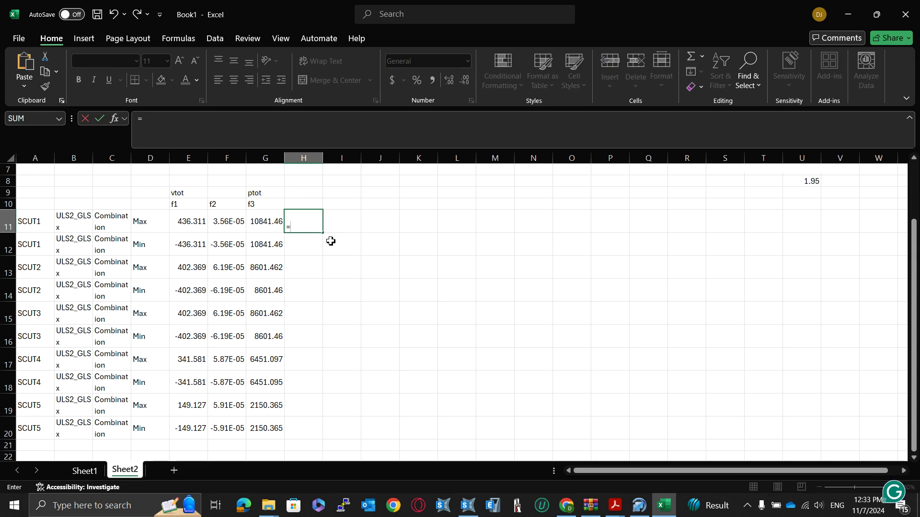
{"action": "type", "text": "abs"}
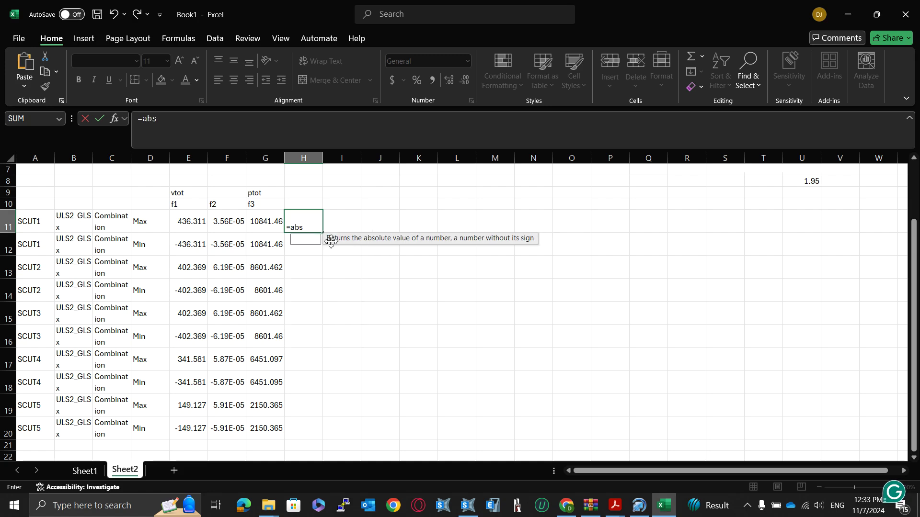
{"action": "key", "text": "Tab"}
{"action": "left_click", "coordinate": [198, 225]}
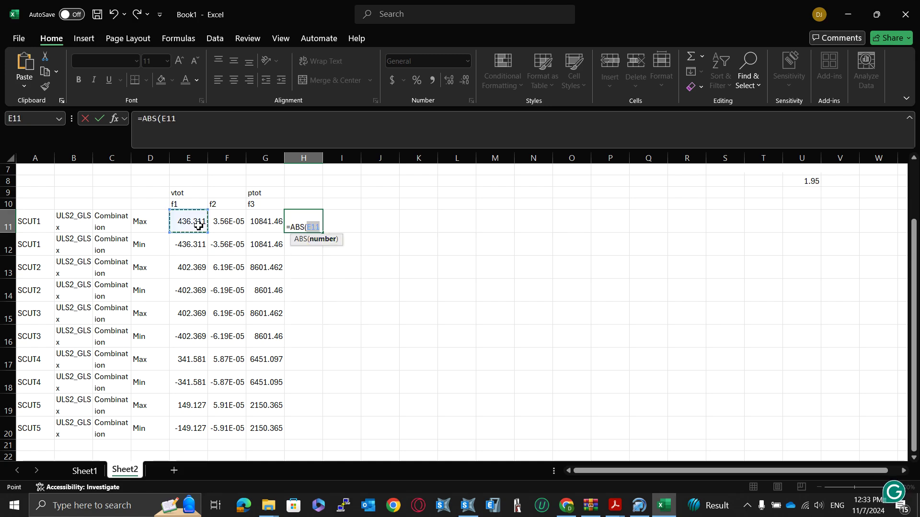
{"action": "key", "text": "Return"}
{"action": "left_click", "coordinate": [314, 226]}
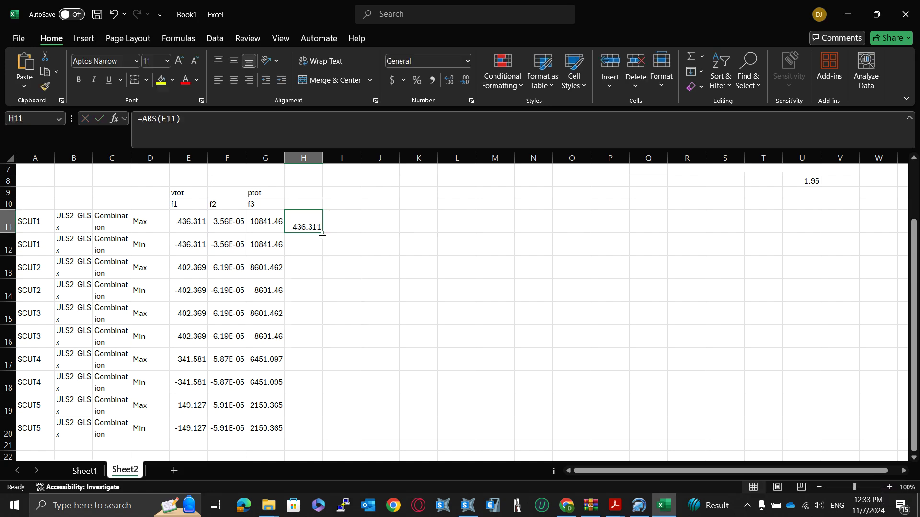
{"action": "left_click_drag", "start_coordinate": [323, 233], "coordinate": [323, 433]}
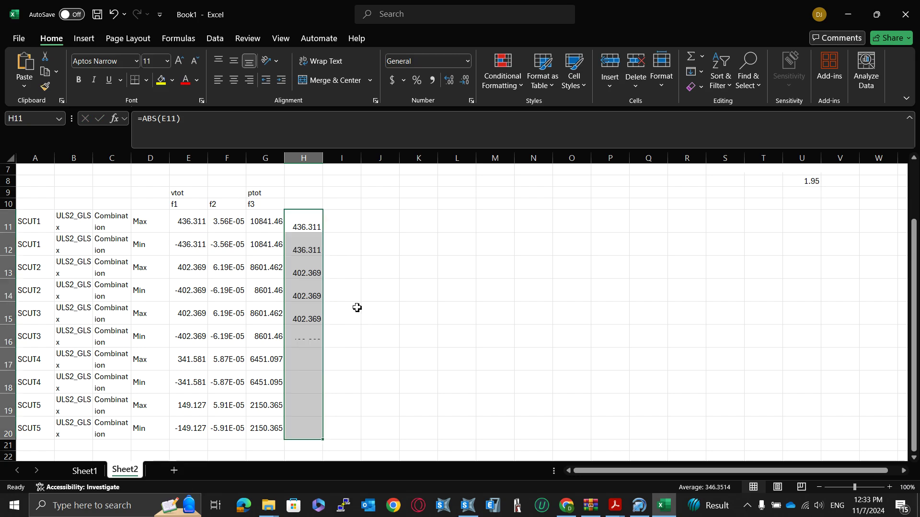
Step: Calculate the maximum of H11:H12 in cell I11 with the MAX function
{"action": "left_click", "coordinate": [343, 224]}
{"action": "type", "text": "=max"}
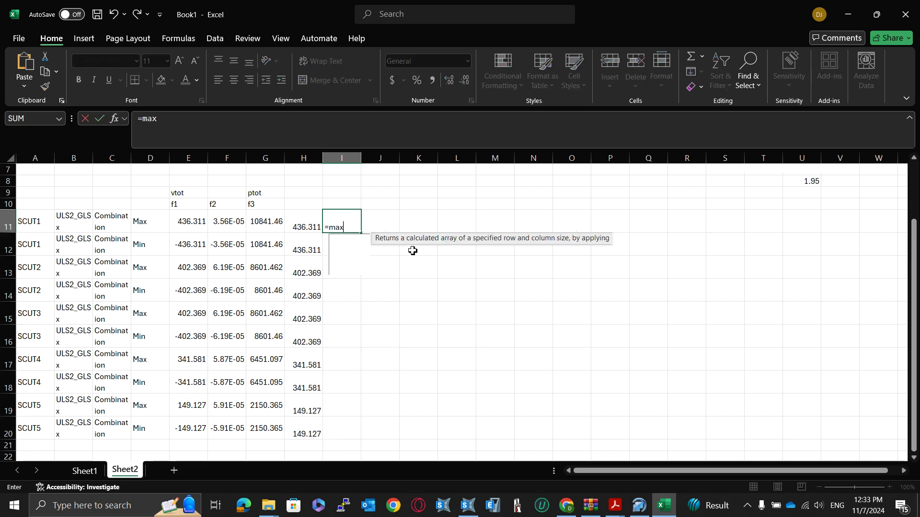
{"action": "key", "text": "Tab"}
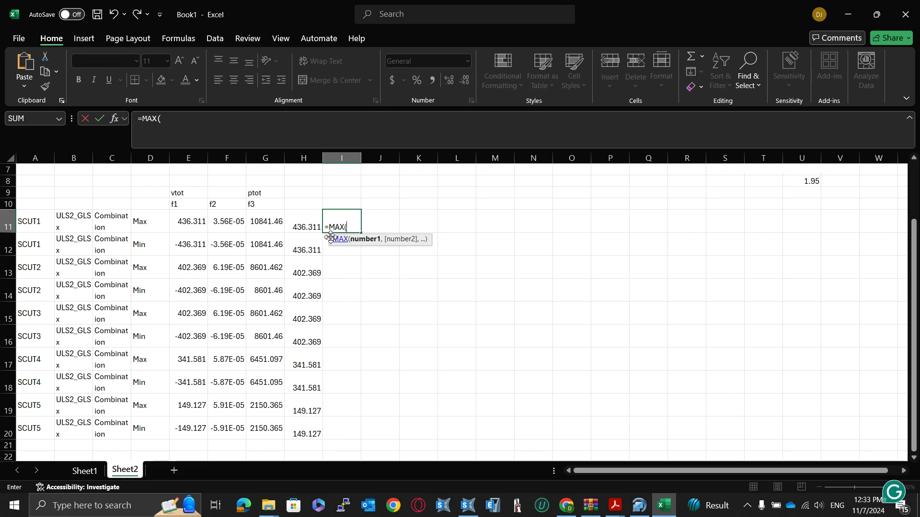
{"action": "left_click_drag", "start_coordinate": [310, 228], "coordinate": [309, 250]}
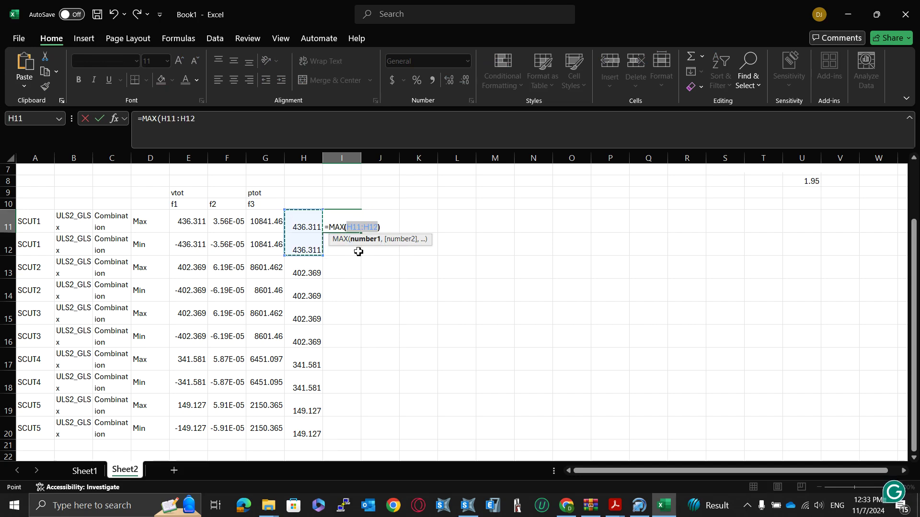
{"action": "key", "text": "Return"}
Step: Copy the MAX formula from I11 to cells I13, I15, I17 and I19
{"action": "left_click", "coordinate": [355, 229]}
{"action": "key", "text": "ctrl+c"}
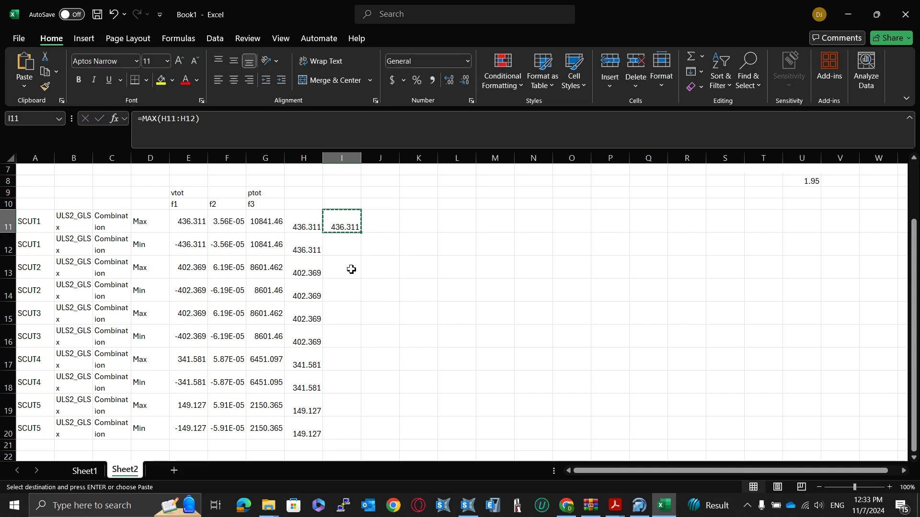
{"action": "left_click", "coordinate": [351, 268]}
{"action": "key", "text": "ctrl+v"}
{"action": "left_click", "coordinate": [349, 317]}
{"action": "key", "text": "ctrl+v"}
{"action": "left_click", "coordinate": [349, 360]}
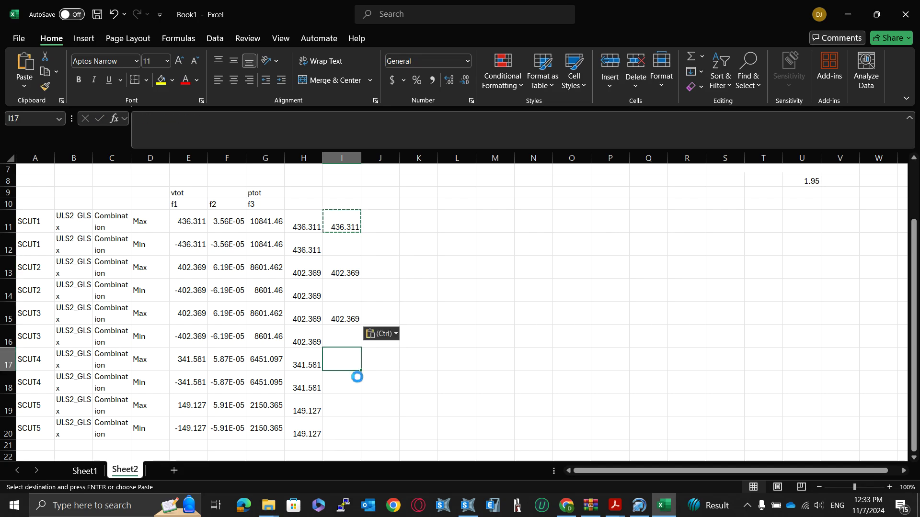
{"action": "key", "text": "ctrl+v"}
{"action": "left_click", "coordinate": [353, 402]}
{"action": "key", "text": "ctrl+v"}
{"action": "left_click", "coordinate": [425, 341]}
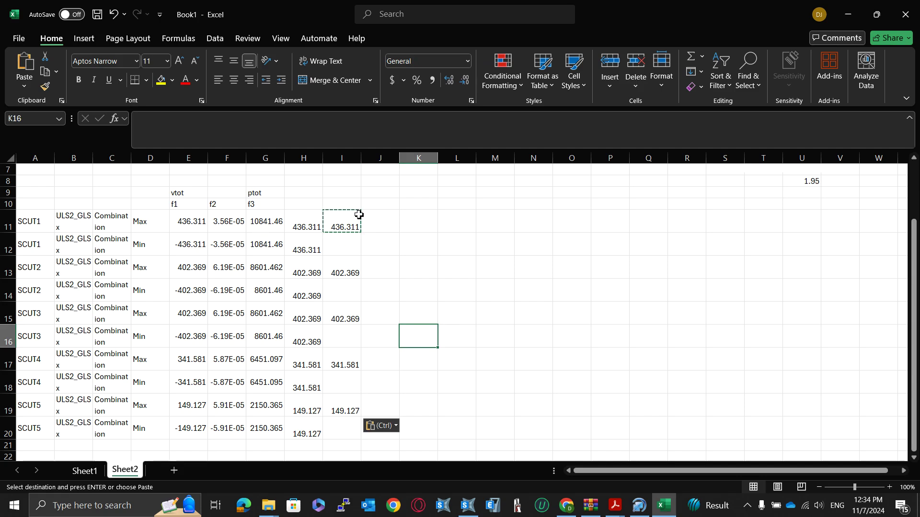
{"action": "left_click", "coordinate": [452, 254]}
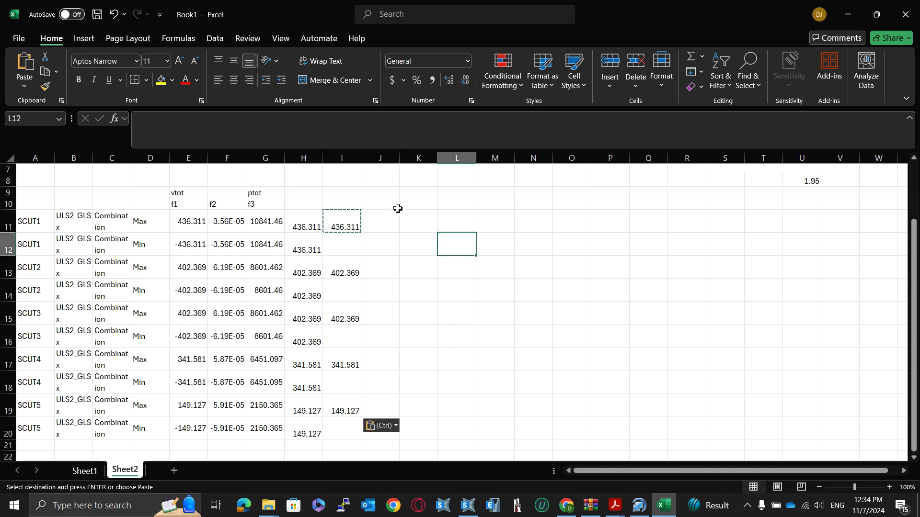
{"action": "key", "text": "Escape"}
Step: Copy the ABS and MAX formulas in H11:I20 to the adjacent columns starting at J11 to process the f3 forces
{"action": "left_click", "coordinate": [347, 231]}
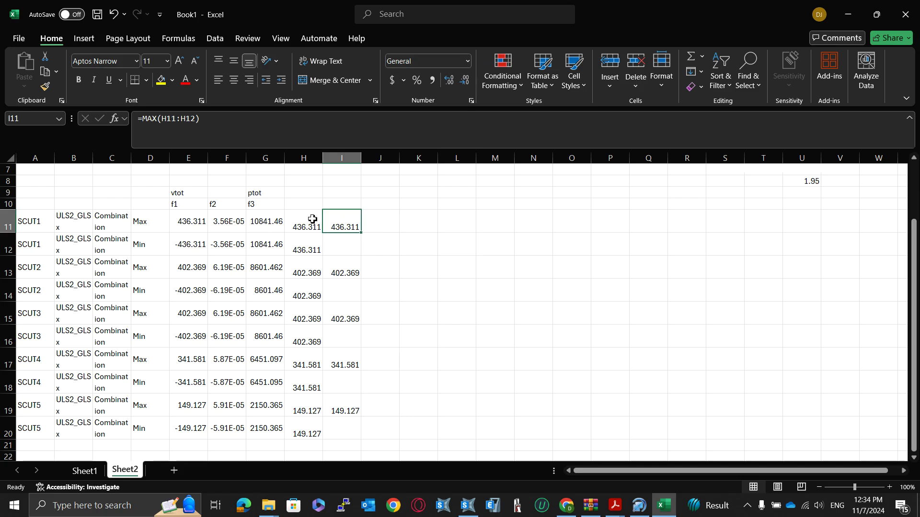
{"action": "left_click_drag", "start_coordinate": [312, 219], "coordinate": [353, 426]}
{"action": "key", "text": "ctrl+c"}
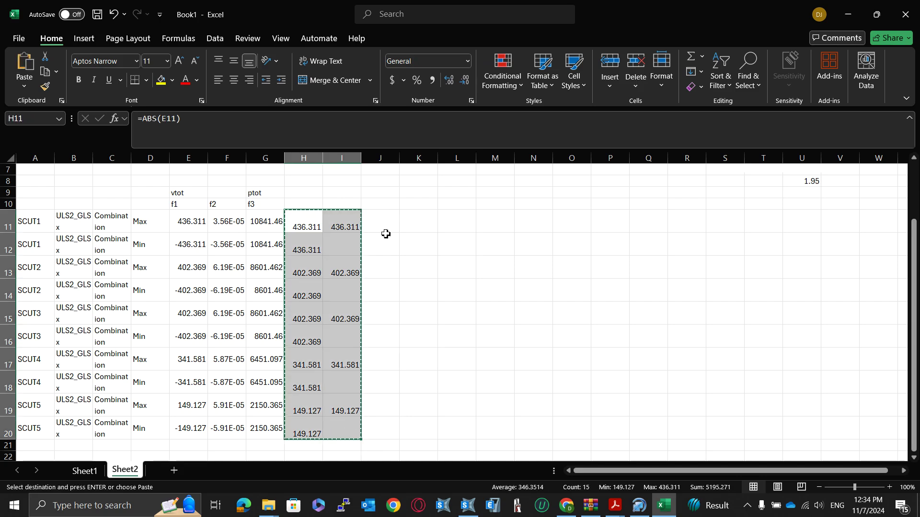
{"action": "left_click", "coordinate": [385, 234]}
{"action": "key", "text": "ctrl+v"}
{"action": "key", "text": "Escape"}
Step: Check the cell references of the absolute and maximum formulas in cells J11, H11 and K11
{"action": "left_click", "coordinate": [389, 228]}
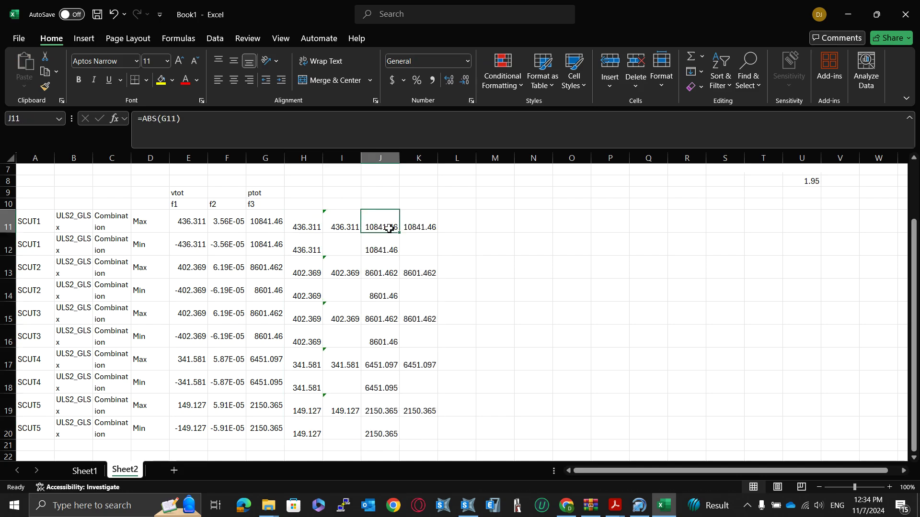
{"action": "double_click", "coordinate": [389, 228]}
{"action": "key", "text": "Return"}
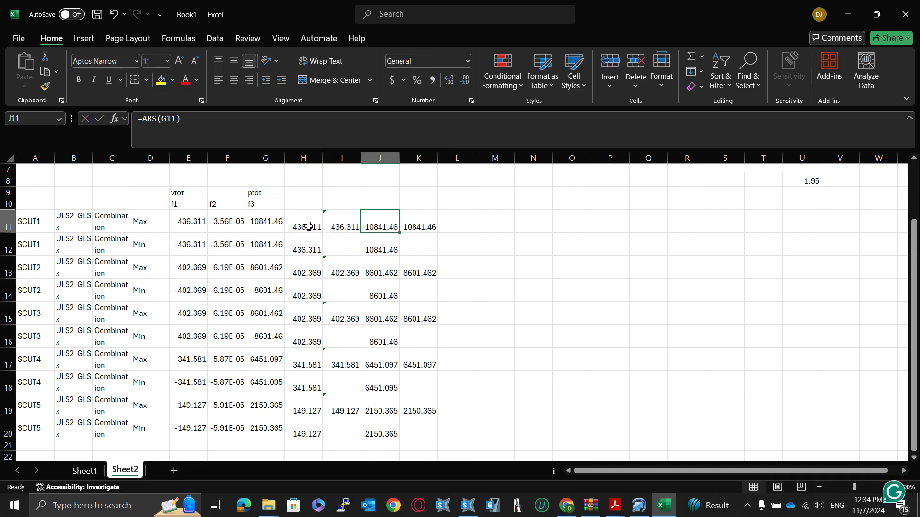
{"action": "double_click", "coordinate": [307, 230]}
{"action": "key", "text": "Escape"}
{"action": "left_click", "coordinate": [383, 225]}
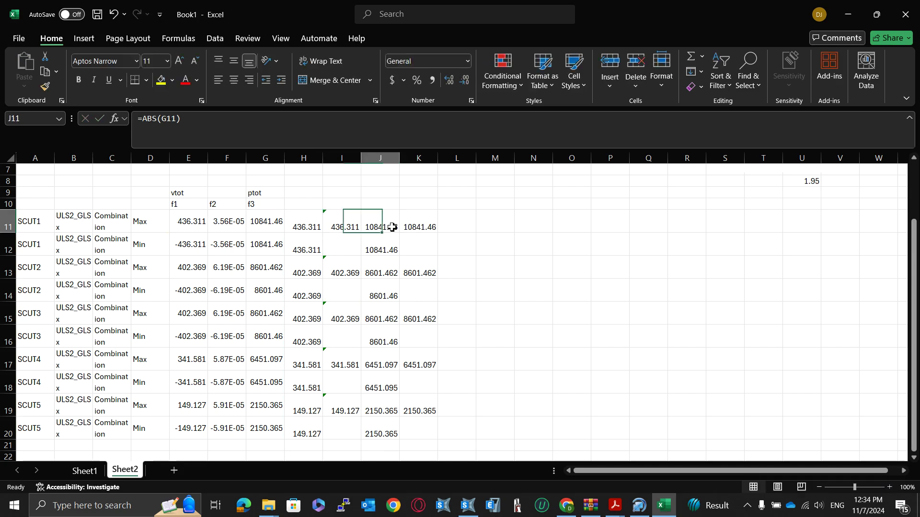
{"action": "double_click", "coordinate": [384, 225]}
{"action": "key", "text": "Escape"}
{"action": "double_click", "coordinate": [422, 225]}
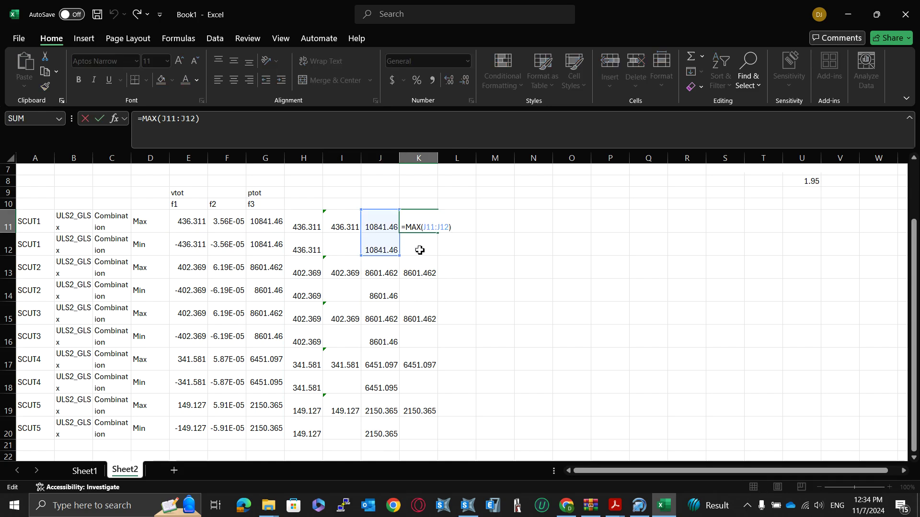
{"action": "key", "text": "Escape"}
Step: Enter the headers vtot in cell I9 and ptot in cell K9 above the maximum values
{"action": "left_click", "coordinate": [353, 205]}
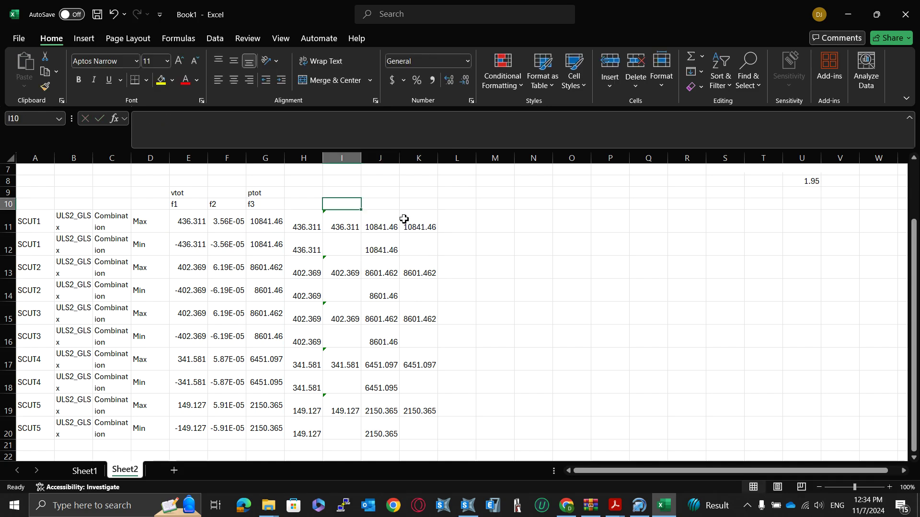
{"action": "key", "text": "Up"}
{"action": "type", "text": "vto"}
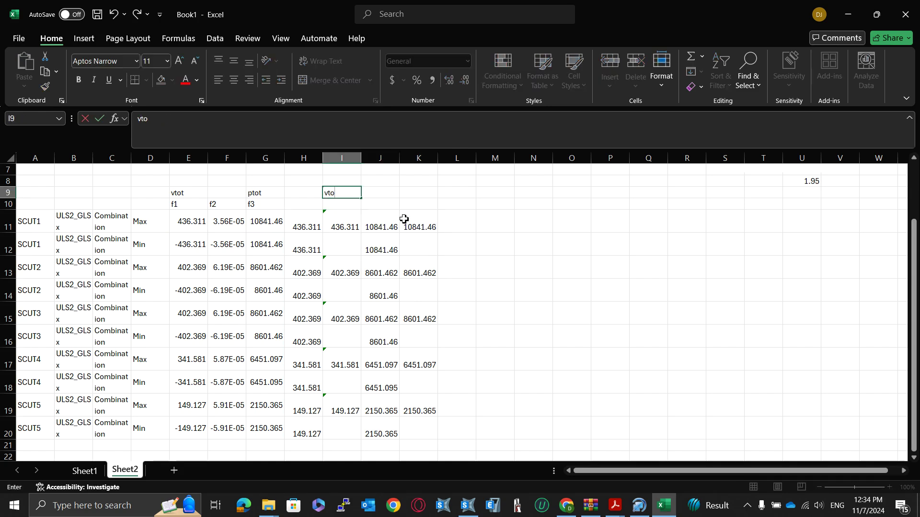
{"action": "type", "text": "t"}
{"action": "key", "text": "Tab"}
{"action": "key", "text": "Tab"}
{"action": "type", "text": "ptot"}
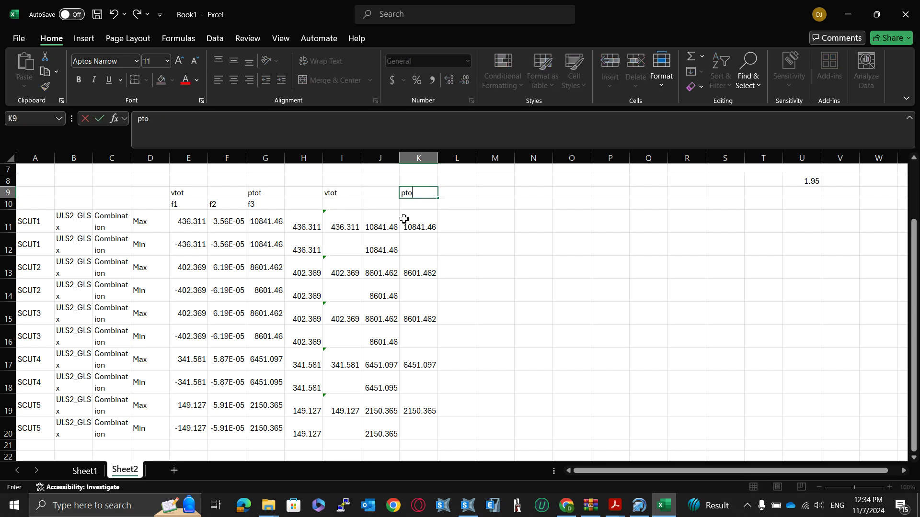
{"action": "key", "text": "Return"}
{"action": "key", "text": "Down"}
{"action": "key", "text": "Down"}
{"action": "key", "text": "Up"}
{"action": "key", "text": "Up"}
{"action": "key", "text": "Right"}
{"action": "key", "text": "Right"}
{"action": "key", "text": "Right"}
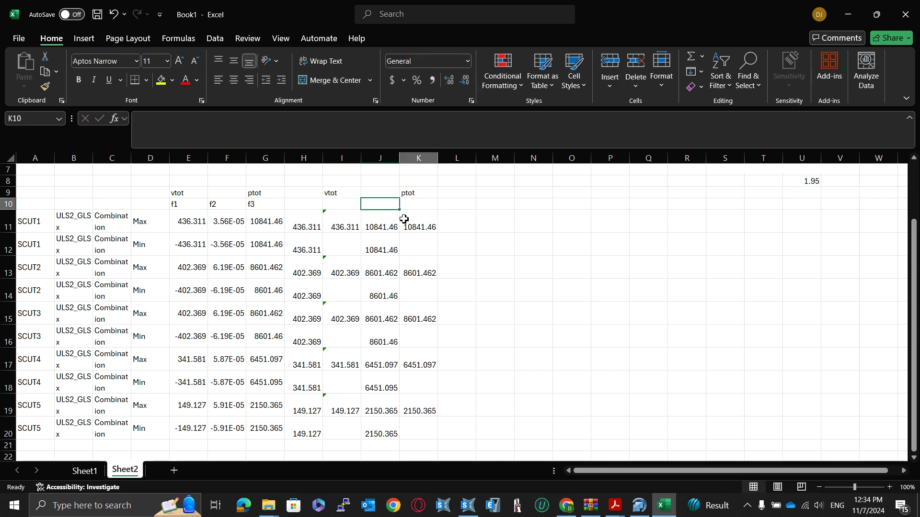
Step: Switch to SAP2000, close the section cut forces table and deselect Other Output Items in the choice of tables for display
{"action": "key", "text": "alt+Tab"}
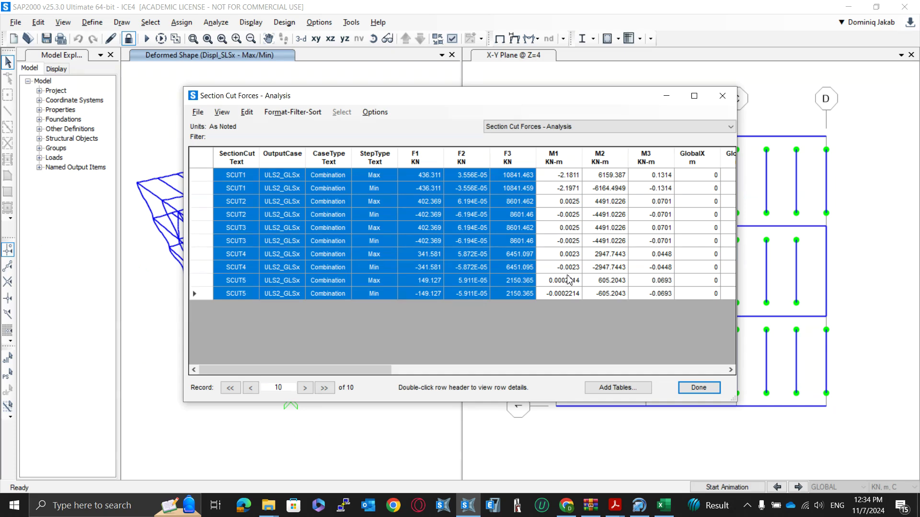
{"action": "left_click", "coordinate": [723, 95]}
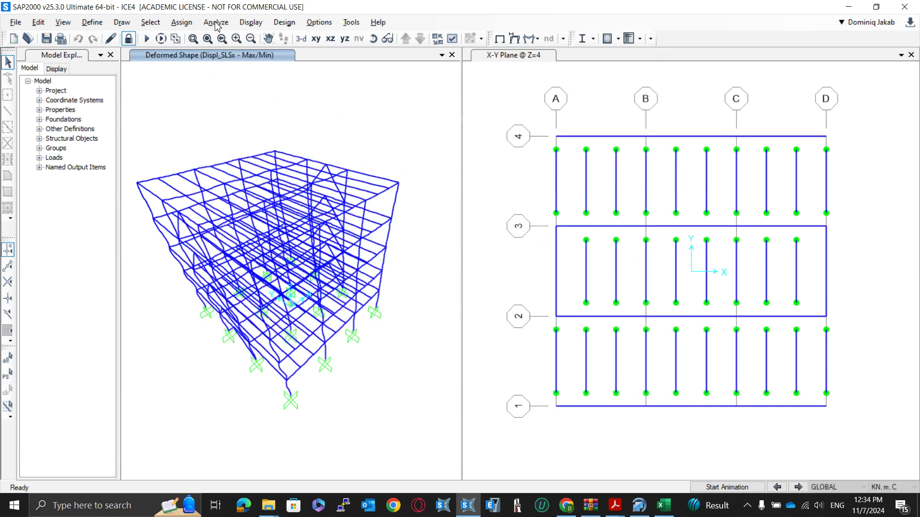
{"action": "left_click", "coordinate": [245, 23]}
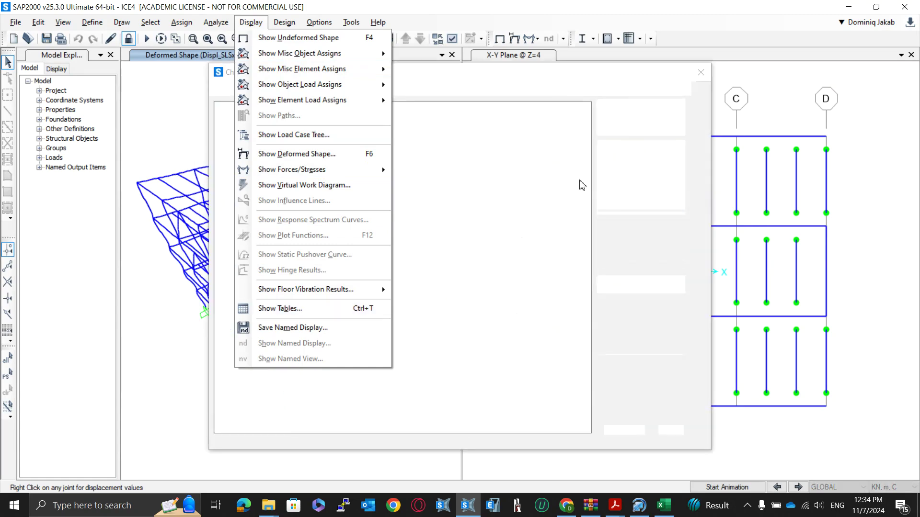
{"action": "left_click", "coordinate": [230, 251]}
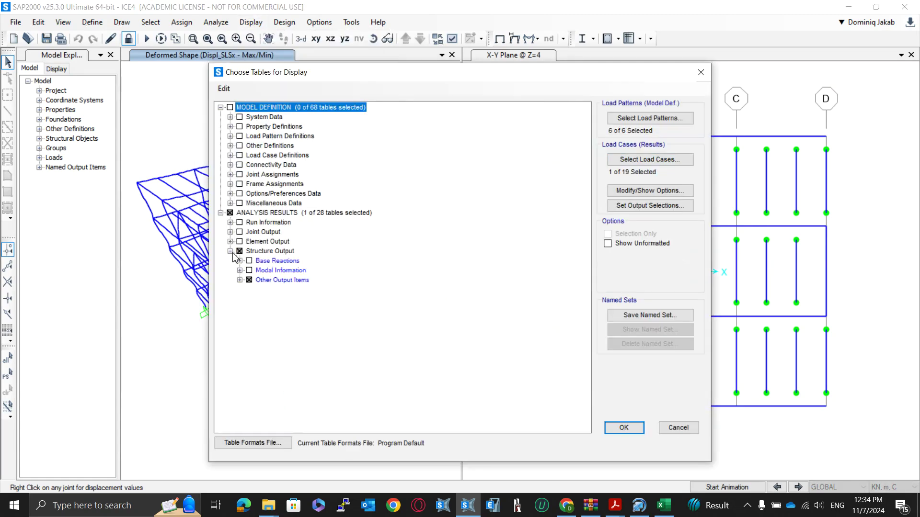
{"action": "left_click", "coordinate": [275, 280]}
{"action": "left_click", "coordinate": [250, 280]}
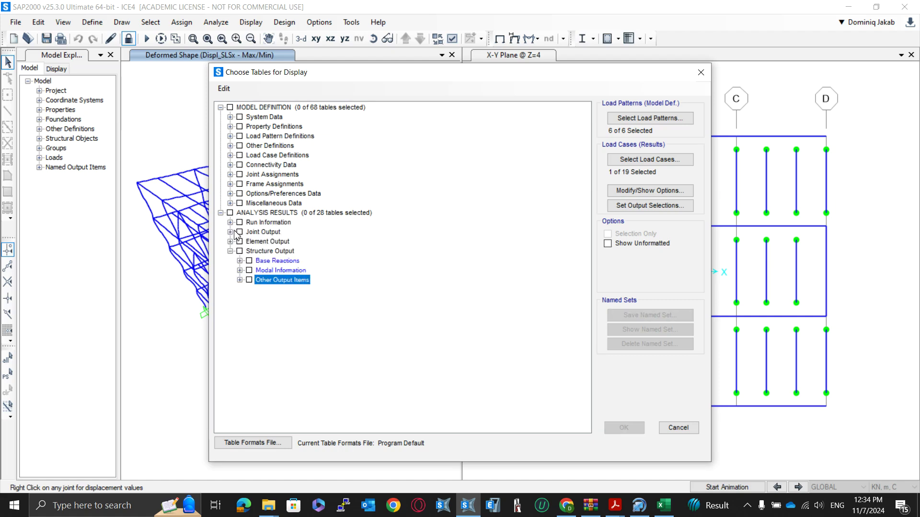
Step: Select the Joint Displacements - Generalized - Absolute table from the joint output displacement results for display
{"action": "left_click", "coordinate": [231, 222]}
{"action": "left_click", "coordinate": [230, 251]}
{"action": "left_click", "coordinate": [230, 251]}
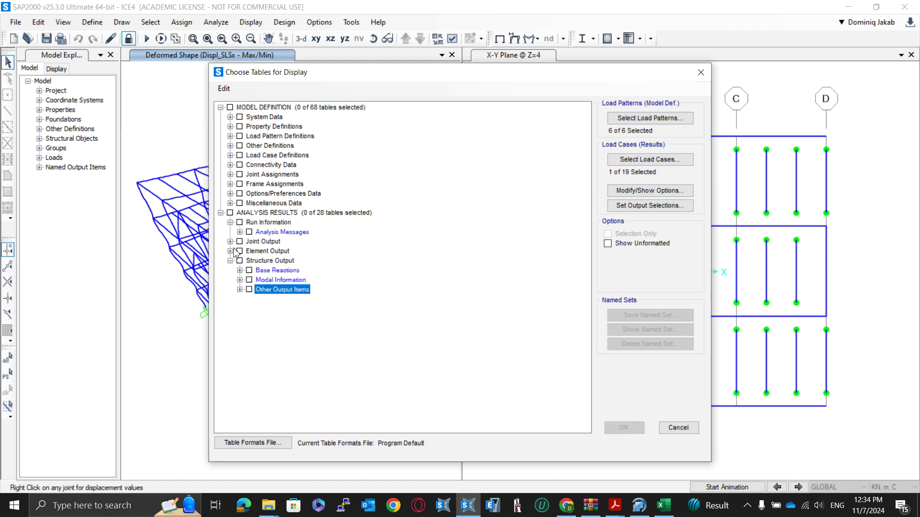
{"action": "left_click", "coordinate": [231, 242]}
{"action": "left_click", "coordinate": [240, 251]}
{"action": "left_click", "coordinate": [259, 289]}
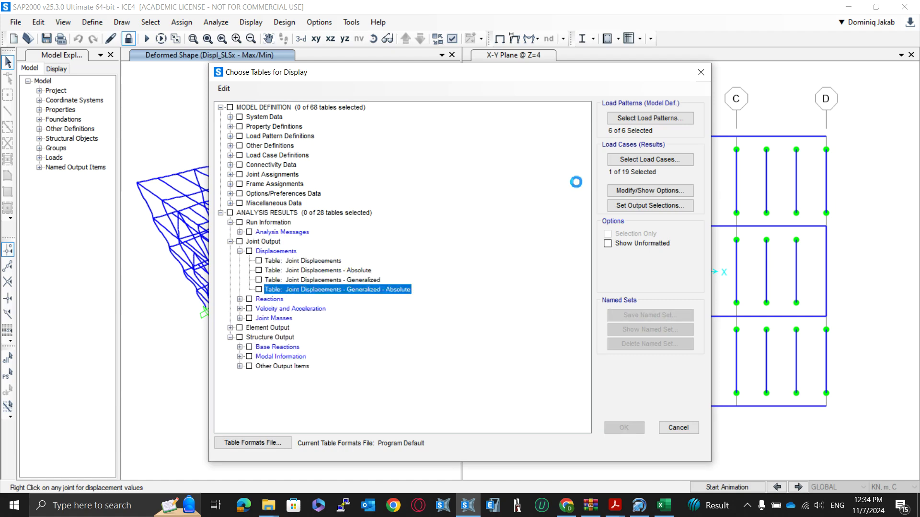
Step: Restrict the output cases to Displ_ULSx and display the generalized absolute joint displacements table
{"action": "left_click", "coordinate": [649, 159]}
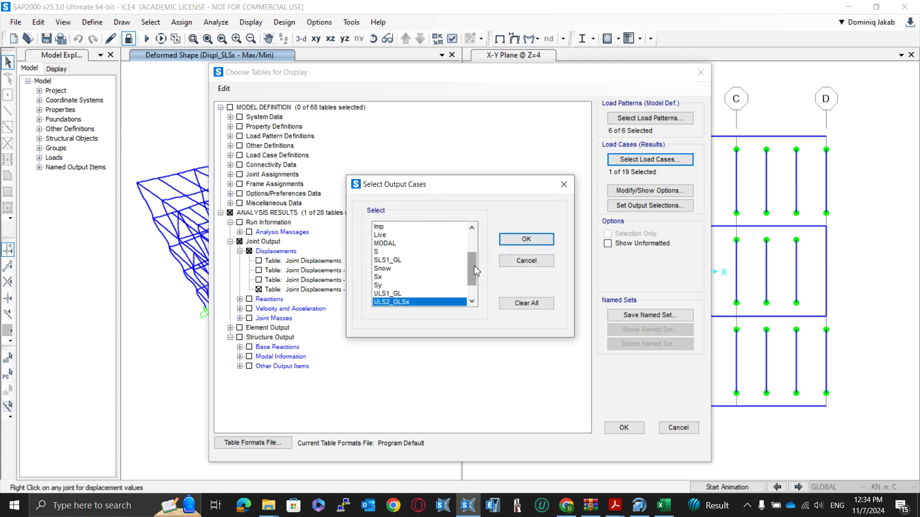
{"action": "left_click_drag", "start_coordinate": [473, 266], "coordinate": [475, 244]}
{"action": "left_click", "coordinate": [435, 261]}
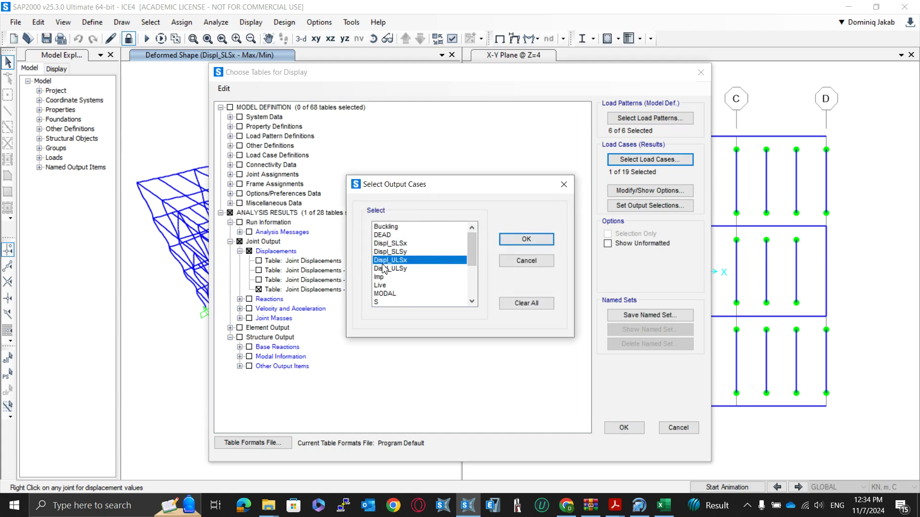
{"action": "left_click", "coordinate": [544, 241]}
{"action": "left_click", "coordinate": [619, 426]}
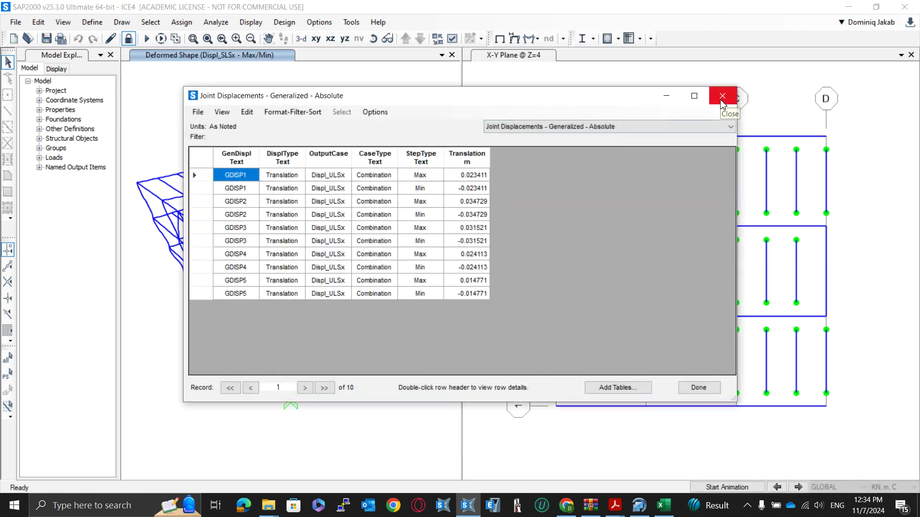
Step: Copy all rows of the displacement table and paste them into the Excel sheet starting at cell L11
{"action": "left_click_drag", "start_coordinate": [252, 178], "coordinate": [497, 320]}
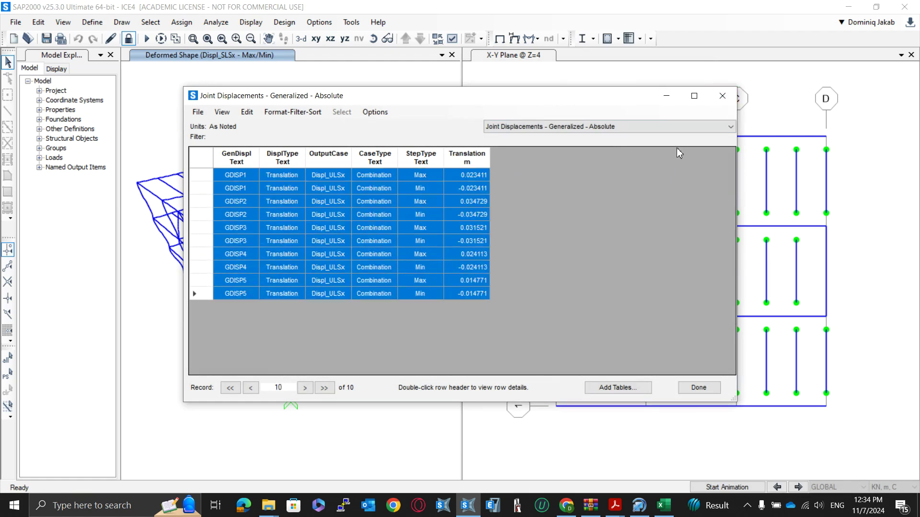
{"action": "key", "text": "alt+Tab"}
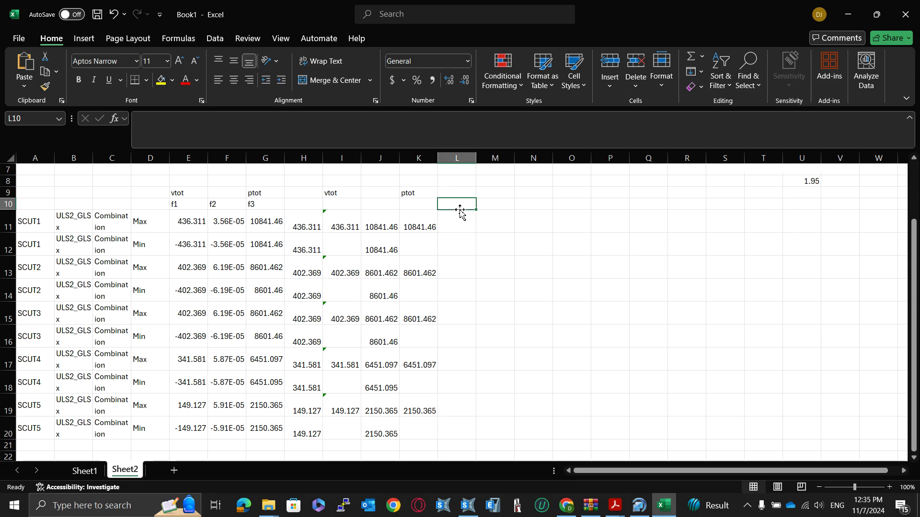
{"action": "left_click", "coordinate": [472, 221]}
{"action": "type", "text": "GDISP1\tTranslation\tDispl_ULSx\tCombination\tMax\t0.023411 GDISP1\tTranslation\tDispl_ULSx\tCombination\tMin\t-0.02341 GDISP2\tTranslation\tDispl_ULSx\tCombination\tMax\t0.034729 GDISP2\tTranslation\tDispl_ULSx\tCombination\tMin\t-0.03473 GDISP3\tTranslation\tDispl_ULSx\tCombination\tMax\t0.031521 GDISP3\tTranslation\tDispl_ULSx\tCombination\tMin\t-0.03152 GDISP4\tTranslation\tDispl_ULSx\tCombination\tMax\t0.024113 GDISP4\tTranslation\tDispl_ULSx\tCombination\tMin\t-0.02411 GDISP5\tTranslation\tDispl_ULSx\tCombination\tMax\t0.014771 GDISP5\tTranslation\tDispl_ULSx\tCombination\tMin\t-0.01477"}
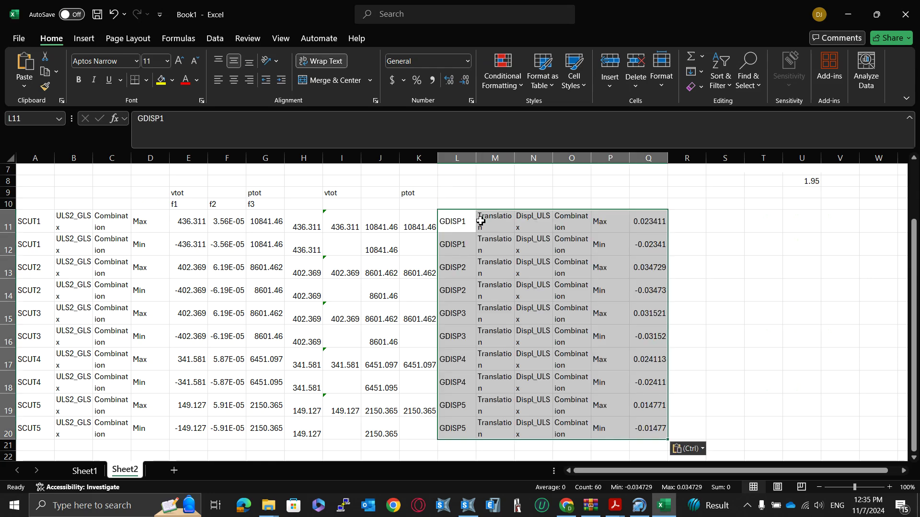
Step: Enter the header dr in cell R10 and move it to cell S10
{"action": "left_click", "coordinate": [680, 224]}
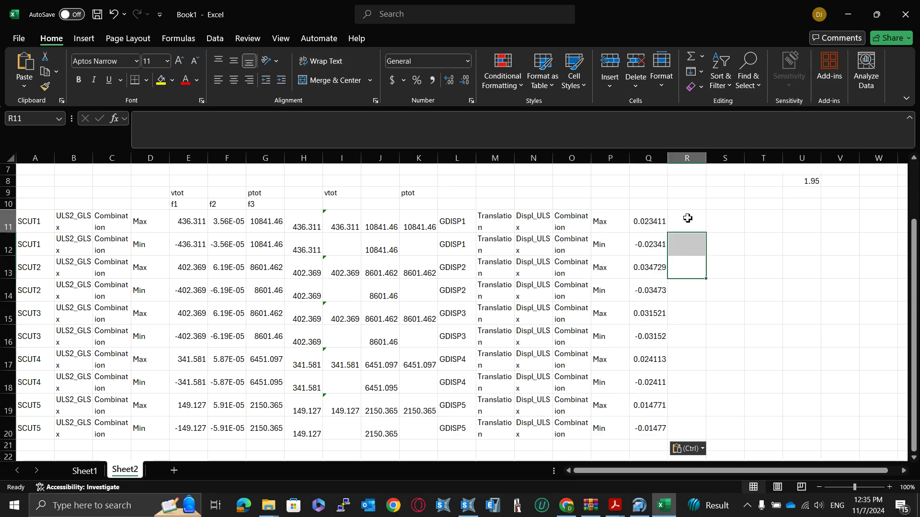
{"action": "left_click", "coordinate": [685, 220]}
{"action": "left_click", "coordinate": [681, 206]}
{"action": "type", "text": "dr"}
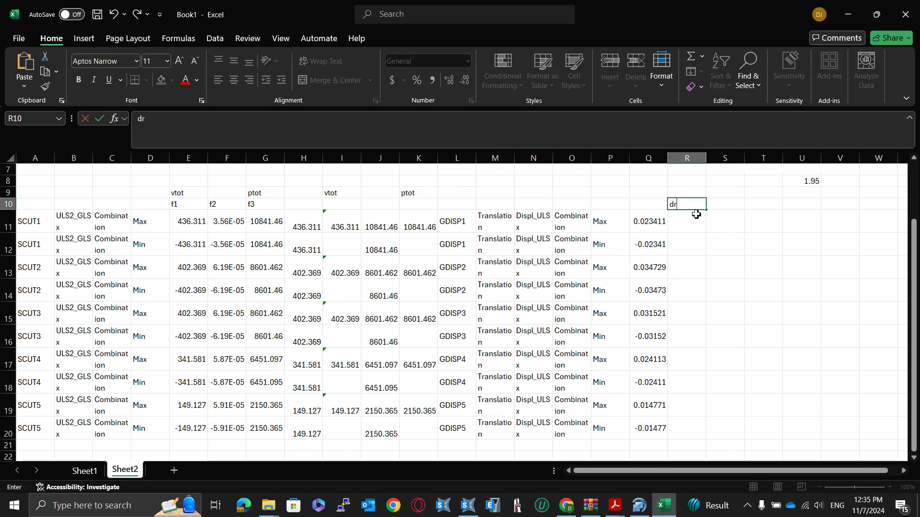
{"action": "key", "text": "Tab"}
{"action": "left_click", "coordinate": [696, 213]}
{"action": "left_click", "coordinate": [700, 206]}
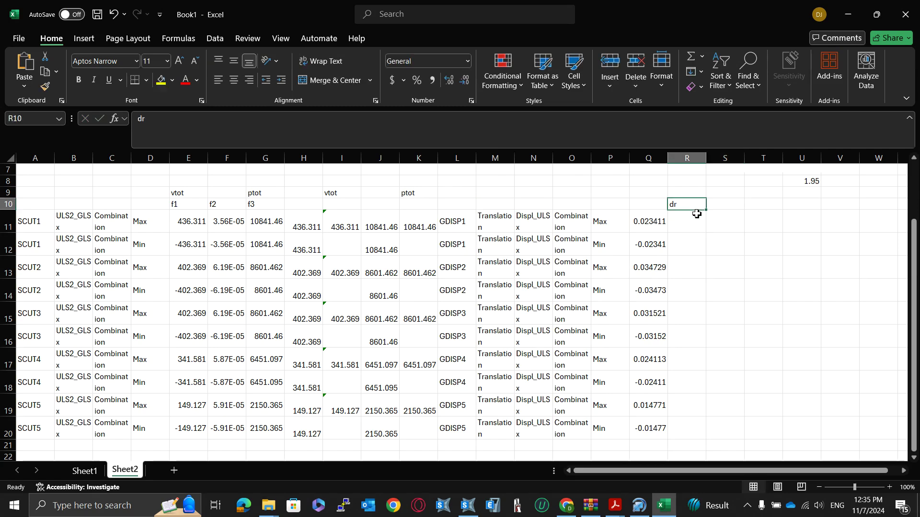
{"action": "left_click_drag", "start_coordinate": [700, 208], "coordinate": [716, 206]}
Step: Try the formula =ABS(Q11:Q12) in cell R11 for the GDISP1 displacements, and undo it
{"action": "left_click", "coordinate": [690, 229]}
{"action": "type", "text": "ab"}
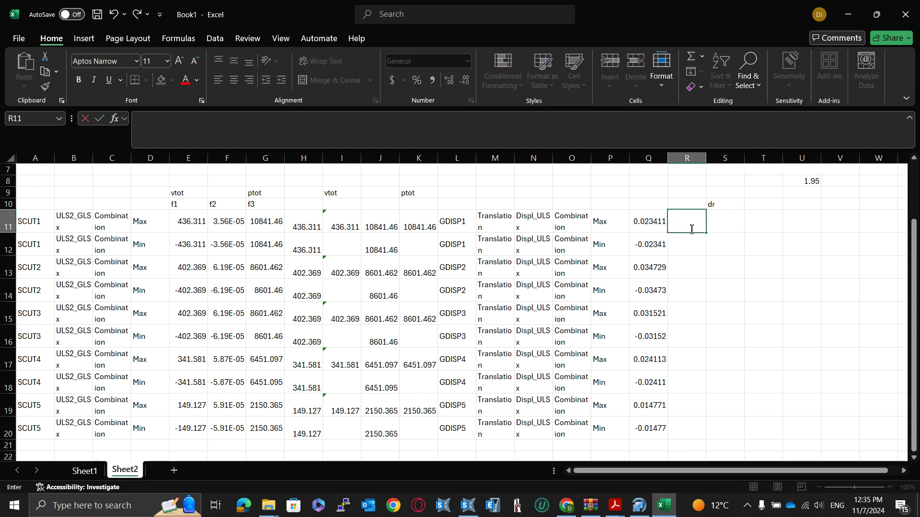
{"action": "type", "text": "=abs"}
{"action": "key", "text": "Tab"}
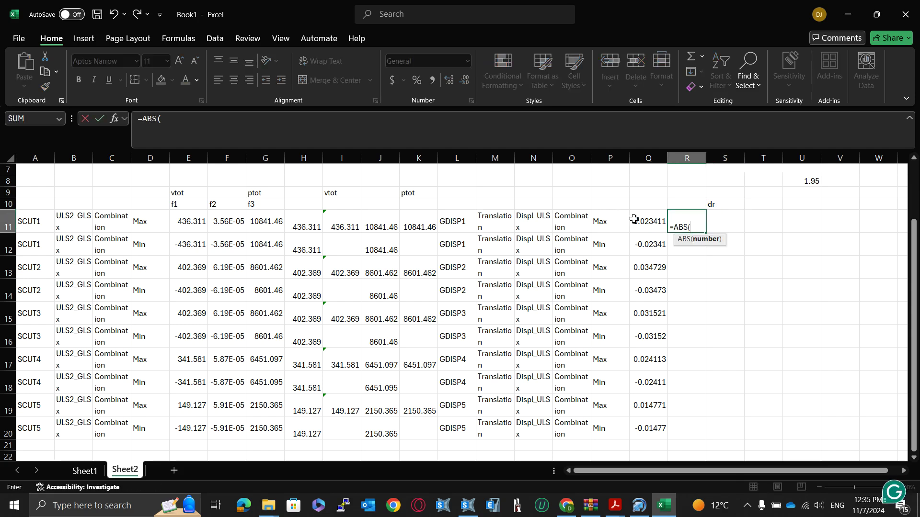
{"action": "left_click_drag", "start_coordinate": [634, 219], "coordinate": [647, 243]}
{"action": "key", "text": "Return"}
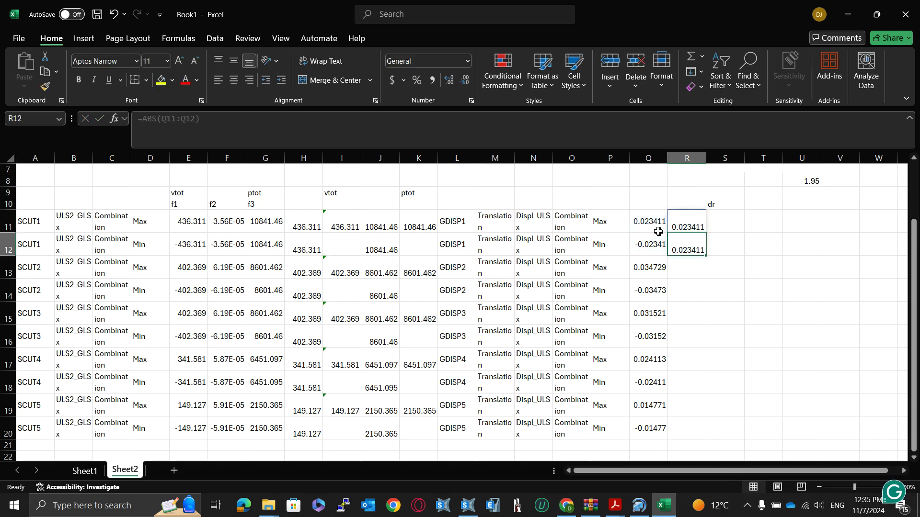
{"action": "left_click", "coordinate": [708, 239]}
{"action": "key", "text": "ctrl+c"}
{"action": "key", "text": "Escape"}
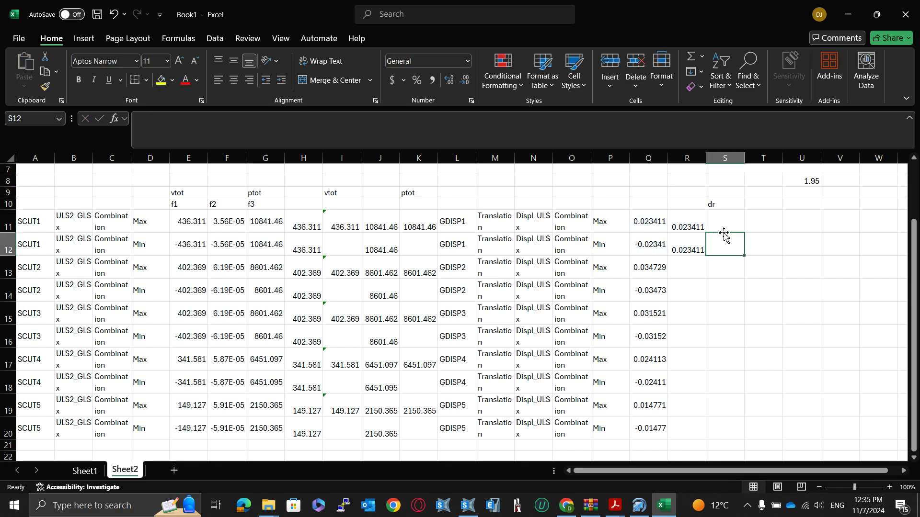
{"action": "key", "text": "ctrl+z"}
Step: Enter the formula =ABS(Q11:Q12) in cell R11 again and try to clear the value in R12
{"action": "type", "text": "=abs"}
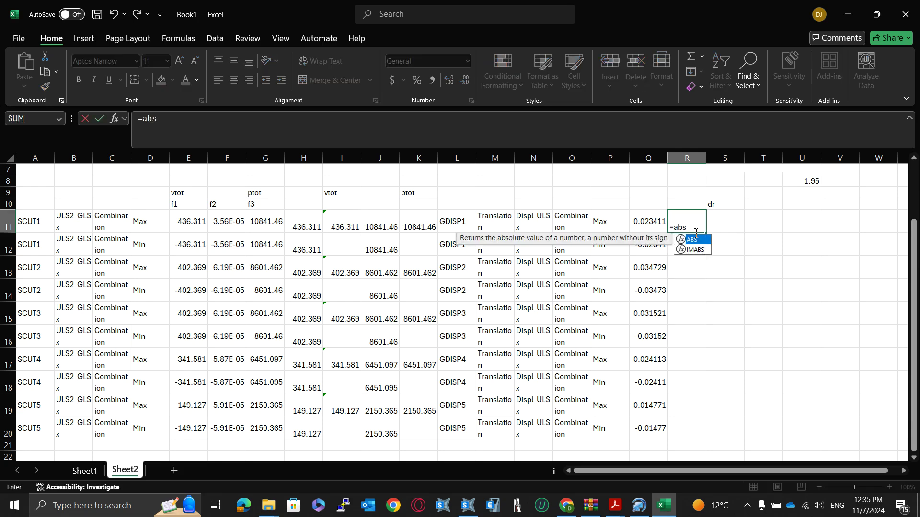
{"action": "key", "text": "Tab"}
{"action": "left_click_drag", "start_coordinate": [651, 221], "coordinate": [656, 242]}
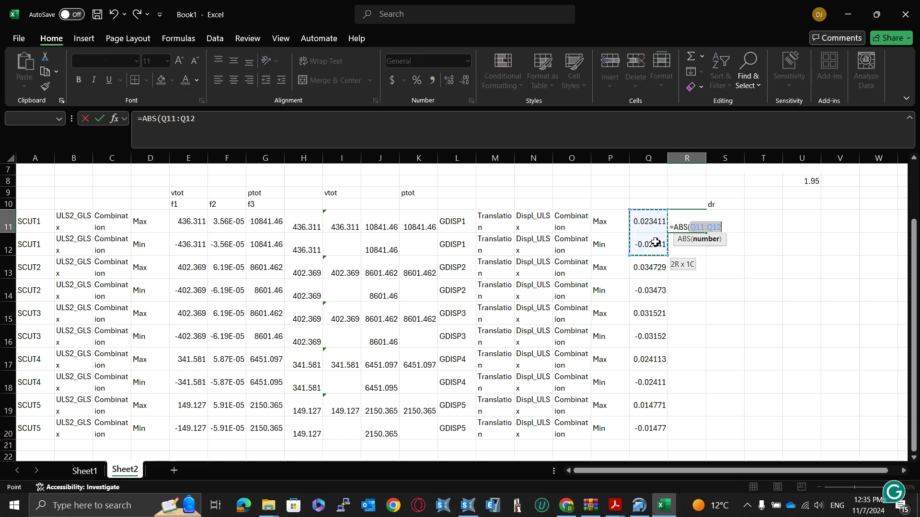
{"action": "key", "text": "Return"}
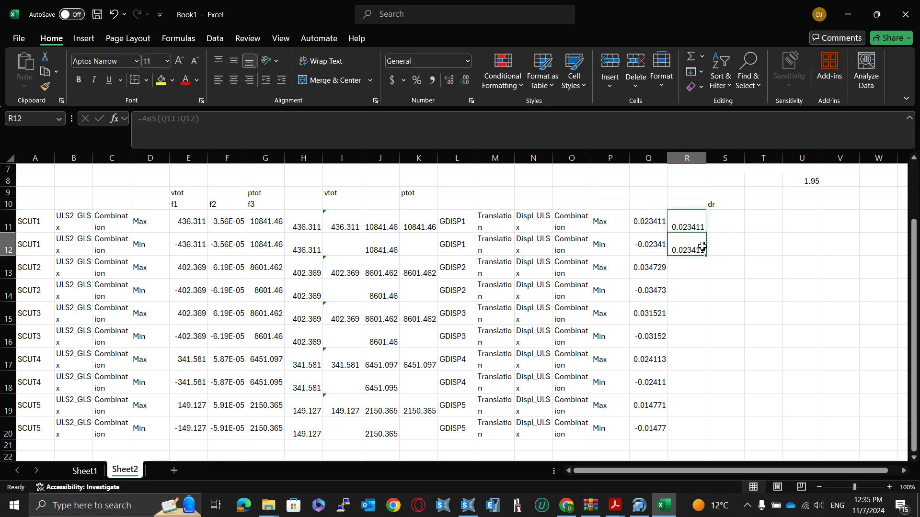
{"action": "key", "text": "Delete"}
{"action": "left_click", "coordinate": [854, 279]}
{"action": "left_click", "coordinate": [774, 312]}
{"action": "left_click", "coordinate": [689, 226]}
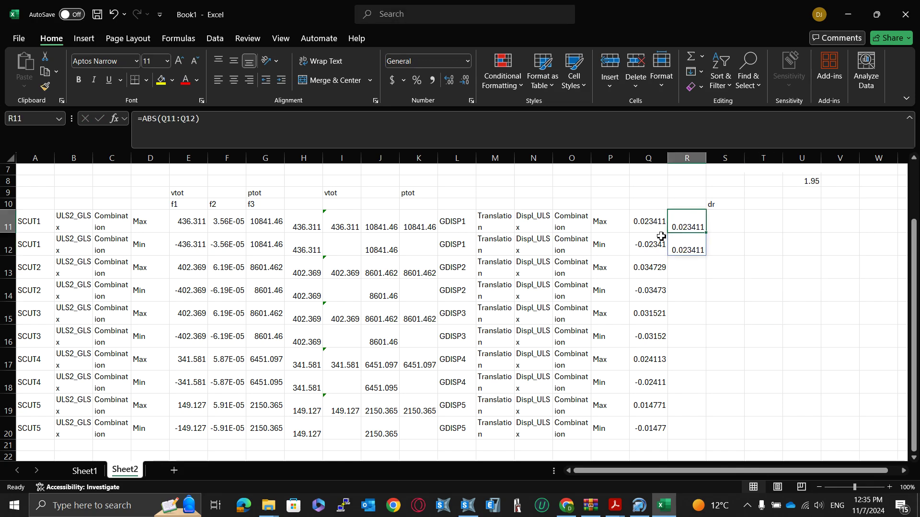
Step: Check how the absolute value formula in cell J11 references its source cell
{"action": "left_click", "coordinate": [411, 222]}
{"action": "left_click", "coordinate": [374, 221]}
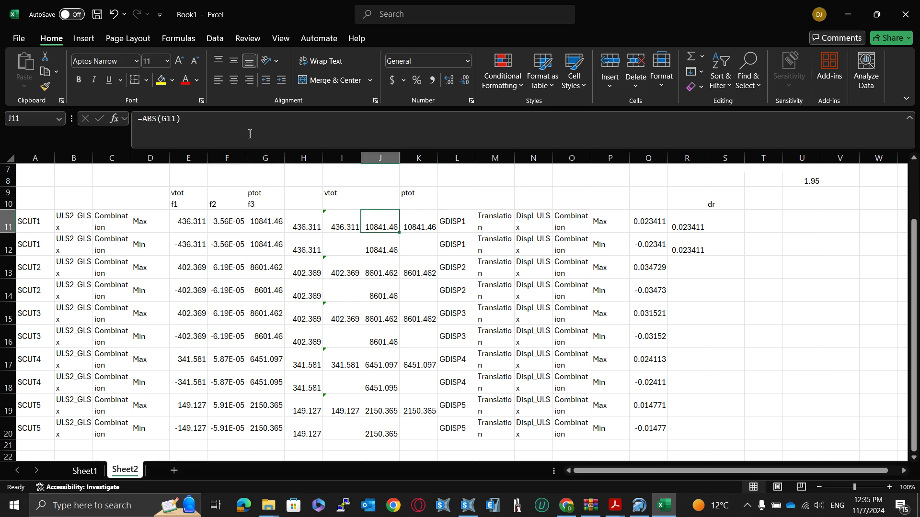
{"action": "left_click_drag", "start_coordinate": [250, 133], "coordinate": [128, 126]}
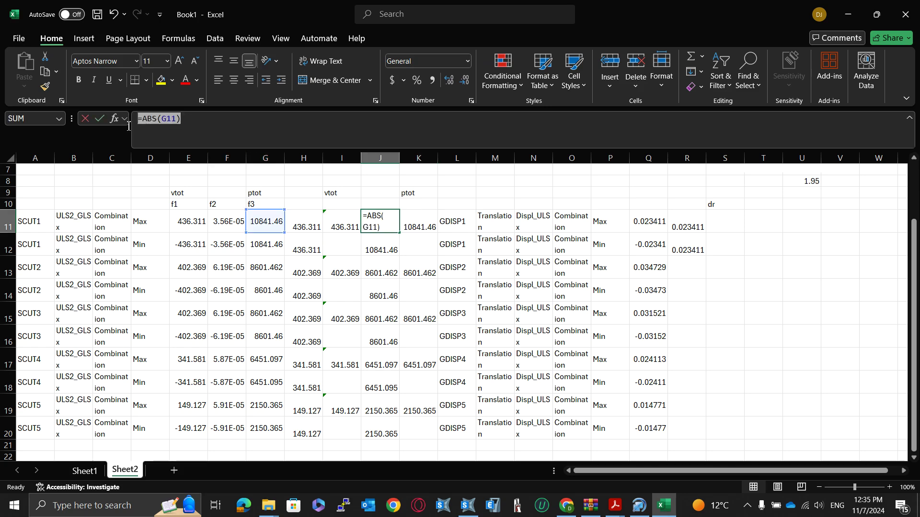
{"action": "left_click", "coordinate": [702, 223]}
Step: Correct the formula in R11 to =ABS(Q11) and fill it down to R20
{"action": "left_click", "coordinate": [185, 119]}
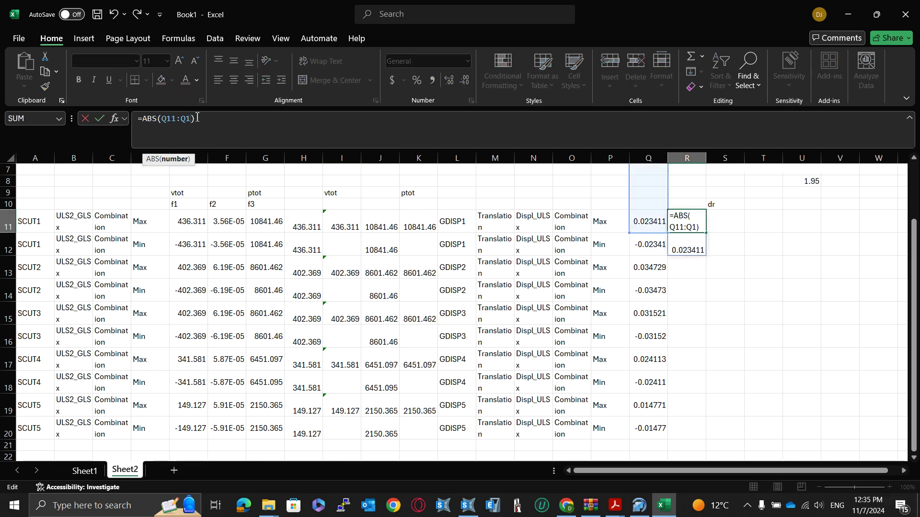
{"action": "key", "text": "BackSpace"}
{"action": "key", "text": "BackSpace"}
{"action": "key", "text": "Delete"}
{"action": "key", "text": "Delete"}
{"action": "key", "text": "Return"}
{"action": "left_click", "coordinate": [700, 228]}
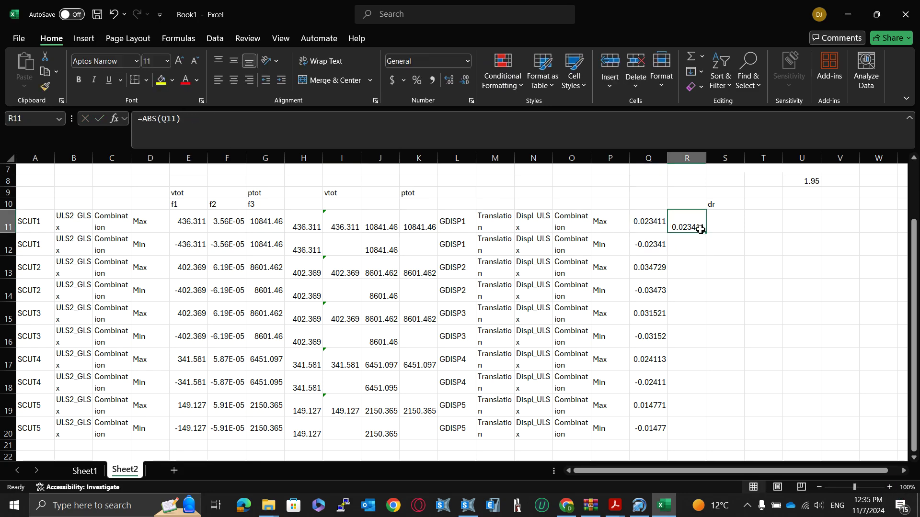
{"action": "left_click_drag", "start_coordinate": [706, 232], "coordinate": [708, 435]}
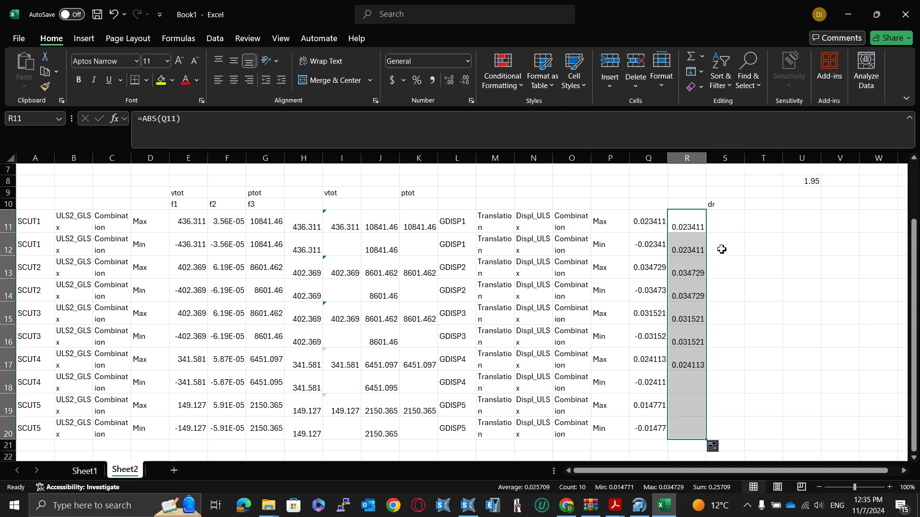
Step: Enter the formula =MAX(R11:R12) in cell S11 to get the governing displacement for GDISP1
{"action": "left_click", "coordinate": [729, 232]}
{"action": "type", "text": "=MAX("}
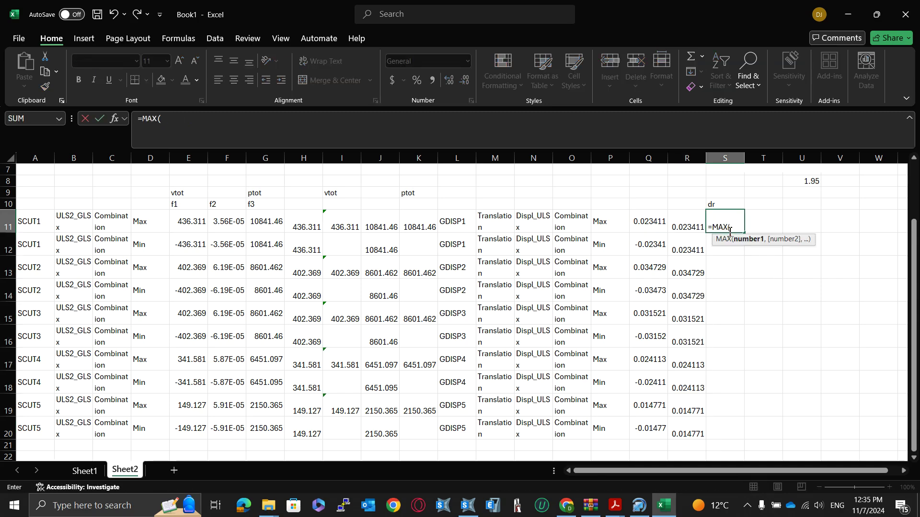
{"action": "left_click_drag", "start_coordinate": [687, 228], "coordinate": [690, 246]}
{"action": "key", "text": "Return"}
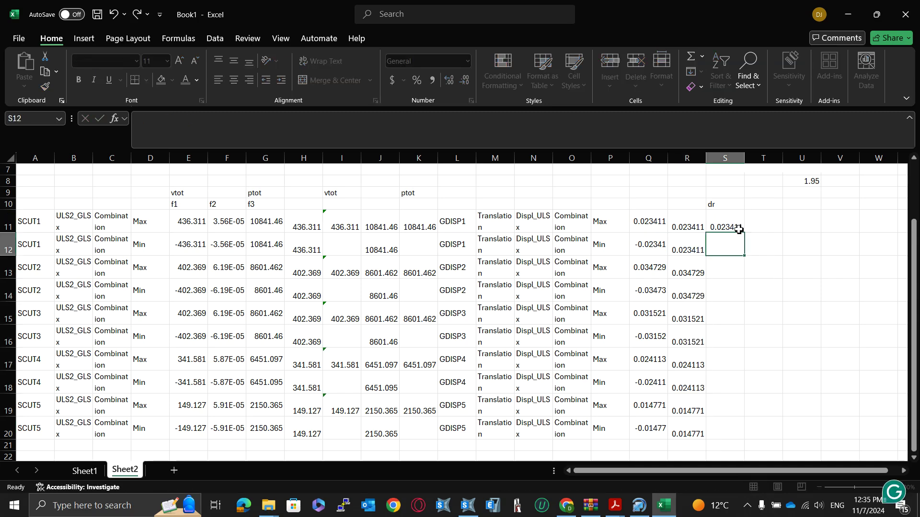
Step: Copy the maximum formula from S11 into cells S13, S15, S17 and S19
{"action": "key", "text": "ctrl+c"}
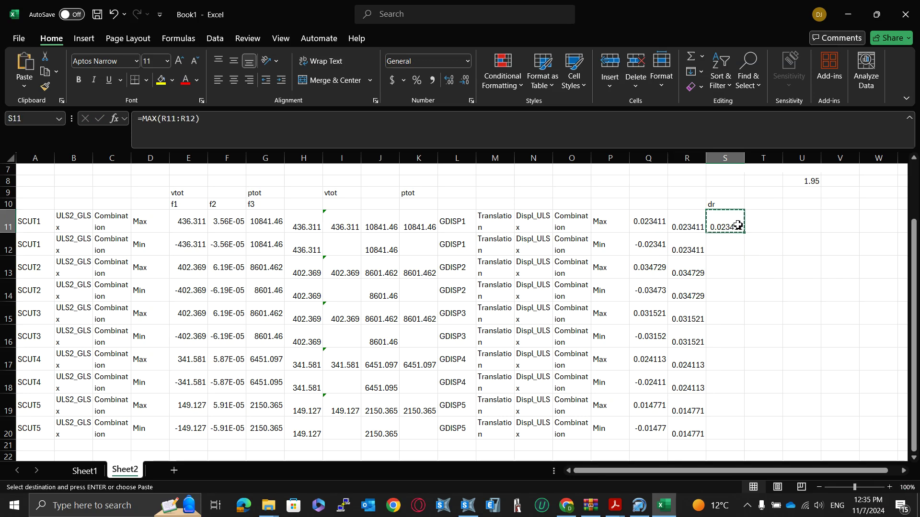
{"action": "left_click", "coordinate": [735, 267]}
{"action": "key", "text": "ctrl+v"}
{"action": "left_click", "coordinate": [732, 315]}
{"action": "key", "text": "ctrl+v"}
{"action": "left_click", "coordinate": [731, 364]}
{"action": "key", "text": "ctrl+v"}
{"action": "left_click", "coordinate": [733, 405]}
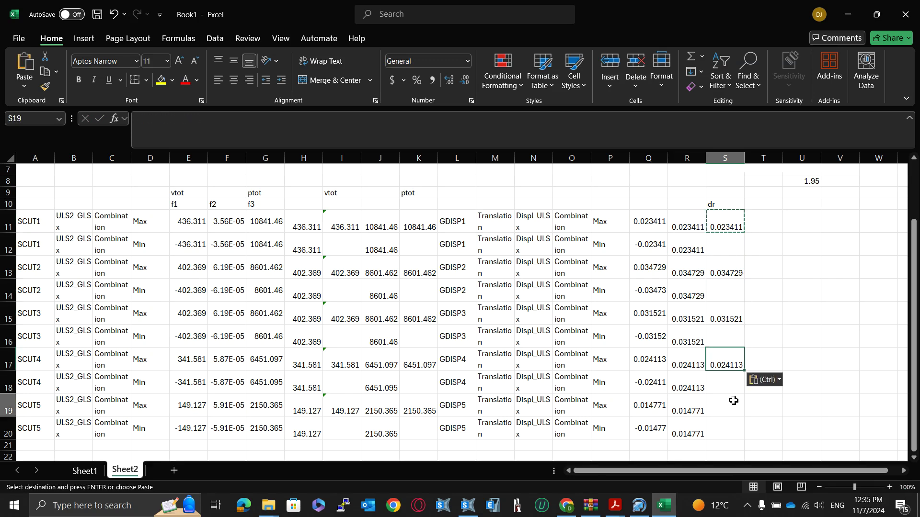
{"action": "key", "text": "ctrl+v"}
{"action": "key", "text": "Escape"}
Step: Enter the header thetax in cell T10 beside the dr column
{"action": "left_click", "coordinate": [797, 277]}
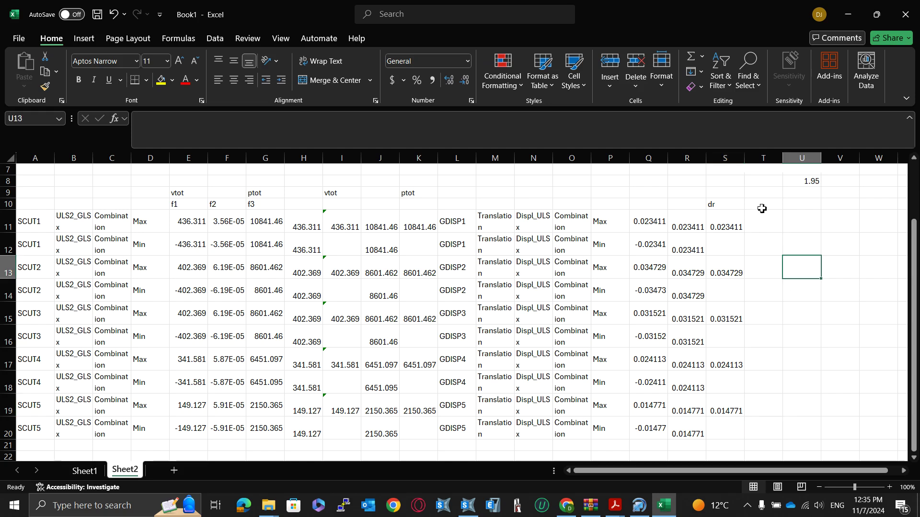
{"action": "left_click", "coordinate": [763, 205]}
{"action": "type", "text": "thetax"}
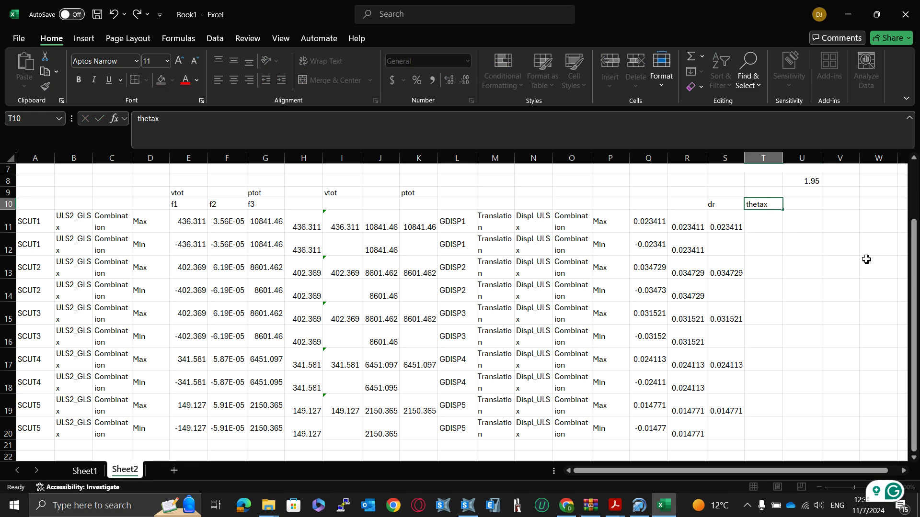
{"action": "key", "text": "Return"}
Step: Enter the theta formula =K11*S11/(I11*B7) in cell T11 under the thetax header
{"action": "type", "text": "="}
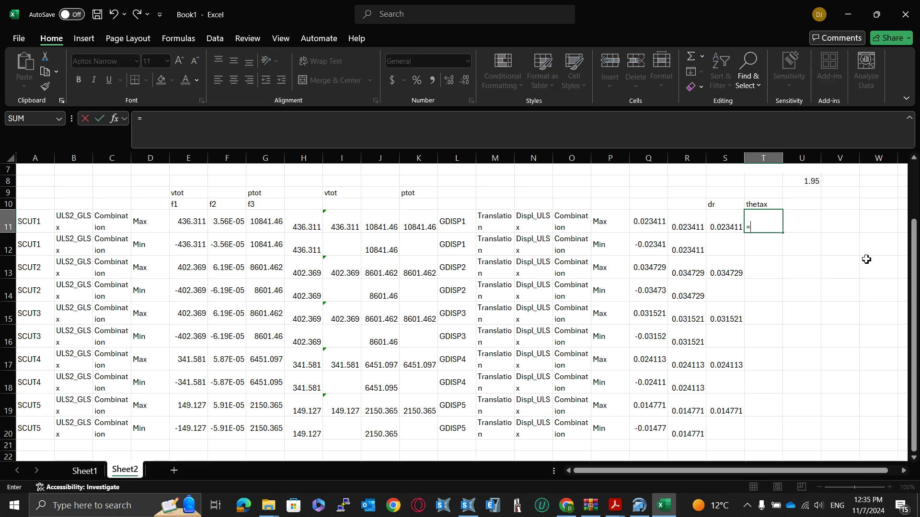
{"action": "scroll", "coordinate": [833, 280], "scroll_direction": "up", "scroll_amount": 2}
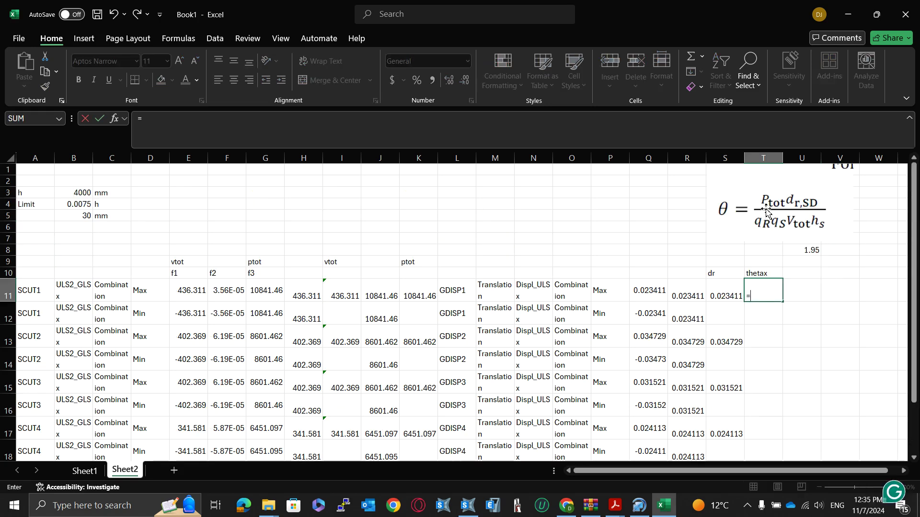
{"action": "left_click", "coordinate": [421, 291]}
{"action": "type", "text": "*"}
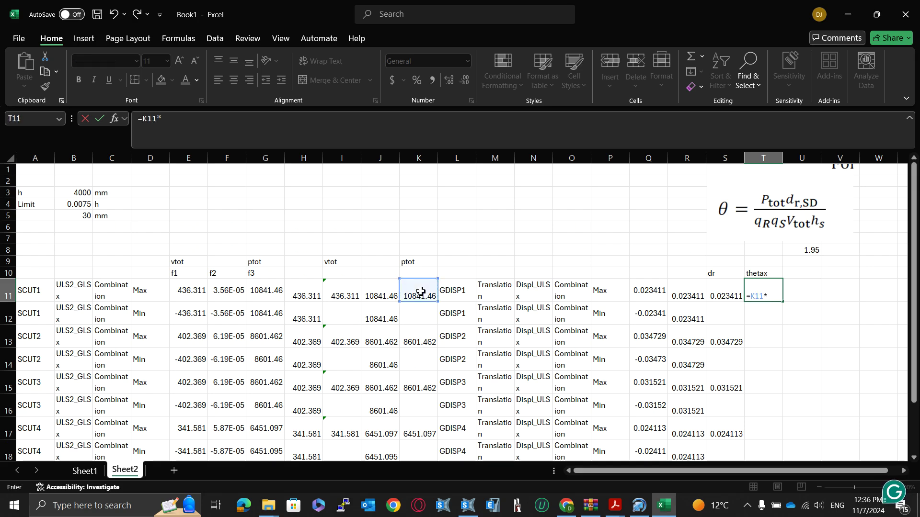
{"action": "left_click", "coordinate": [719, 294]}
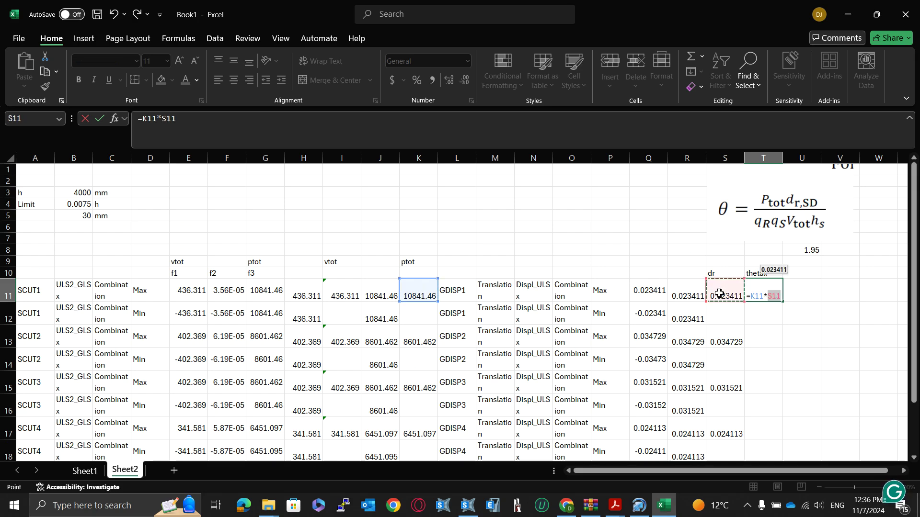
{"action": "type", "text": "/("}
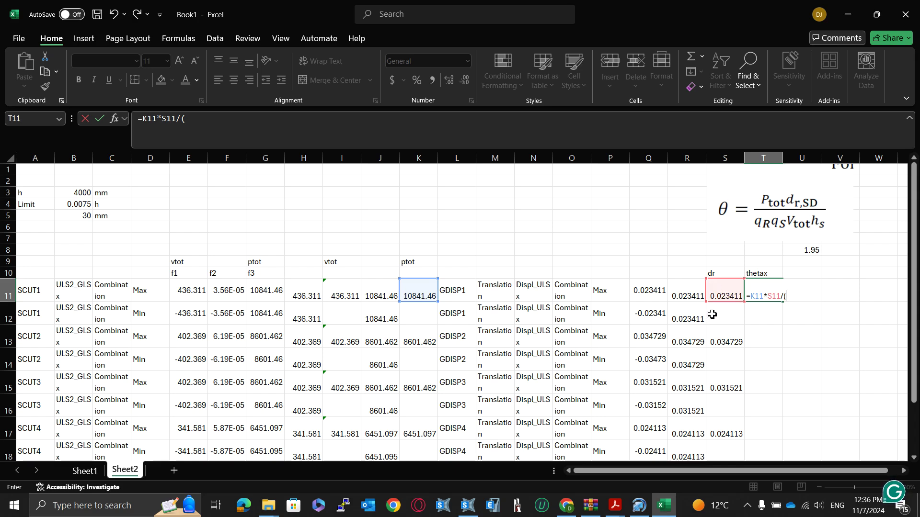
{"action": "left_click", "coordinate": [339, 293]}
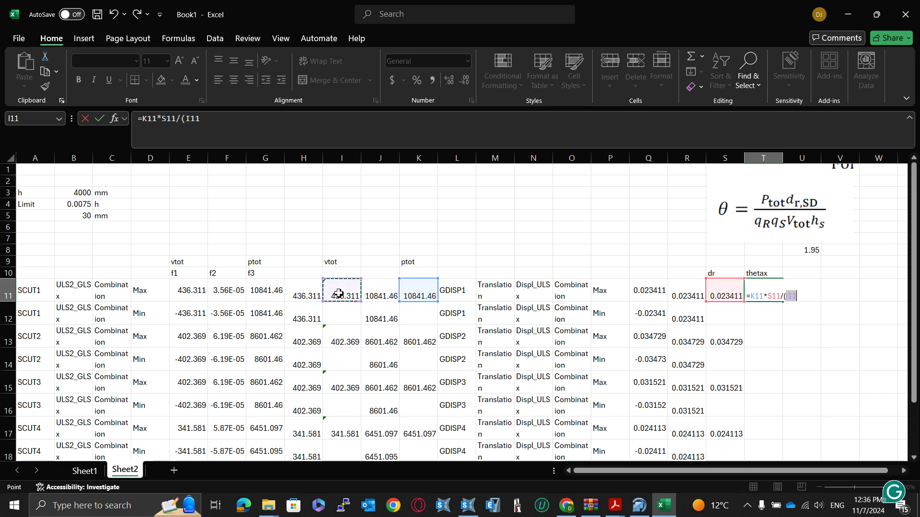
{"action": "type", "text": "*"}
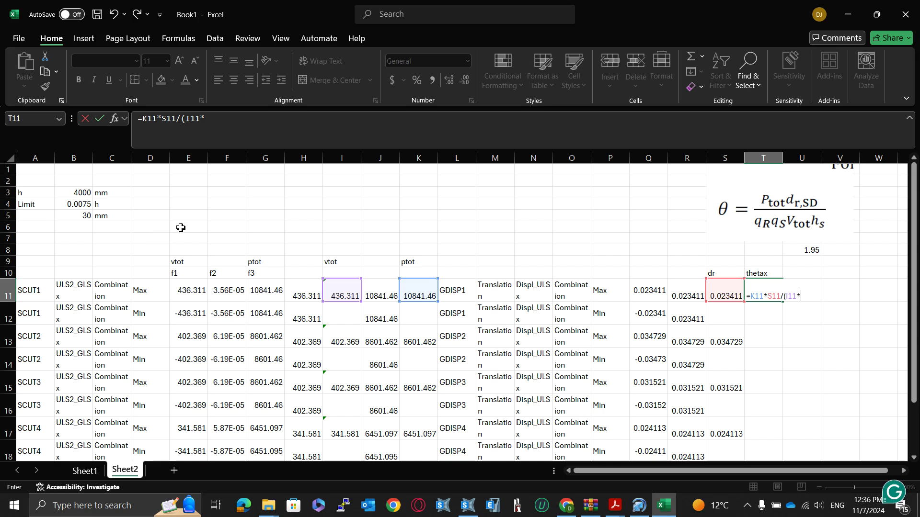
{"action": "left_click", "coordinate": [78, 240]}
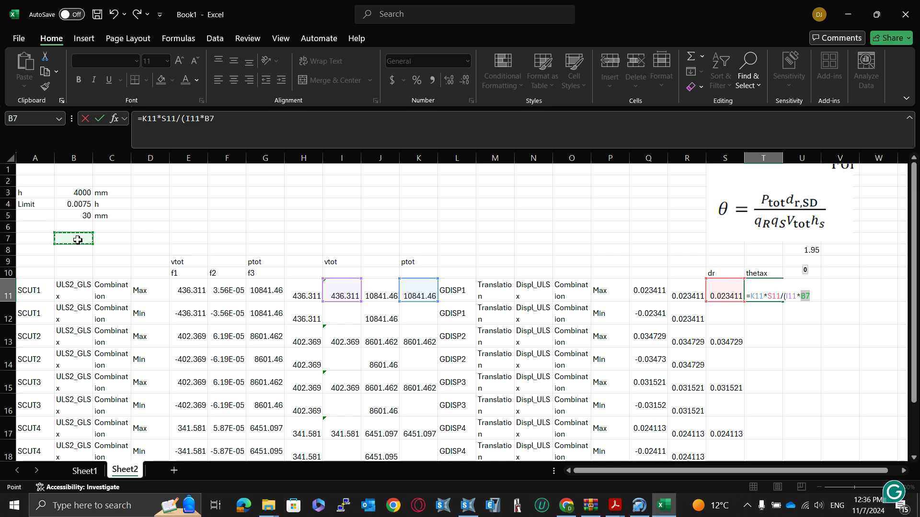
{"action": "key", "text": "Return"}
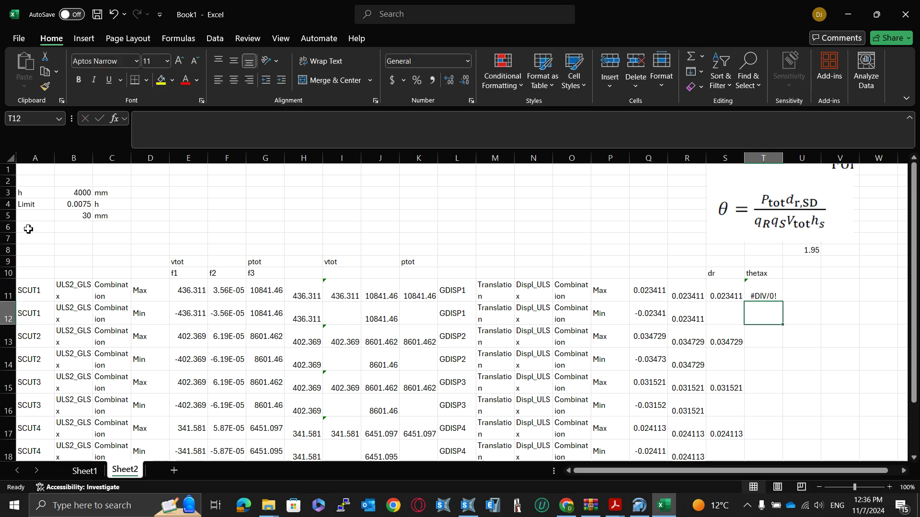
Step: Add the storey height in row 7 with label h in A7, value 4 in B7 and unit m in C7
{"action": "left_click", "coordinate": [66, 240]}
{"action": "type", "text": "4"}
{"action": "key", "text": "Tab"}
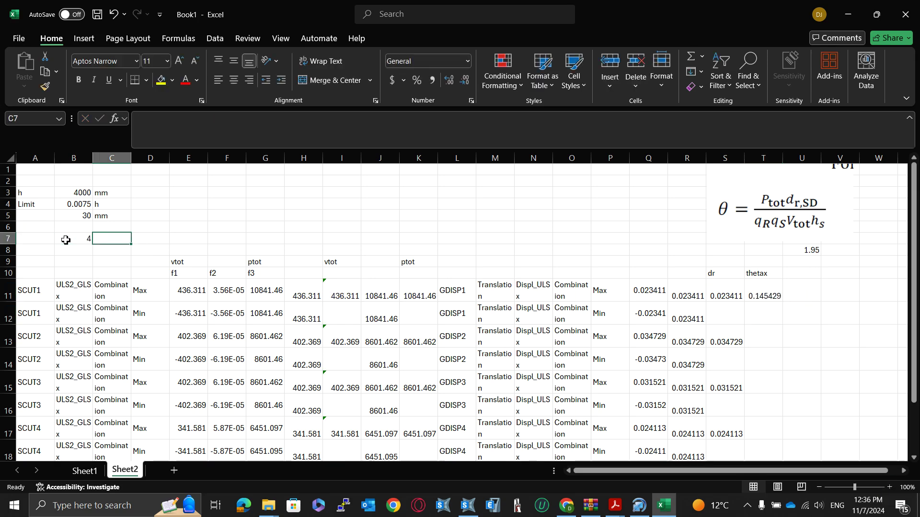
{"action": "type", "text": "m"}
{"action": "left_click", "coordinate": [65, 240]}
{"action": "left_click", "coordinate": [50, 240]}
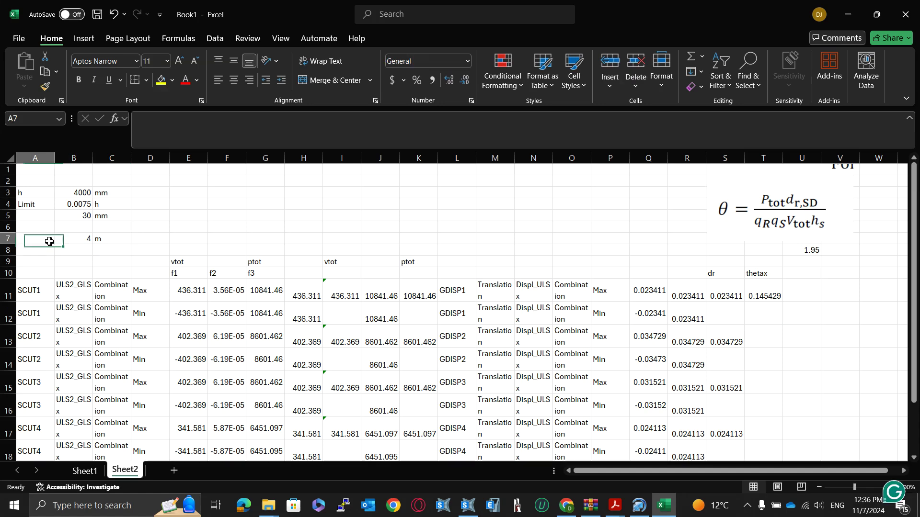
{"action": "type", "text": "h"}
{"action": "key", "text": "Tab"}
Step: Try to copy the theta formula from T11 into T13 with its relative reference to B7
{"action": "left_click", "coordinate": [776, 296]}
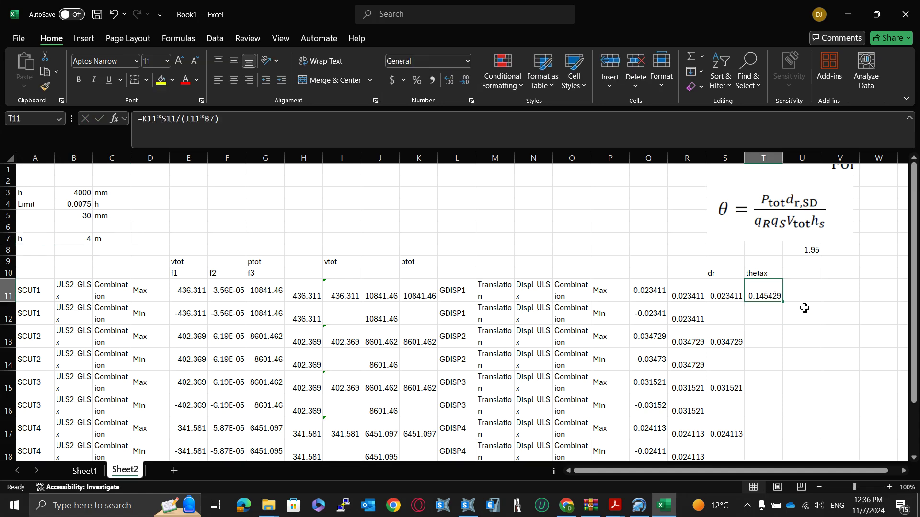
{"action": "scroll", "coordinate": [795, 315], "scroll_direction": "down", "scroll_amount": 1}
{"action": "scroll", "coordinate": [795, 314], "scroll_direction": "down", "scroll_amount": 1}
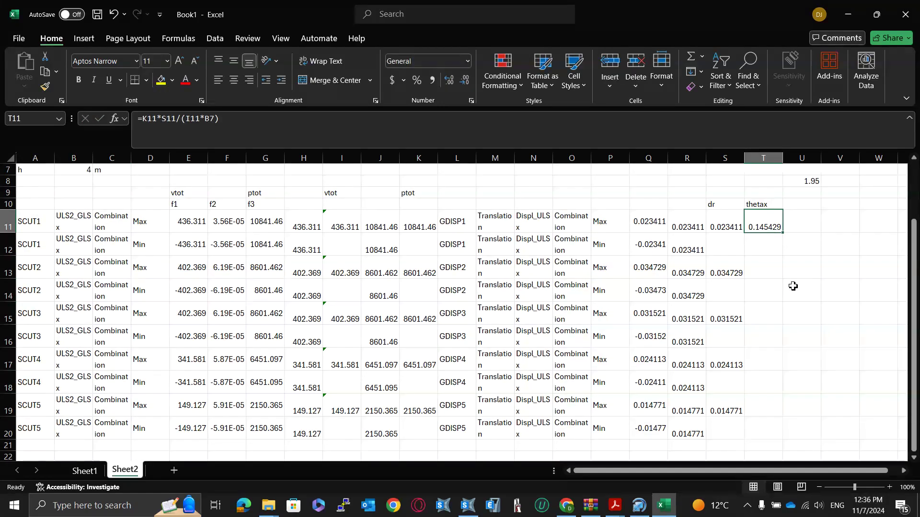
{"action": "key", "text": "ctrl+c"}
{"action": "key", "text": "Down"}
{"action": "key", "text": "Down"}
{"action": "key", "text": "ctrl+v"}
{"action": "left_click", "coordinate": [768, 312]}
{"action": "key", "text": "Escape"}
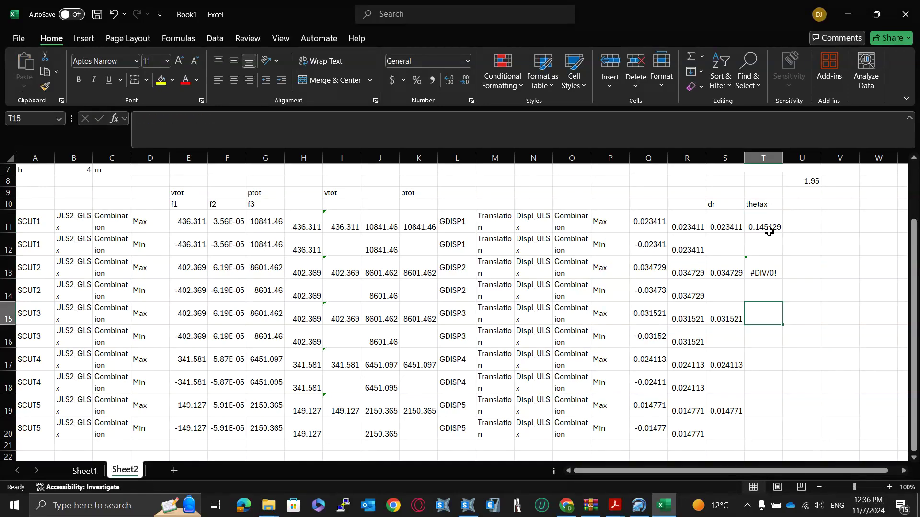
Step: Make the storey height reference absolute in T11 so the formula reads =K11*S11/(I11*$B$7)
{"action": "left_click", "coordinate": [770, 227]}
{"action": "scroll", "coordinate": [770, 228], "scroll_direction": "up", "scroll_amount": 2}
{"action": "left_click", "coordinate": [213, 126]}
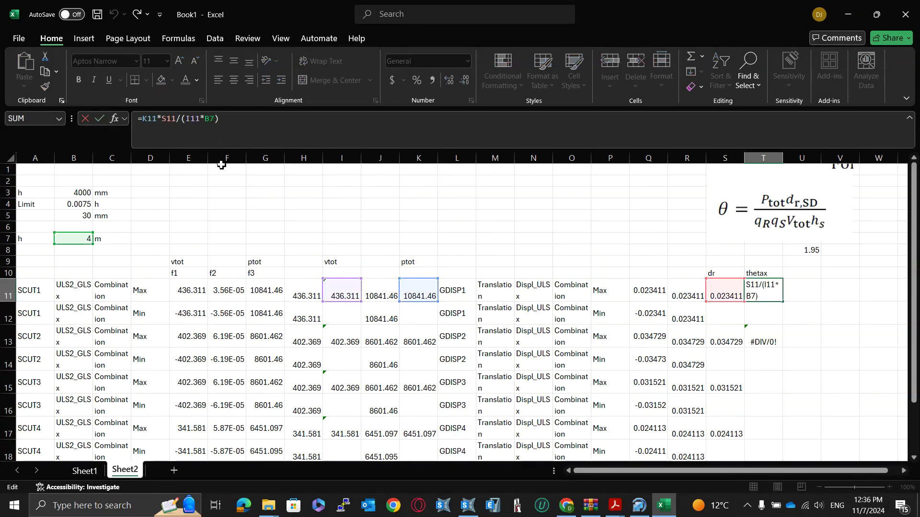
{"action": "key", "text": "F4"}
{"action": "key", "text": "Return"}
{"action": "scroll", "coordinate": [677, 278], "scroll_direction": "down", "scroll_amount": 1}
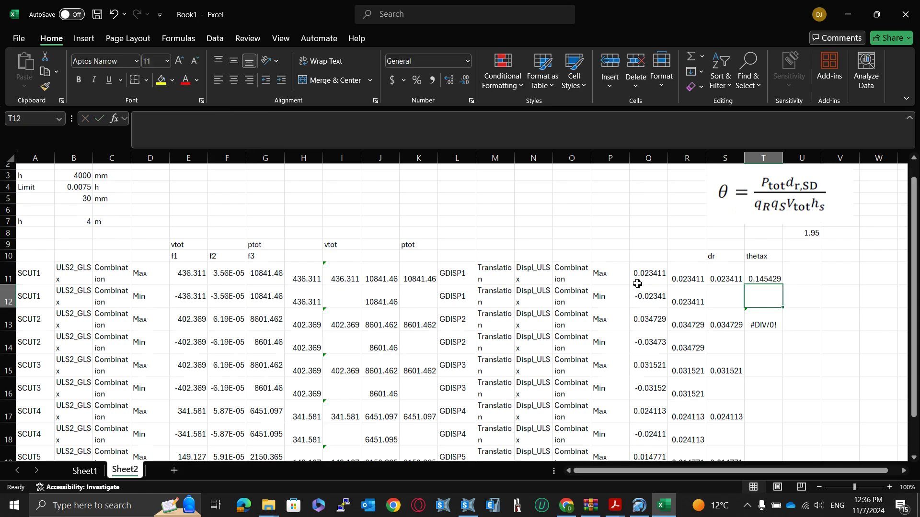
Step: Copy the theta formula from T11 into cells T13, T15, T17 and T19
{"action": "left_click", "coordinate": [765, 263]}
{"action": "key", "text": "ctrl+c"}
{"action": "left_click", "coordinate": [776, 302]}
{"action": "key", "text": "ctrl+v"}
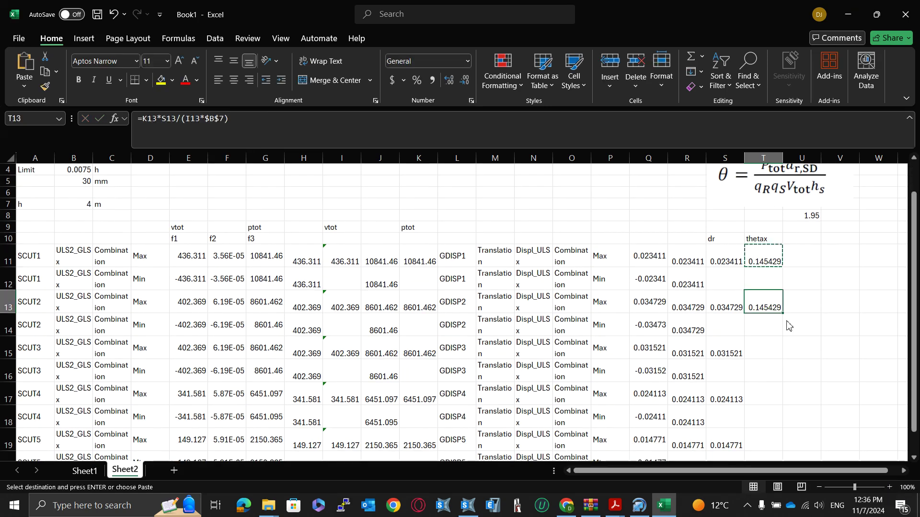
{"action": "scroll", "coordinate": [781, 313], "scroll_direction": "down", "scroll_amount": 2}
{"action": "left_click", "coordinate": [766, 287]}
{"action": "key", "text": "ctrl+v"}
{"action": "left_click", "coordinate": [765, 326]}
{"action": "key", "text": "ctrl+v"}
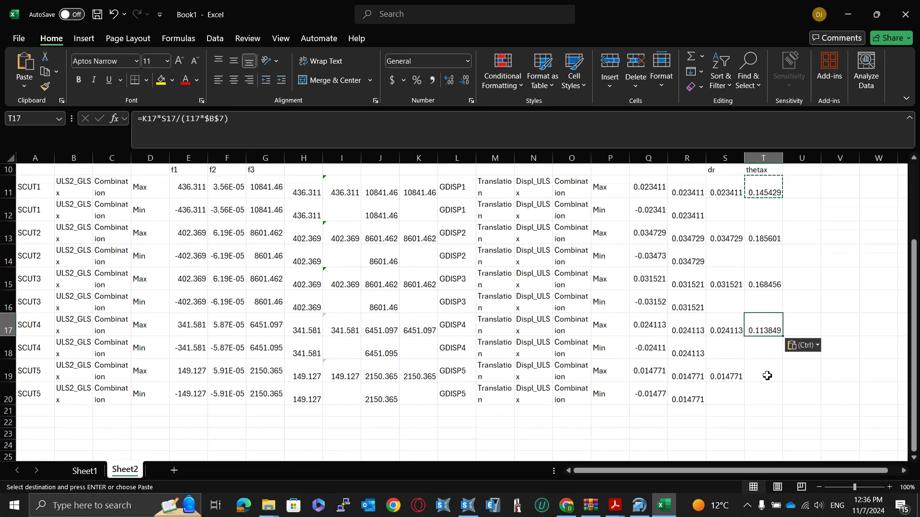
{"action": "left_click", "coordinate": [765, 373]}
{"action": "key", "text": "ctrl+v"}
{"action": "key", "text": "Escape"}
{"action": "scroll", "coordinate": [836, 314], "scroll_direction": "up", "scroll_amount": 1}
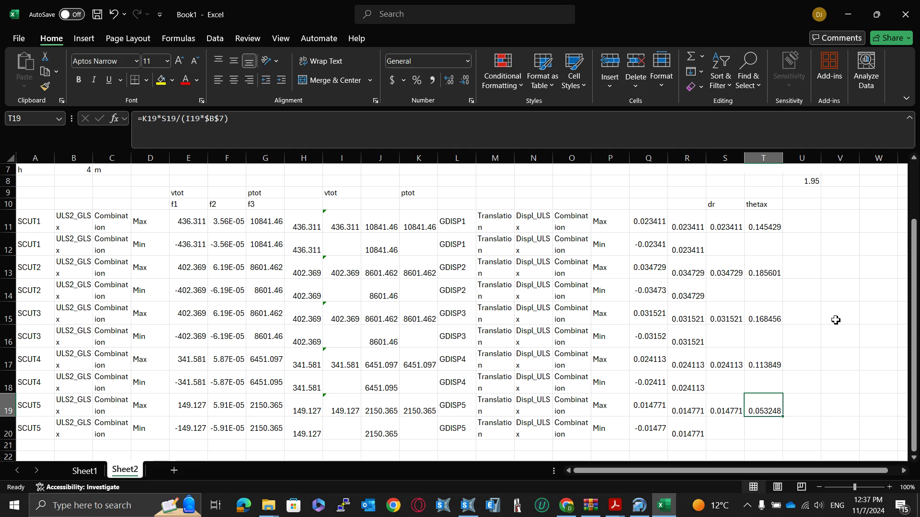
Step: Look up qR for multi-storey MRFs and qS in the EN1998-1-2 PDF and check their product in Excel cell U8
{"action": "scroll", "coordinate": [836, 320], "scroll_direction": "up", "scroll_amount": 2}
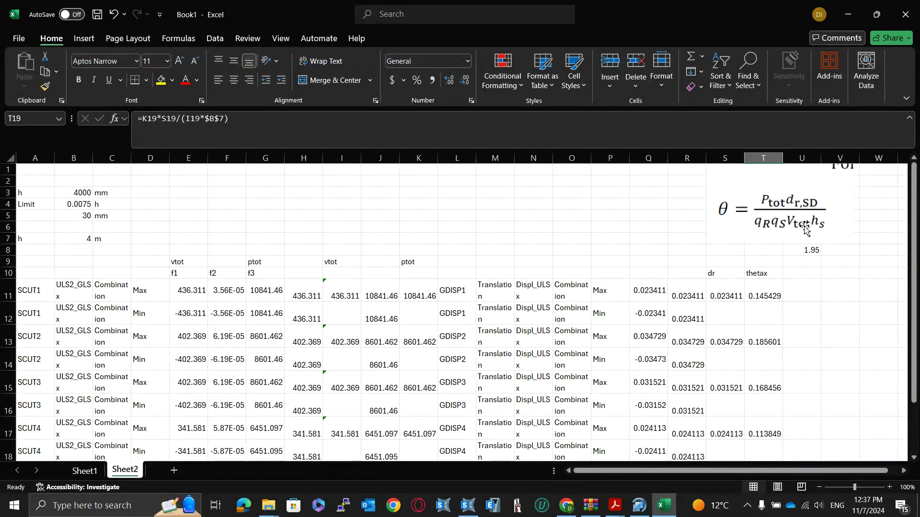
{"action": "left_click", "coordinate": [805, 230]}
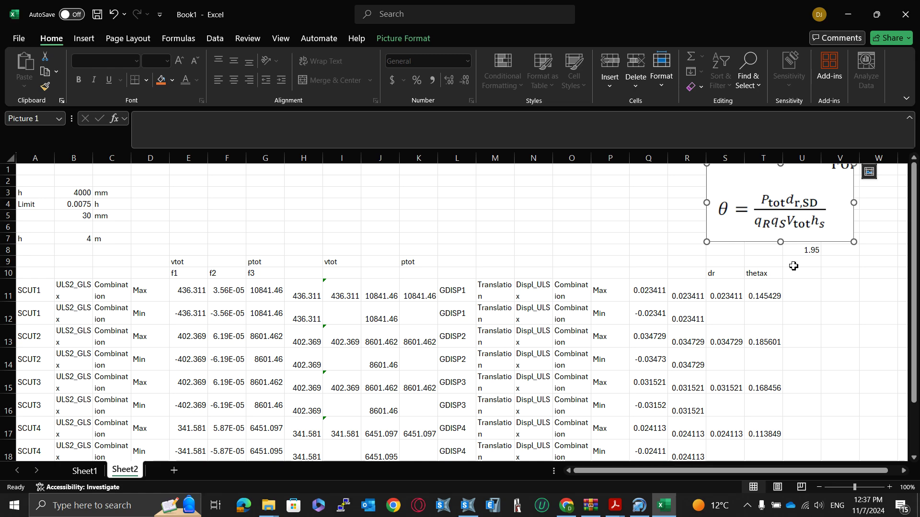
{"action": "left_click", "coordinate": [627, 266]}
{"action": "key", "text": "alt+Tab"}
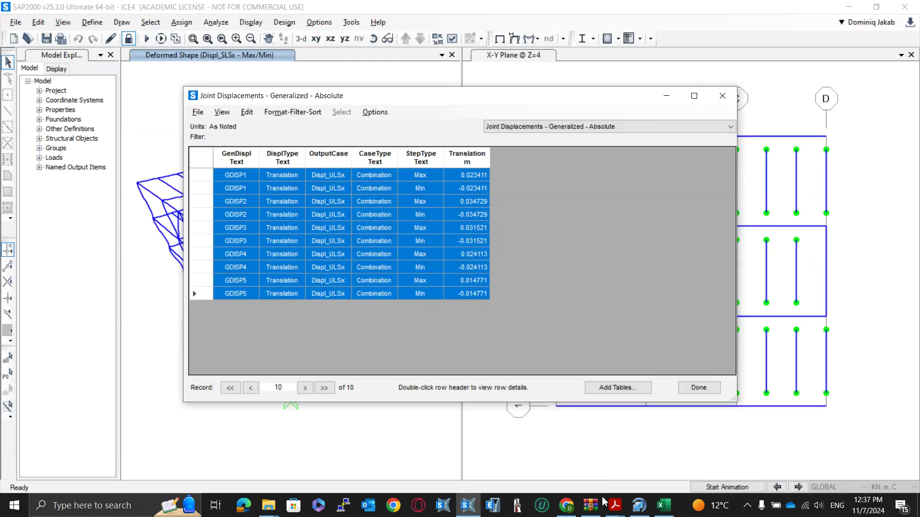
{"action": "mouse_move", "coordinate": [615, 504]}
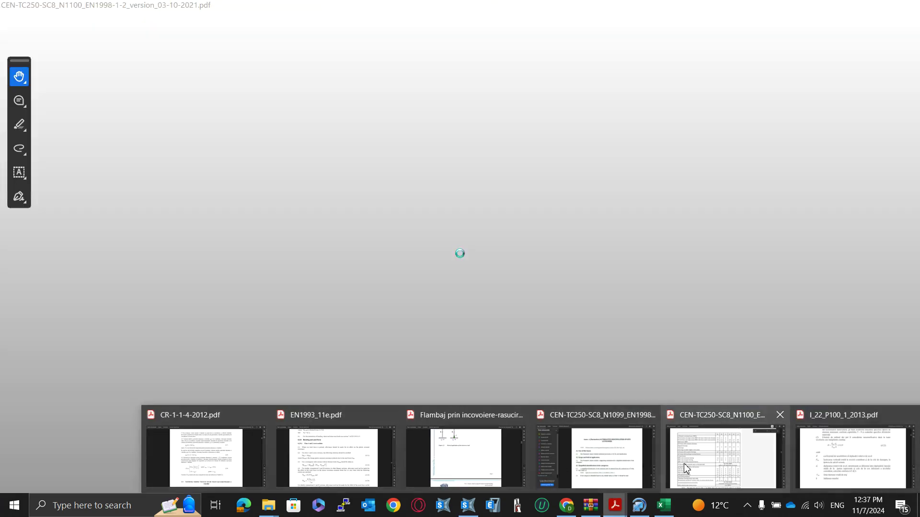
{"action": "left_click", "coordinate": [687, 467]}
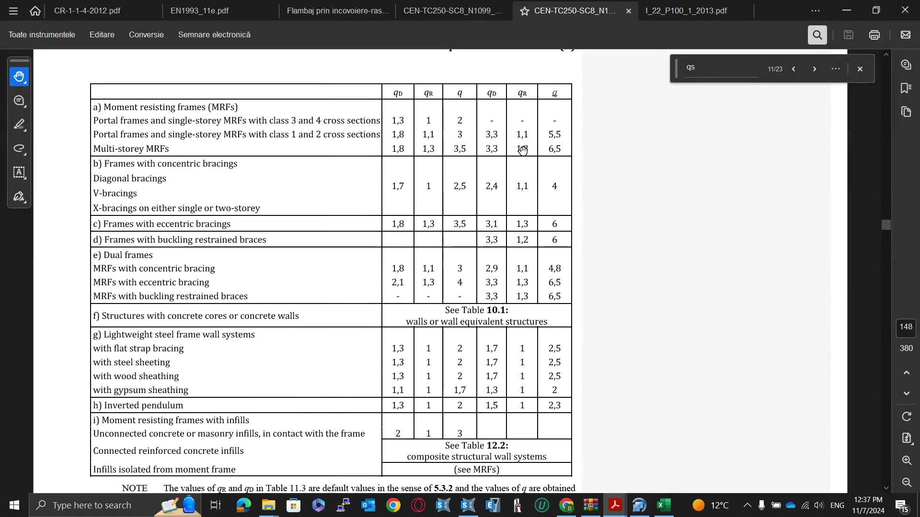
{"action": "scroll", "coordinate": [468, 185], "scroll_direction": "down", "scroll_amount": 3}
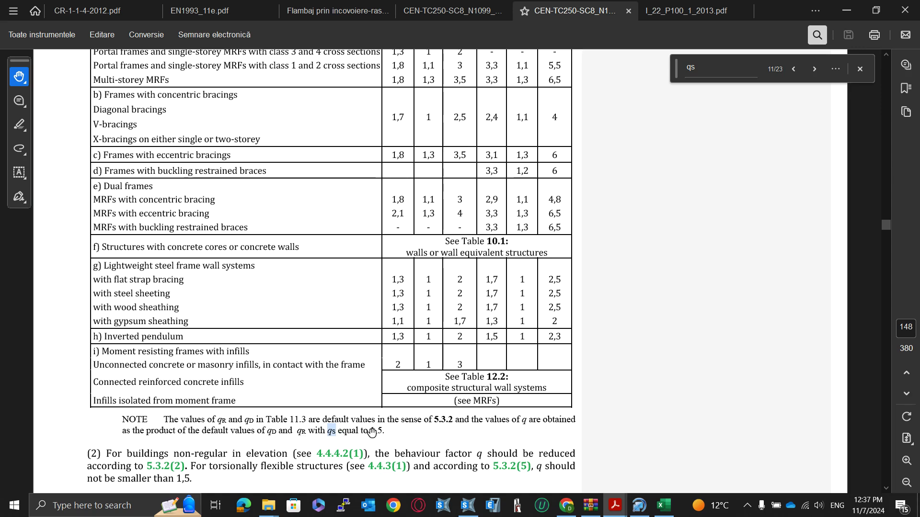
{"action": "key", "text": "alt+Tab"}
{"action": "key", "text": "alt+Tab"}
{"action": "key", "text": "alt+Tab"}
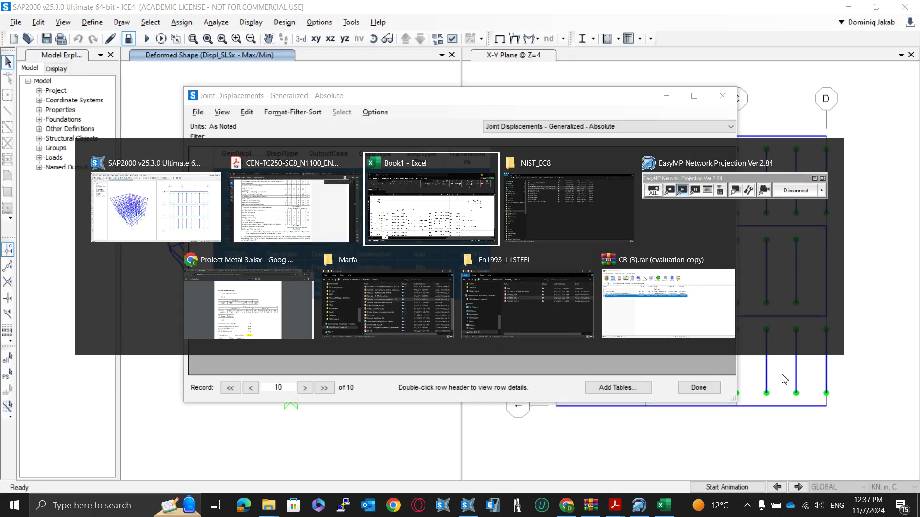
{"action": "left_click", "coordinate": [803, 252]}
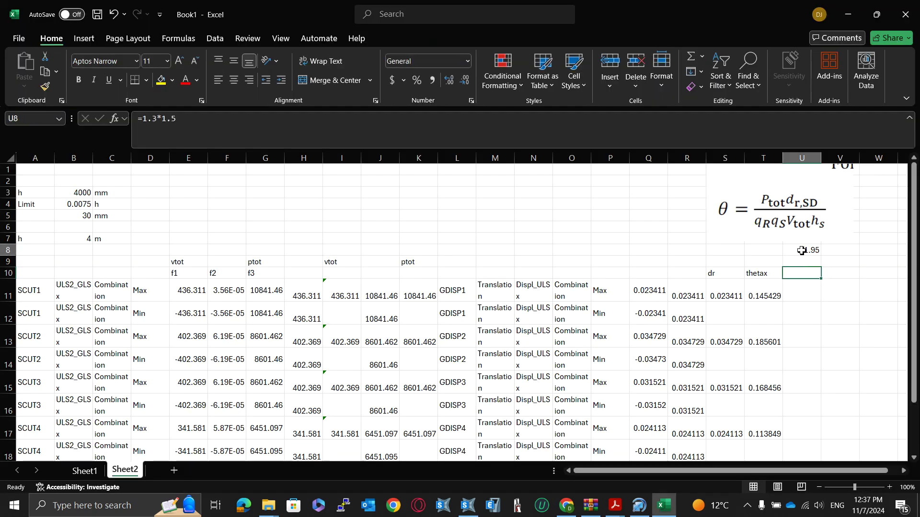
Step: Recheck the behaviour factor table in the EN1998-1-2 PDF and return to the Excel workbook
{"action": "key", "text": "alt+Tab"}
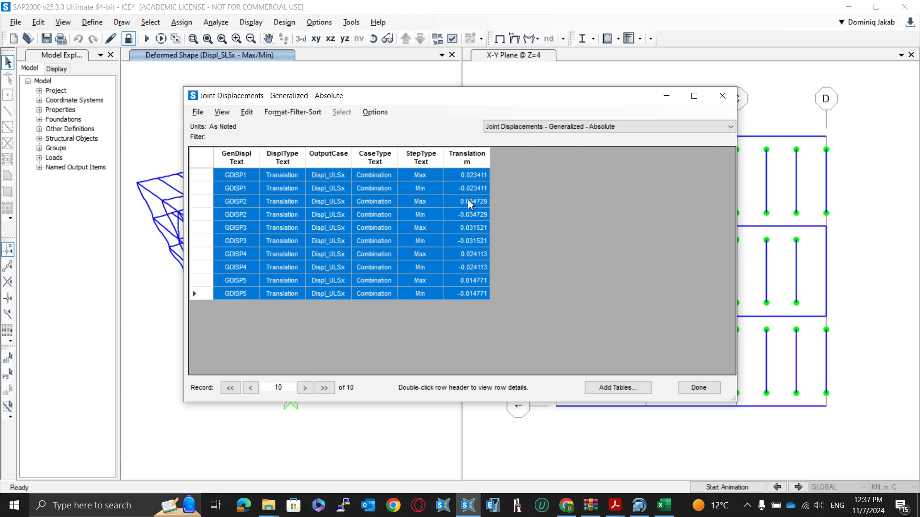
{"action": "key", "text": "alt+Tab"}
{"action": "key", "text": "alt+Tab"}
{"action": "scroll", "coordinate": [500, 167], "scroll_direction": "up", "scroll_amount": 1}
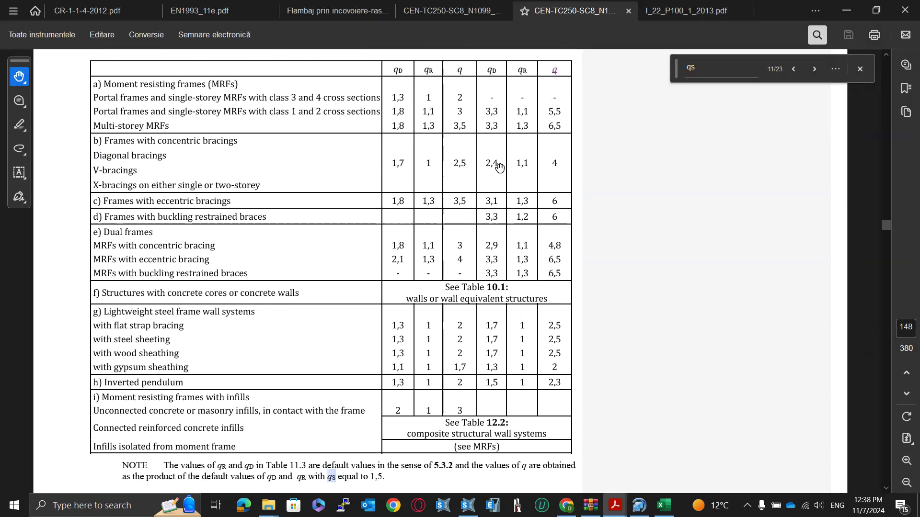
{"action": "scroll", "coordinate": [499, 167], "scroll_direction": "up", "scroll_amount": 1}
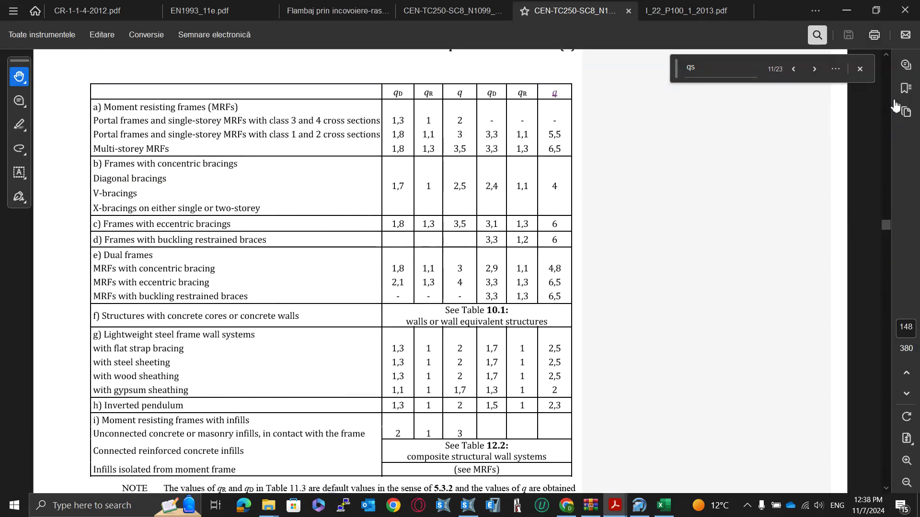
{"action": "left_click", "coordinate": [663, 506]}
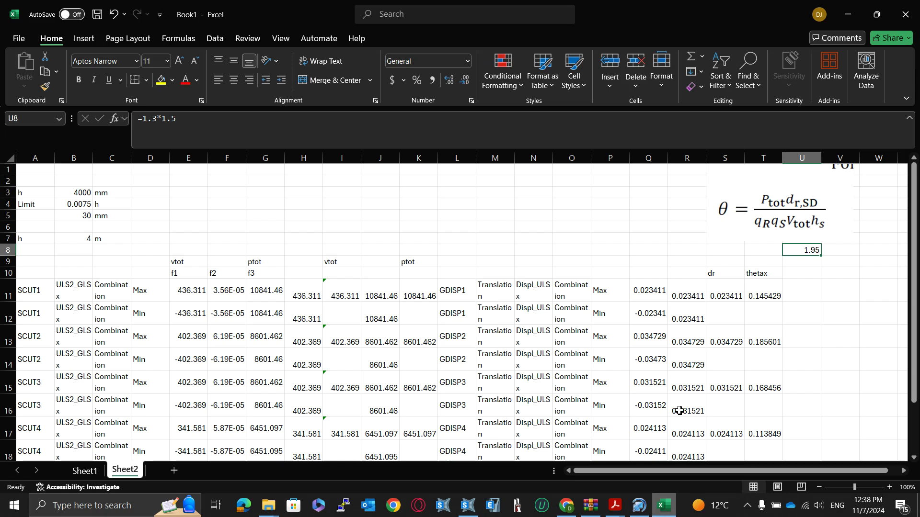
Step: Add the qR·qS factor 1.95 to the denominator in T11, giving =K11*S11/(1.95*I11*$B$7)
{"action": "left_click", "coordinate": [756, 298]}
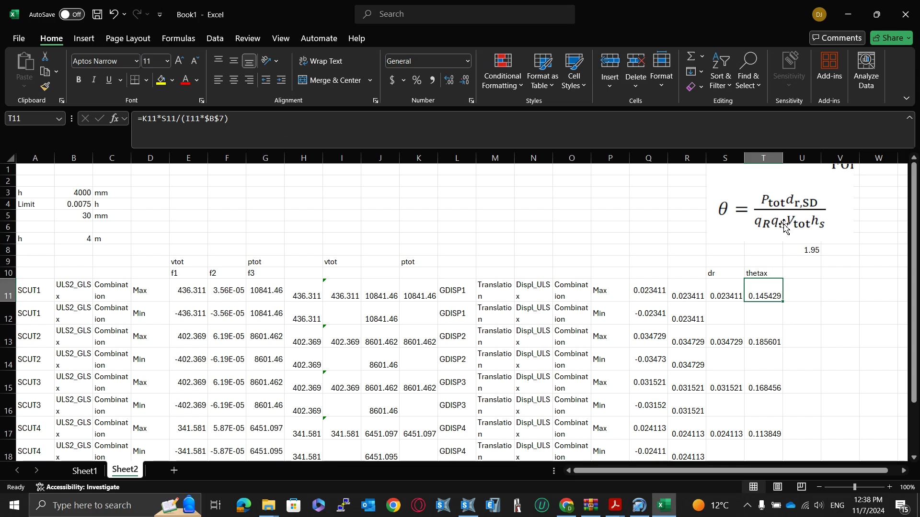
{"action": "left_click", "coordinate": [188, 124]}
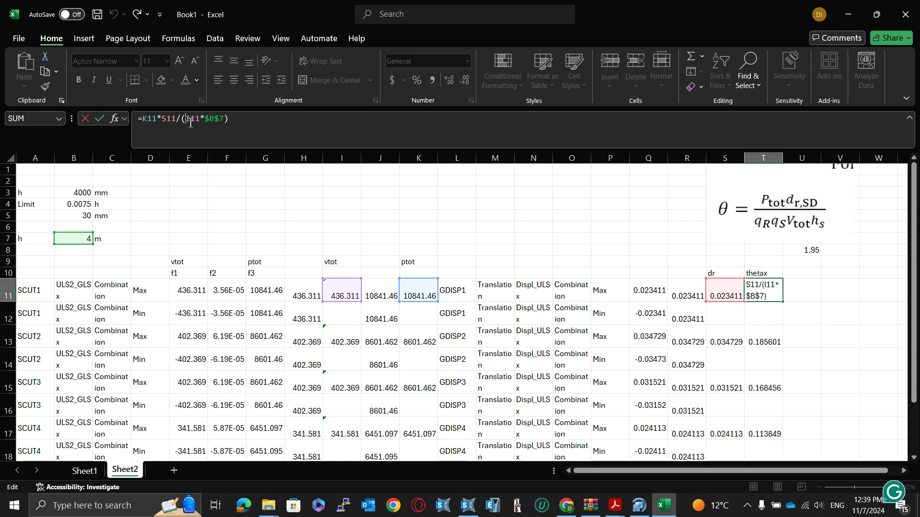
{"action": "type", "text": "1.95*"}
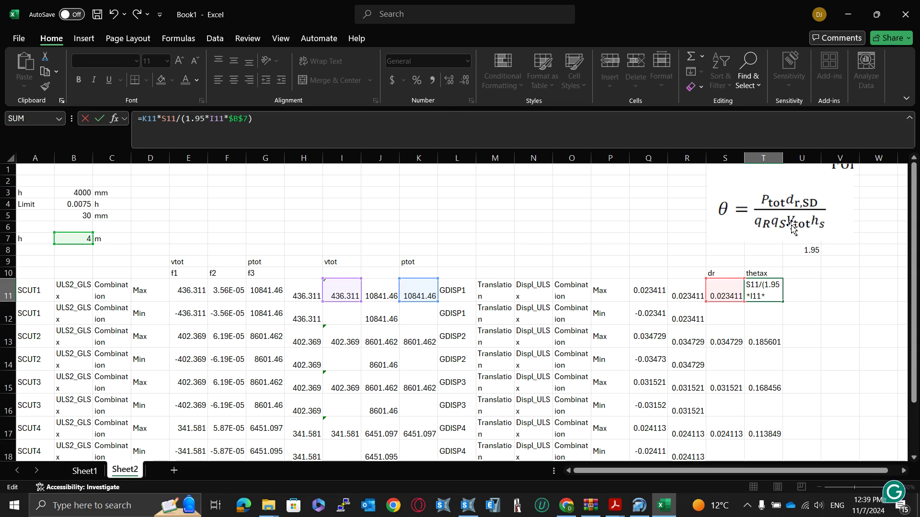
{"action": "key", "text": "Return"}
{"action": "left_click", "coordinate": [772, 295]}
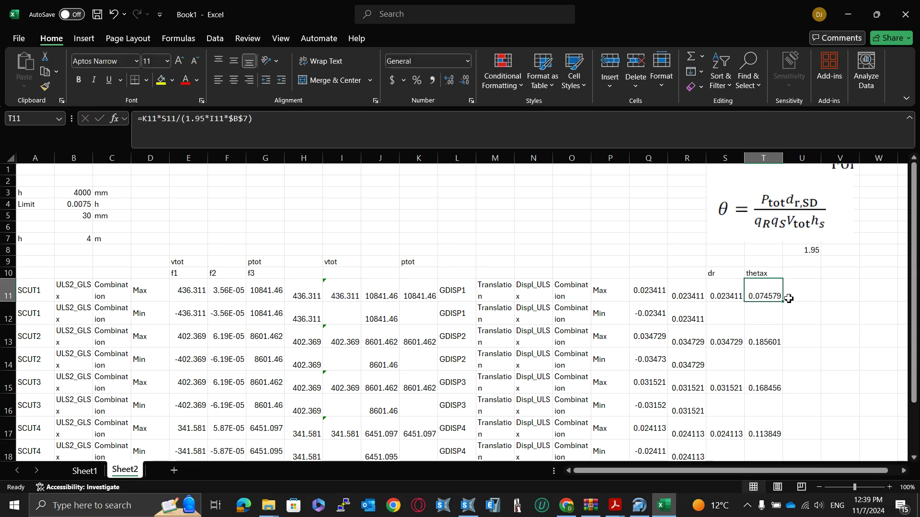
Step: Copy the updated theta formula with the 1.95 factor from T11 into cells T13, T15, T17 and T19
{"action": "key", "text": "ctrl+c"}
{"action": "left_click", "coordinate": [766, 337]}
{"action": "key", "text": "ctrl+v"}
{"action": "scroll", "coordinate": [795, 355], "scroll_direction": "down", "scroll_amount": 2}
{"action": "left_click", "coordinate": [767, 316]}
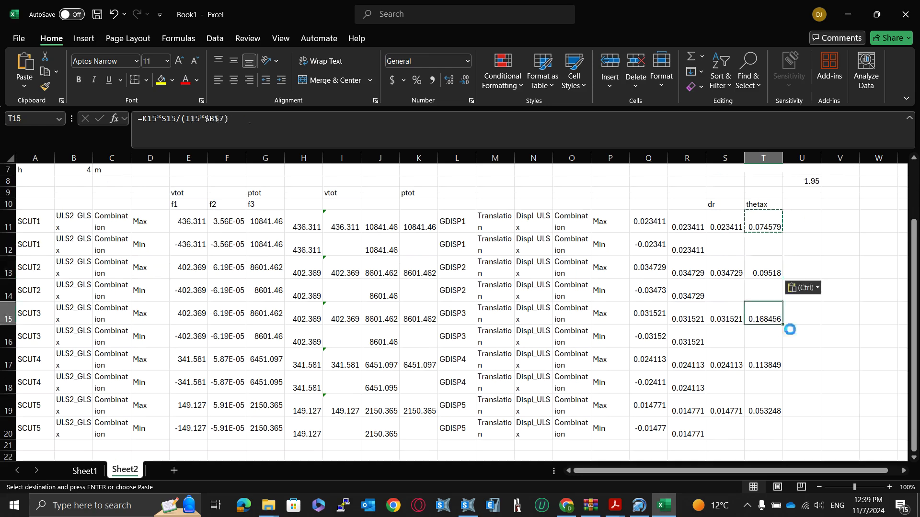
{"action": "key", "text": "ctrl+v"}
{"action": "left_click", "coordinate": [769, 362]}
{"action": "key", "text": "ctrl+v"}
{"action": "left_click", "coordinate": [765, 406]}
{"action": "key", "text": "ctrl+v"}
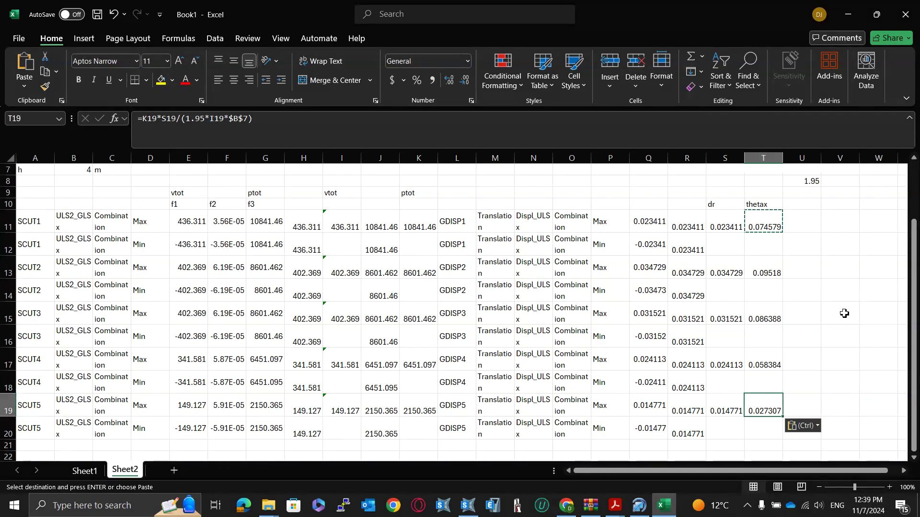
{"action": "left_click", "coordinate": [844, 314]}
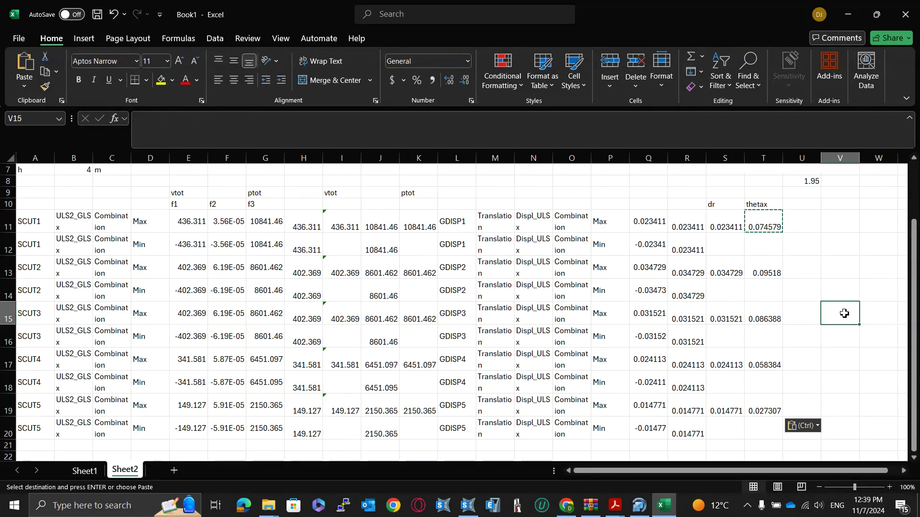
{"action": "key", "text": "Escape"}
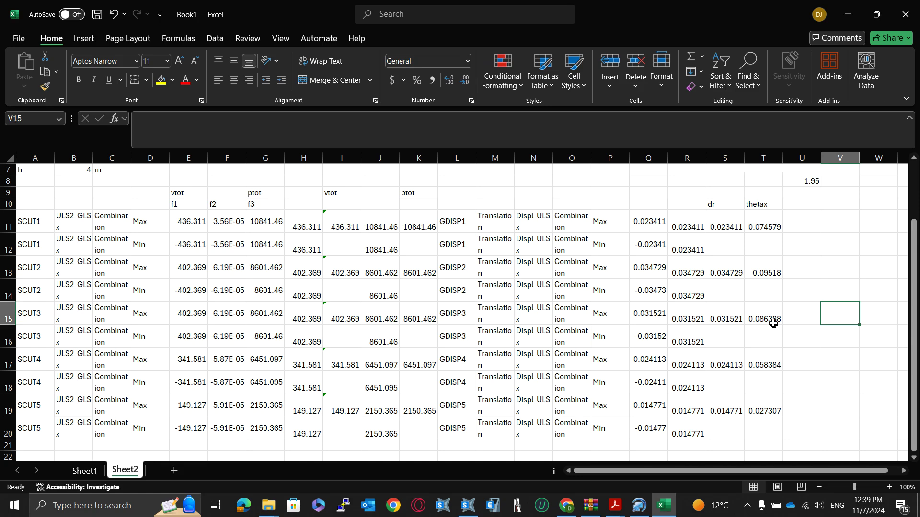
{"action": "scroll", "coordinate": [774, 323], "scroll_direction": "up", "scroll_amount": 2}
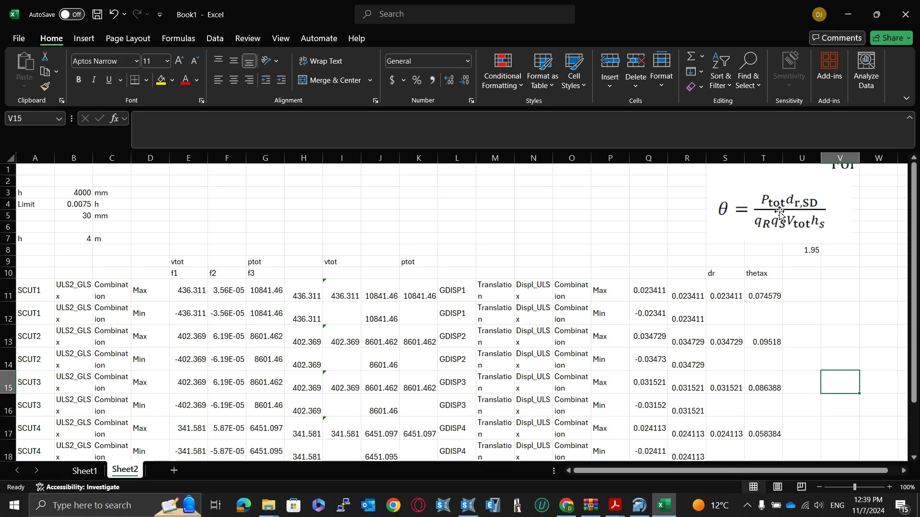
{"action": "scroll", "coordinate": [739, 238], "scroll_direction": "down", "scroll_amount": 1}
{"action": "scroll", "coordinate": [739, 238], "scroll_direction": "down", "scroll_amount": 1}
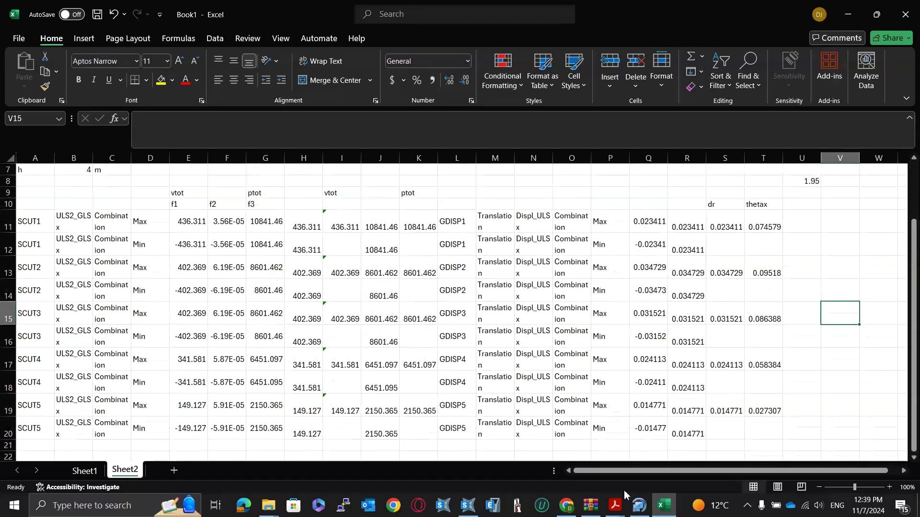
Step: Switch to SAP2000 and check which joint displacement table and output case are selected for display
{"action": "left_click", "coordinate": [468, 506]}
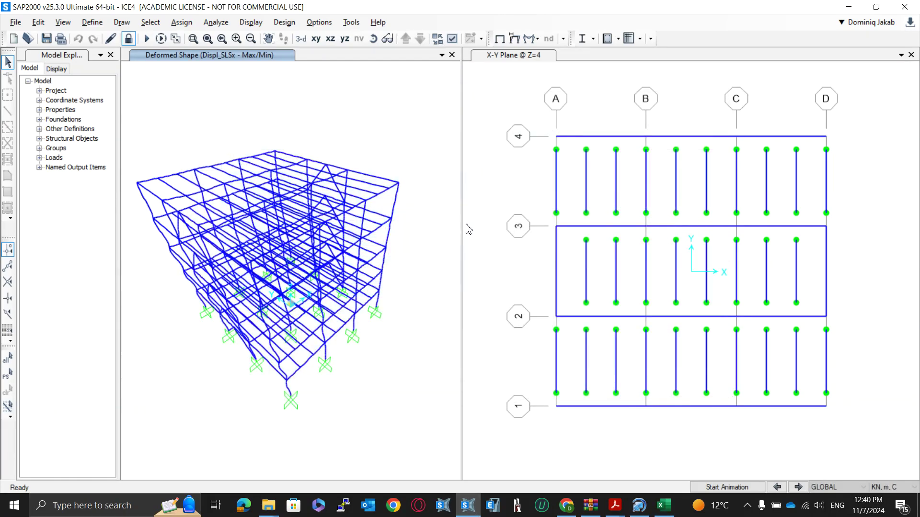
{"action": "key", "text": "ctrl+t"}
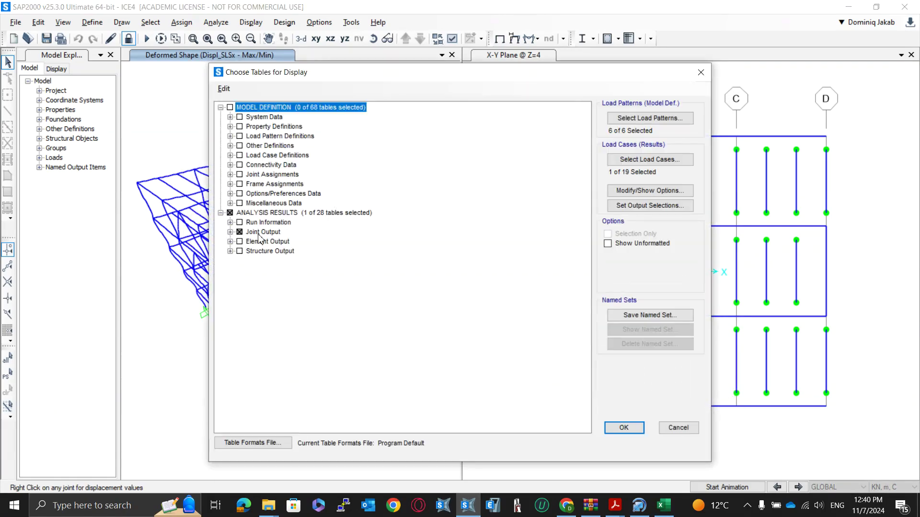
{"action": "left_click", "coordinate": [231, 232]}
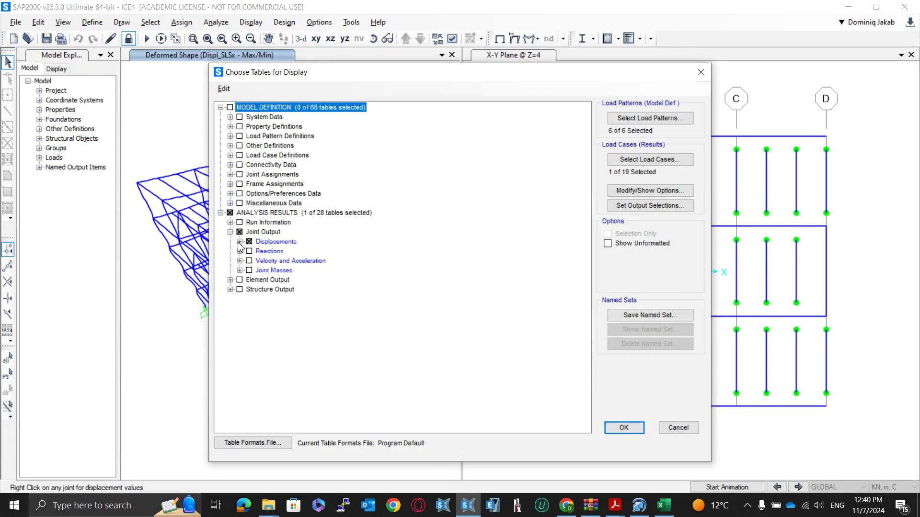
{"action": "left_click", "coordinate": [239, 242]}
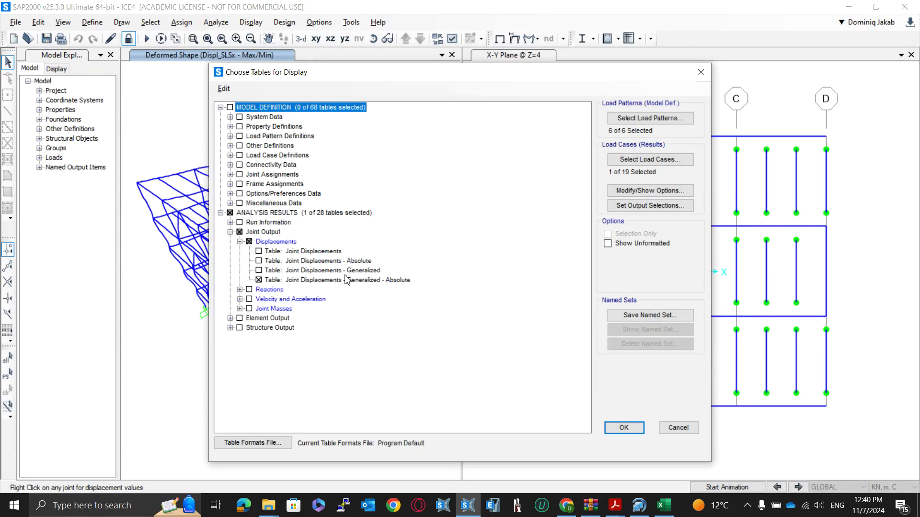
{"action": "left_click", "coordinate": [635, 162]}
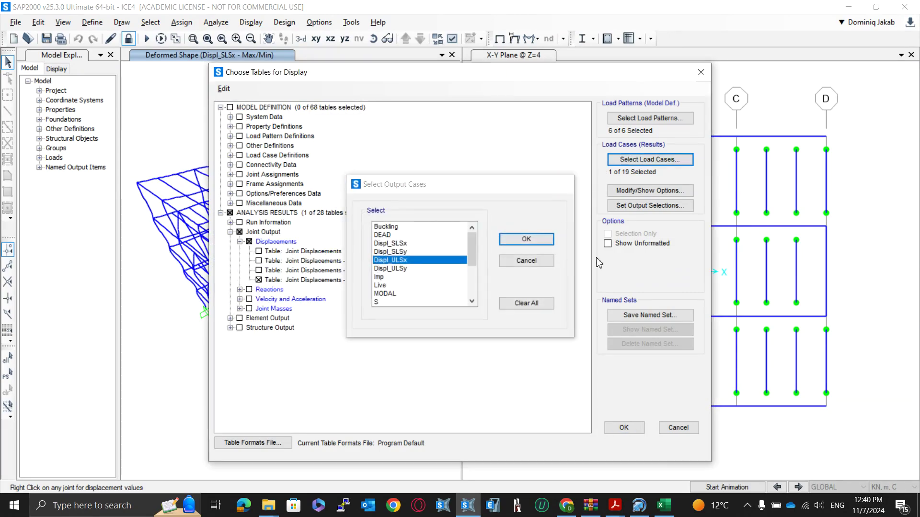
{"action": "left_click", "coordinate": [561, 185]}
Step: Return to the Excel workbook, duplicate Sheet2 and place the copy after the original sheet
{"action": "left_click", "coordinate": [664, 506]}
{"action": "right_click", "coordinate": [129, 472]}
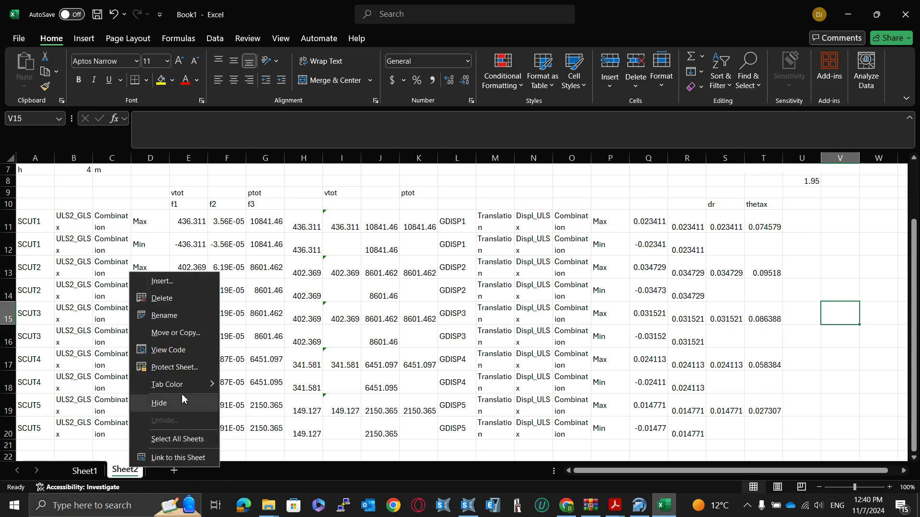
{"action": "left_click", "coordinate": [199, 331]}
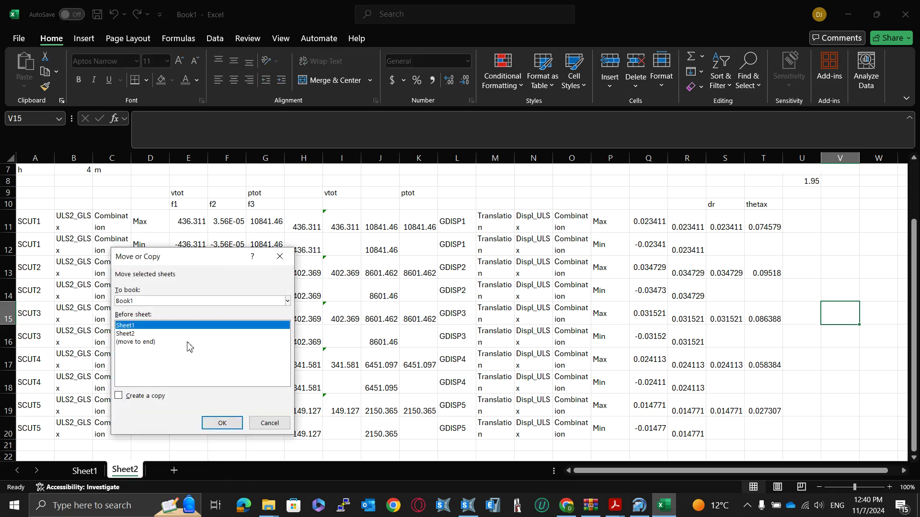
{"action": "left_click", "coordinate": [189, 341]}
{"action": "left_click", "coordinate": [125, 394]}
{"action": "left_click", "coordinate": [223, 420]}
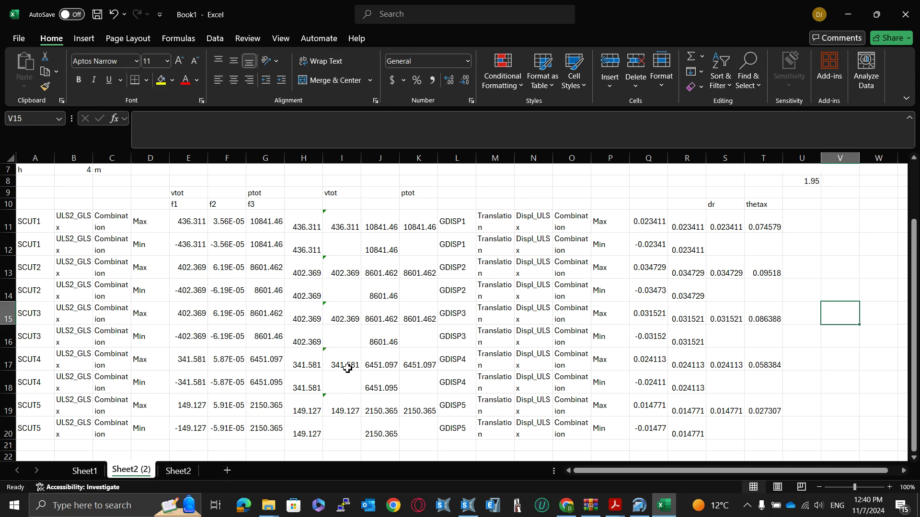
{"action": "left_click_drag", "start_coordinate": [172, 475], "coordinate": [225, 471]}
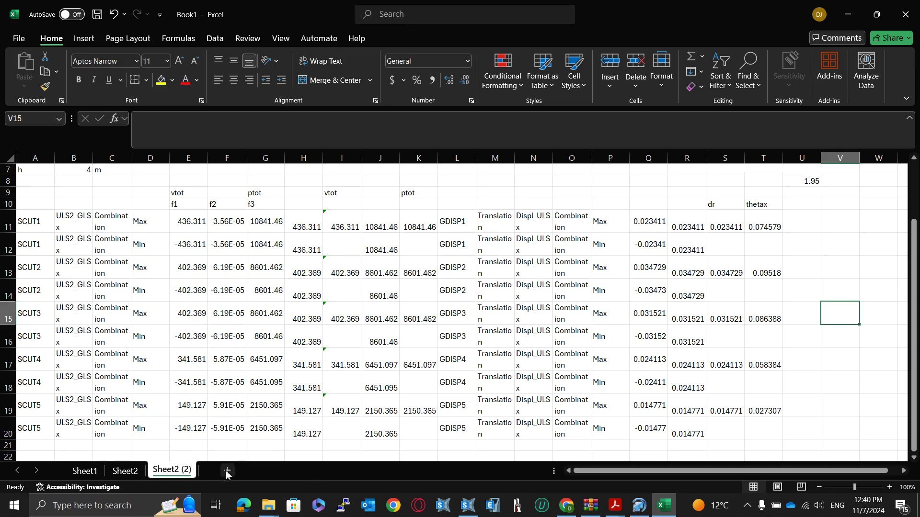
Step: Rename the duplicated worksheet as Sheet3
{"action": "double_click", "coordinate": [183, 474]}
{"action": "key", "text": "End"}
{"action": "key", "text": "BackSpace"}
{"action": "key", "text": "BackSpace"}
{"action": "key", "text": "BackSpace"}
{"action": "key", "text": "BackSpace"}
{"action": "key", "text": "BackSpace"}
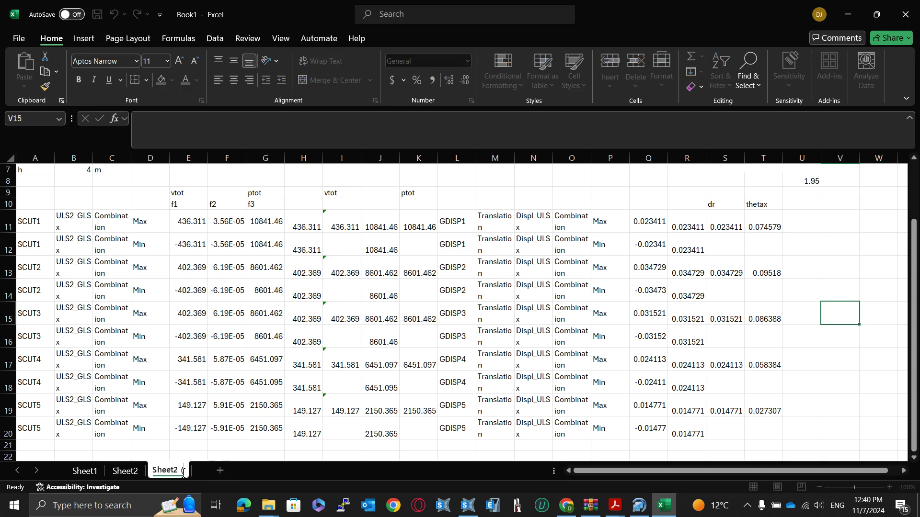
{"action": "type", "text": "3"}
{"action": "key", "text": "Return"}
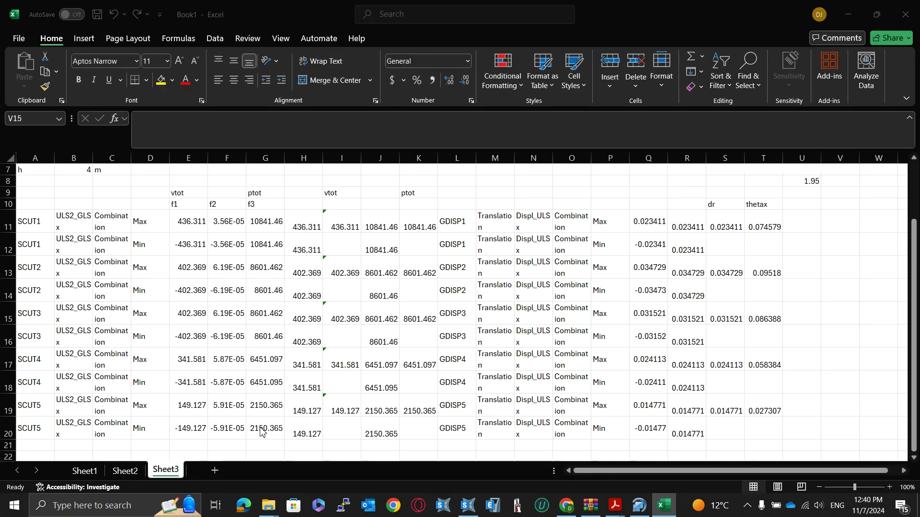
Step: Switch to SAP2000 and display the Joint Displacements - Generalized - Absolute table for output case Displ_ULSy
{"action": "key", "text": "alt+Tab"}
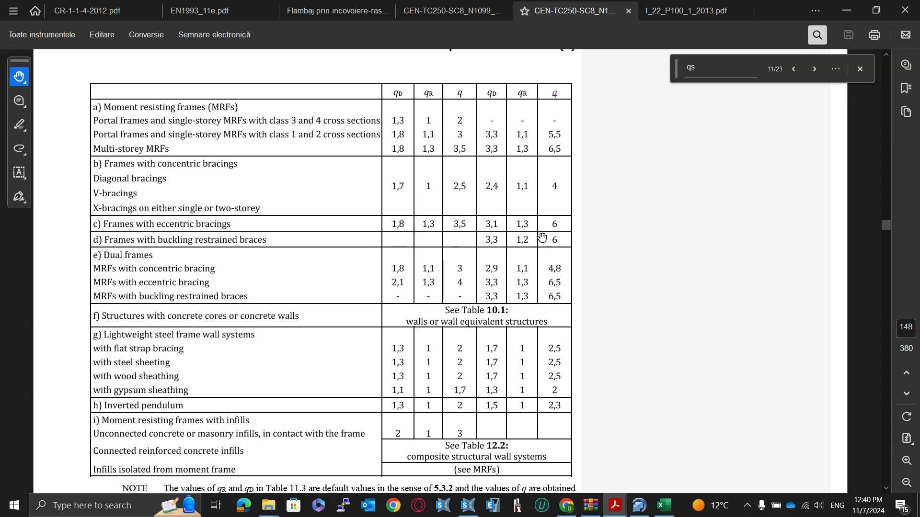
{"action": "key", "text": "alt+Tab"}
{"action": "key", "text": "Tab"}
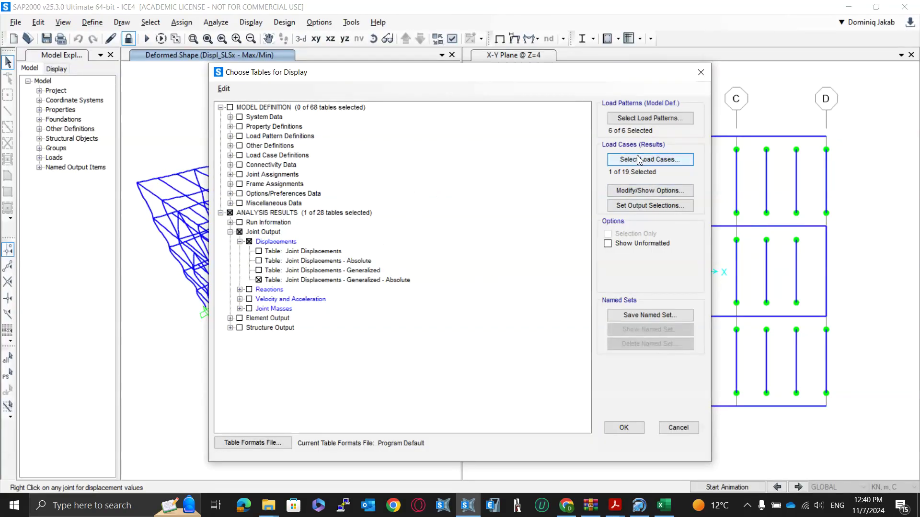
{"action": "left_click", "coordinate": [638, 159]}
{"action": "left_click", "coordinate": [414, 270]}
{"action": "left_click", "coordinate": [526, 241]}
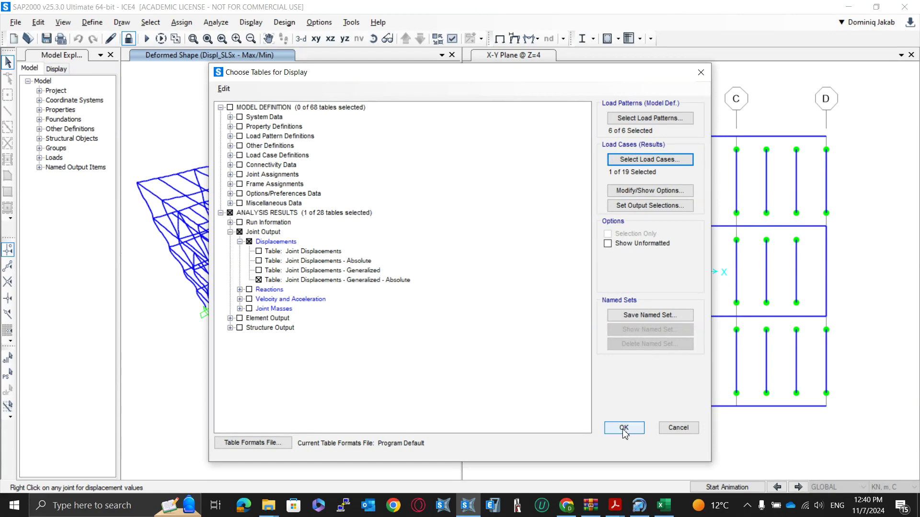
{"action": "left_click", "coordinate": [624, 429]}
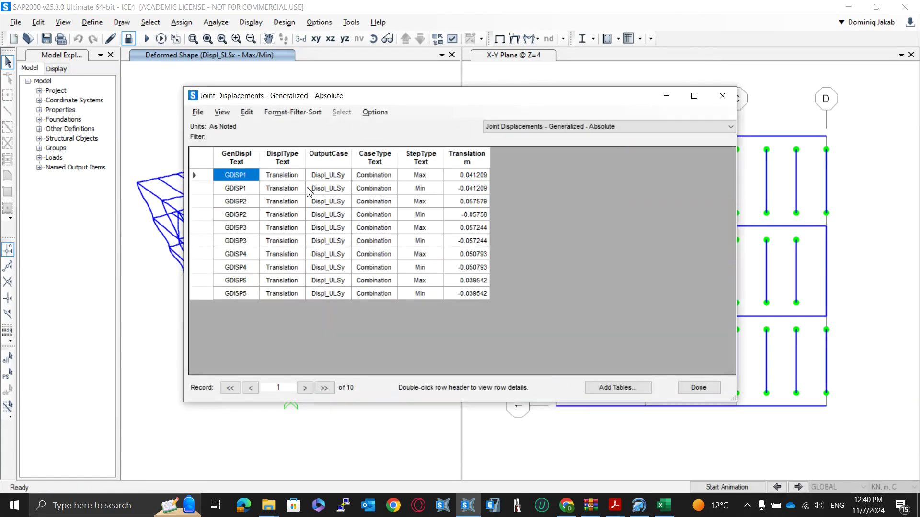
Step: Copy all Displ_ULSy rows, GDISP1 to GDISP5, and paste them into Excel's Sheet3 starting at cell L11
{"action": "left_click_drag", "start_coordinate": [227, 182], "coordinate": [434, 254]}
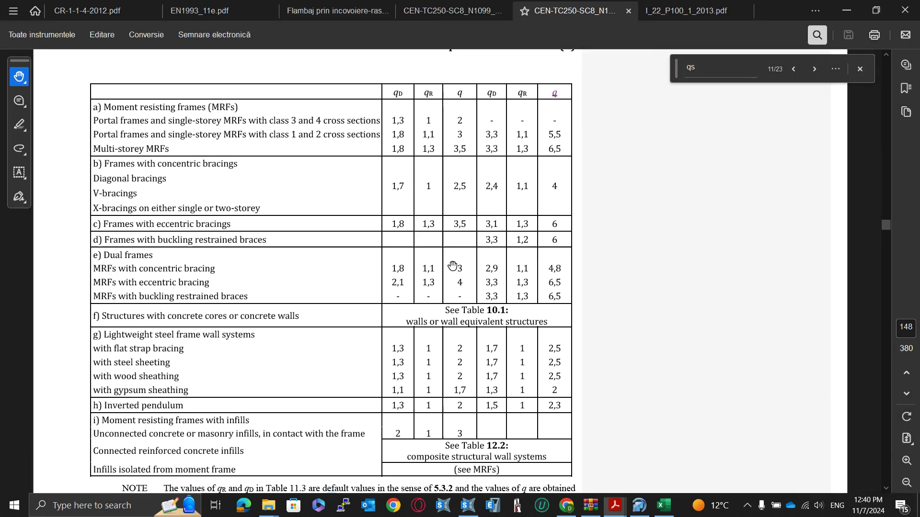
{"action": "key", "text": "alt+Tab"}
{"action": "key", "text": "alt+Tab"}
{"action": "key", "text": "Tab"}
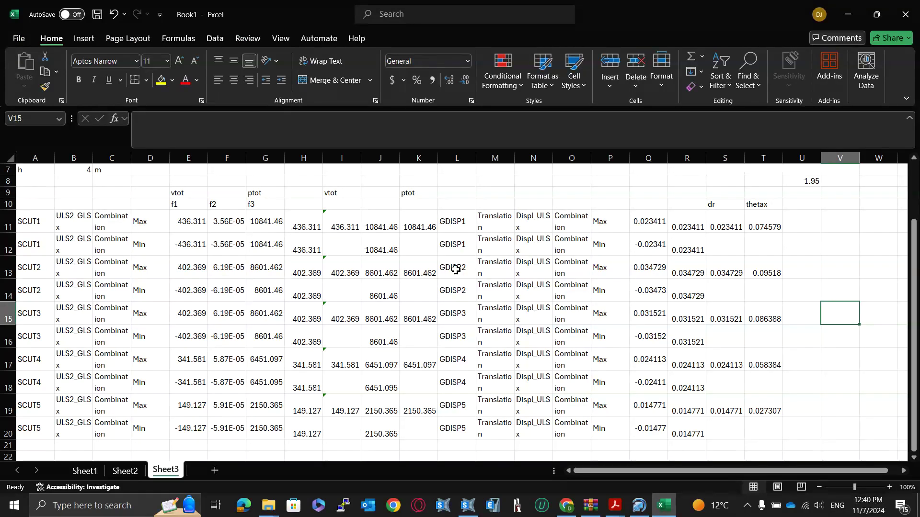
{"action": "key", "text": "alt+Tab"}
{"action": "key", "text": "alt+Tab"}
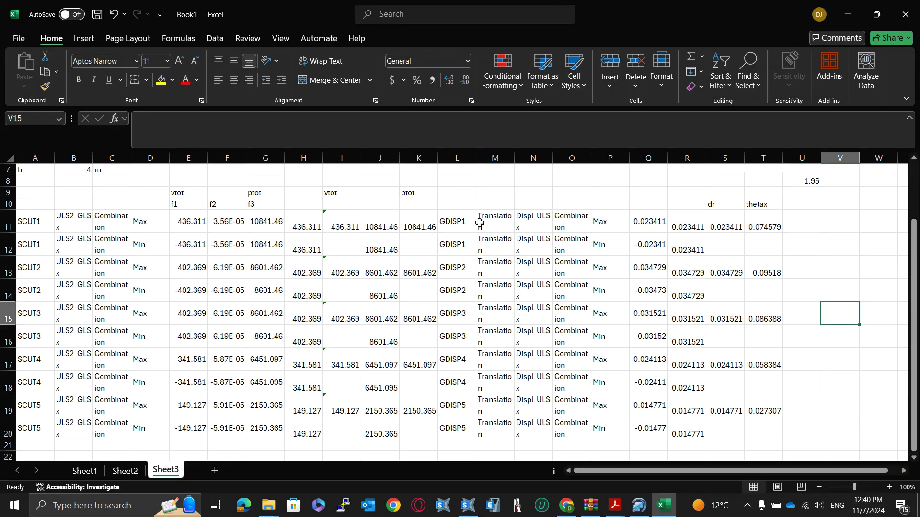
{"action": "key", "text": "alt+Tab"}
{"action": "left_click", "coordinate": [481, 232]}
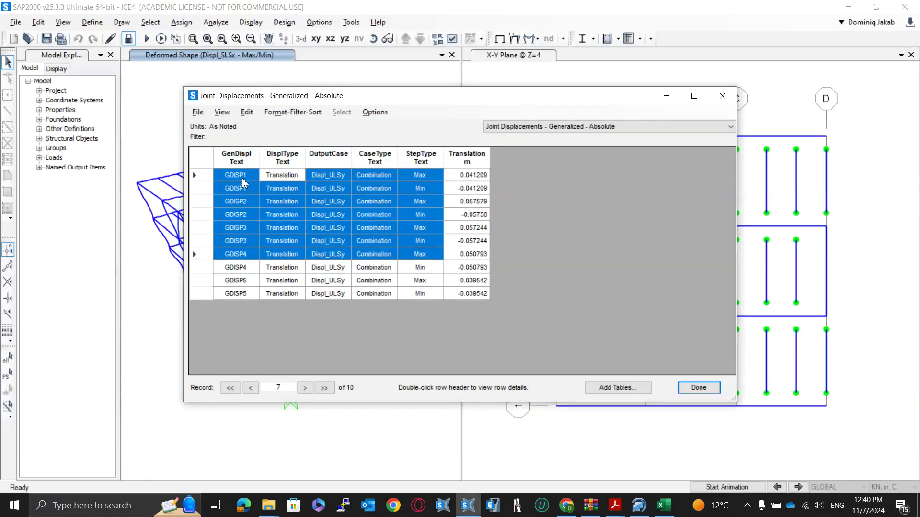
{"action": "left_click_drag", "start_coordinate": [437, 272], "coordinate": [471, 307]}
{"action": "key", "text": "ctrl+c"}
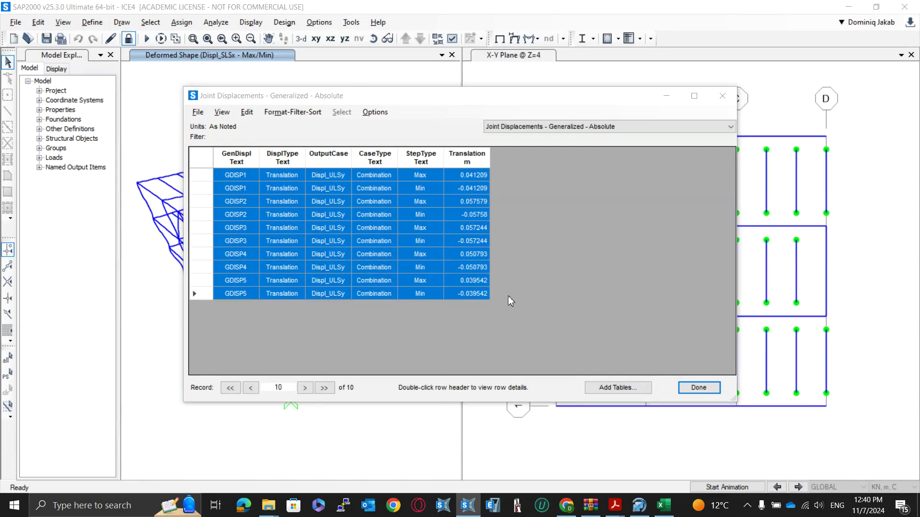
{"action": "key", "text": "alt+Tab"}
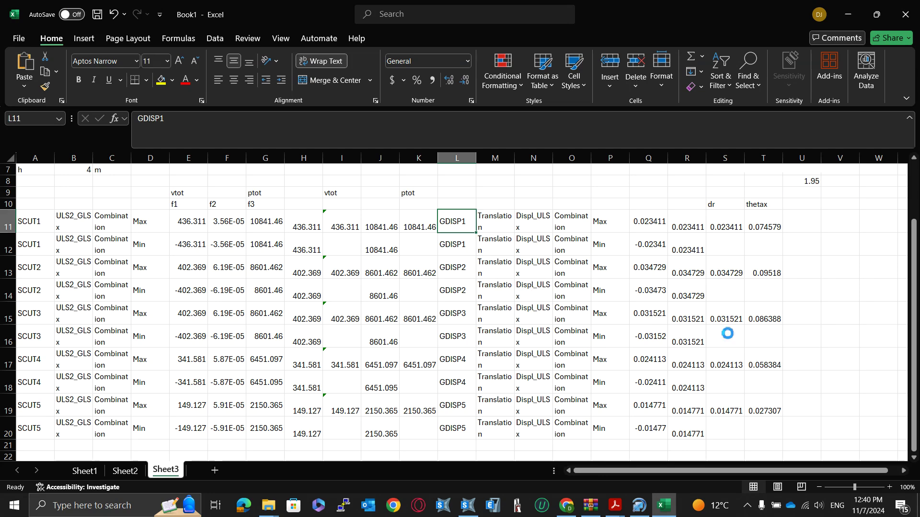
{"action": "key", "text": "ctrl+v"}
Step: Return to SAP2000, close the displacement table and select ULS3_GLSy as the output case for the result tables
{"action": "key", "text": "alt+Tab"}
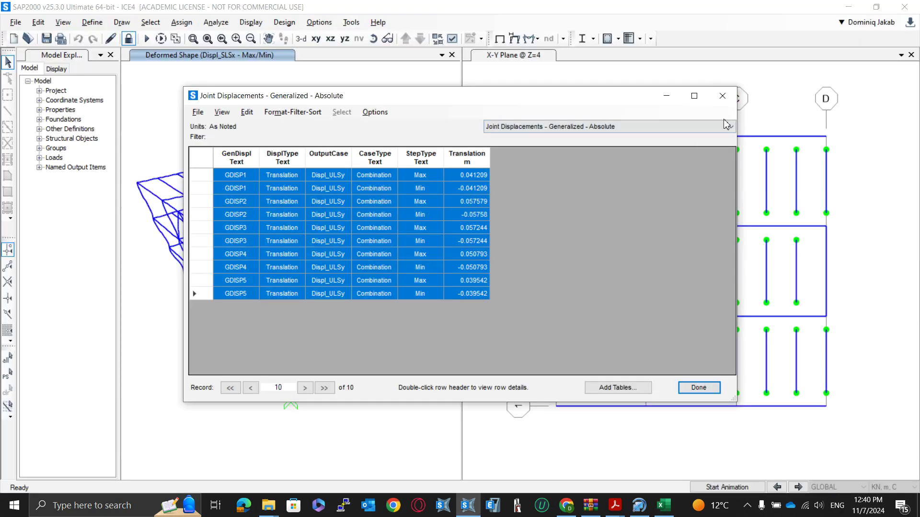
{"action": "left_click", "coordinate": [723, 95]}
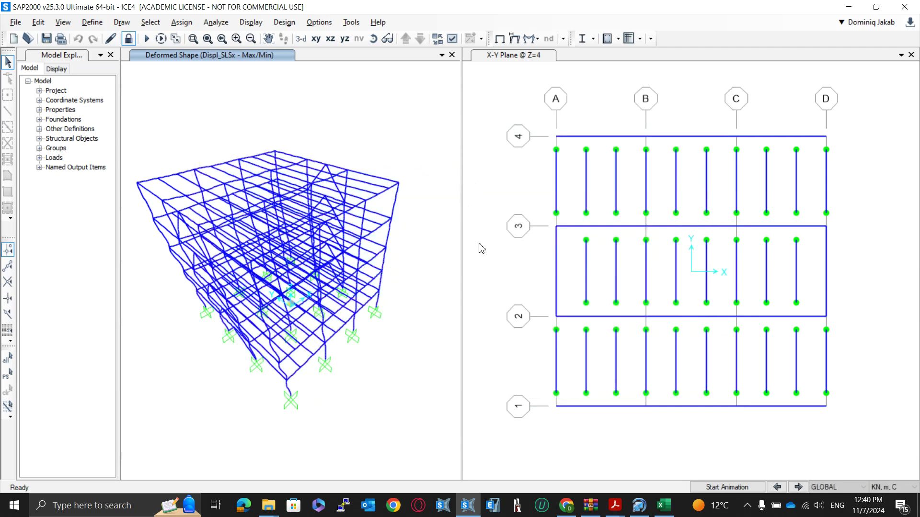
{"action": "key", "text": "ctrl+t"}
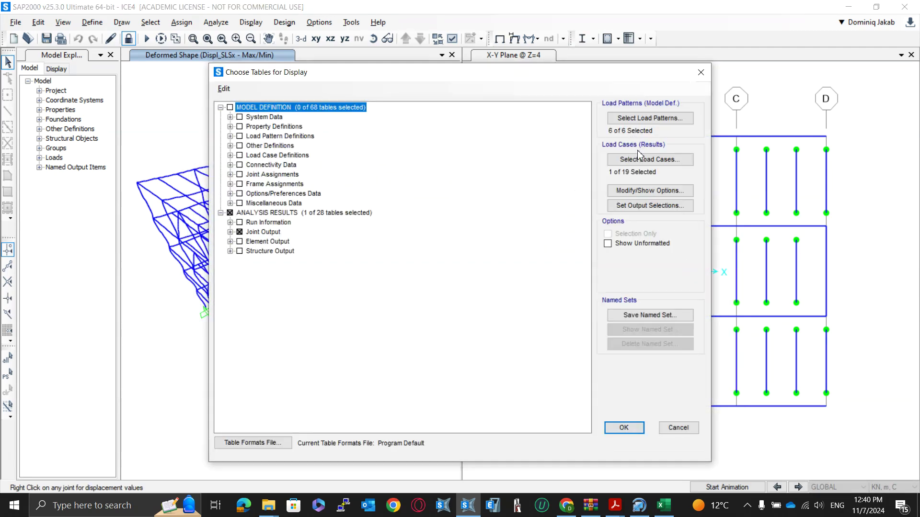
{"action": "left_click", "coordinate": [639, 159]}
{"action": "scroll", "coordinate": [459, 262], "scroll_direction": "down", "scroll_amount": 3}
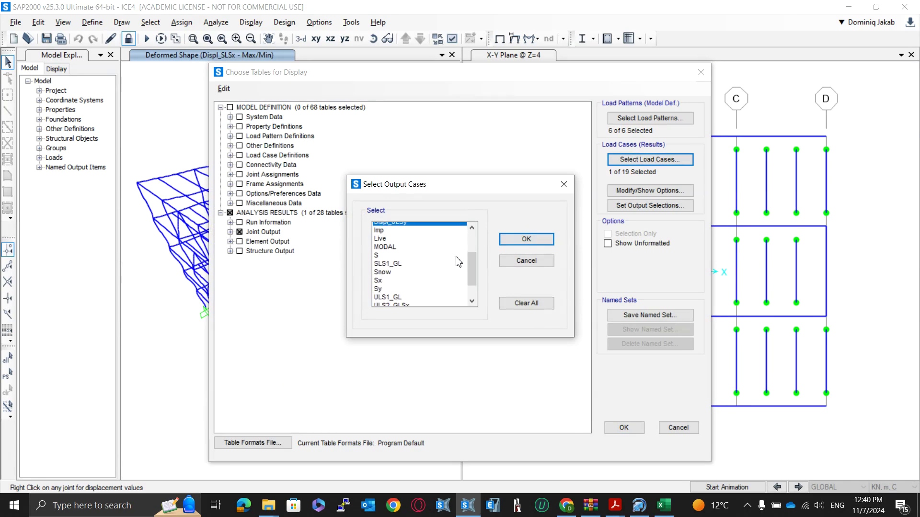
{"action": "scroll", "coordinate": [459, 262], "scroll_direction": "down", "scroll_amount": 2}
{"action": "left_click", "coordinate": [422, 289]}
{"action": "left_click", "coordinate": [526, 239]}
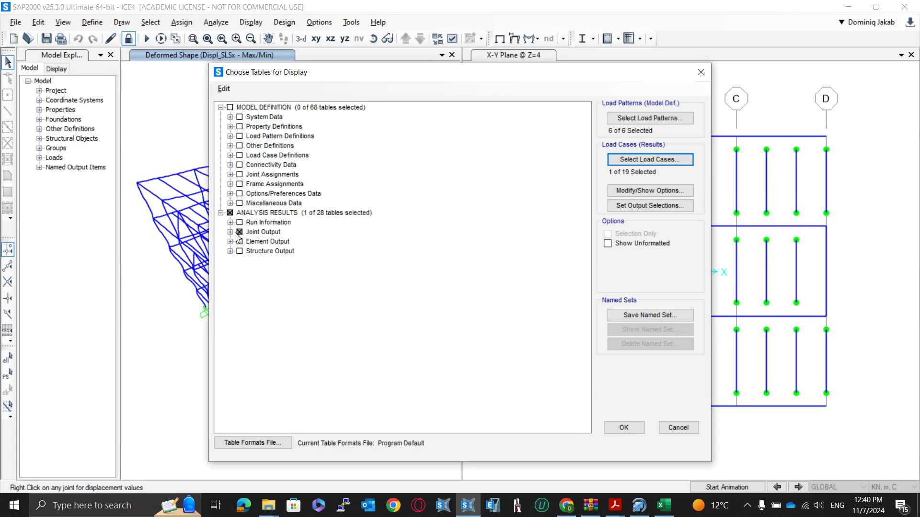
Step: Deselect the joint output tables and display only the Section Cut Forces - Analysis table from Structure Output
{"action": "double_click", "coordinate": [239, 232]}
{"action": "left_click", "coordinate": [231, 290]}
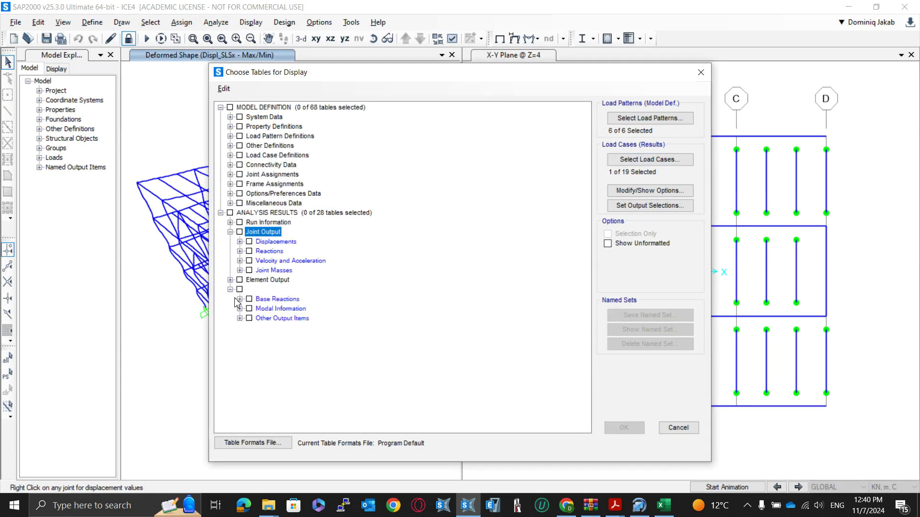
{"action": "left_click", "coordinate": [240, 318]}
{"action": "left_click", "coordinate": [278, 330]}
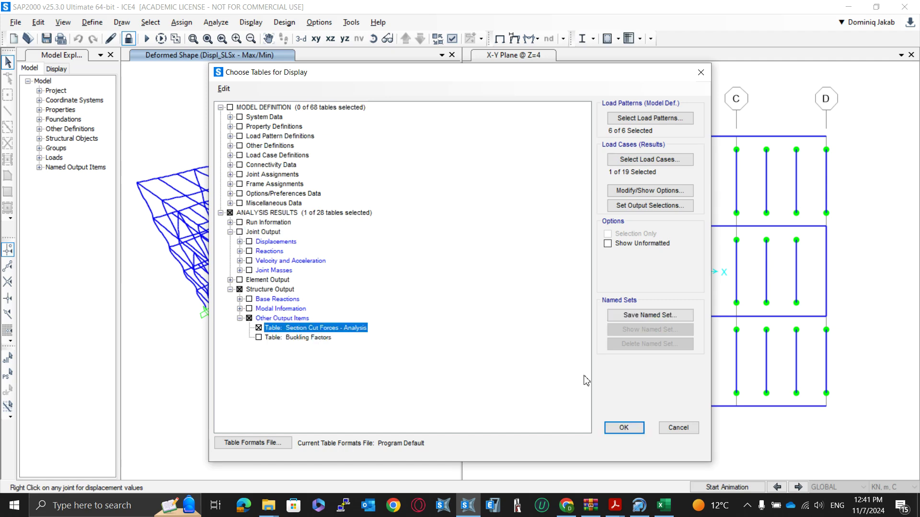
{"action": "left_click", "coordinate": [623, 427]}
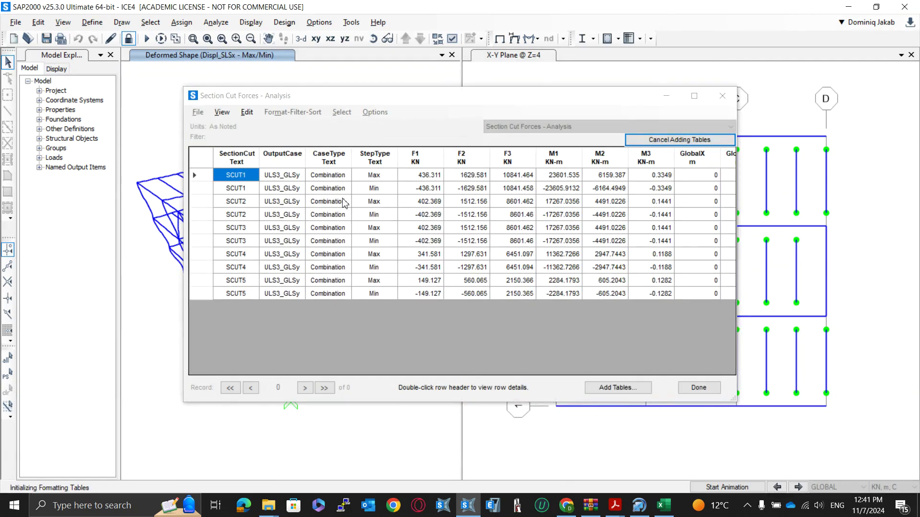
Step: Copy all ULS3_GLSy section cut rows from SectionCut through F3 and paste them into Excel's Sheet3 starting at cell A11
{"action": "left_click_drag", "start_coordinate": [440, 283], "coordinate": [505, 301]}
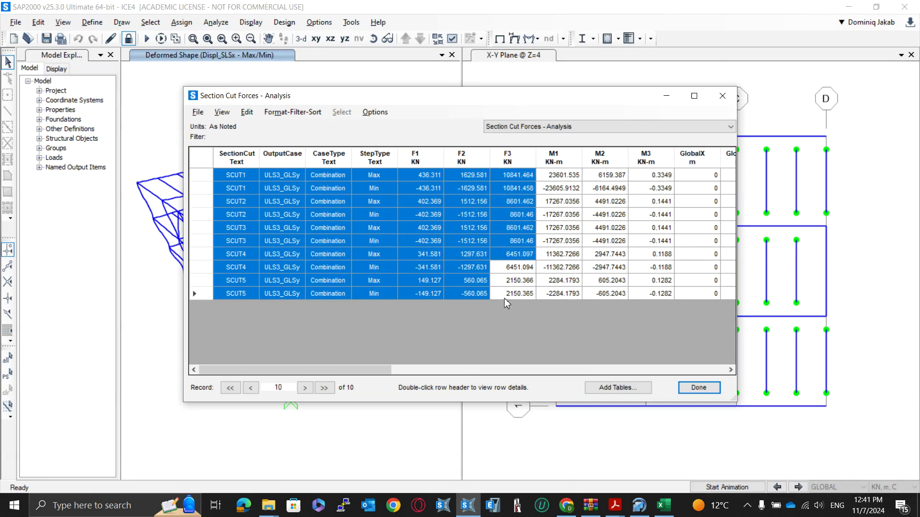
{"action": "key", "text": "alt+Tab"}
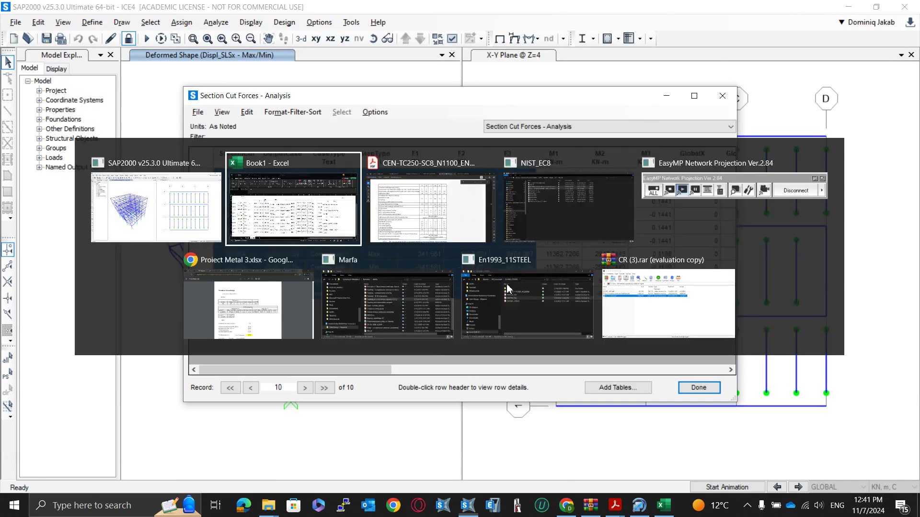
{"action": "left_click", "coordinate": [49, 227]}
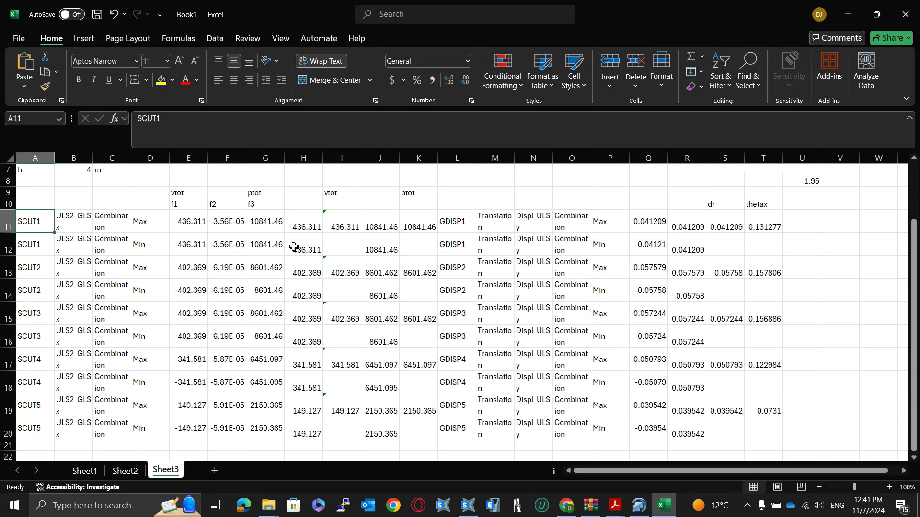
{"action": "key", "text": "ctrl+v"}
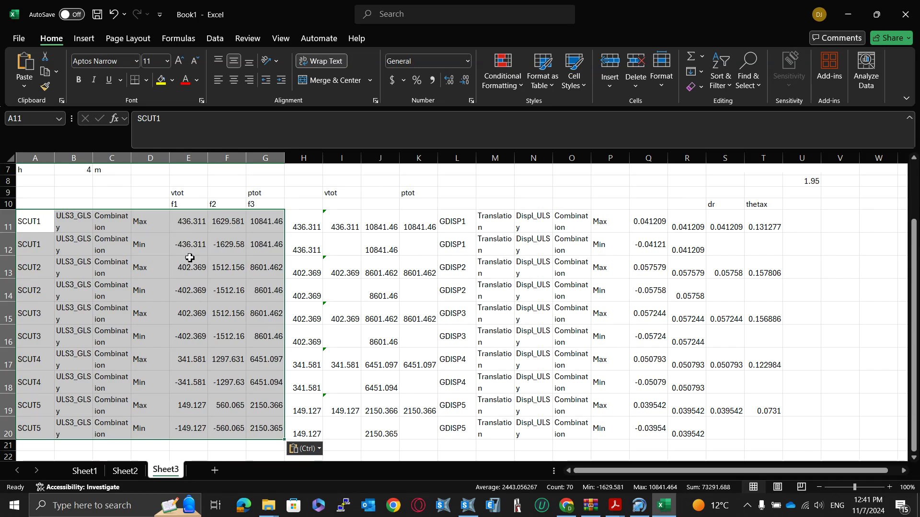
Step: Compare the F1 and F2 section cut forces for SCUT1 to SCUT5 between Sheet2 and Sheet3
{"action": "left_click", "coordinate": [141, 471]}
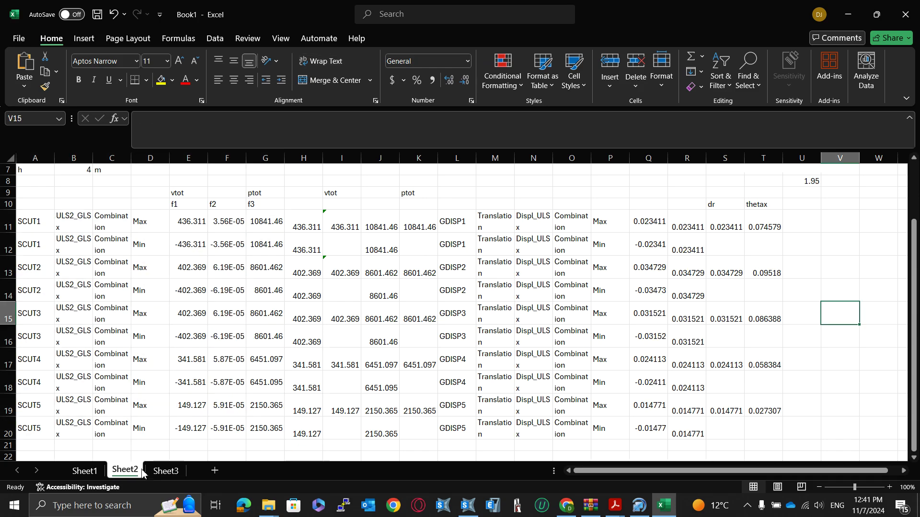
{"action": "left_click", "coordinate": [165, 472]}
{"action": "key", "text": "ctrl+Page_Up"}
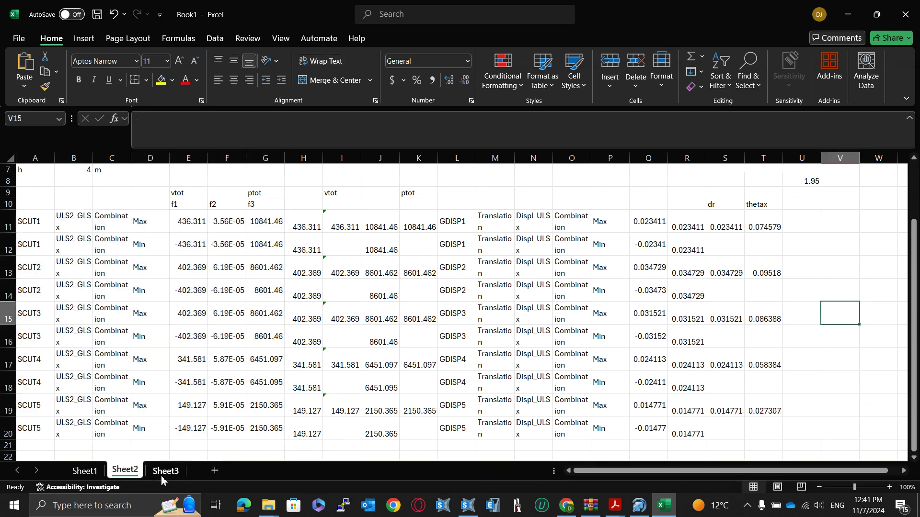
{"action": "left_click", "coordinate": [162, 480]}
{"action": "left_click", "coordinate": [133, 474]}
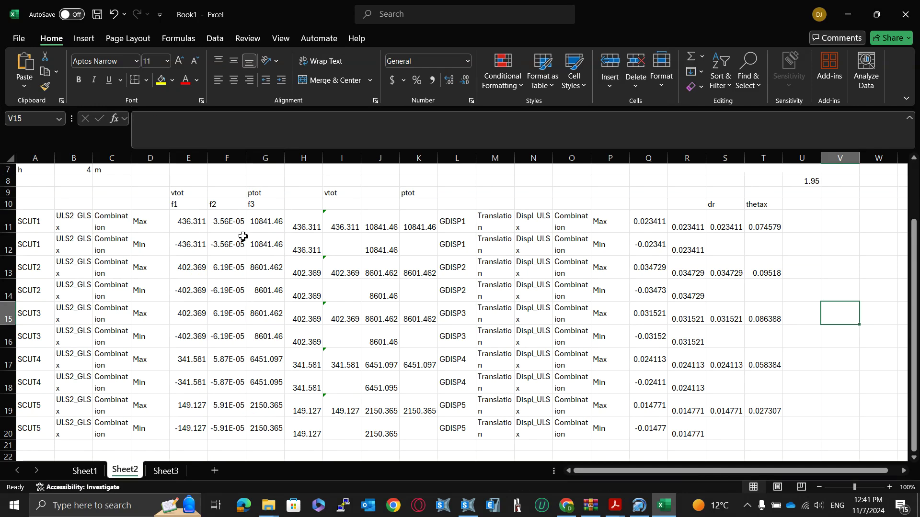
{"action": "left_click_drag", "start_coordinate": [196, 224], "coordinate": [194, 428]}
{"action": "left_click", "coordinate": [177, 473]}
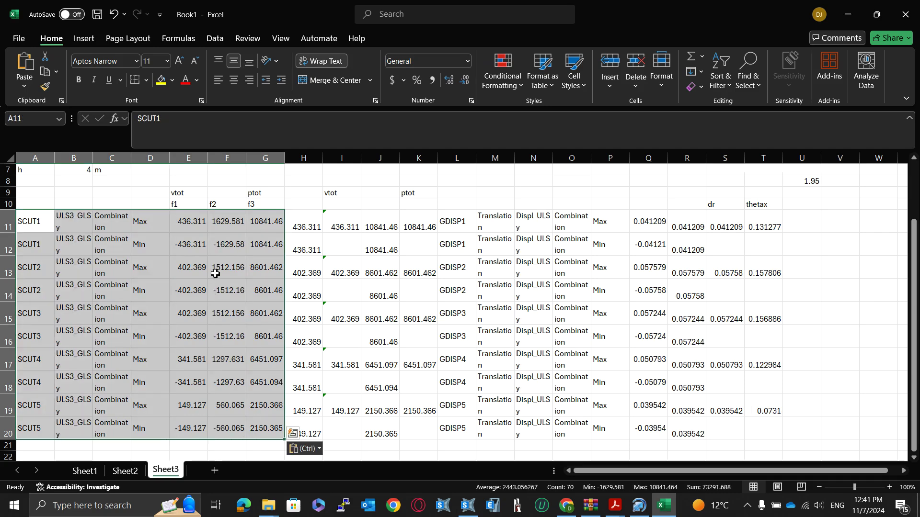
{"action": "left_click", "coordinate": [204, 231]}
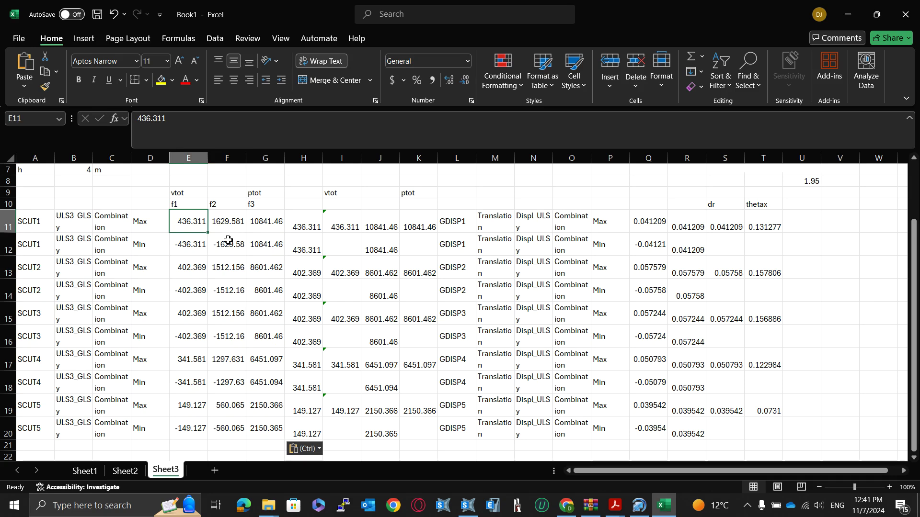
{"action": "left_click_drag", "start_coordinate": [225, 224], "coordinate": [234, 429]}
Step: Return to SAP2000, close the section cut table and check which output case is selected for the result tables
{"action": "key", "text": "alt+Tab"}
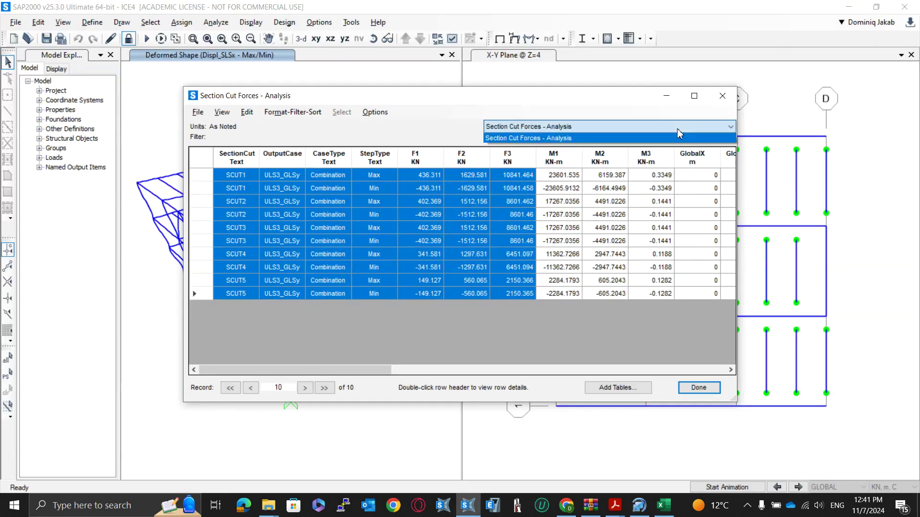
{"action": "left_click", "coordinate": [722, 96]}
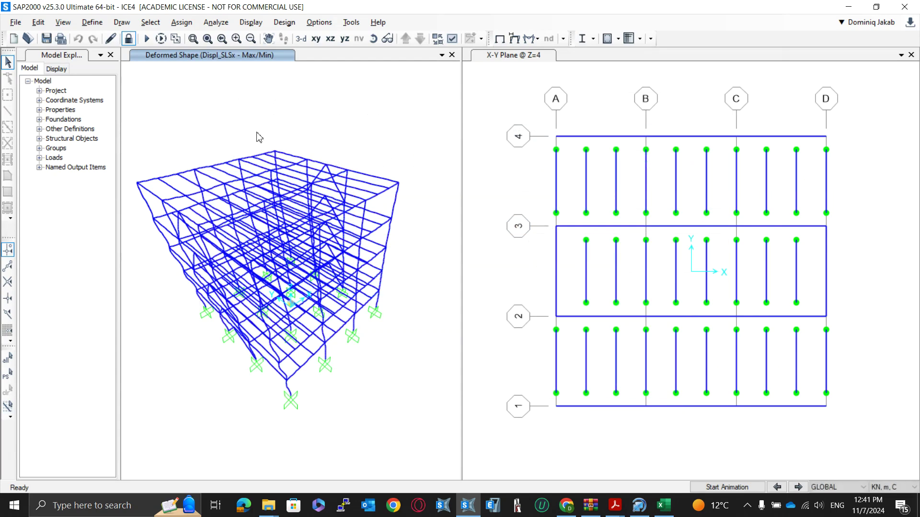
{"action": "key", "text": "ctrl+t"}
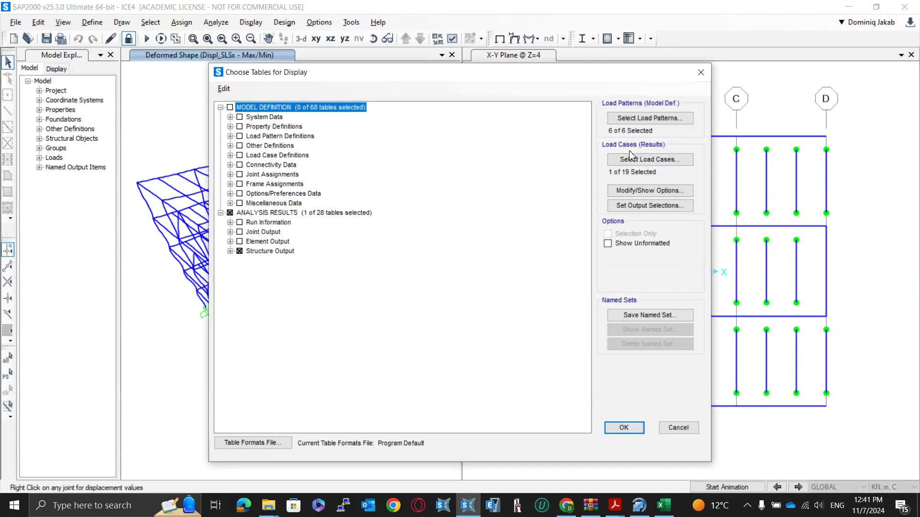
{"action": "left_click", "coordinate": [633, 163]}
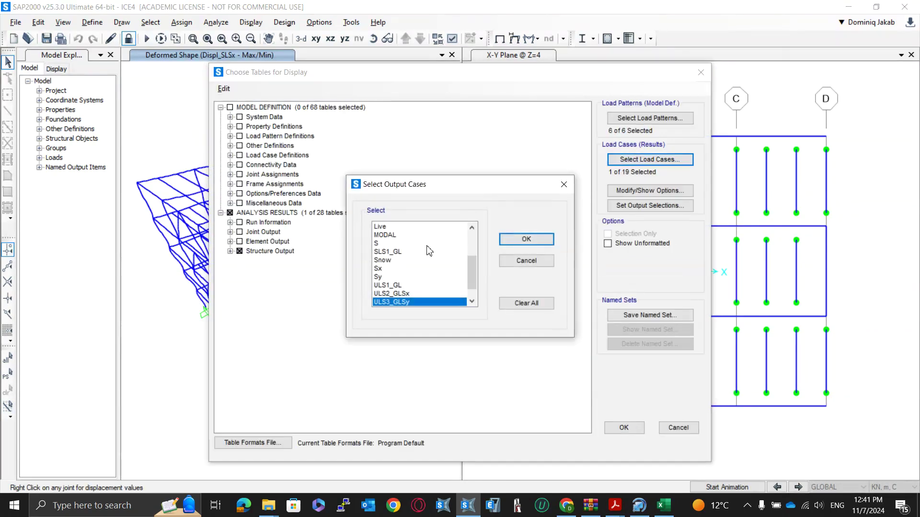
{"action": "left_click", "coordinate": [564, 184]}
{"action": "left_click", "coordinate": [701, 73]}
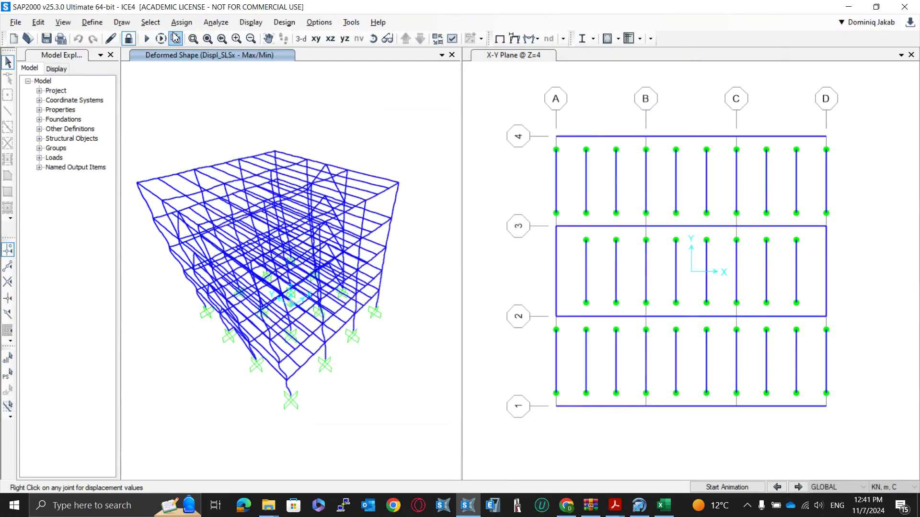
Step: Delete the U1 acceleration load with the MRF function from the Sy response spectrum load case and accept the change
{"action": "left_click", "coordinate": [106, 24]}
{"action": "left_click", "coordinate": [138, 267]}
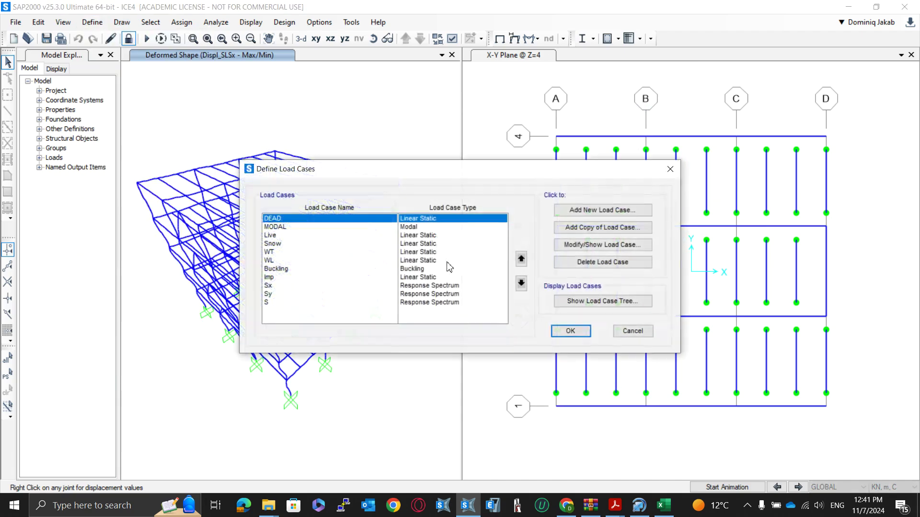
{"action": "left_click", "coordinate": [431, 302]}
{"action": "left_click", "coordinate": [432, 294]}
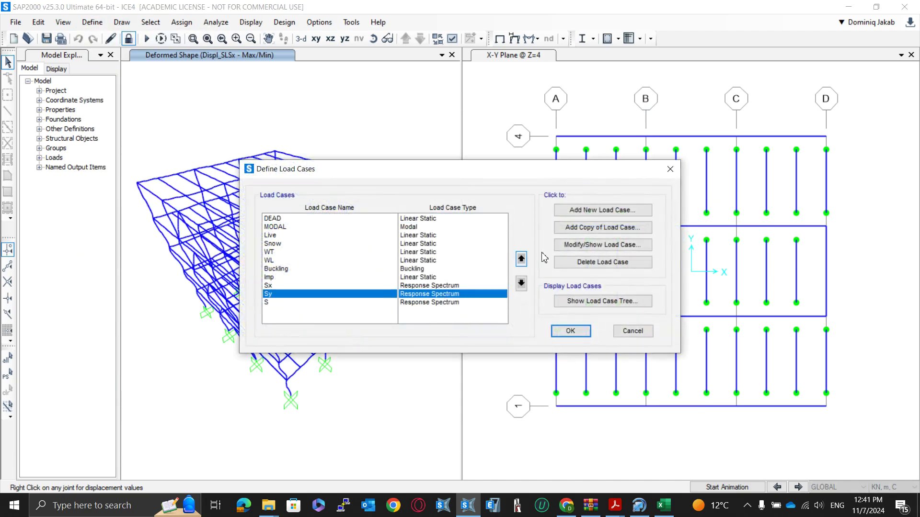
{"action": "left_click", "coordinate": [575, 245]}
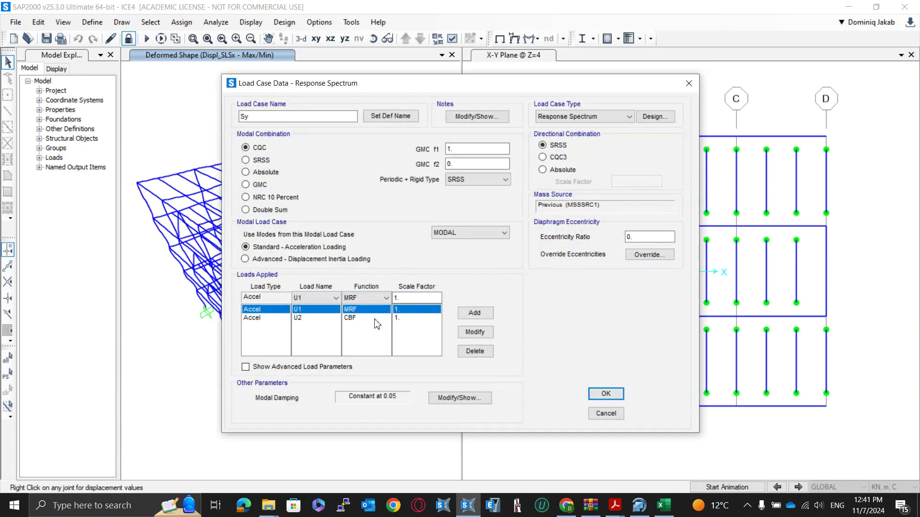
{"action": "left_click", "coordinate": [475, 351]}
{"action": "left_click", "coordinate": [606, 394]}
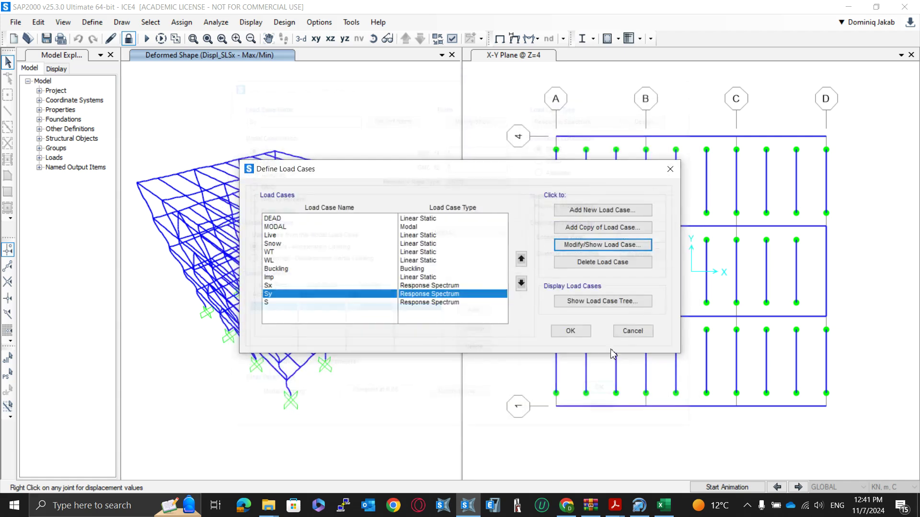
{"action": "left_click", "coordinate": [571, 330]}
{"action": "left_click", "coordinate": [504, 301]}
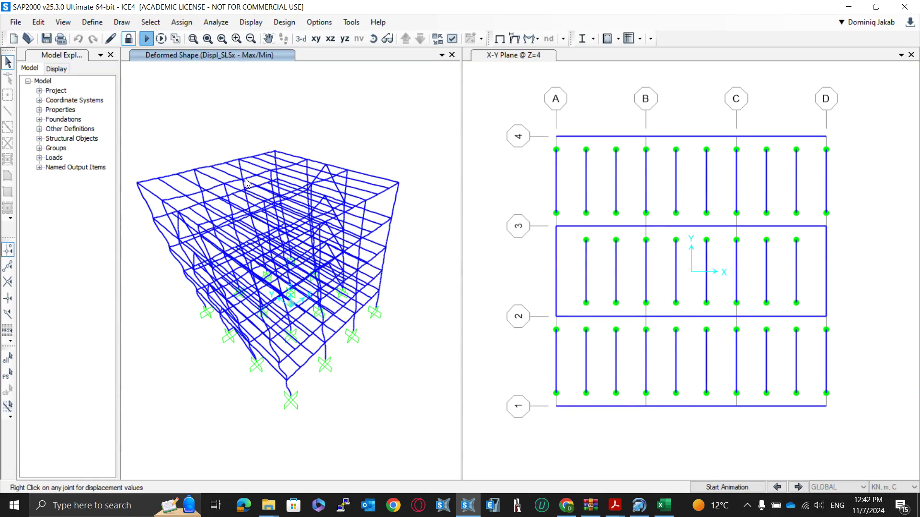
Step: Rerun the analysis with the modified Sy load case
{"action": "left_click", "coordinate": [147, 38]}
{"action": "key", "text": "Escape"}
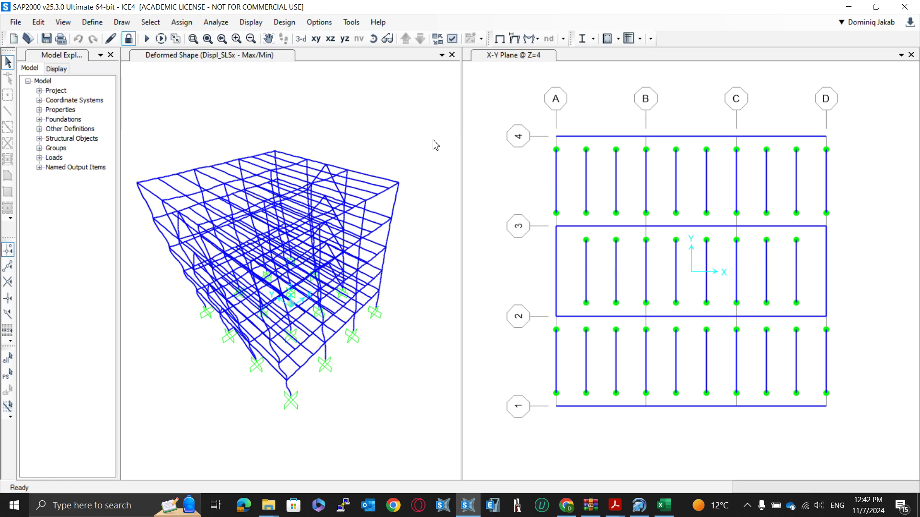
{"action": "left_click", "coordinate": [435, 145]}
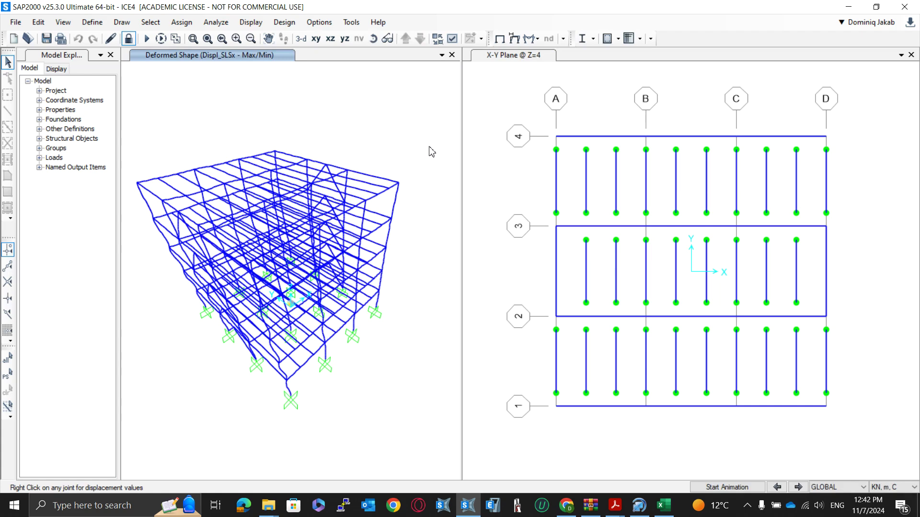
Step: Redisplay the Section Cut Forces - Analysis table for ULS3_GLSy and select all rows from SectionCut through F3
{"action": "key", "text": "ctrl+t"}
{"action": "key", "text": "Return"}
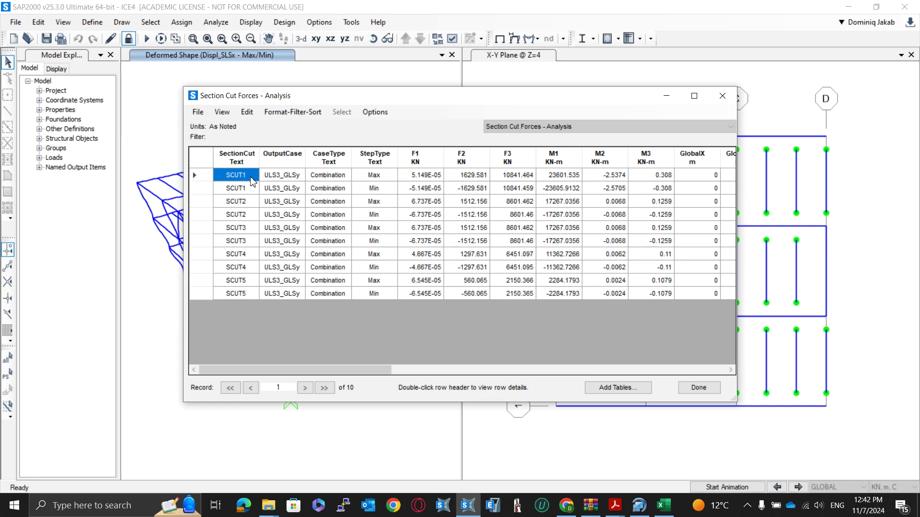
{"action": "left_click_drag", "start_coordinate": [250, 180], "coordinate": [495, 298]}
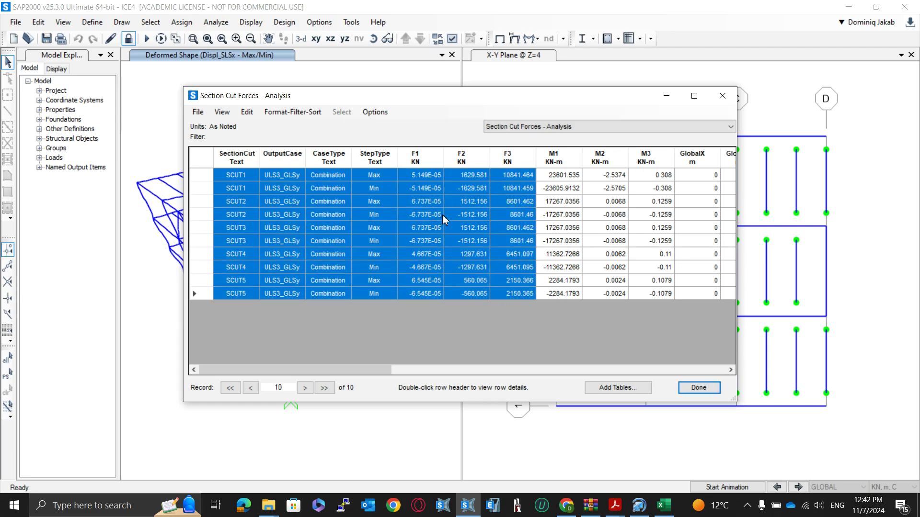
Step: Switch to Excel and paste the copied ULS3_GLSy section cut forces for SCUT1 to SCUT5 into Sheet3, starting at A11
{"action": "key", "text": "alt+Tab"}
{"action": "left_click", "coordinate": [40, 224]}
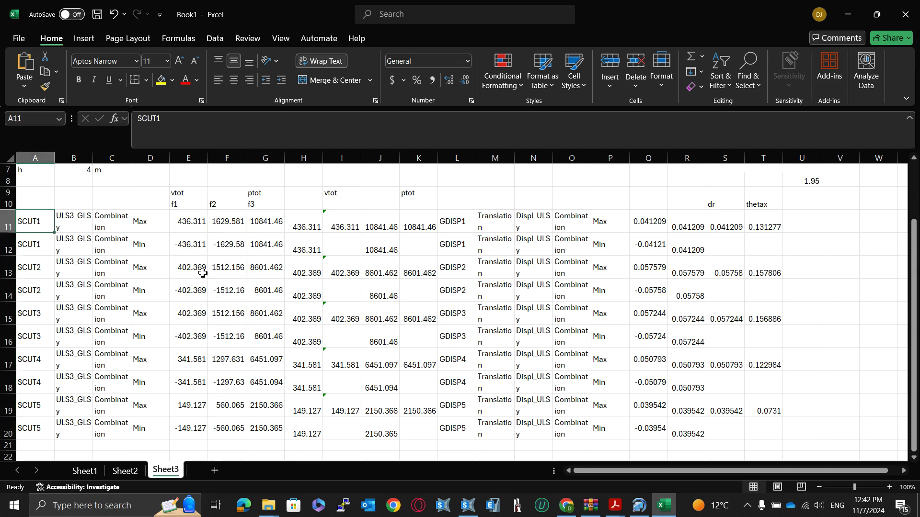
{"action": "type", "text": "SCUT1\tULS3_GLSY\tCombination\tMax\t5.15E-05\t1629.581\t10841.46 SCUT1\tULS3_GLSY\tCombination\tMin\t-5.15E-05\t-1629.58\t10841.46 SCUT2\tULS3_GLSY\tCombination\tMax\t6.74E-05\t1512.156\t8601.462 SCUT2\tULS3_GLSY\tCombination\tMin\t-6.74E-05\t-1512.16\t8601.46 SCUT3\tULS3_GLSY\tCombination\tMax\t6.74E-05\t1512.156\t8601.462 SCUT3\tULS3_GLSY\tCombination\tMin\t-6.74E-05\t-1512.16\t8601.46 SCUT4\tULS3_GLSY\tCombination\tMax\t4.67E-05\t1297.631\t6451.097 SCUT4\tULS3_GLSY\tCombination\tMin\t-4.67E-05\t-1297.63\t6451.095 SCUT5\tULS3_GLSY\tCombination\tMax\t6.55E-05\t560.065\t2150.366 SCUT5\tULS3_GLSY\tCombination\tMin\t-6.55E-05\t-560.065\t2150.365"}
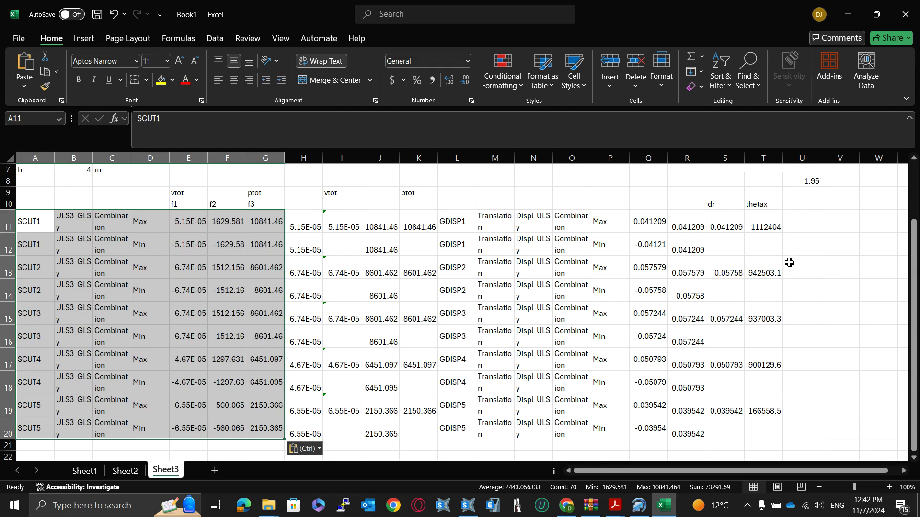
Step: Base the vtot values on f2 by entering =ABS(F11) in H11 and filling the formula through H20
{"action": "left_click", "coordinate": [725, 225]}
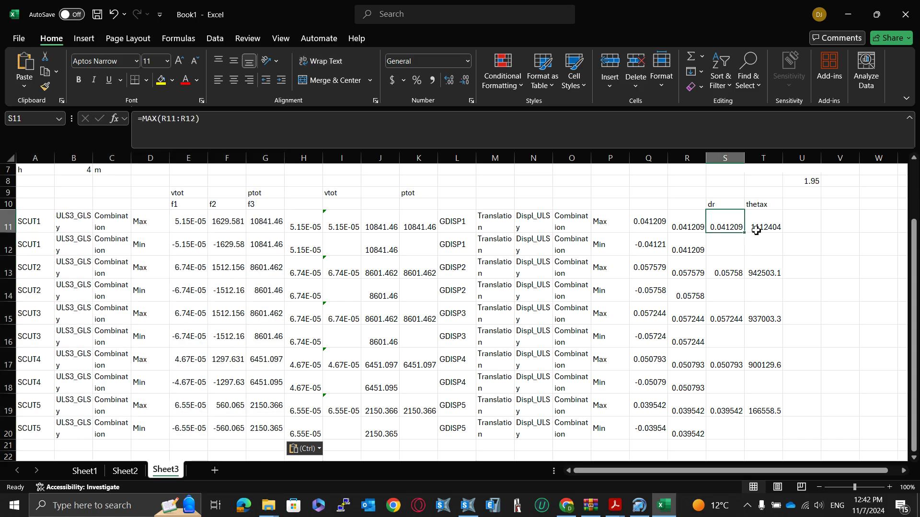
{"action": "double_click", "coordinate": [756, 231]}
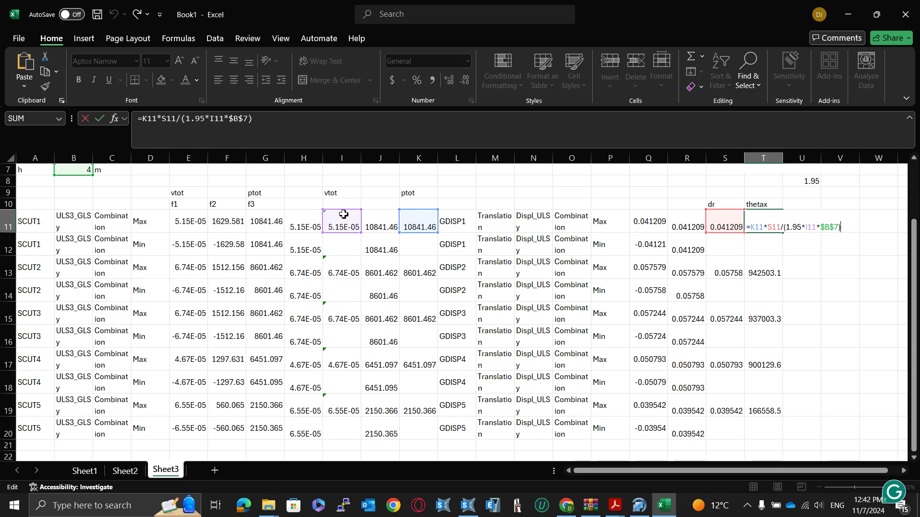
{"action": "left_click", "coordinate": [313, 217]}
{"action": "type", "text": "=ABS("}
{"action": "left_click", "coordinate": [189, 215]}
{"action": "left_click", "coordinate": [225, 214]}
{"action": "type", "text": ")"}
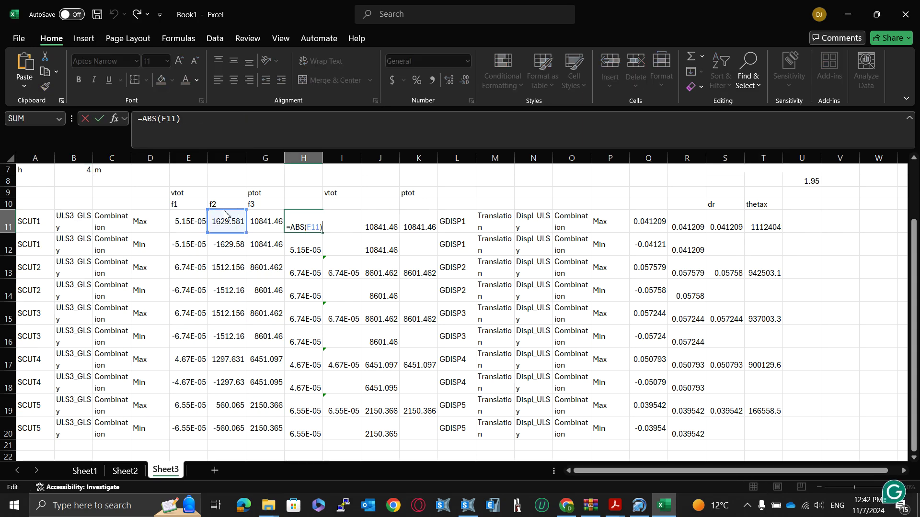
{"action": "key", "text": "Return"}
{"action": "left_click", "coordinate": [309, 227]}
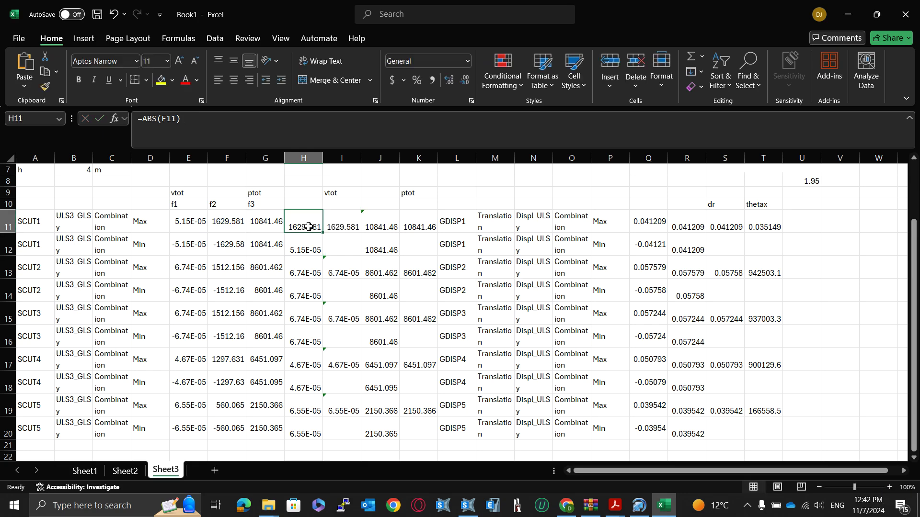
{"action": "double_click", "coordinate": [322, 233]}
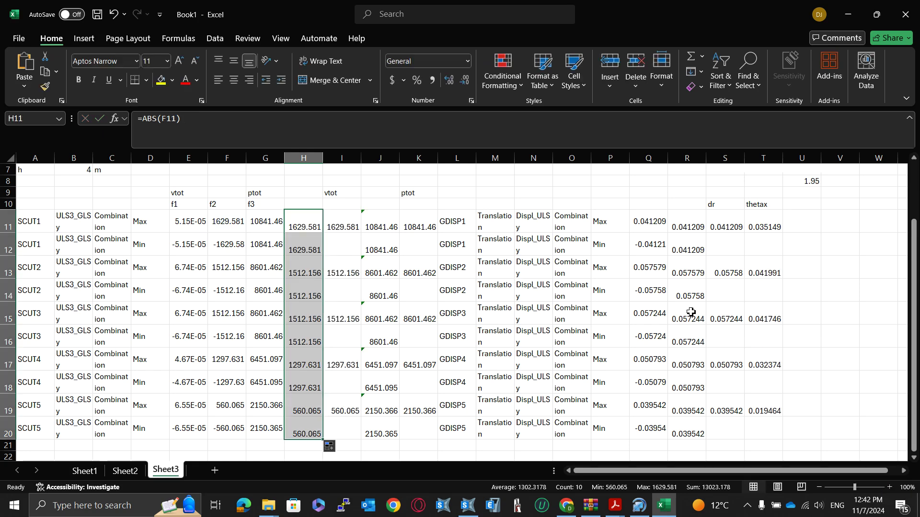
{"action": "left_click", "coordinate": [834, 293]}
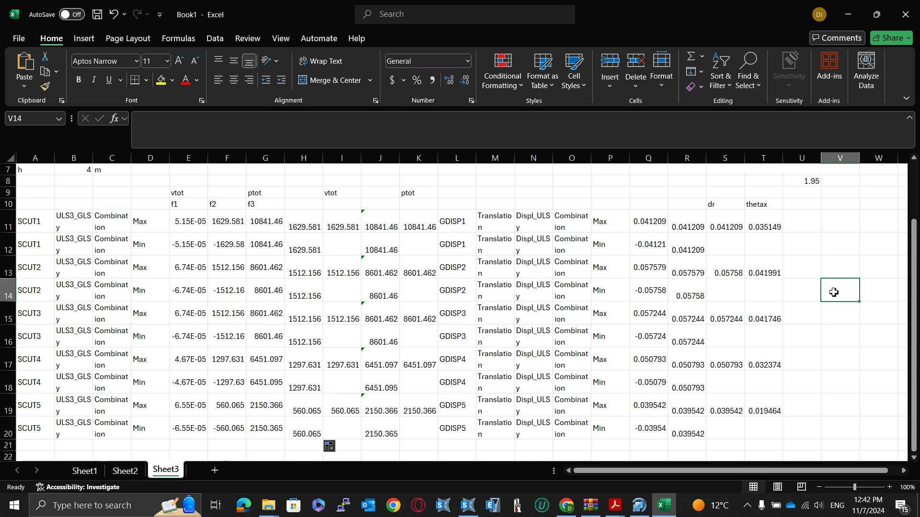
Step: Rename the T10 header to thetay and compare the table with the x-direction one on Sheet2
{"action": "double_click", "coordinate": [777, 205]}
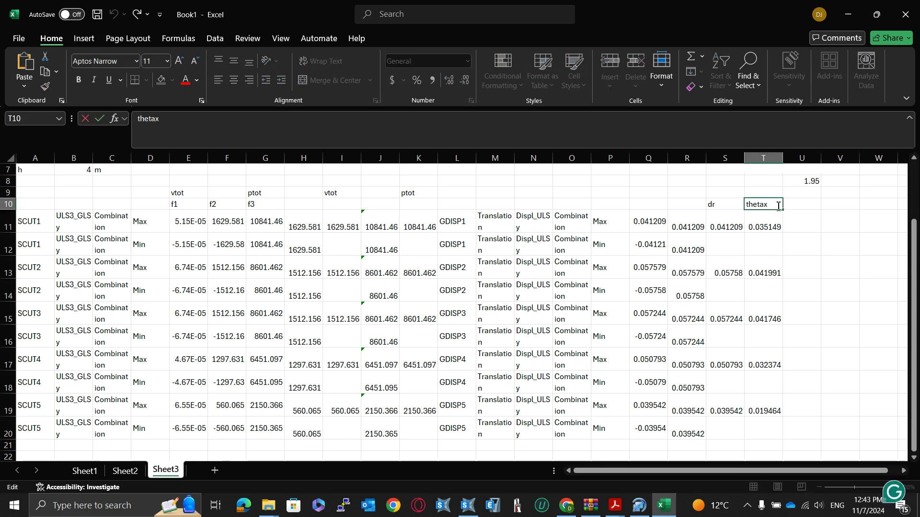
{"action": "key", "text": "BackSpace"}
{"action": "type", "text": "y"}
{"action": "key", "text": "Return"}
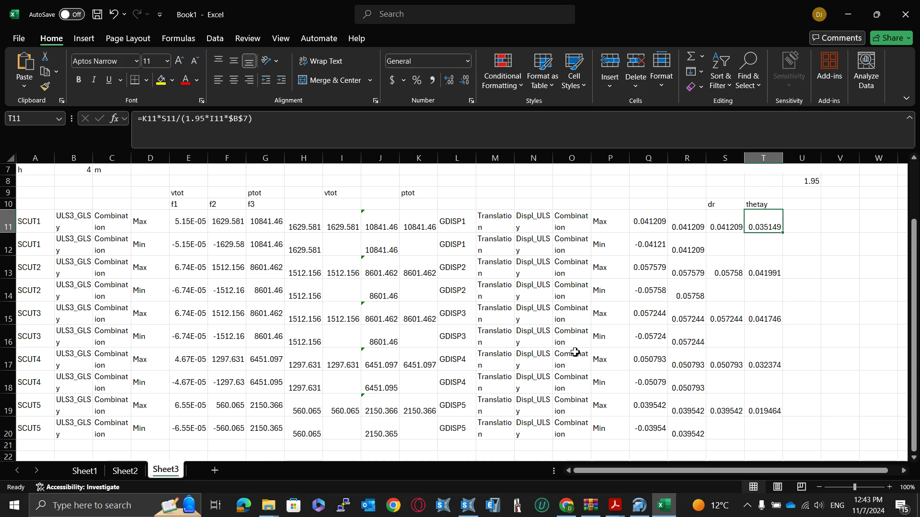
{"action": "left_click", "coordinate": [143, 473]}
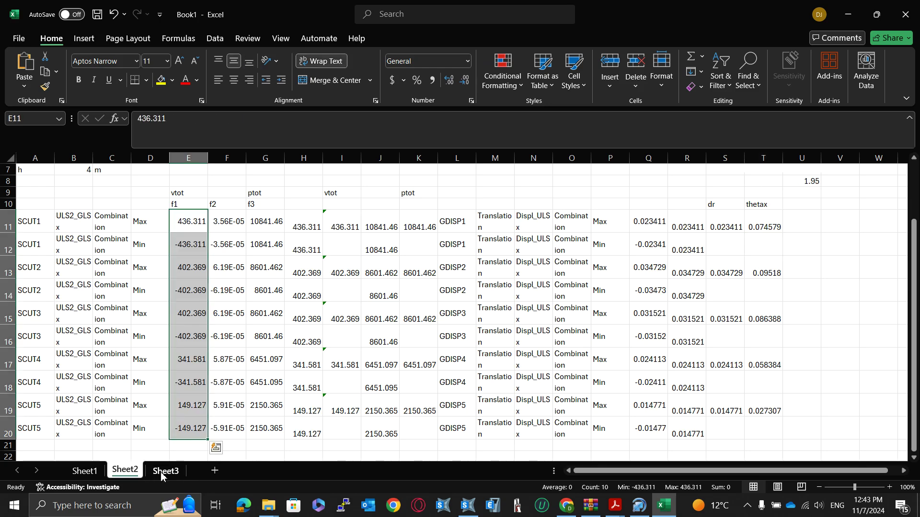
{"action": "left_click", "coordinate": [161, 473]}
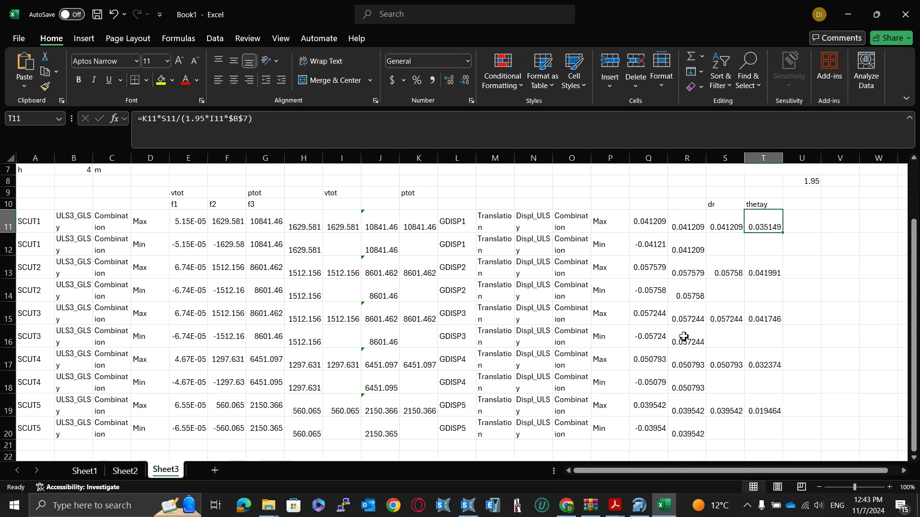
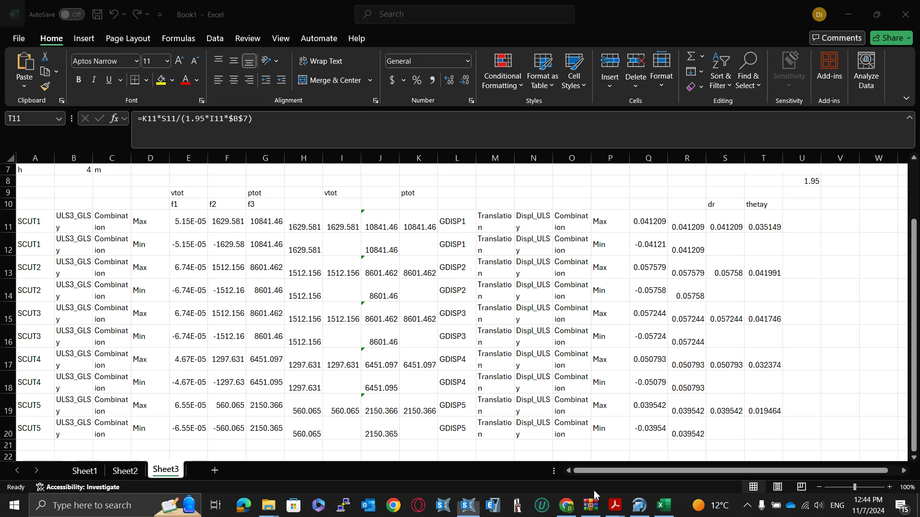
Step: Check the qR factors for steel frames in the PDF's Table 11.3 against the formulas in U8 and T11 of the spreadsheet
{"action": "key", "text": "alt+Tab"}
{"action": "mouse_move", "coordinate": [613, 506]}
{"action": "left_click", "coordinate": [726, 455]}
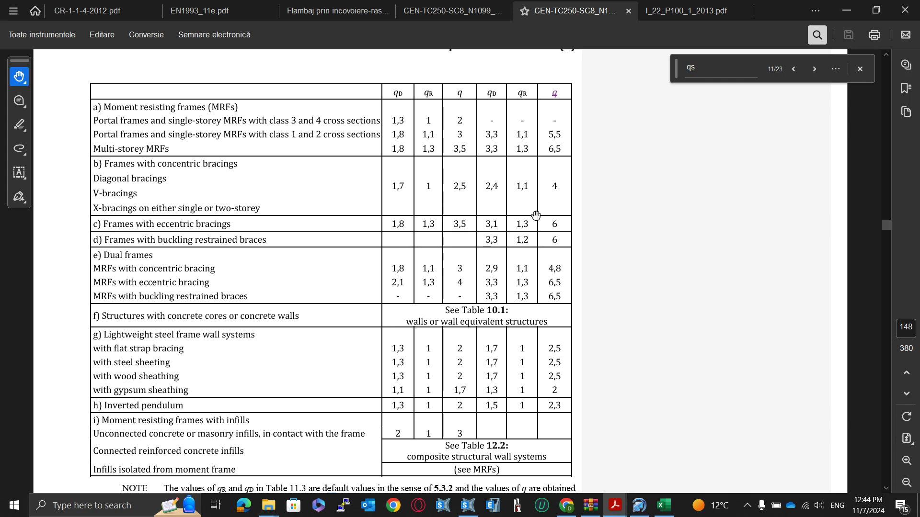
{"action": "key", "text": "alt+Tab"}
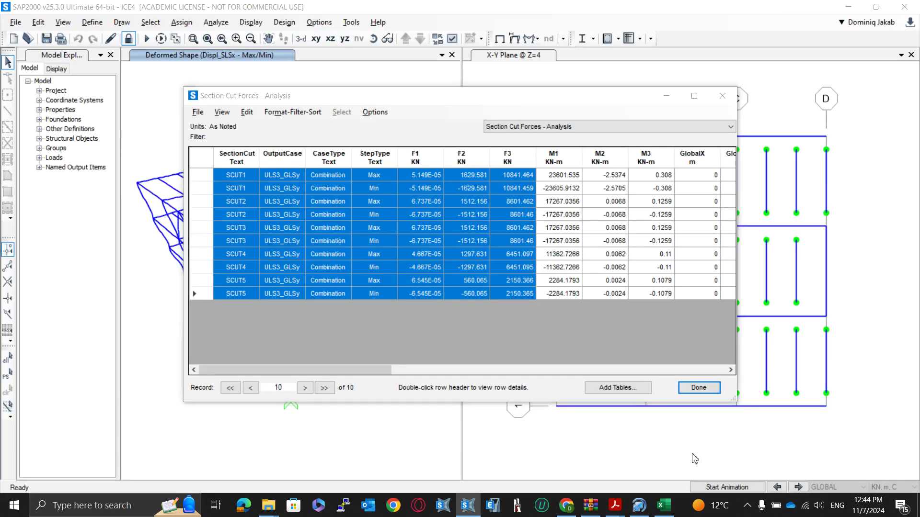
{"action": "key", "text": "alt+Tab"}
{"action": "key", "text": "alt+Tab+Tab"}
{"action": "left_click", "coordinate": [811, 182]}
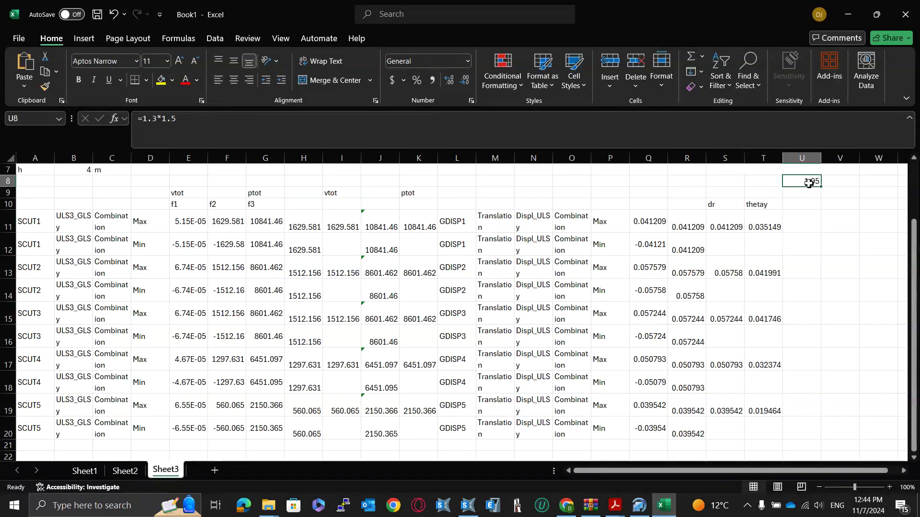
{"action": "key", "text": "alt+Tab"}
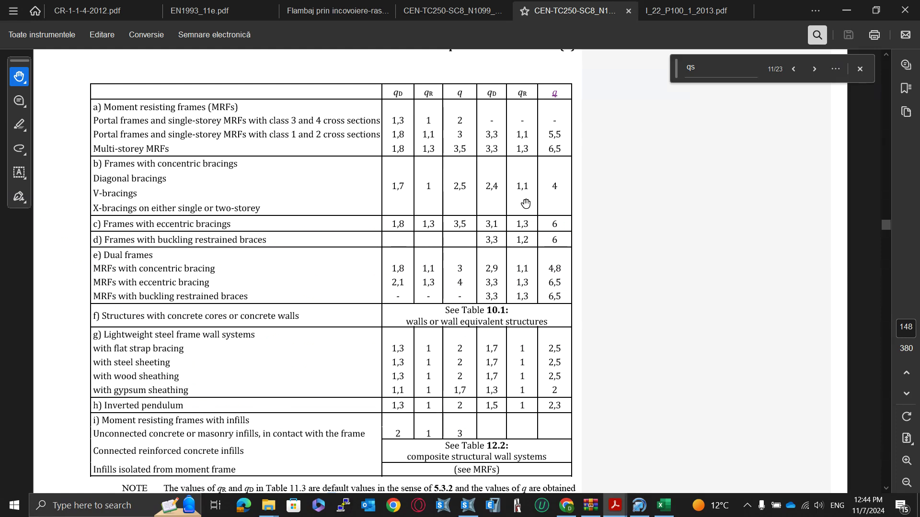
{"action": "key", "text": "alt+Tab"}
{"action": "left_click", "coordinate": [753, 226]}
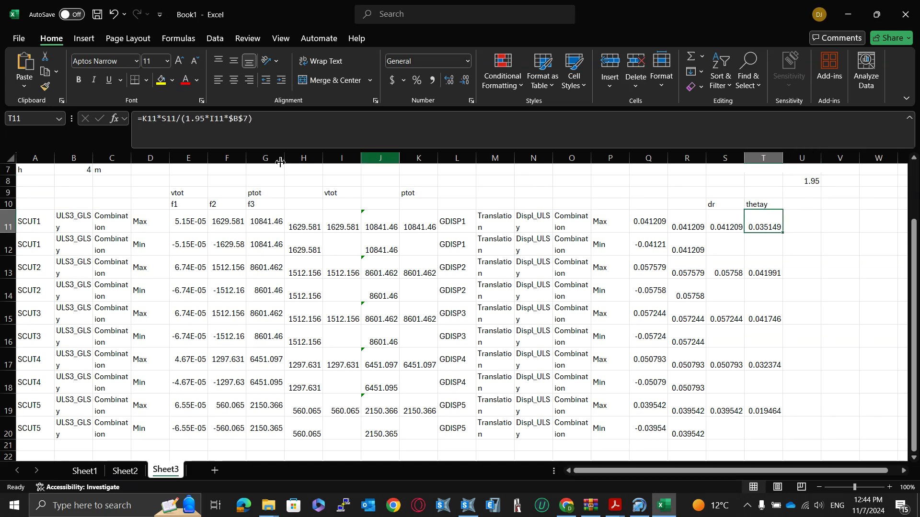
{"action": "left_click", "coordinate": [204, 123]}
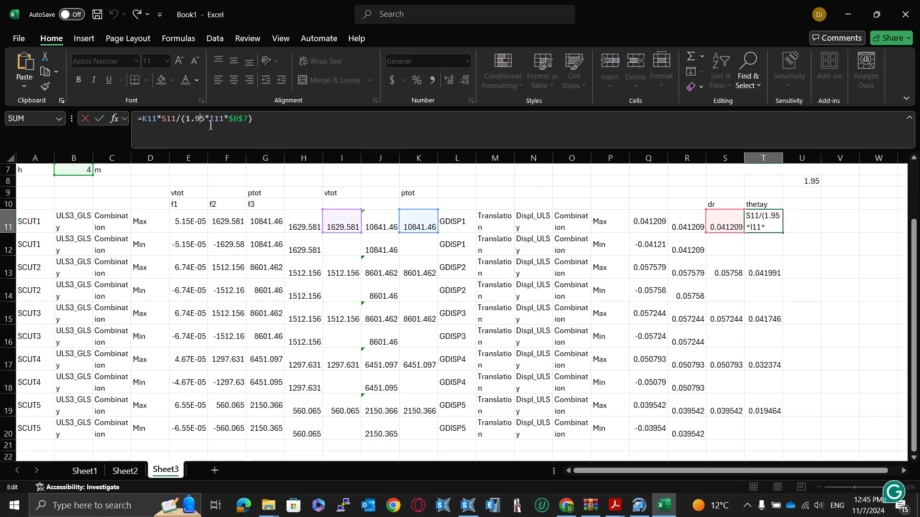
{"action": "key", "text": "Escape"}
Step: Change the factor formula in U8 to =1.1*1.4
{"action": "left_click", "coordinate": [806, 181]}
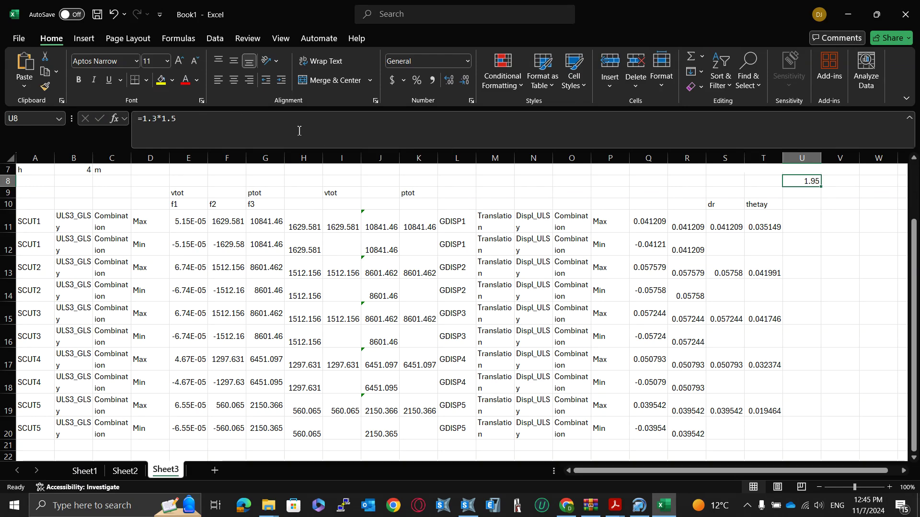
{"action": "left_click", "coordinate": [182, 117]}
{"action": "key", "text": "BackSpace"}
{"action": "key", "text": "BackSpace"}
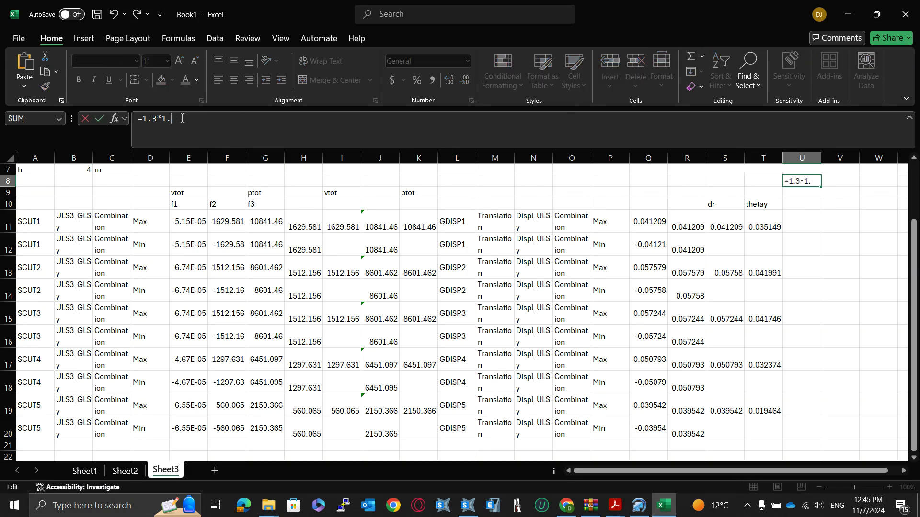
{"action": "key", "text": "BackSpace"}
{"action": "key", "text": "BackSpace"}
{"action": "key", "text": "BackSpace"}
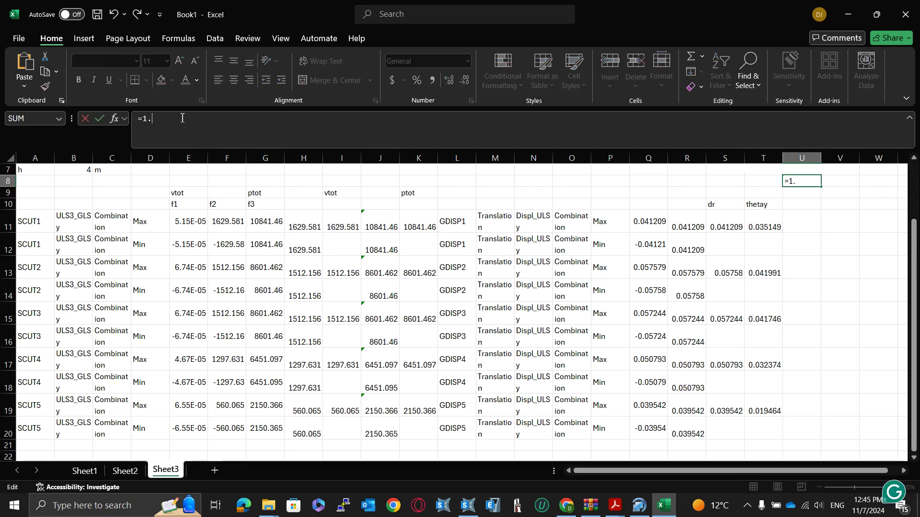
{"action": "type", "text": "1*1.4"}
{"action": "key", "text": "Return"}
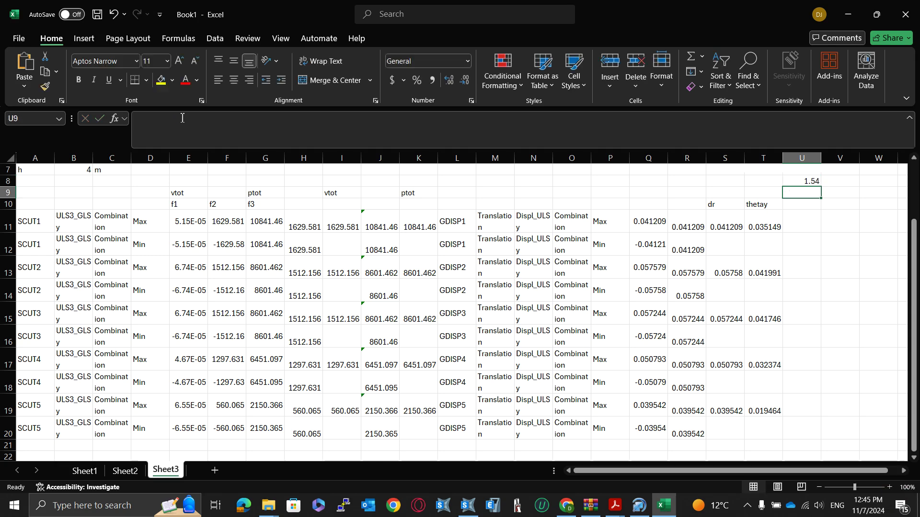
{"action": "key", "text": "Up"}
{"action": "key", "text": "F1"}
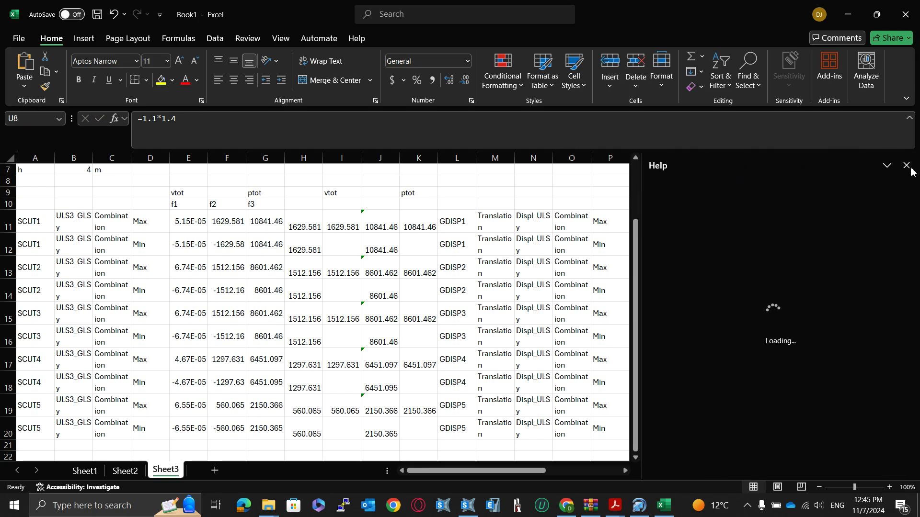
{"action": "left_click", "coordinate": [618, 194]}
{"action": "left_click", "coordinate": [906, 165]}
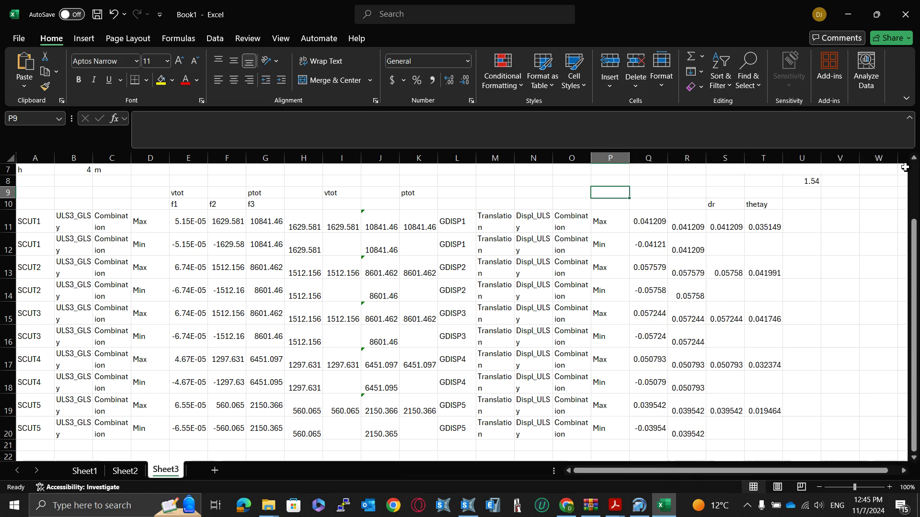
Step: Correct the factor formula in U8 to =1.1*1.5
{"action": "left_click", "coordinate": [819, 185]}
{"action": "left_click", "coordinate": [321, 138]}
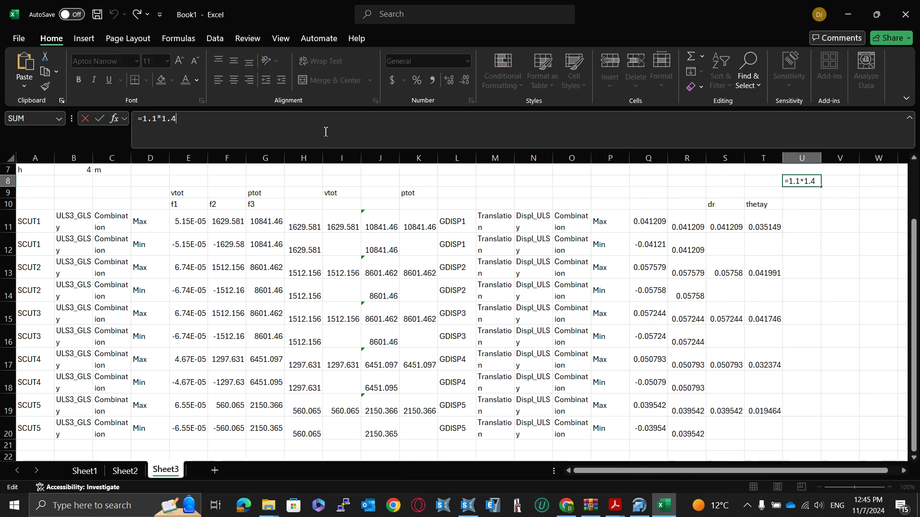
{"action": "key", "text": "BackSpace"}
{"action": "type", "text": "5"}
{"action": "key", "text": "Return"}
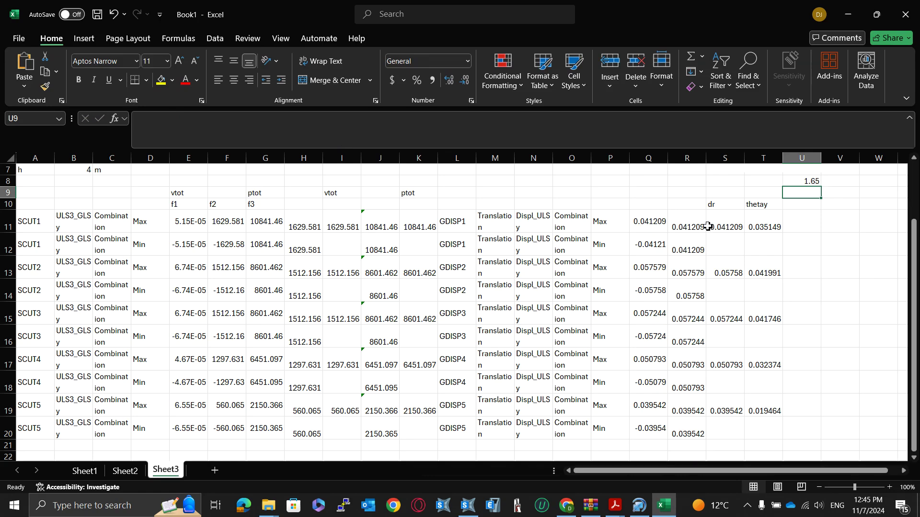
Step: Set the numeric factor in the T11 thetay formula to 1.55
{"action": "key", "text": "Down"}
{"action": "key", "text": "Down"}
{"action": "key", "text": "Left"}
{"action": "left_click", "coordinate": [200, 122]}
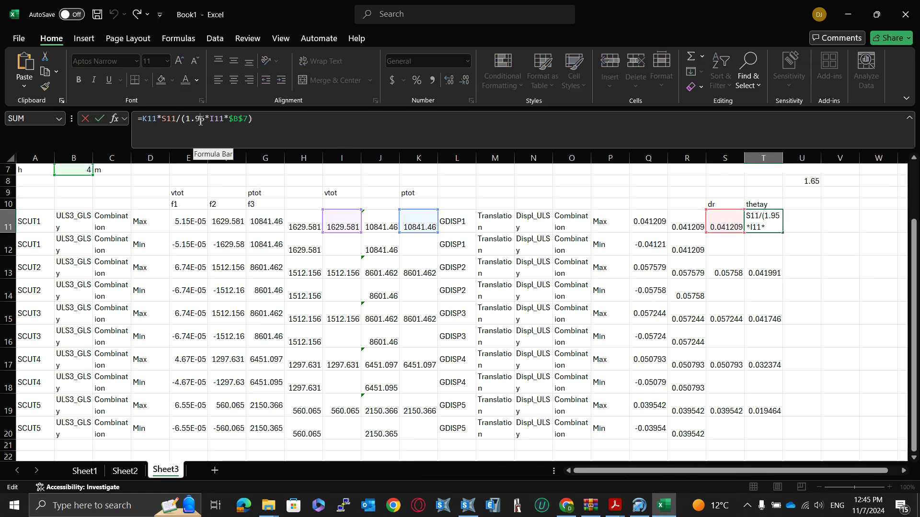
{"action": "key", "text": "BackSpace"}
{"action": "type", "text": "5"}
{"action": "key", "text": "Return"}
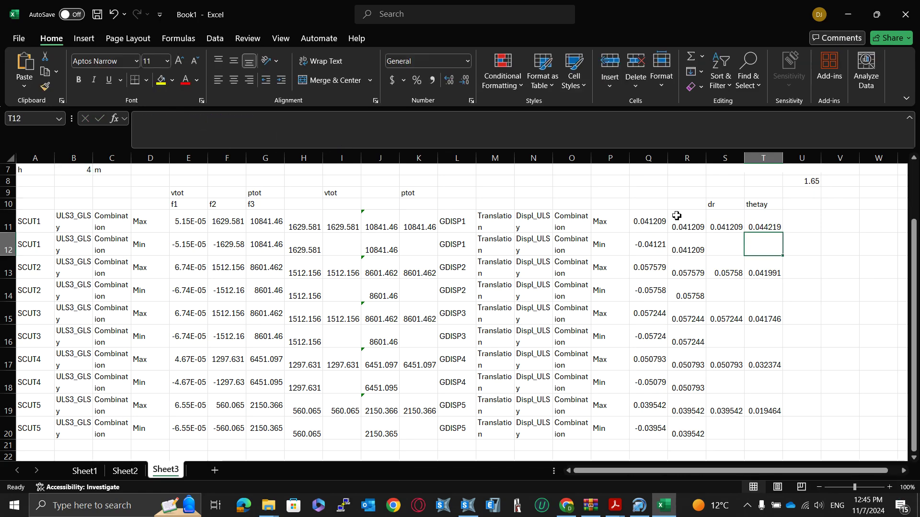
Step: Set the numeric factor in the T11 thetay formula to 1.65
{"action": "left_click", "coordinate": [760, 221]}
{"action": "left_click", "coordinate": [204, 120]}
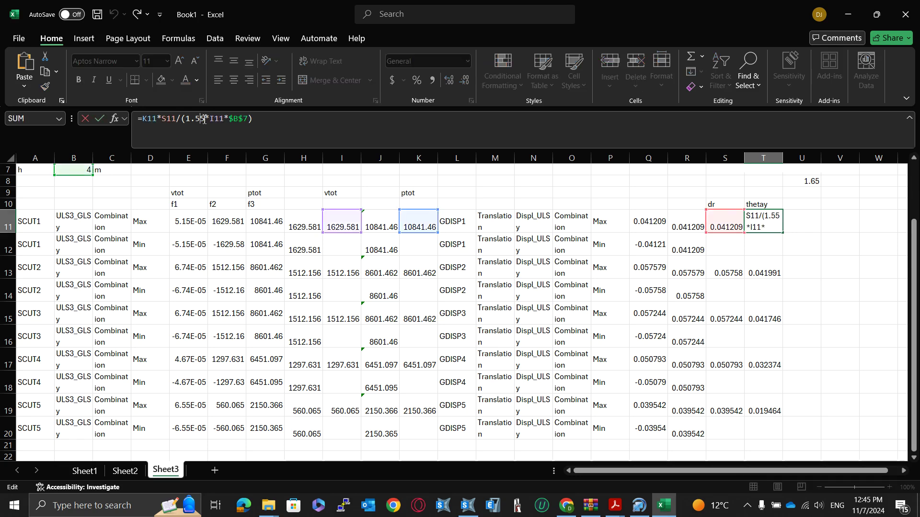
{"action": "key", "text": "BackSpace"}
{"action": "type", "text": "6"}
{"action": "key", "text": "Return"}
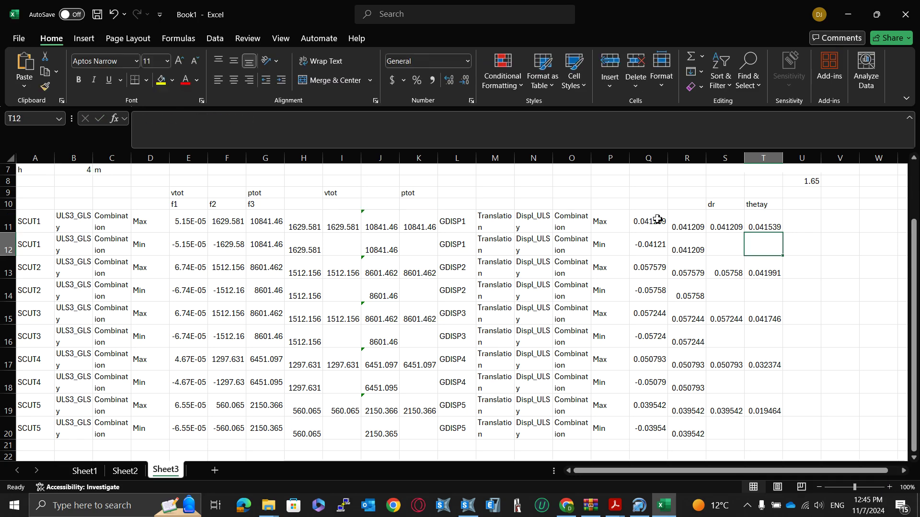
Step: Copy the T11 thetay formula into T13, T15, T17 and T19, and end the copy mode
{"action": "left_click", "coordinate": [762, 223]}
{"action": "key", "text": "ctrl+c"}
{"action": "left_click", "coordinate": [768, 273]}
{"action": "key", "text": "ctrl+v"}
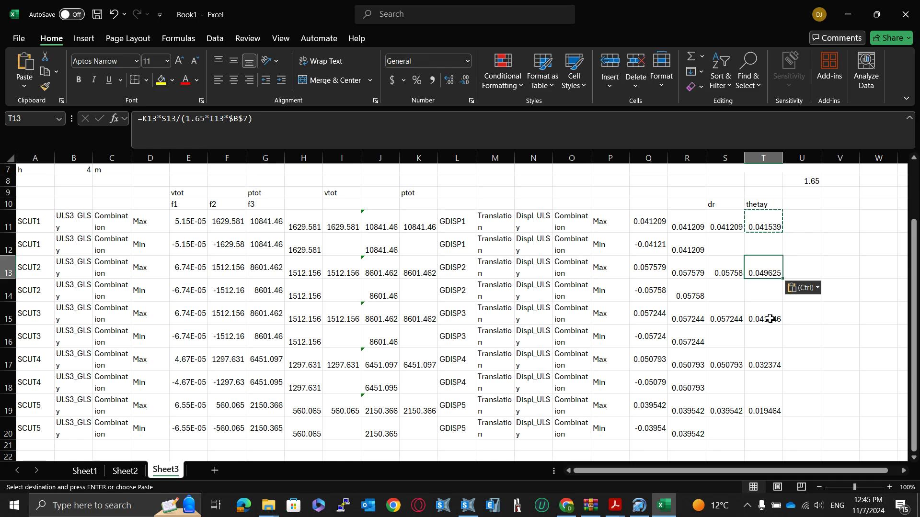
{"action": "left_click", "coordinate": [766, 318]}
{"action": "key", "text": "ctrl+v"}
{"action": "left_click", "coordinate": [768, 364]}
{"action": "key", "text": "ctrl+v"}
{"action": "left_click", "coordinate": [775, 413]}
{"action": "key", "text": "ctrl+v"}
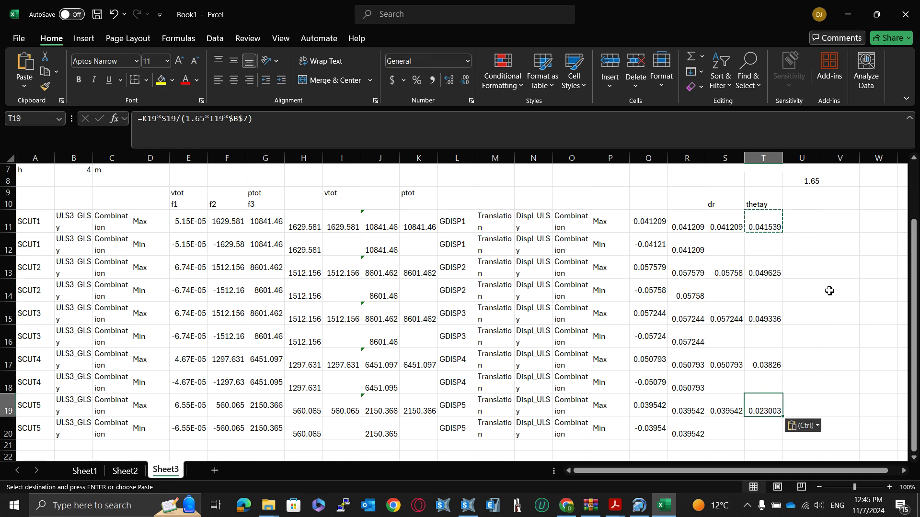
{"action": "left_click", "coordinate": [829, 290]}
{"action": "key", "text": "Escape"}
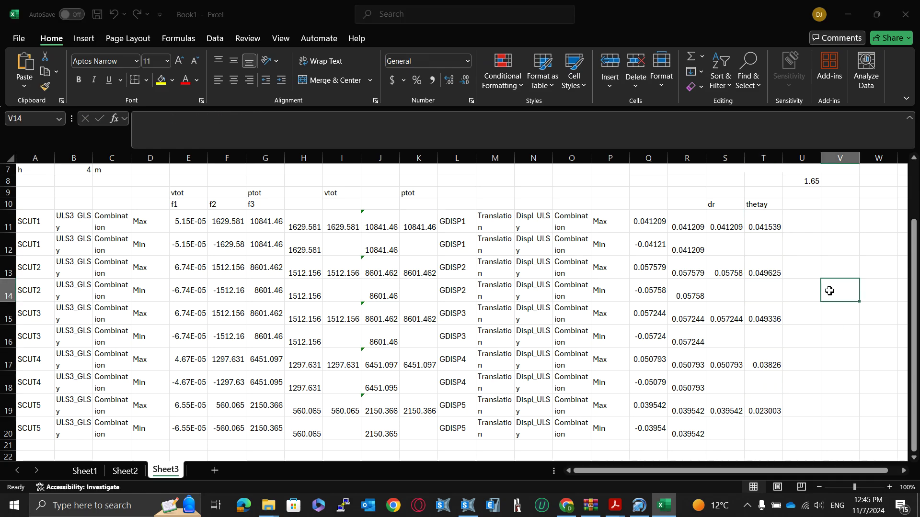
{"action": "key", "text": "ctrl+s"}
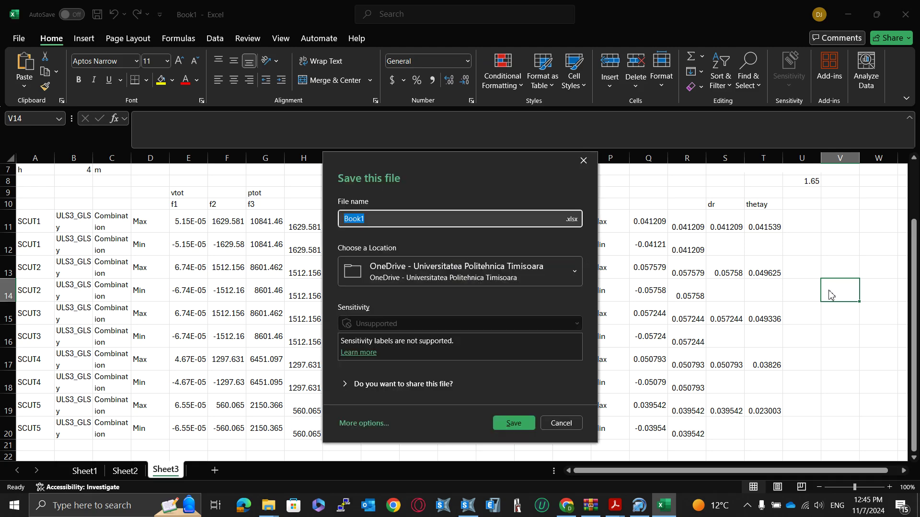
{"action": "left_click", "coordinate": [571, 426]}
{"action": "left_click", "coordinate": [807, 254]}
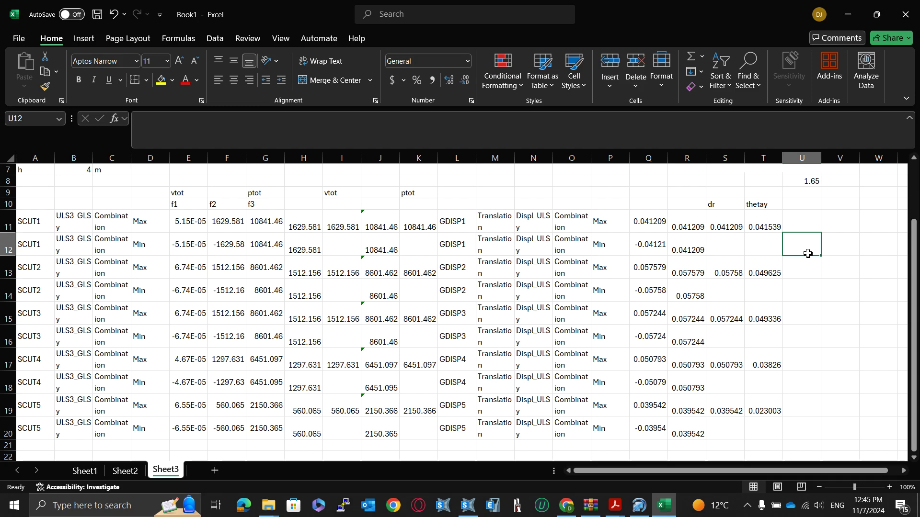
Step: Compare the SCUT1 Max f2 force on Sheet3 with the SCUT1 Max f1 force on Sheet2
{"action": "left_click", "coordinate": [228, 223]}
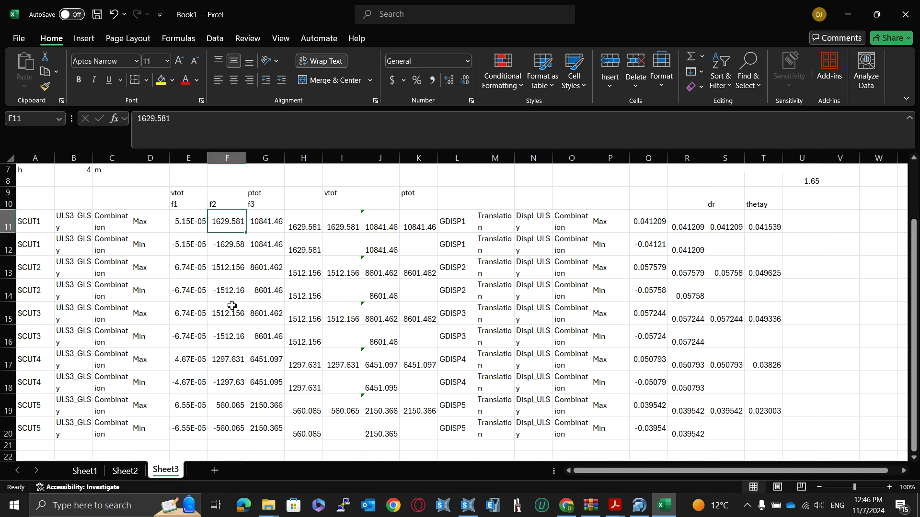
{"action": "left_click", "coordinate": [124, 471]}
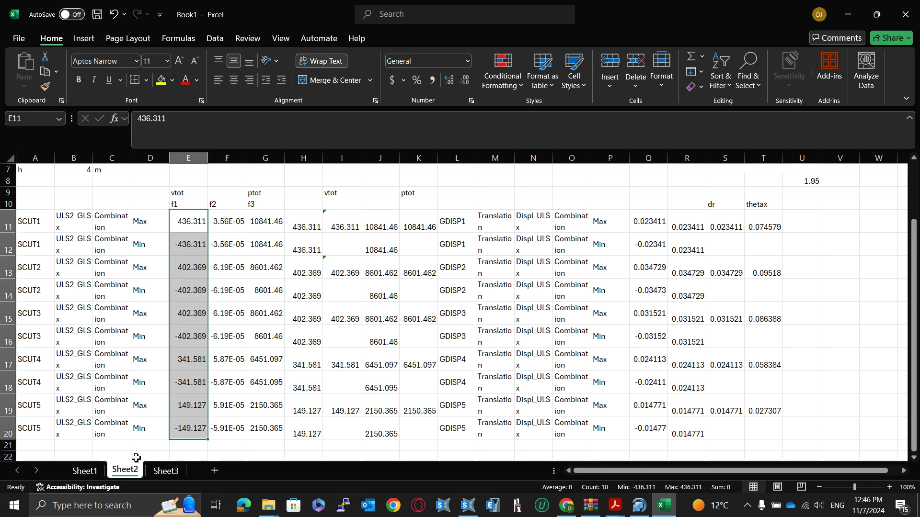
{"action": "left_click", "coordinate": [195, 223]}
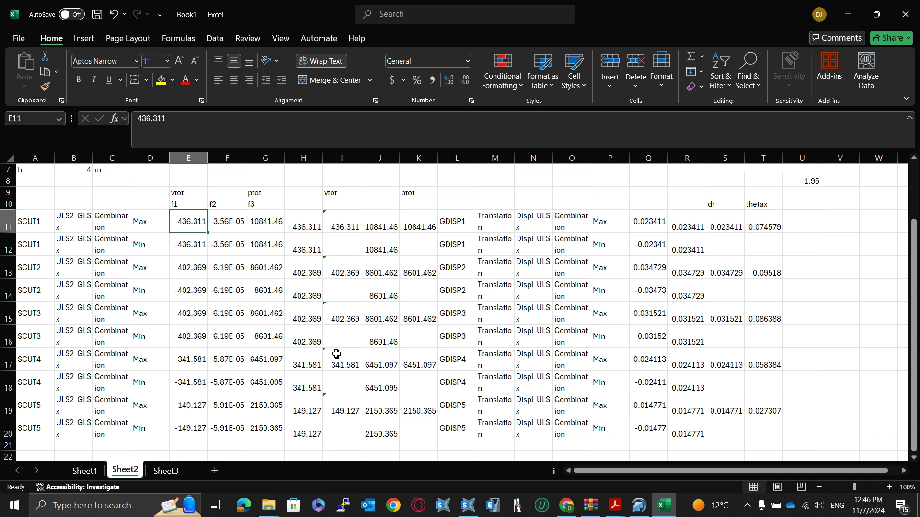
{"action": "left_click", "coordinate": [166, 471]}
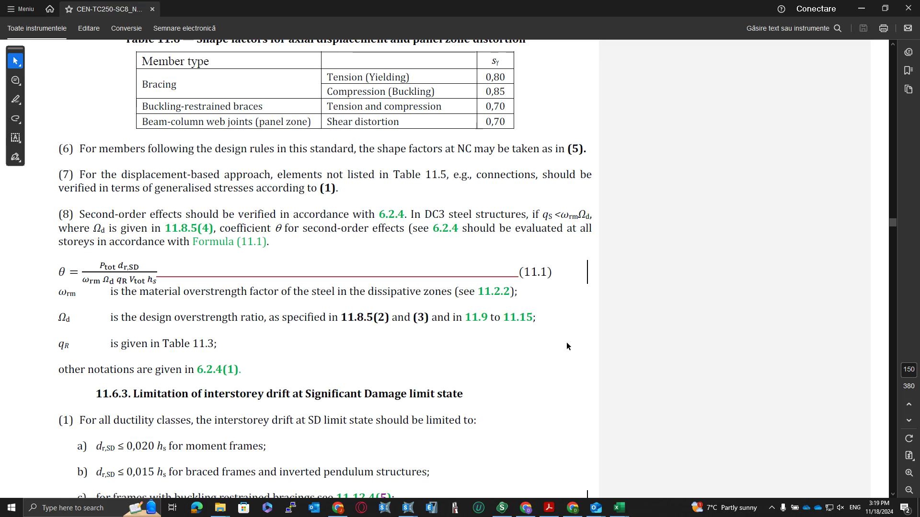
Step: Examine Formula (11.1) for the second-order coefficient and the behaviour factors of Table 11.3 in the prEN 1998-1-2 document
{"action": "scroll", "coordinate": [567, 346], "scroll_direction": "down", "scroll_amount": 3}
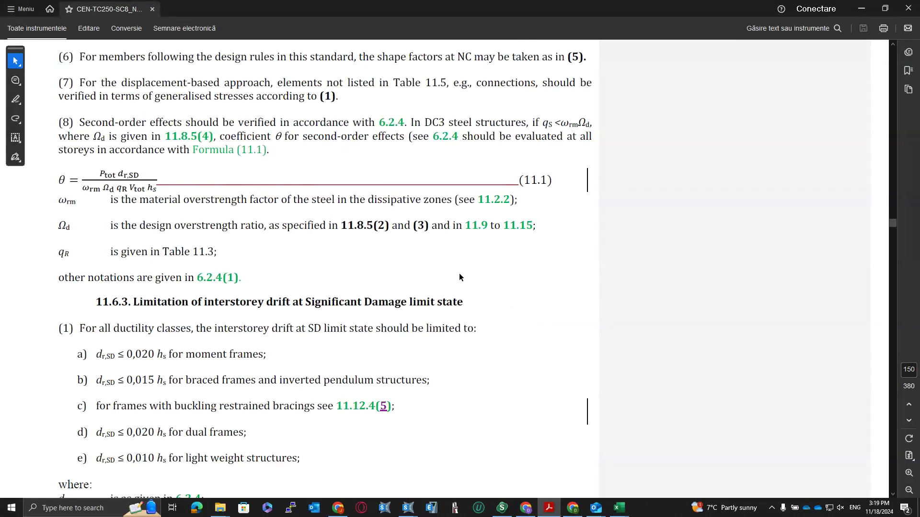
{"action": "scroll", "coordinate": [458, 273], "scroll_direction": "down", "scroll_amount": 5, "text": "ctrl"}
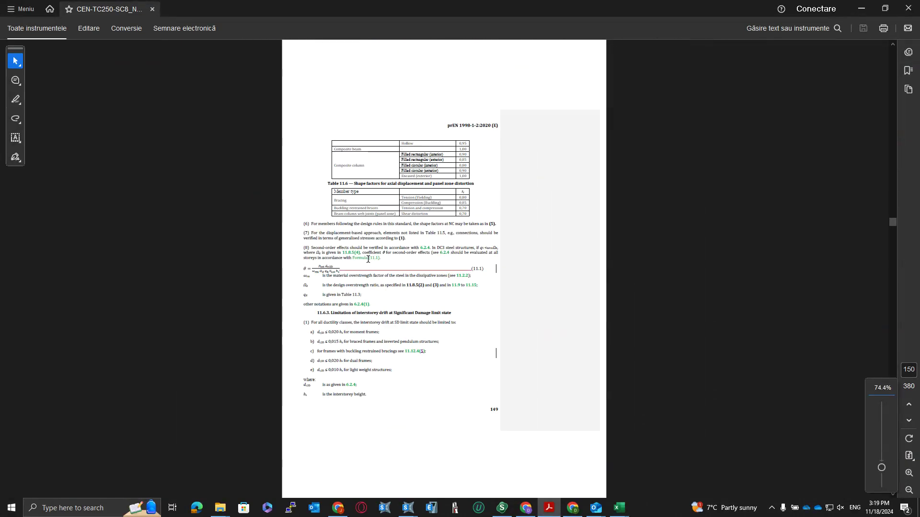
{"action": "scroll", "coordinate": [368, 260], "scroll_direction": "up", "scroll_amount": 2}
{"action": "scroll", "coordinate": [394, 220], "scroll_direction": "up", "scroll_amount": 2}
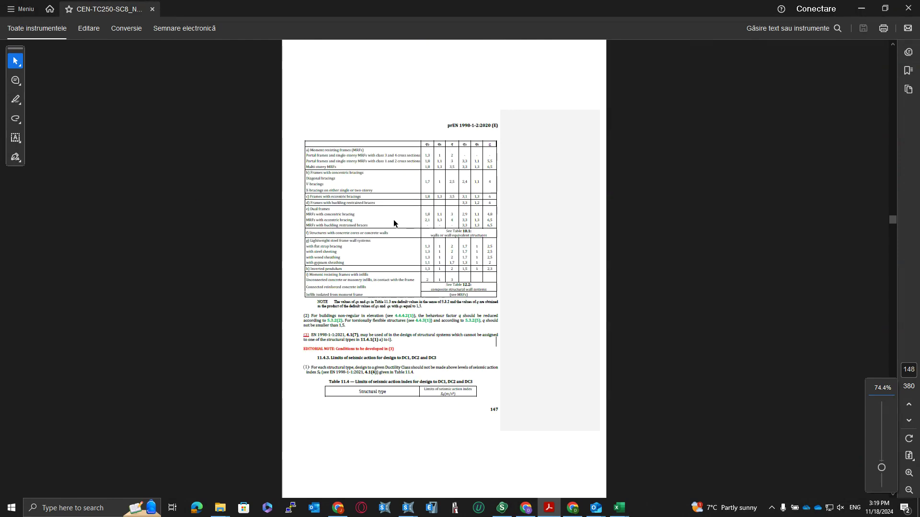
{"action": "scroll", "coordinate": [450, 278], "scroll_direction": "up", "scroll_amount": 2}
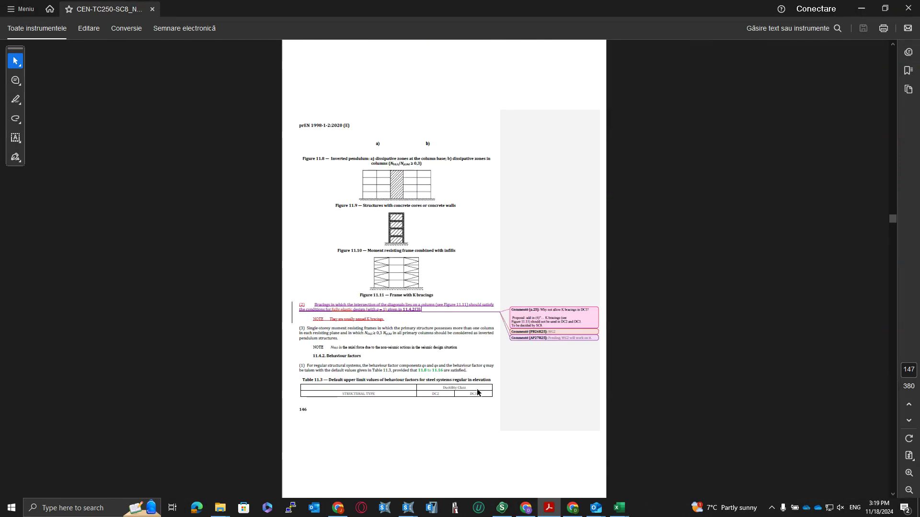
{"action": "scroll", "coordinate": [474, 400], "scroll_direction": "up", "scroll_amount": 1, "text": "ctrl"}
{"action": "scroll", "coordinate": [491, 404], "scroll_direction": "down", "scroll_amount": 1, "text": "ctrl"}
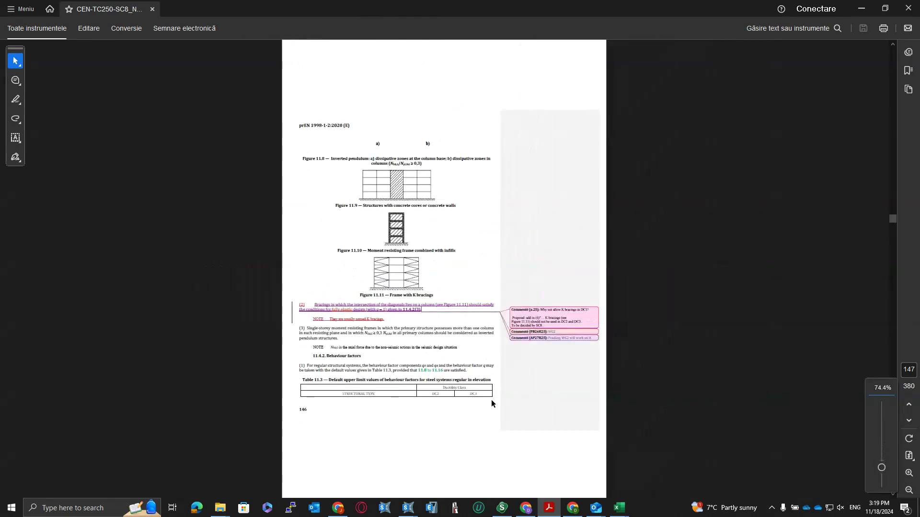
Step: Examine the section 11.8 rules and tables on overstrength factors in the standard, and return to Formula (11.1)
{"action": "scroll", "coordinate": [491, 404], "scroll_direction": "down", "scroll_amount": 8}
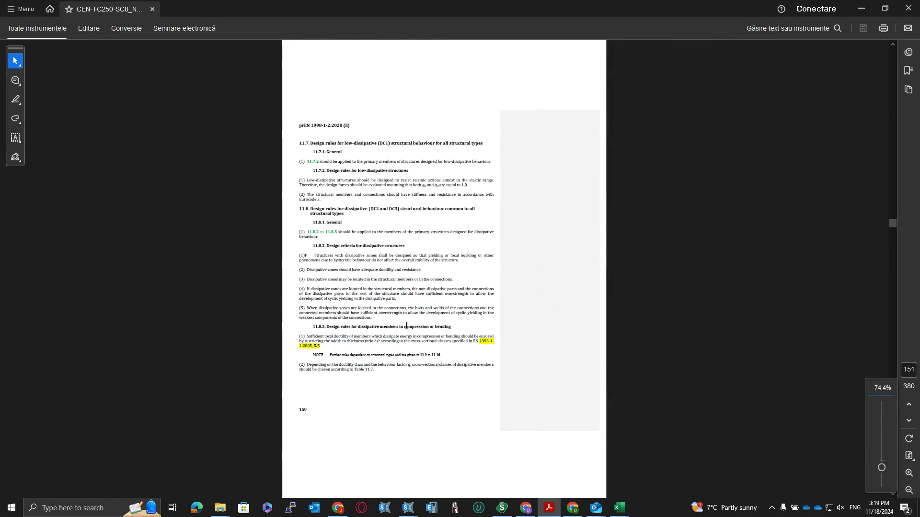
{"action": "scroll", "coordinate": [406, 325], "scroll_direction": "down", "scroll_amount": 6}
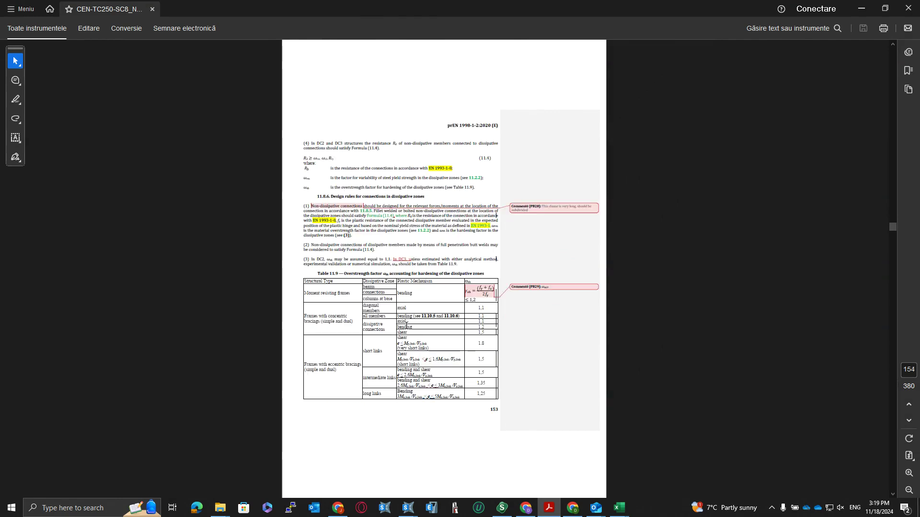
{"action": "scroll", "coordinate": [406, 326], "scroll_direction": "down", "scroll_amount": 2}
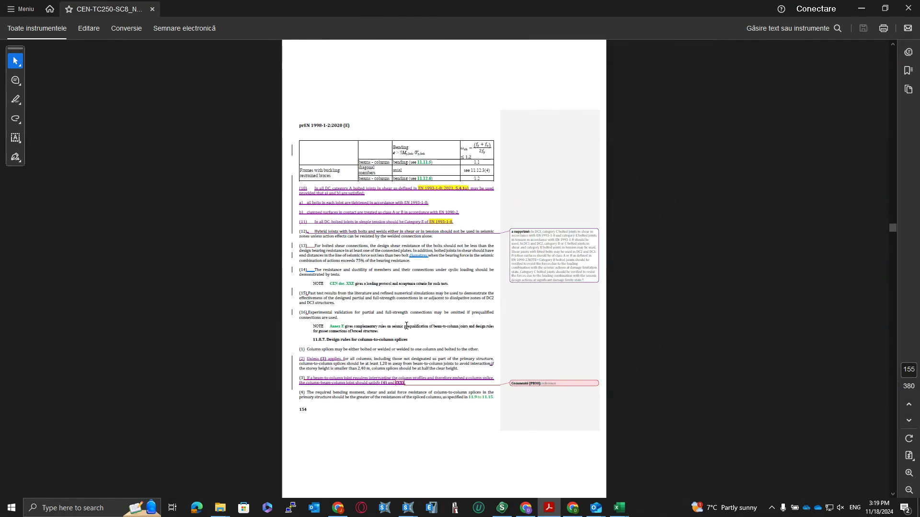
{"action": "scroll", "coordinate": [406, 326], "scroll_direction": "down", "scroll_amount": 2}
{"action": "scroll", "coordinate": [353, 348], "scroll_direction": "down", "scroll_amount": 2}
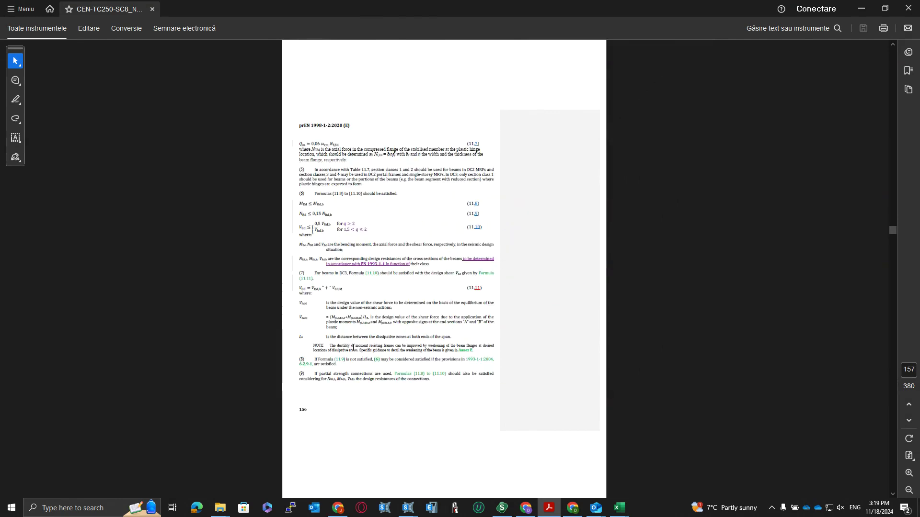
{"action": "scroll", "coordinate": [353, 348], "scroll_direction": "up", "scroll_amount": 8}
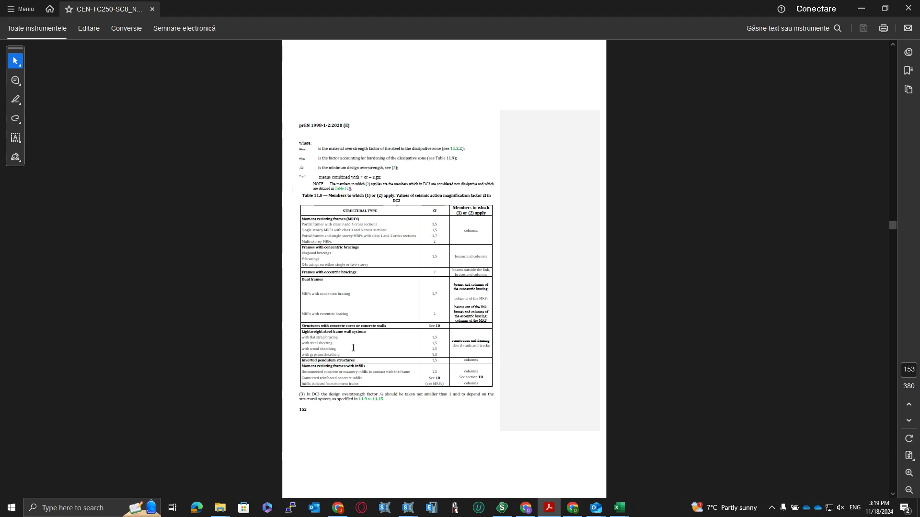
{"action": "scroll", "coordinate": [353, 349], "scroll_direction": "up", "scroll_amount": 2}
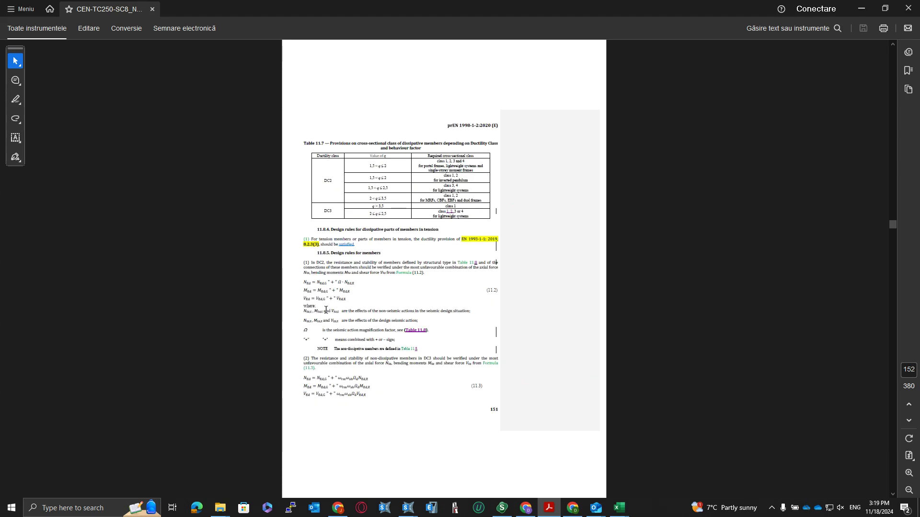
{"action": "scroll", "coordinate": [326, 310], "scroll_direction": "up", "scroll_amount": 4}
{"action": "scroll", "coordinate": [326, 310], "scroll_direction": "up", "scroll_amount": 5}
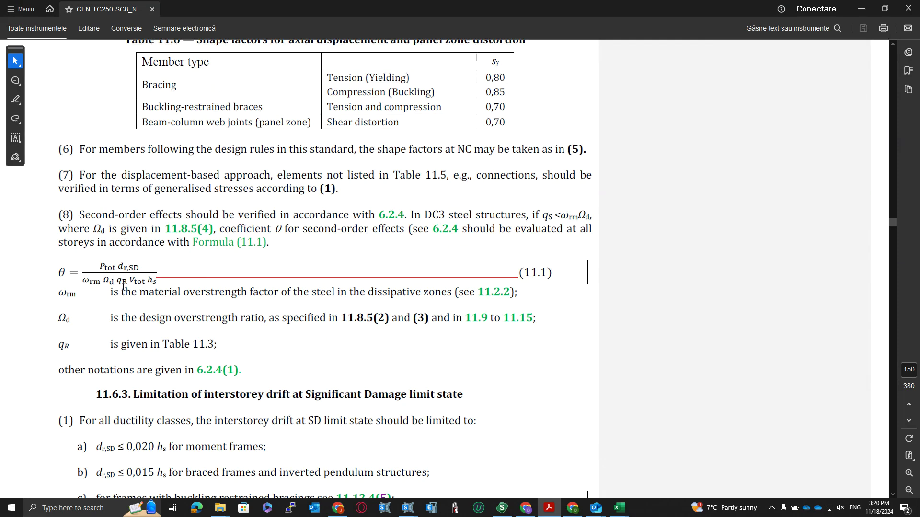
Step: Switch to the Book1 workbook in Excel and inspect the factor formula in U8 on Sheet2
{"action": "mouse_move", "coordinate": [619, 508]}
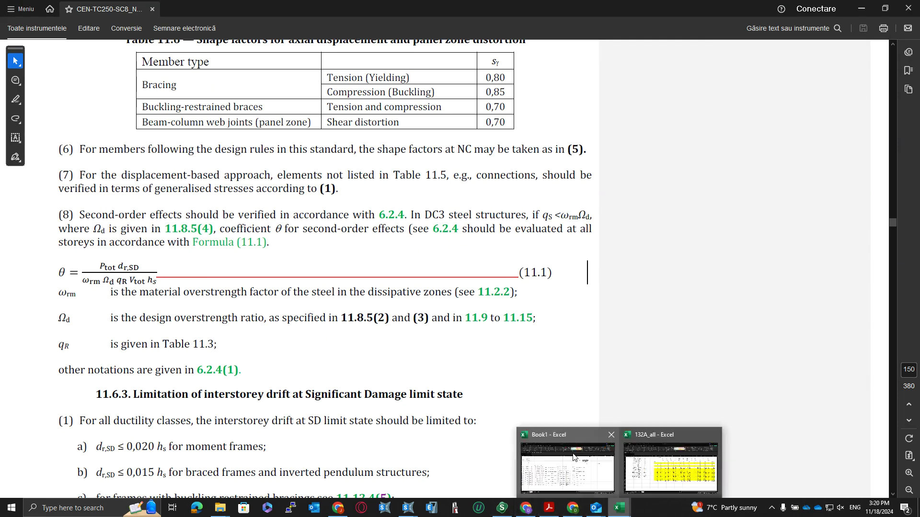
{"action": "left_click", "coordinate": [567, 453]}
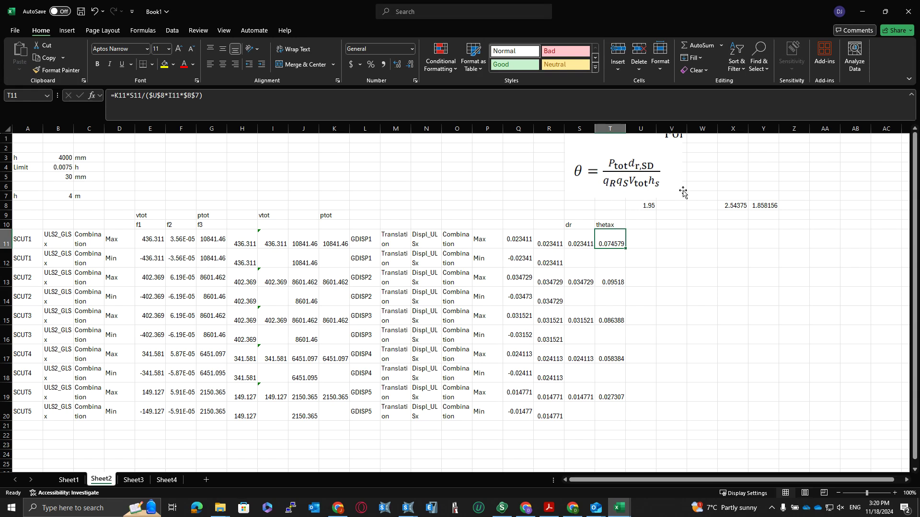
{"action": "left_click", "coordinate": [645, 207]}
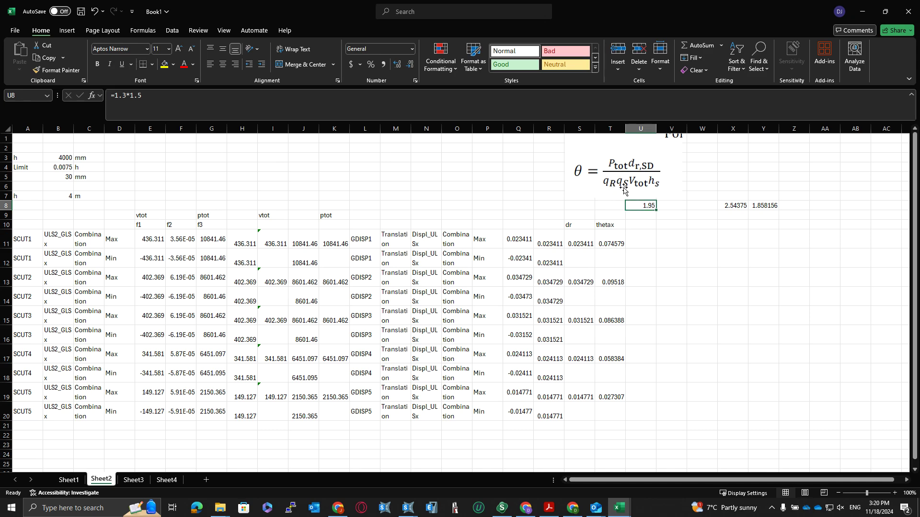
Step: Compare the design overstrength ratio definition under Formula (11.1) in the PDF with the formulas in Y8 and X8 of Sheet2
{"action": "key", "text": "alt+Tab"}
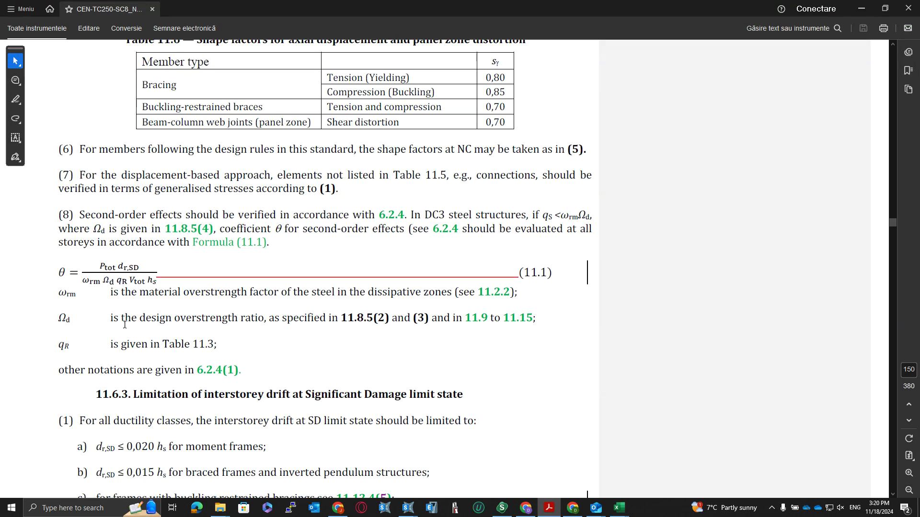
{"action": "left_click_drag", "start_coordinate": [110, 319], "coordinate": [264, 320]}
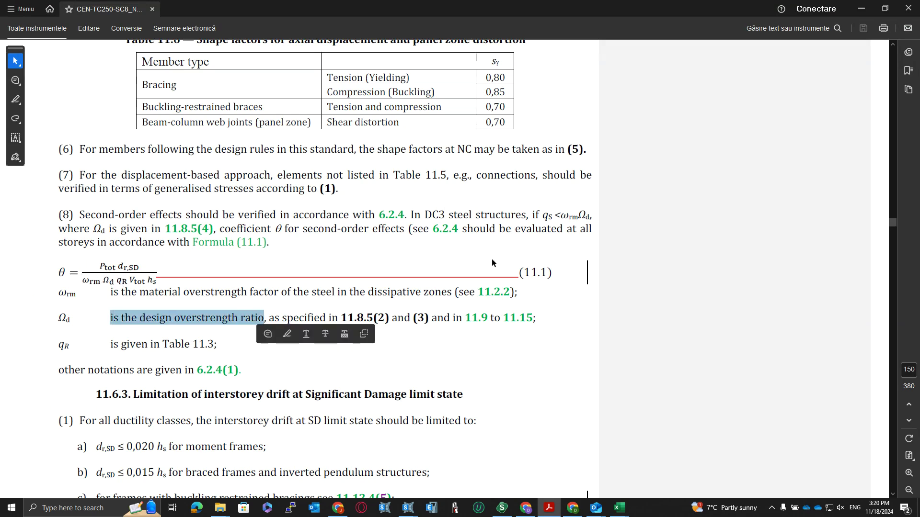
{"action": "key", "text": "alt+Tab"}
{"action": "left_click", "coordinate": [733, 235]}
{"action": "left_click", "coordinate": [763, 205]}
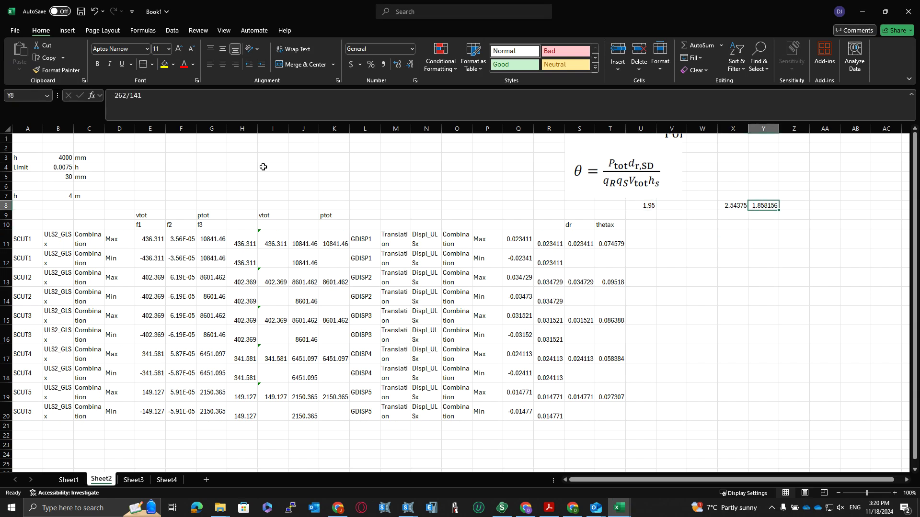
{"action": "left_click", "coordinate": [765, 312]}
{"action": "left_click", "coordinate": [732, 207]}
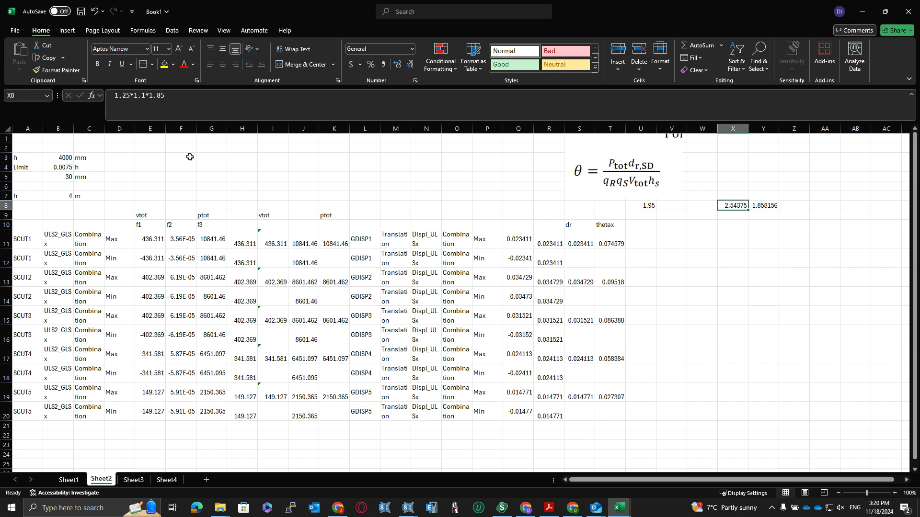
{"action": "key", "text": "alt+Tab"}
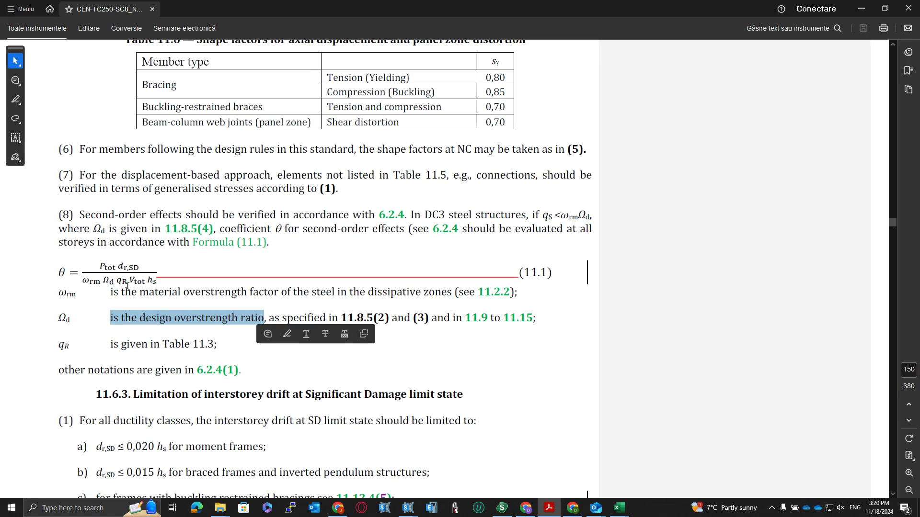
{"action": "key", "text": "alt+Tab"}
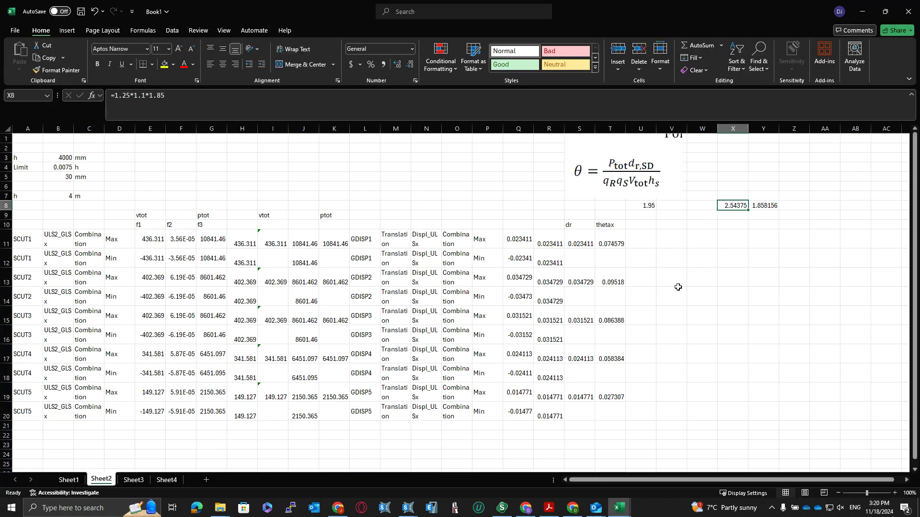
Step: Look up the DC3 qR value for multi-storey MRFs in Table 11.3 of the standard
{"action": "key", "text": "alt+Tab"}
{"action": "scroll", "coordinate": [596, 295], "scroll_direction": "down", "scroll_amount": 5}
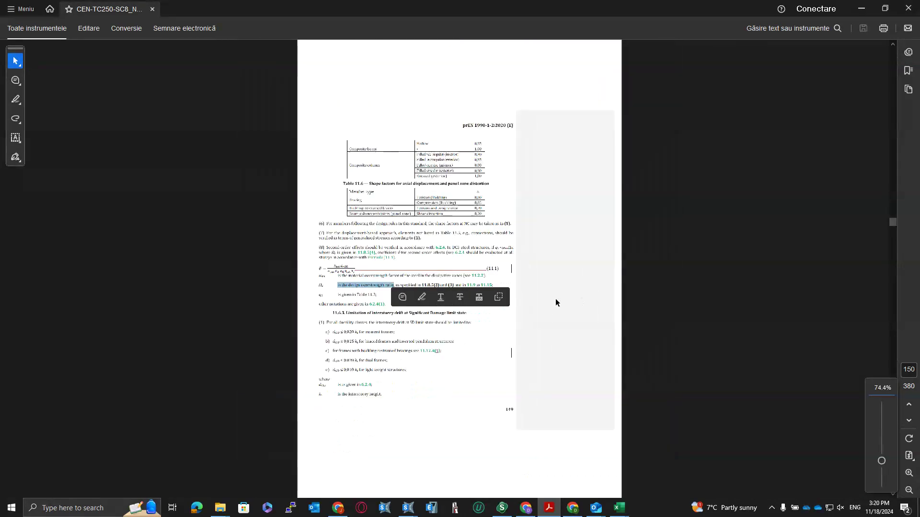
{"action": "scroll", "coordinate": [556, 298], "scroll_direction": "up", "scroll_amount": 10}
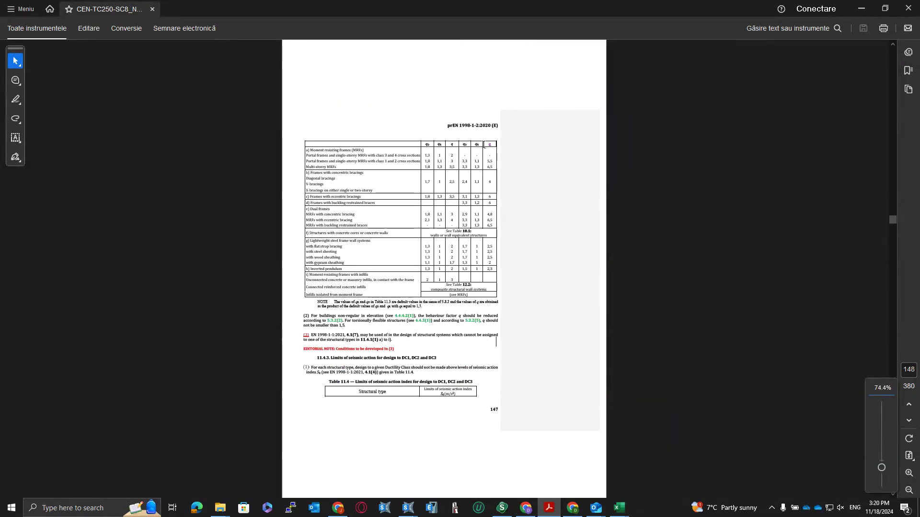
{"action": "scroll", "coordinate": [460, 158], "scroll_direction": "up", "scroll_amount": 5}
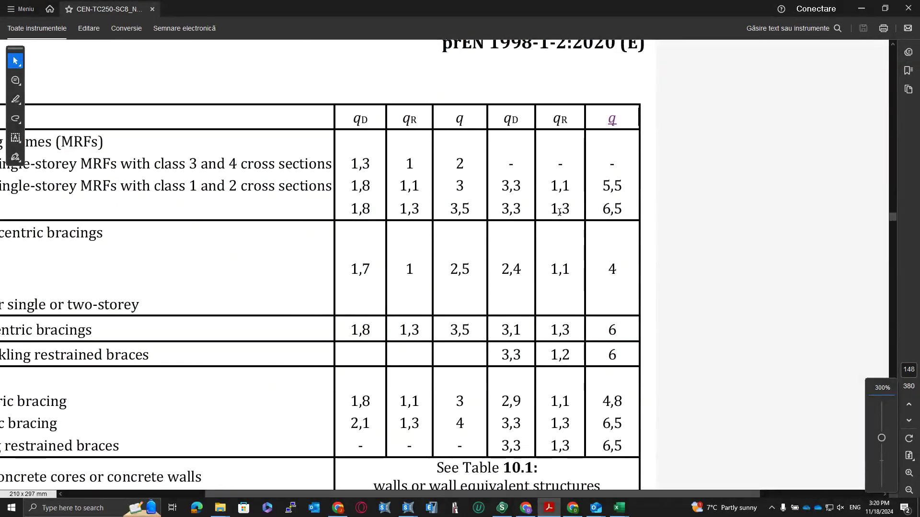
{"action": "scroll", "coordinate": [523, 178], "scroll_direction": "down", "scroll_amount": 4}
Step: Back in Excel, change the second factor in the X8 formula to 1.3, making it =1.25*1.3*1.85
{"action": "key", "text": "alt+Tab"}
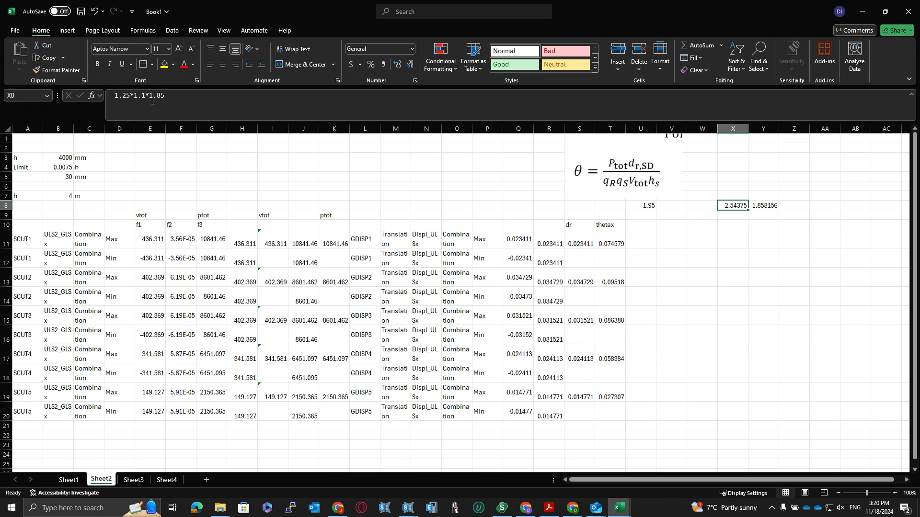
{"action": "left_click", "coordinate": [152, 95]}
{"action": "key", "text": "Left"}
{"action": "key", "text": "Left"}
{"action": "key", "text": "BackSpace"}
{"action": "type", "text": "3"}
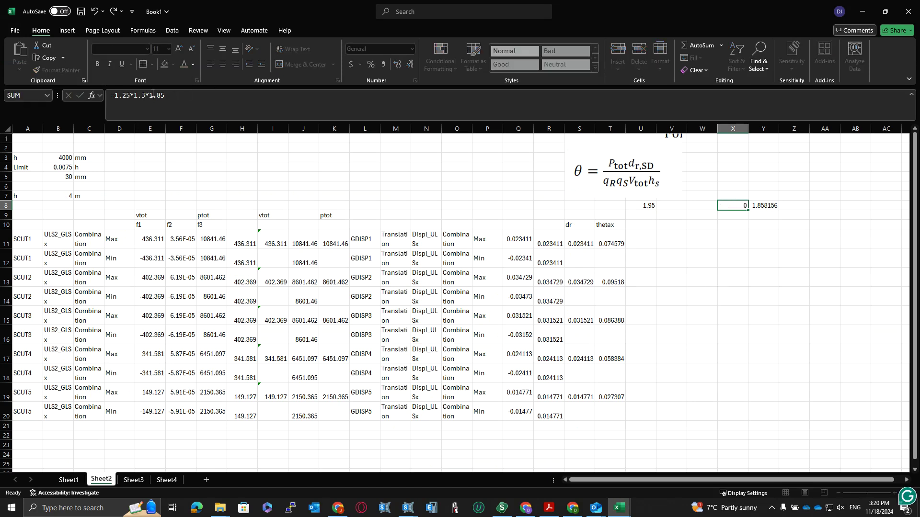
{"action": "key", "text": "Return"}
Step: Switch to SAP2000 and bring up the Steel Stress Check Data for frame 107, an IPE330 beam
{"action": "key", "text": "alt+Tab"}
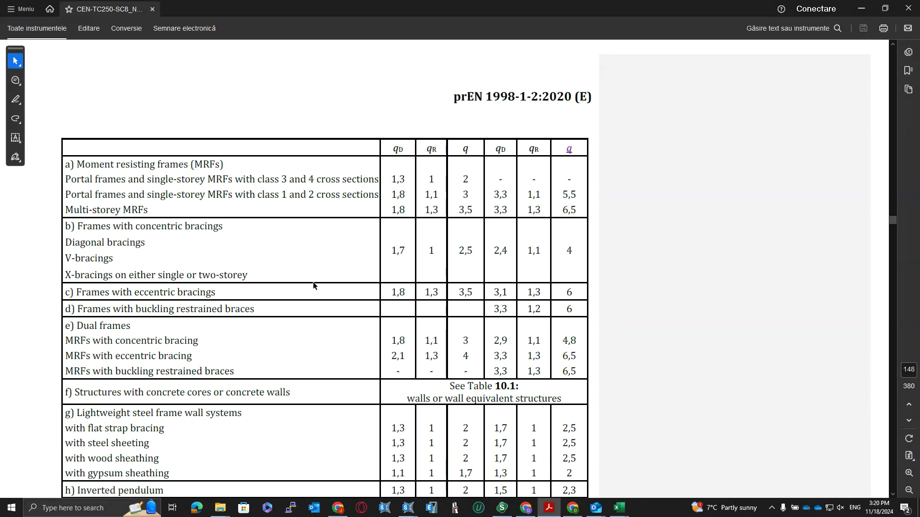
{"action": "key", "text": "alt+Tab"}
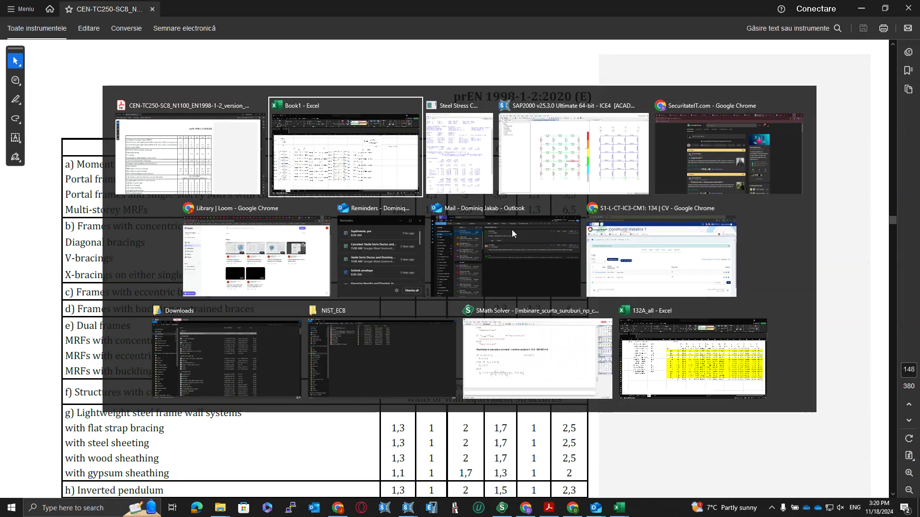
{"action": "key", "text": "alt+Tab"}
{"action": "key", "text": "alt+Tab"}
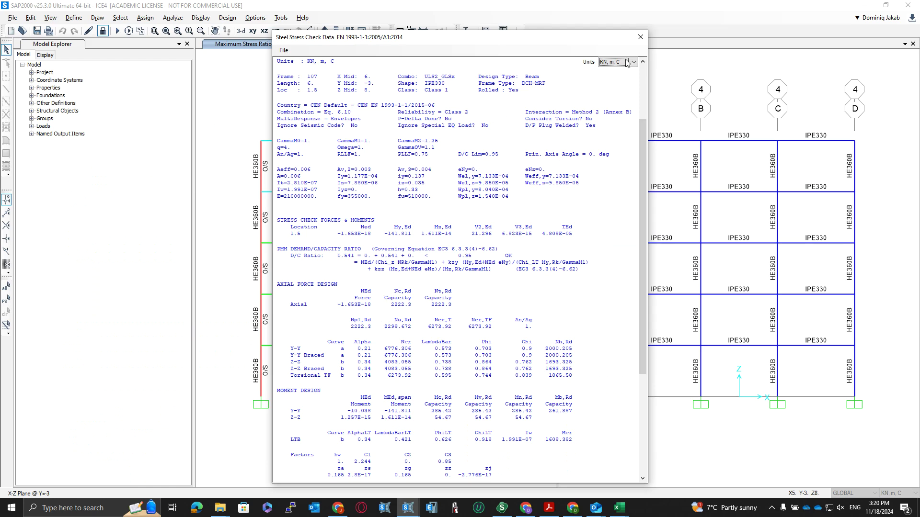
Step: Leave frame 107's check and examine frame 106's steel stress check summary for its Y-Y moment capacity Mc,Rd and design moment My,Ed
{"action": "left_click", "coordinate": [640, 38]}
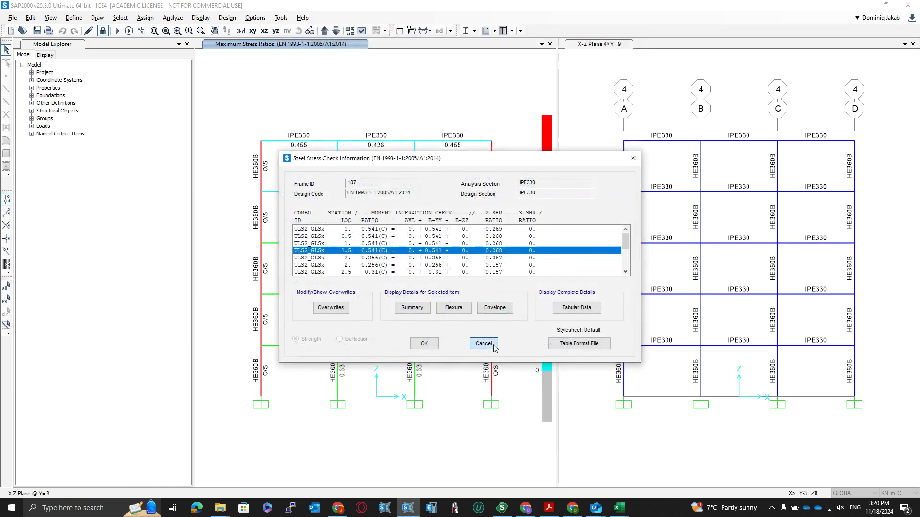
{"action": "left_click", "coordinate": [483, 344]}
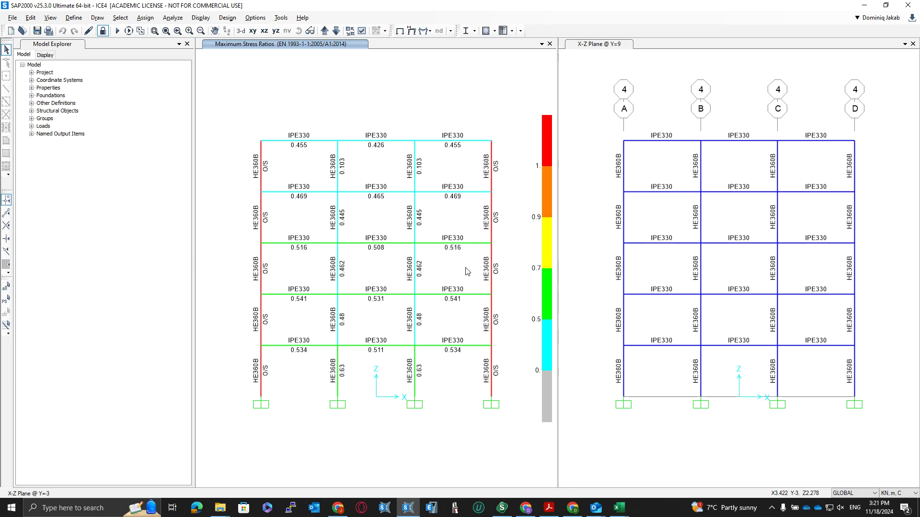
{"action": "right_click", "coordinate": [448, 348]}
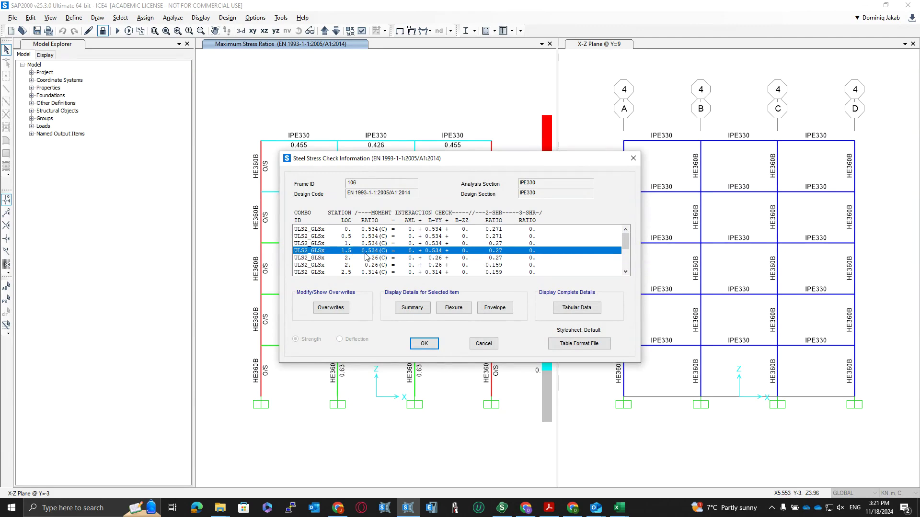
{"action": "left_click", "coordinate": [413, 308]}
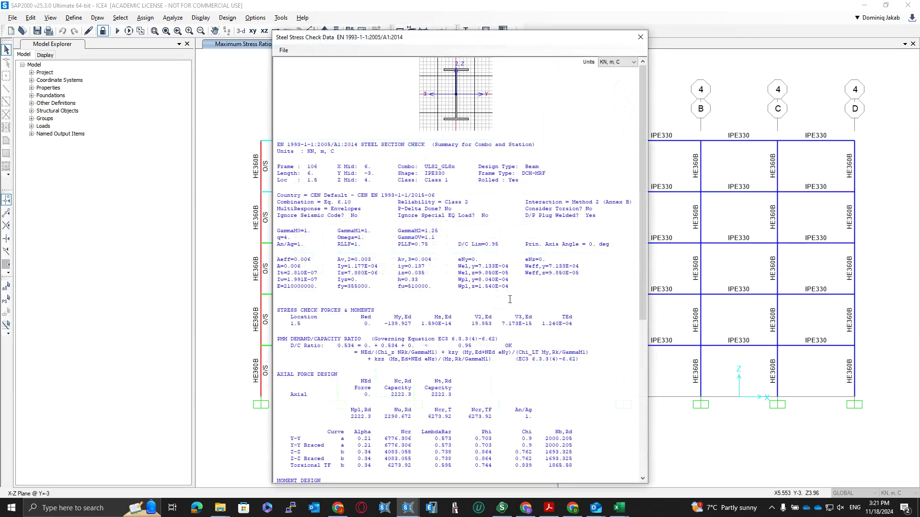
{"action": "scroll", "coordinate": [431, 337], "scroll_direction": "down", "scroll_amount": 4}
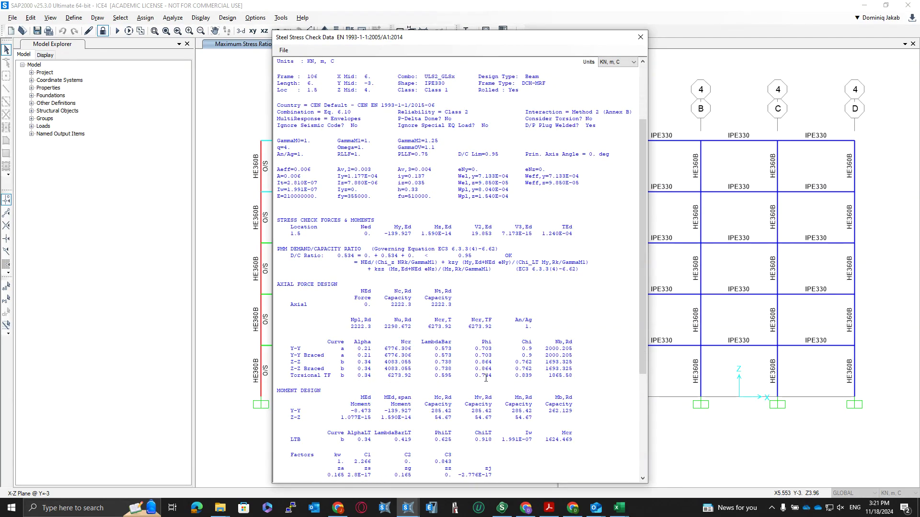
{"action": "triple_click", "coordinate": [431, 411]}
{"action": "left_click_drag", "start_coordinate": [432, 411], "coordinate": [451, 411]}
{"action": "left_click_drag", "start_coordinate": [421, 234], "coordinate": [391, 230]}
Step: Switch to Book1 in Excel and enter =285/140 in X11 of Sheet2 as the capacity-to-demand moment ratio
{"action": "mouse_move", "coordinate": [619, 508]}
{"action": "left_click", "coordinate": [570, 463]}
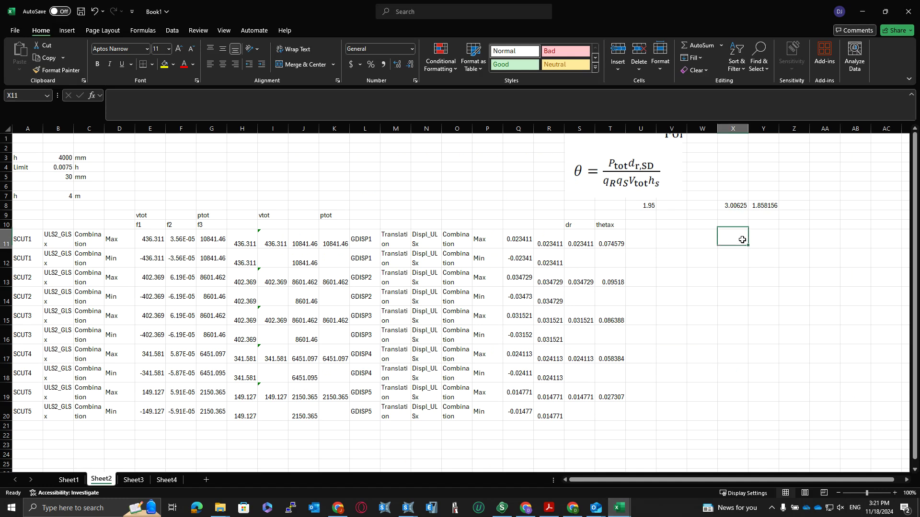
{"action": "type", "text": "=285/1"}
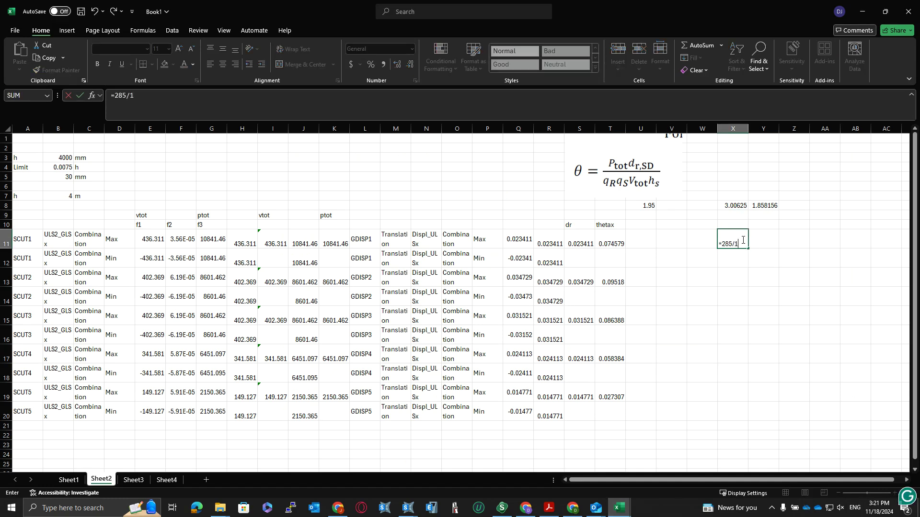
{"action": "type", "text": "40"}
{"action": "key", "text": "ctrl+Return"}
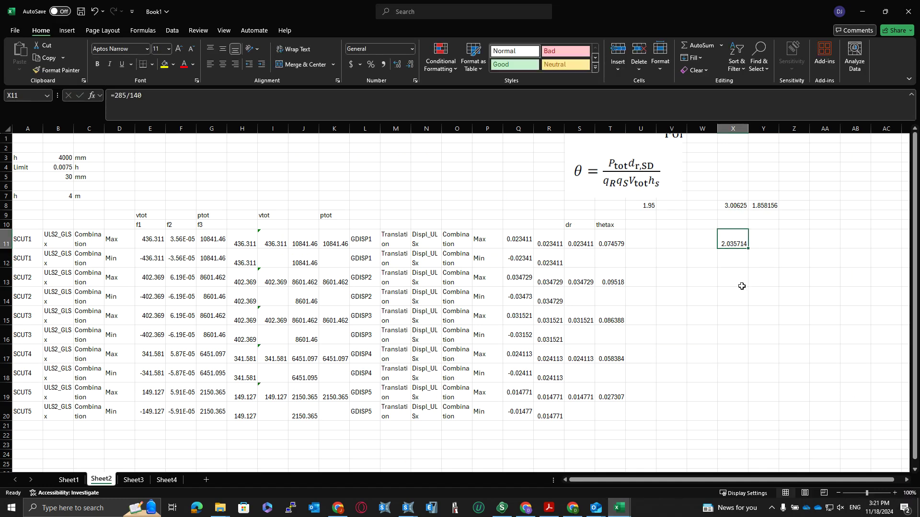
Step: Compare the ratio in X11 with the moment capacities and My,Ed in frame 106's SAP2000 check data
{"action": "key", "text": "alt+Tab"}
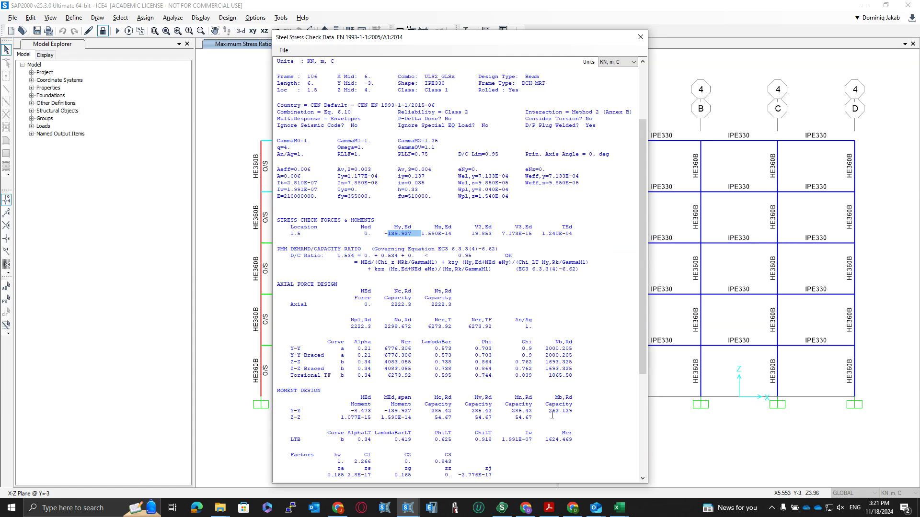
{"action": "key", "text": "alt+Tab"}
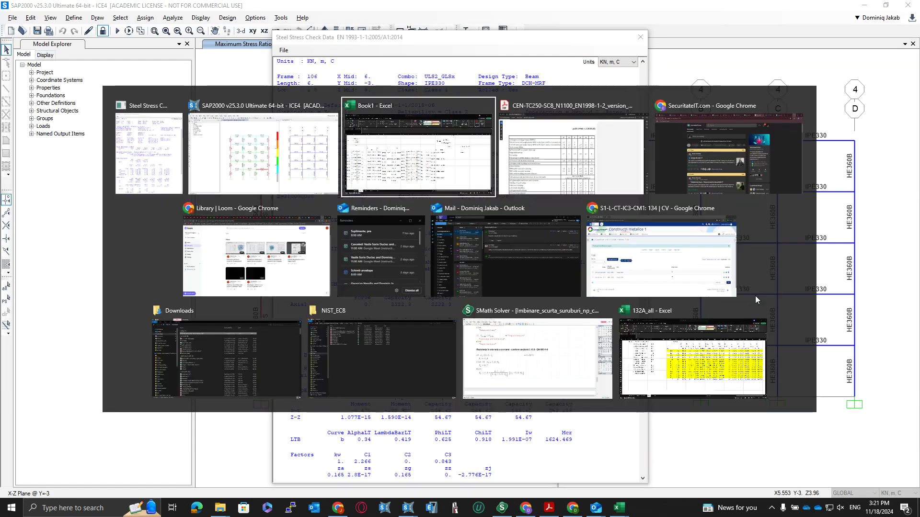
{"action": "left_click", "coordinate": [763, 258]}
{"action": "left_click", "coordinate": [726, 245]}
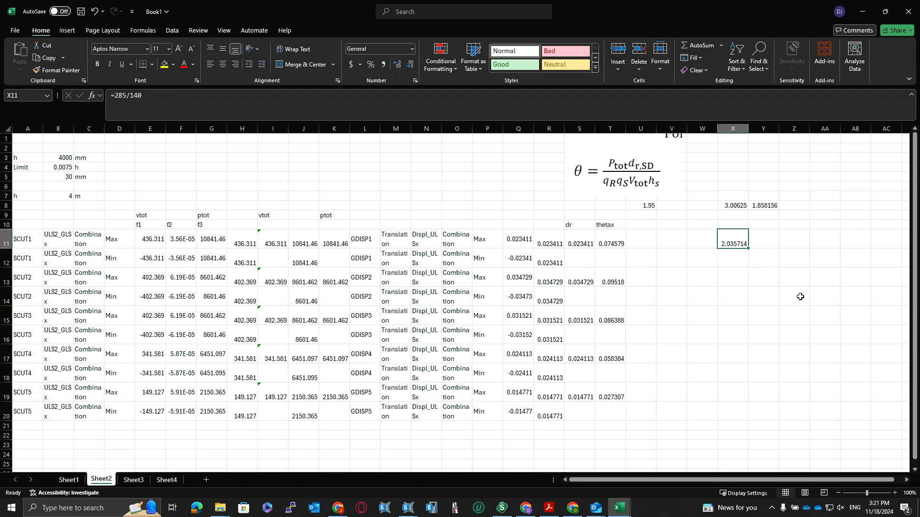
{"action": "key", "text": "alt+Tab"}
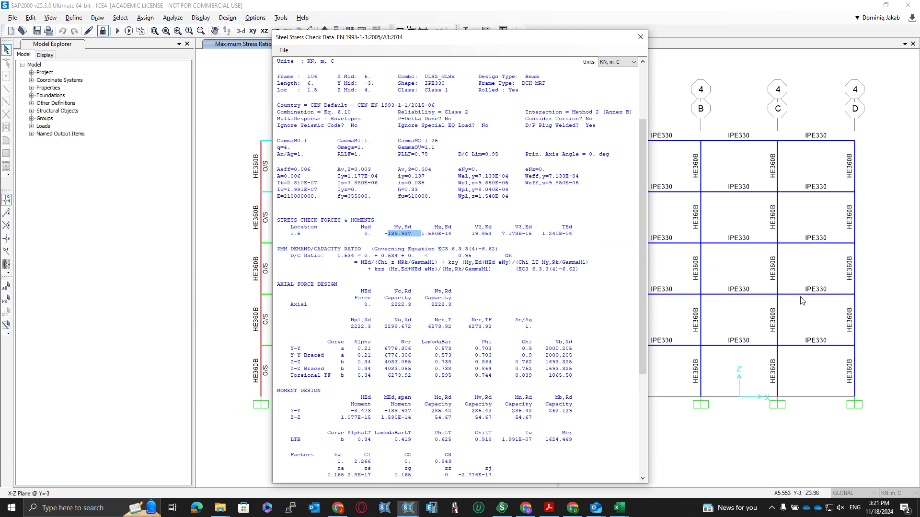
{"action": "key", "text": "alt+Tab"}
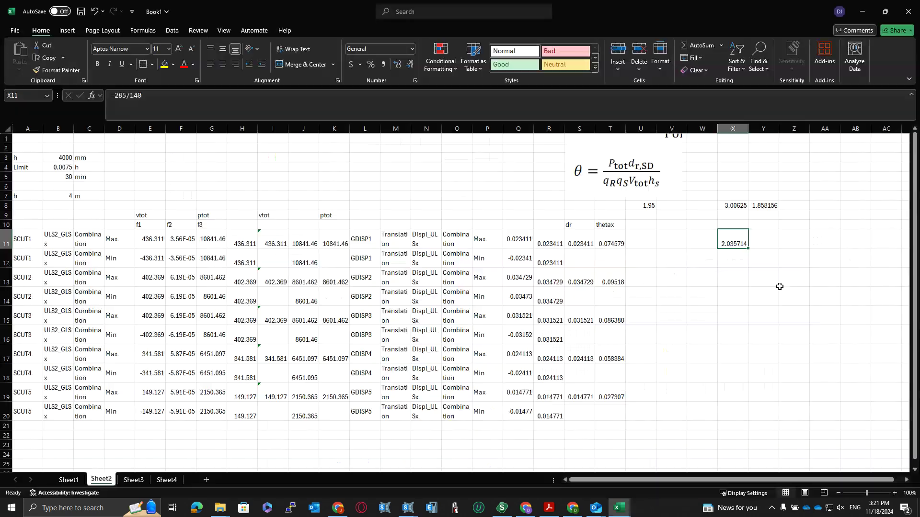
Step: Replace the 1.85 factor in the X8 formula with a reference to X11, making it =1.25*1.3*X11
{"action": "left_click", "coordinate": [727, 206]}
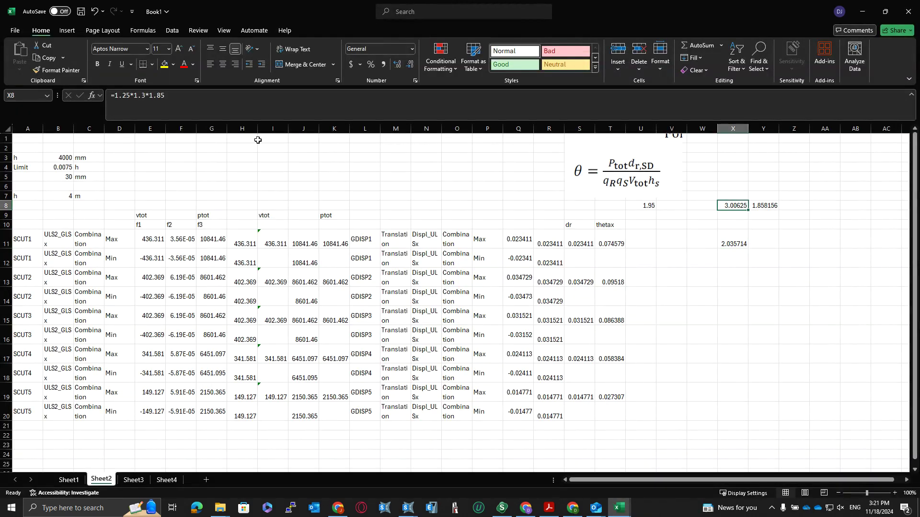
{"action": "left_click", "coordinate": [167, 97]}
{"action": "key", "text": "BackSpace"}
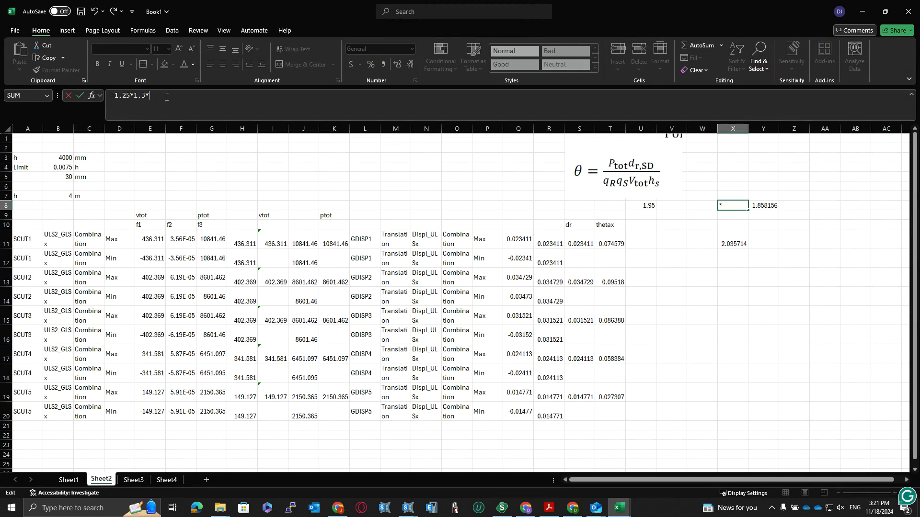
{"action": "left_click", "coordinate": [726, 243]}
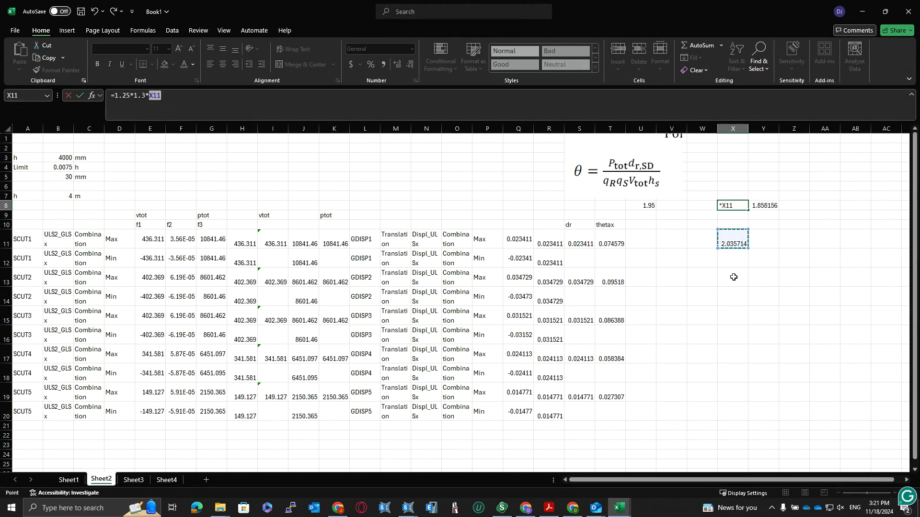
{"action": "key", "text": "Return"}
{"action": "left_click", "coordinate": [737, 209]}
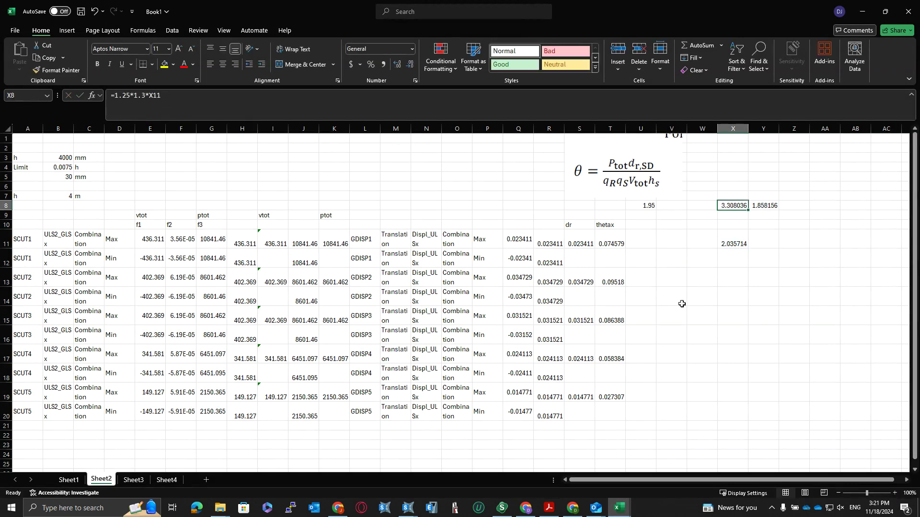
Step: Compare the factor formula in U8 with the one in X8
{"action": "left_click", "coordinate": [643, 206]}
{"action": "left_click", "coordinate": [720, 208]}
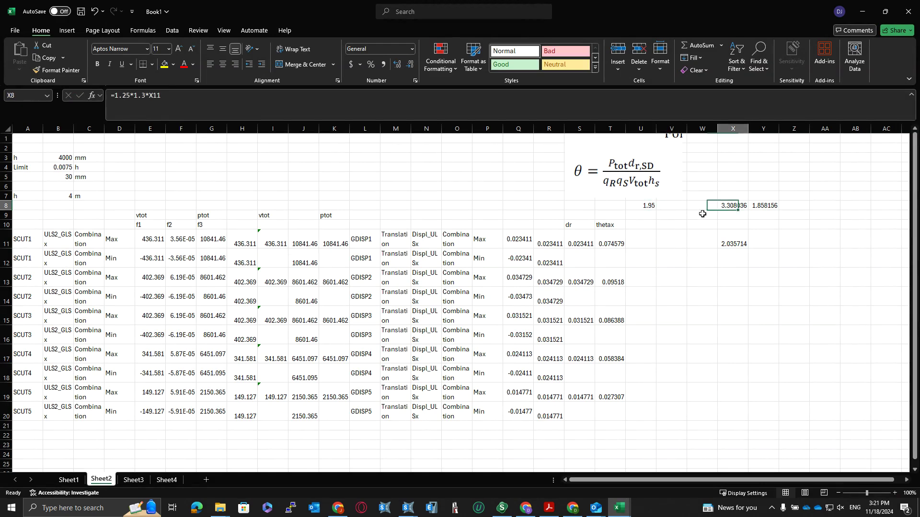
{"action": "left_click", "coordinate": [642, 211]}
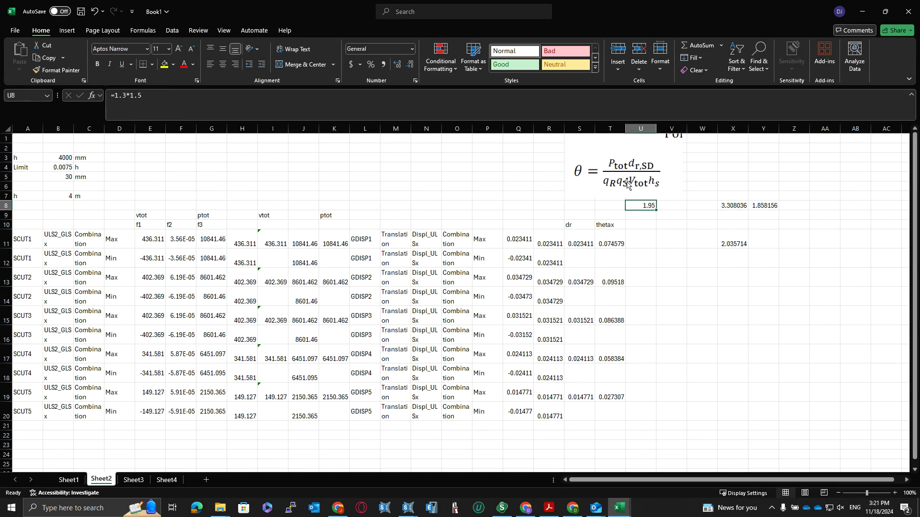
{"action": "left_click", "coordinate": [723, 204]}
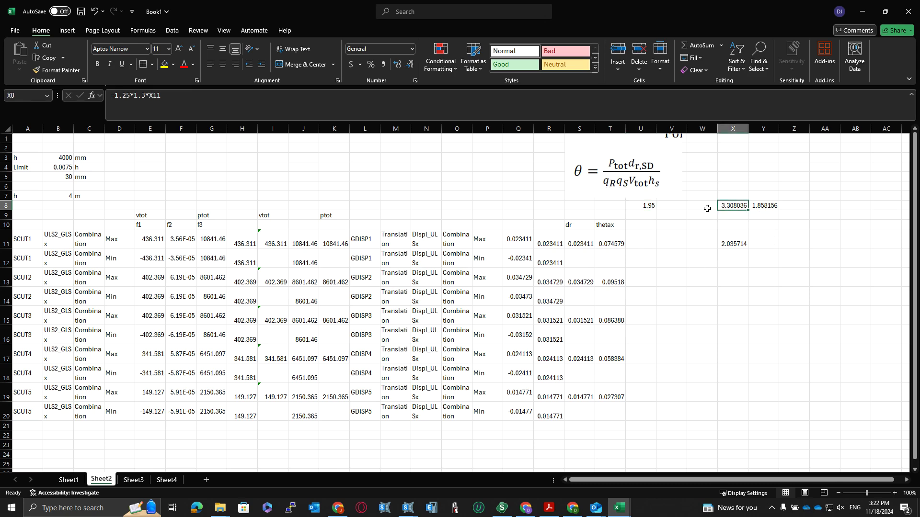
Step: Switch to the prEN 1998-1-2 PDF and examine the denominator terms of Formula (11.1) below Table 11.6
{"action": "key", "text": "alt+Tab"}
{"action": "key", "text": "alt+Tab"}
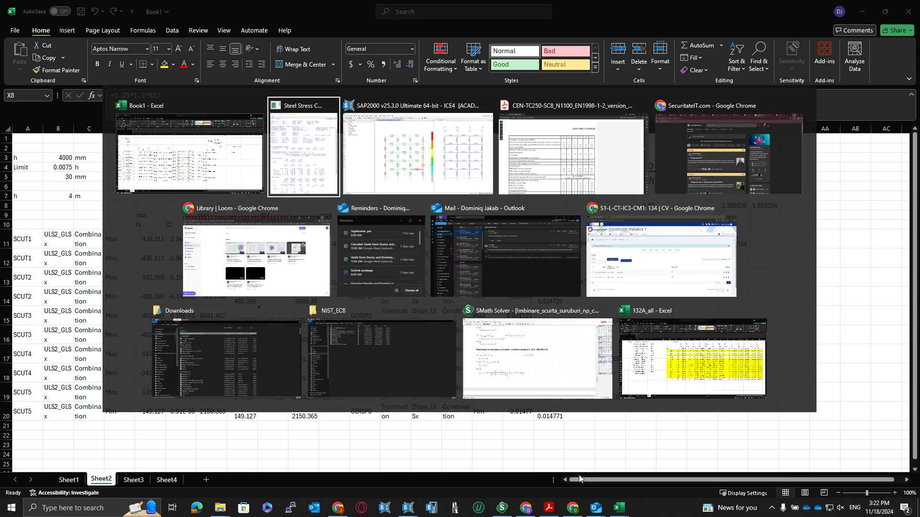
{"action": "key", "text": "alt+Tab"}
{"action": "scroll", "coordinate": [410, 314], "scroll_direction": "down", "scroll_amount": 3}
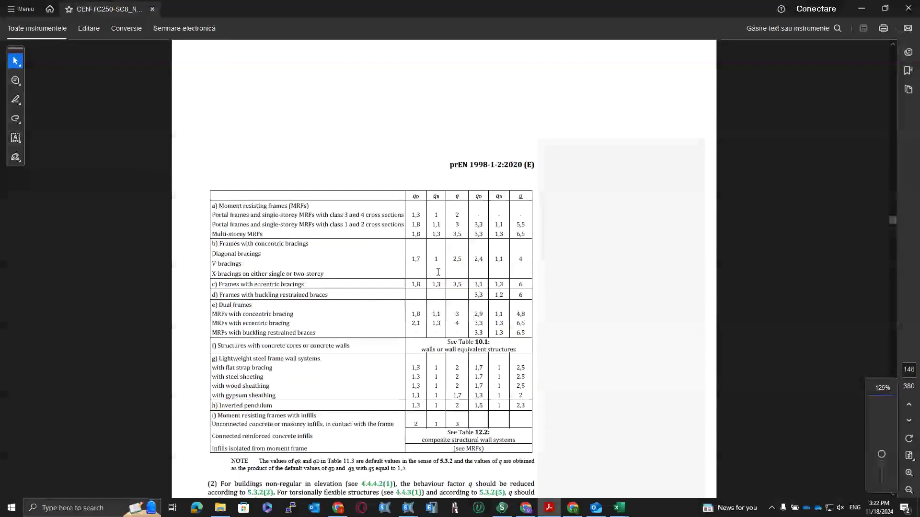
{"action": "scroll", "coordinate": [410, 315], "scroll_direction": "down", "scroll_amount": 2}
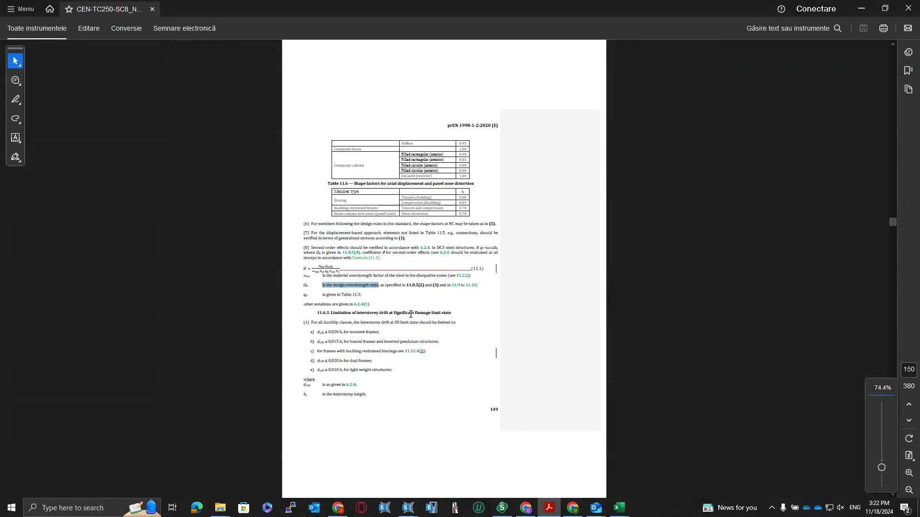
{"action": "scroll", "coordinate": [291, 261], "scroll_direction": "up", "scroll_amount": 4, "text": "ctrl"}
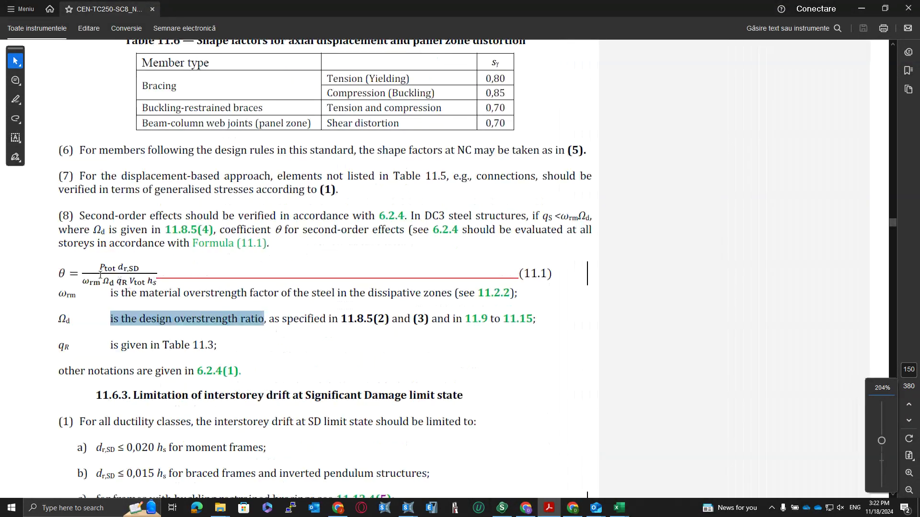
Step: Back in Excel, redirect the thetax formula in T11 from $U$8 to $X$8, making it =K11*S11/($X$8*I11*$B$7)
{"action": "key", "text": "alt+Tab"}
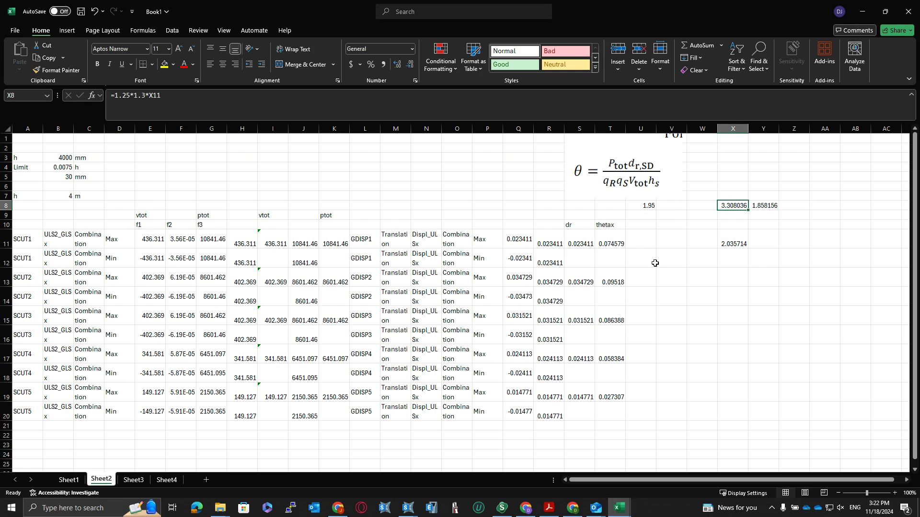
{"action": "left_click", "coordinate": [613, 238]}
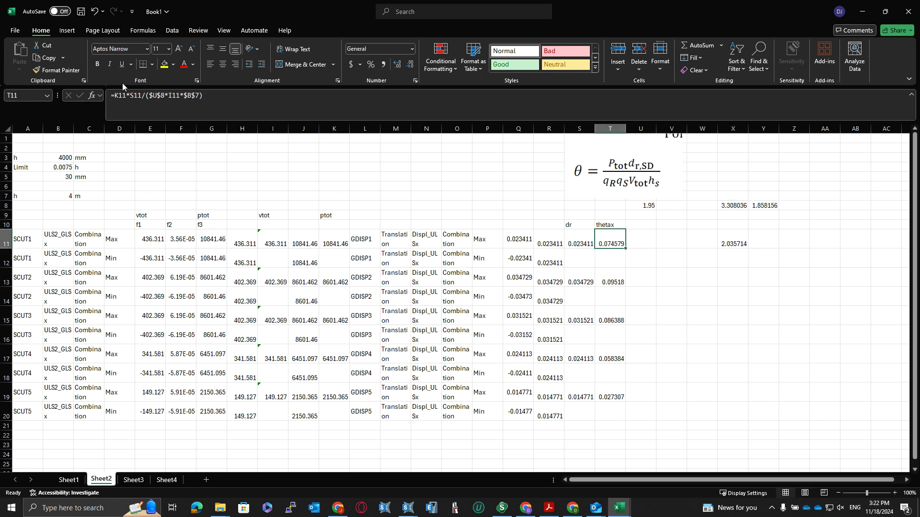
{"action": "left_click", "coordinate": [155, 99]}
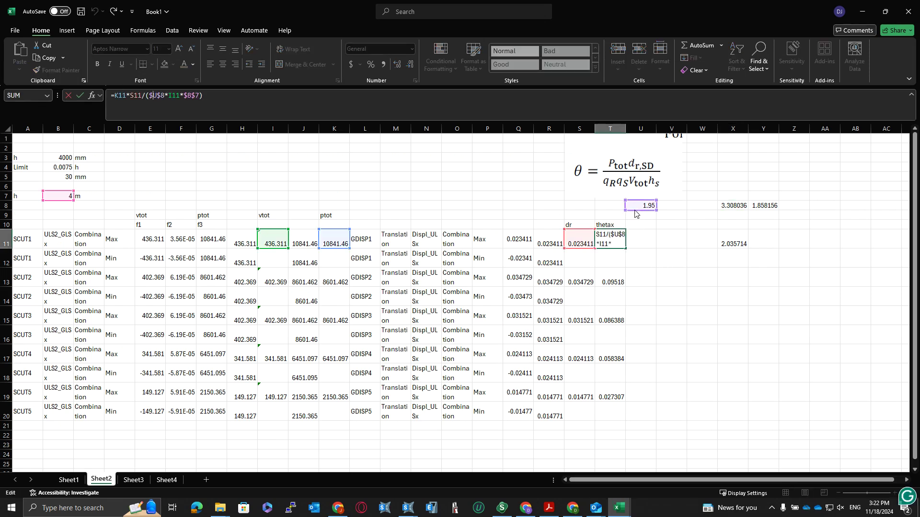
{"action": "left_click_drag", "start_coordinate": [656, 210], "coordinate": [721, 209]}
{"action": "key", "text": "Return"}
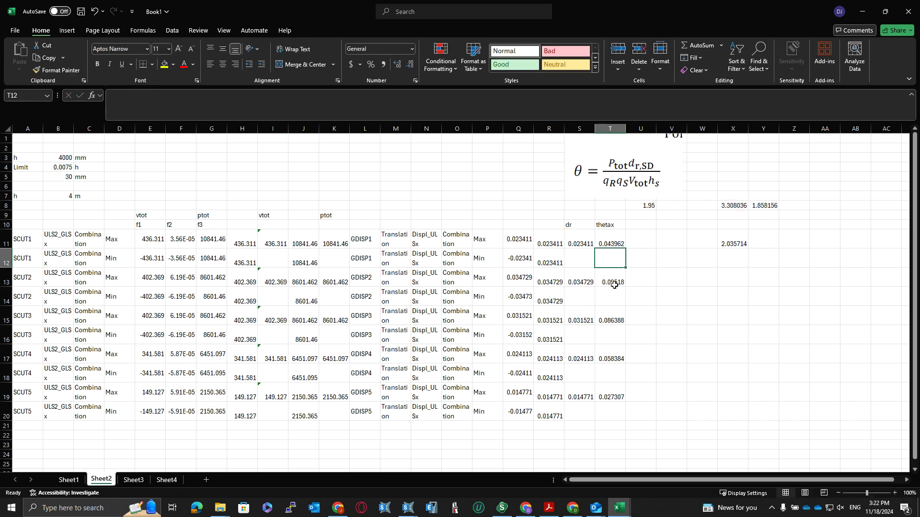
Step: Copy the thetax formula from T11 into T13, T15, T17 and T19
{"action": "left_click", "coordinate": [613, 244]}
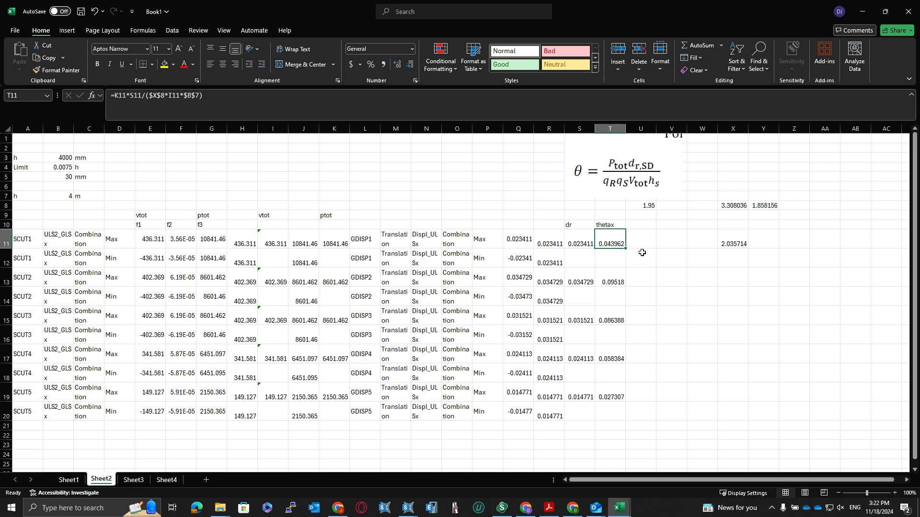
{"action": "key", "text": "ctrl+c"}
{"action": "left_click", "coordinate": [614, 281]}
{"action": "key", "text": "ctrl+v"}
{"action": "left_click", "coordinate": [611, 318]}
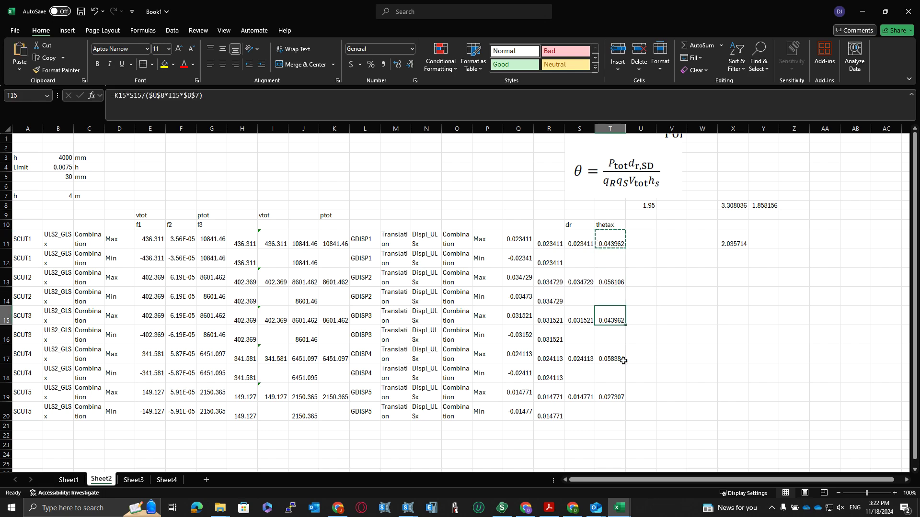
{"action": "key", "text": "ctrl+v"}
{"action": "left_click", "coordinate": [613, 357]}
{"action": "key", "text": "ctrl+v"}
{"action": "left_click", "coordinate": [611, 394]}
{"action": "key", "text": "ctrl+v"}
{"action": "key", "text": "Escape"}
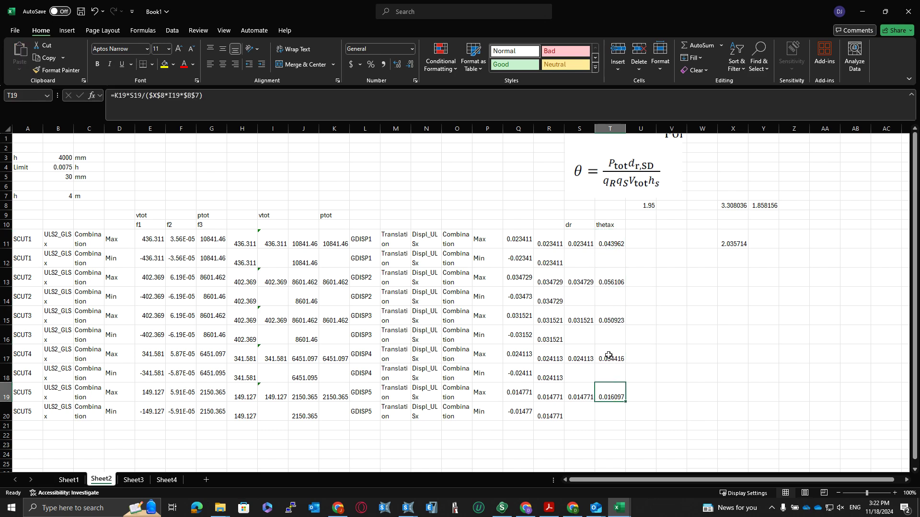
Step: Check the cell references in the T15 formula, and compare them with Formula (11.1) in the PDF
{"action": "left_click", "coordinate": [616, 321]}
{"action": "key", "text": "F2"}
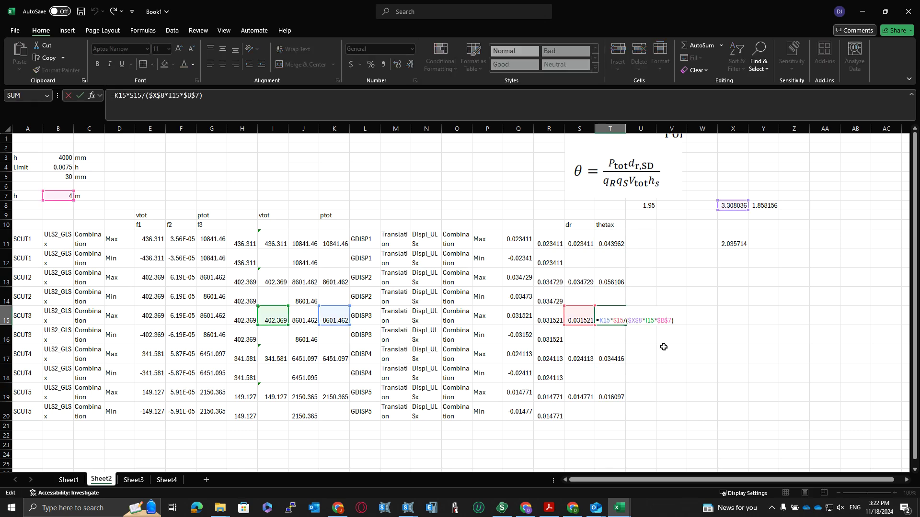
{"action": "key", "text": "Escape"}
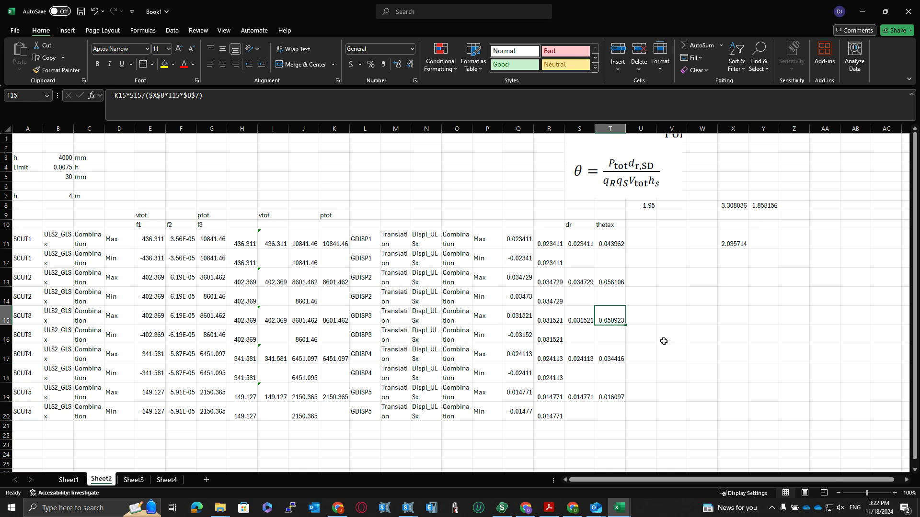
{"action": "key", "text": "alt+Tab"}
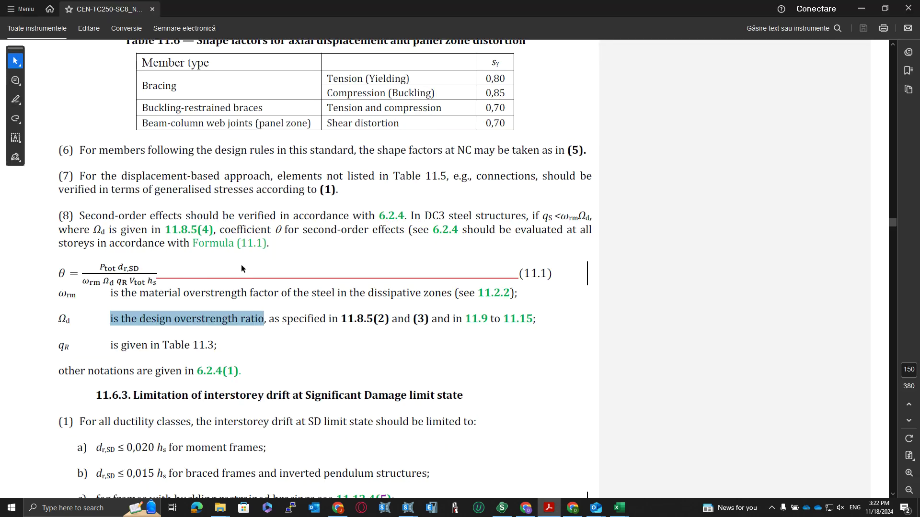
{"action": "left_click", "coordinate": [206, 333]}
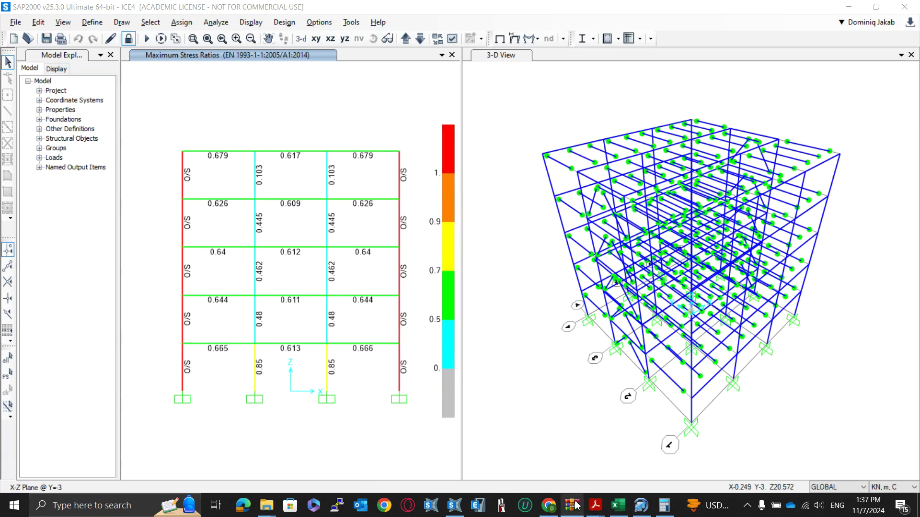
Step: In SAP2000, change the 3-D view to the X-Z plane at Y=9 and display the frame section names on it
{"action": "left_click", "coordinate": [324, 56]}
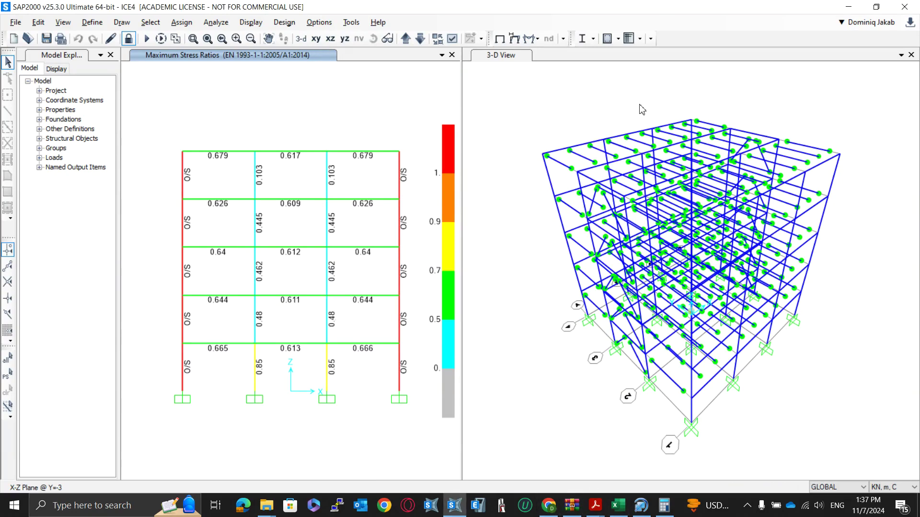
{"action": "left_click", "coordinate": [701, 409]}
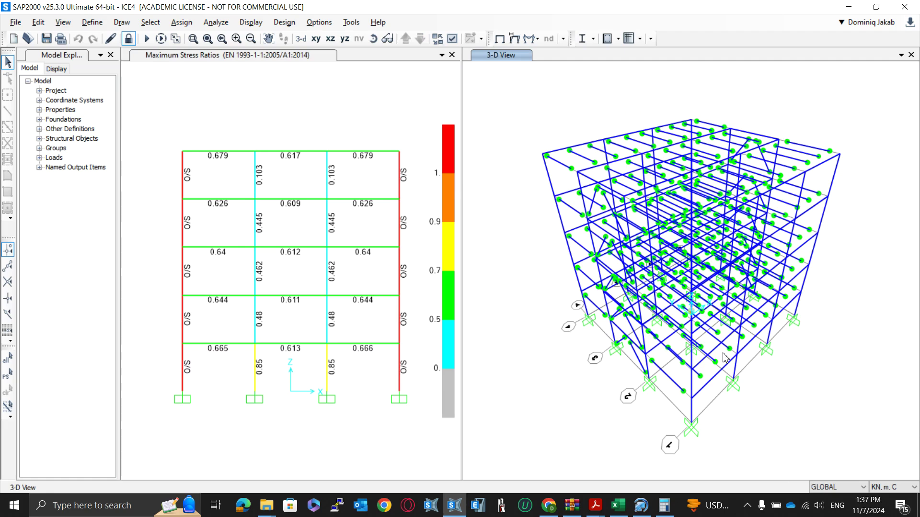
{"action": "left_click", "coordinate": [330, 39]}
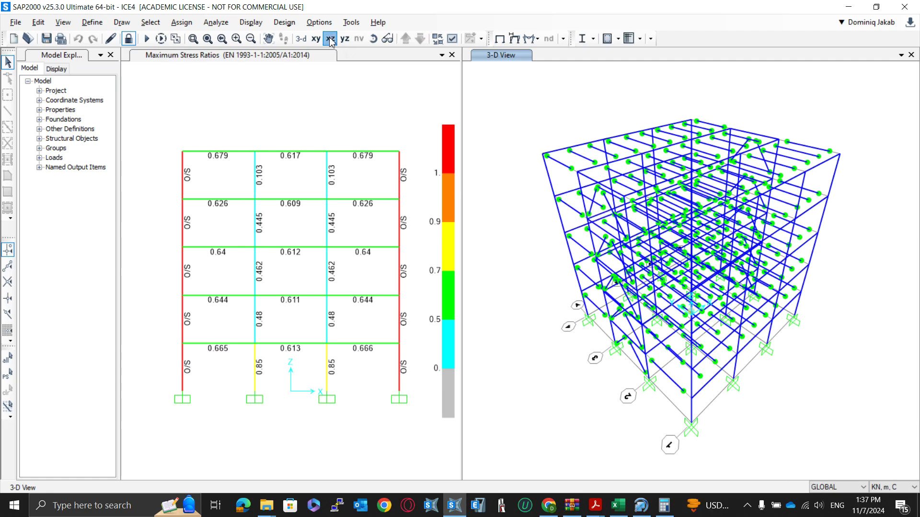
{"action": "left_click", "coordinate": [452, 39]}
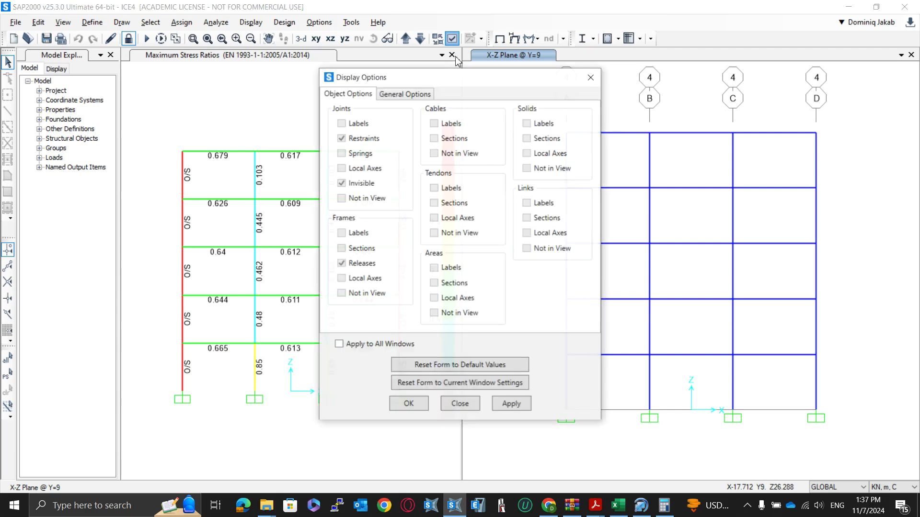
{"action": "left_click", "coordinate": [368, 250]}
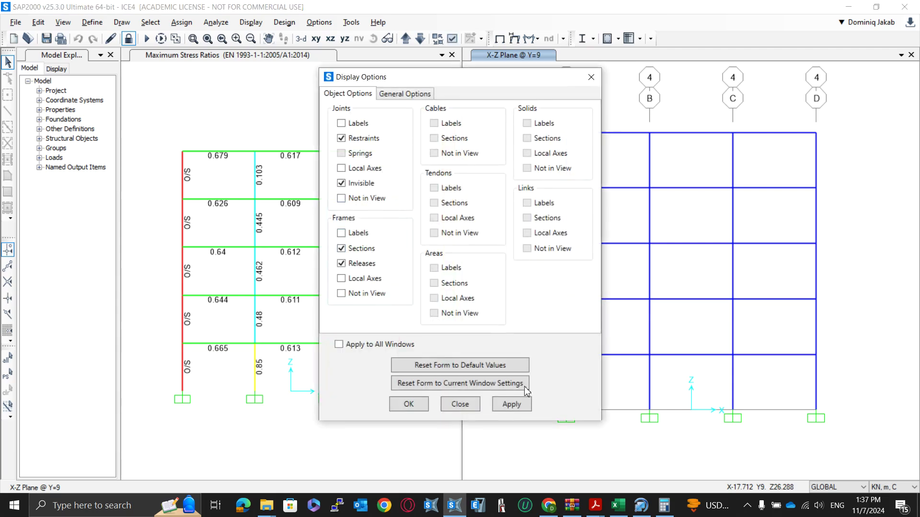
{"action": "left_click", "coordinate": [511, 404]}
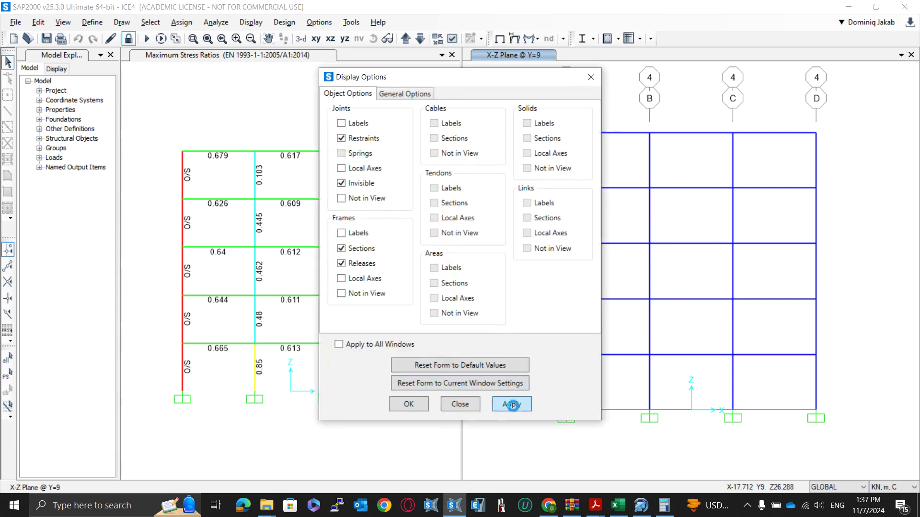
{"action": "left_click", "coordinate": [592, 79]}
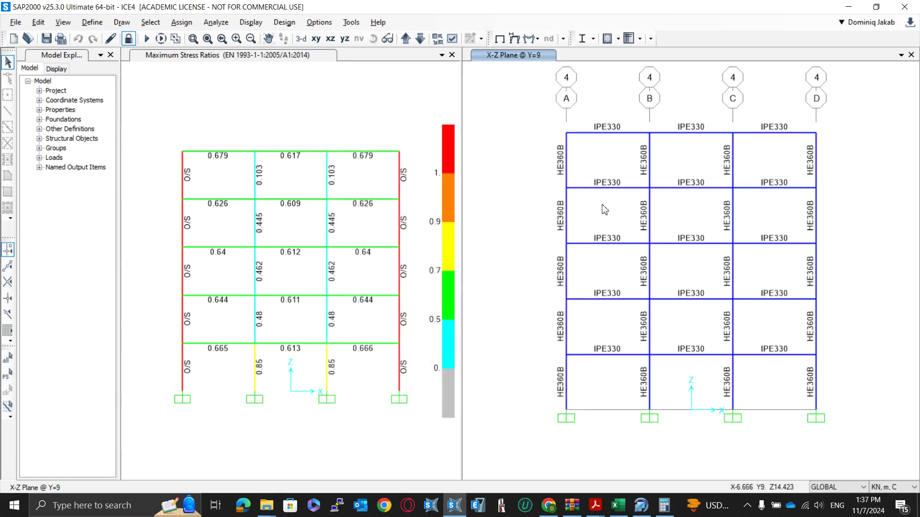
{"action": "left_click_drag", "start_coordinate": [617, 175], "coordinate": [617, 188]}
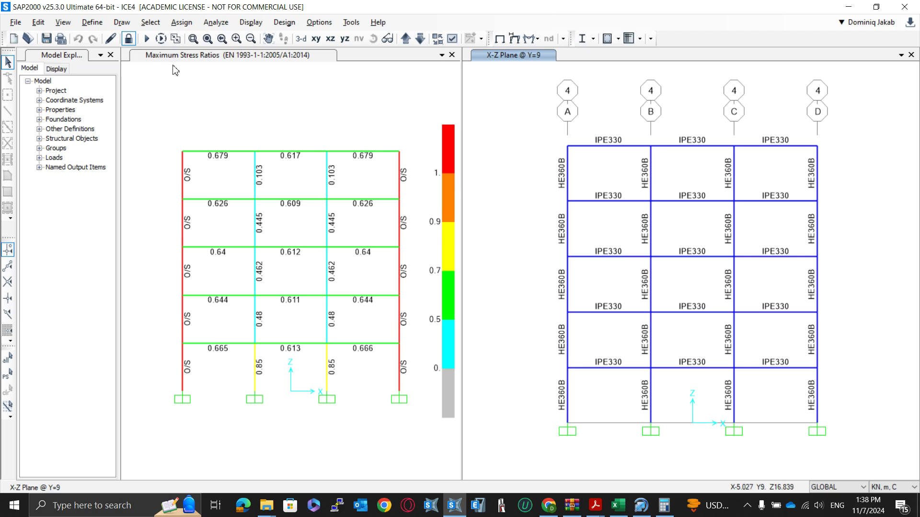
{"action": "left_click", "coordinate": [92, 22]}
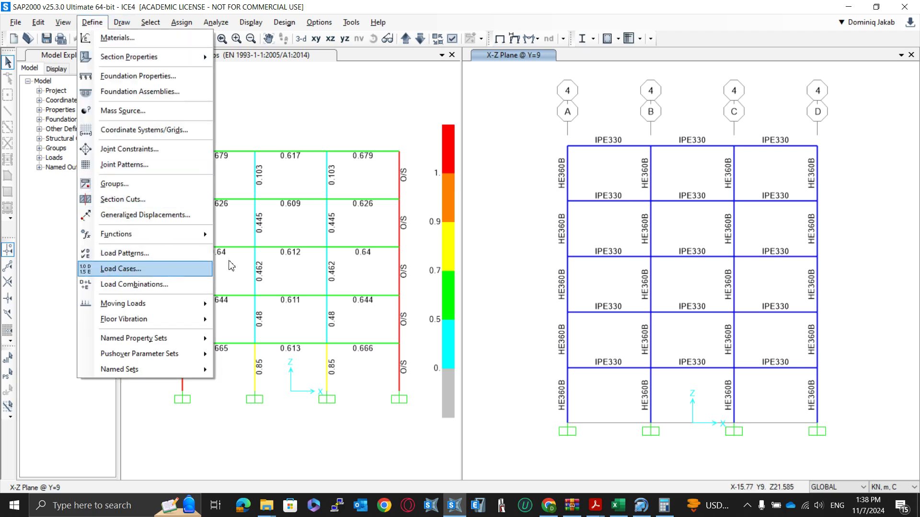
{"action": "left_click", "coordinate": [347, 118]}
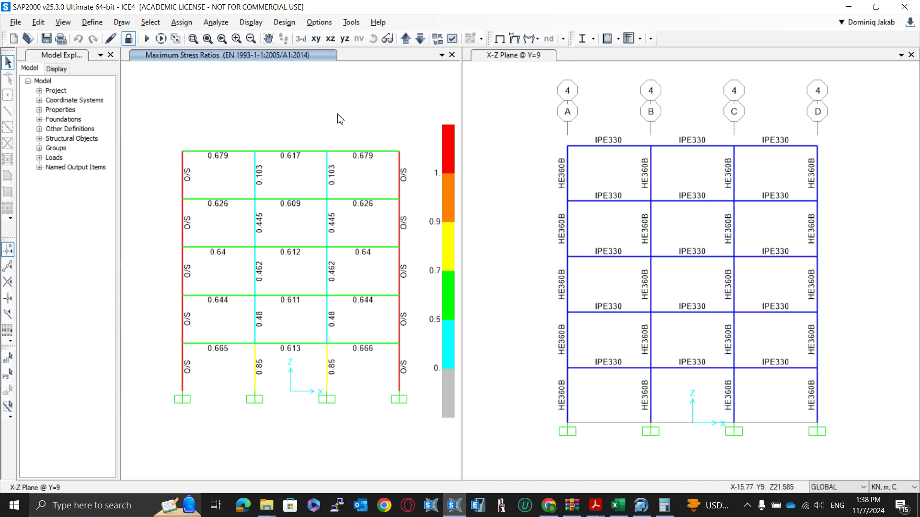
{"action": "left_click", "coordinate": [499, 125]}
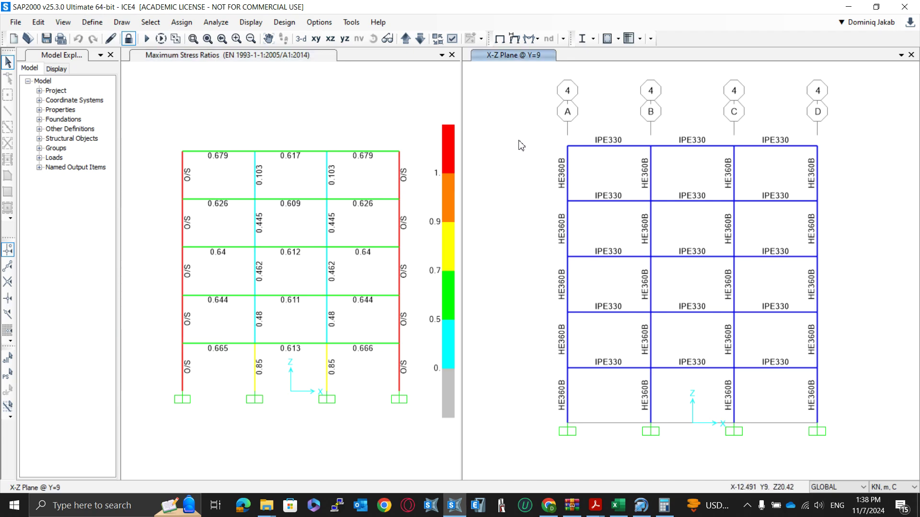
Step: Review the generalized joint displacements table for the Displ_SLSx output case, and close it
{"action": "key", "text": "ctrl+t"}
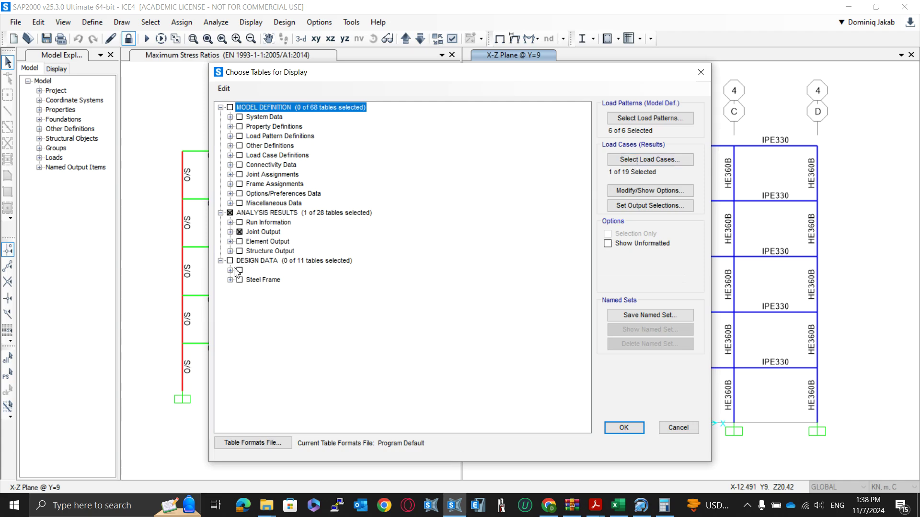
{"action": "left_click", "coordinate": [230, 232]}
{"action": "left_click", "coordinate": [618, 163]}
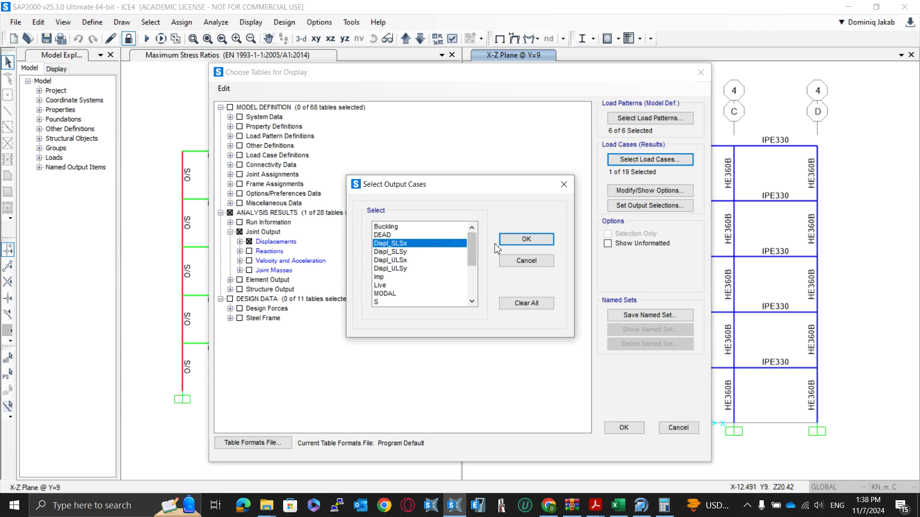
{"action": "left_click", "coordinate": [526, 239]}
{"action": "left_click", "coordinate": [622, 427]}
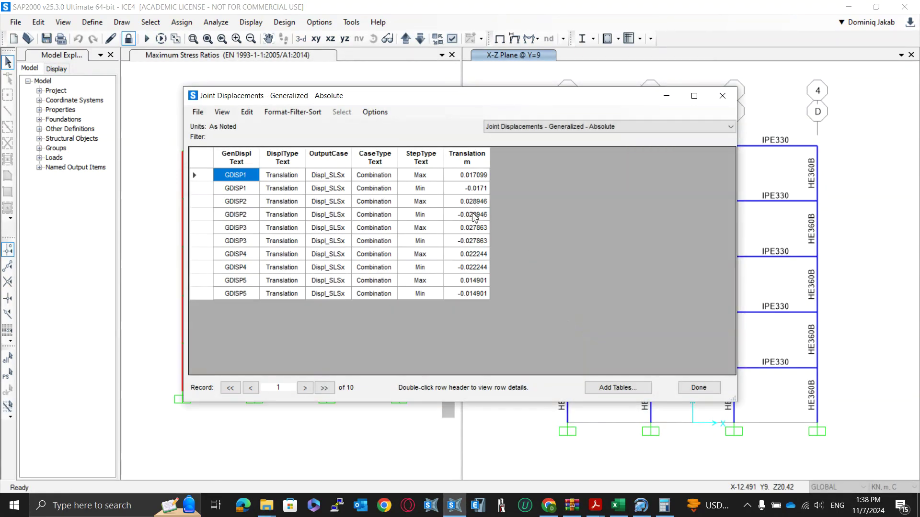
{"action": "left_click", "coordinate": [723, 96]}
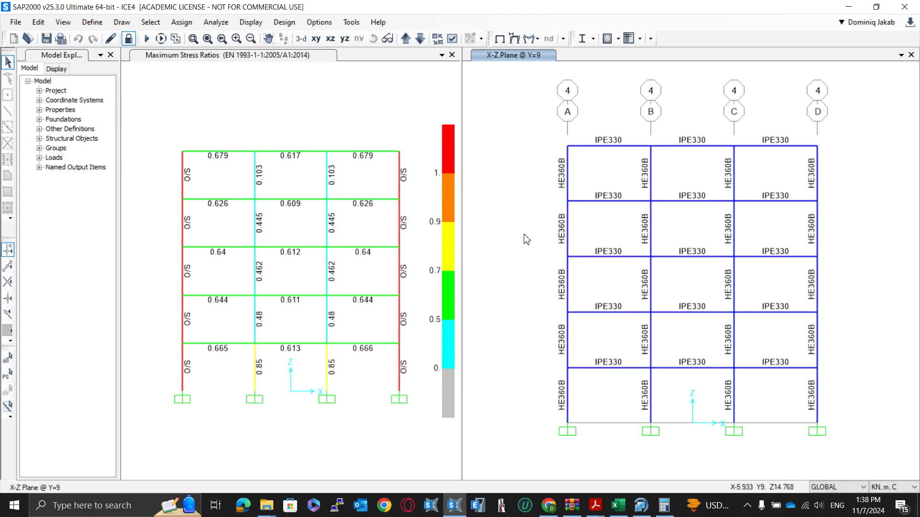
Step: Among the steel design load combinations, inspect the load cases and scale factors of ULS1_GL
{"action": "left_click", "coordinate": [593, 38]}
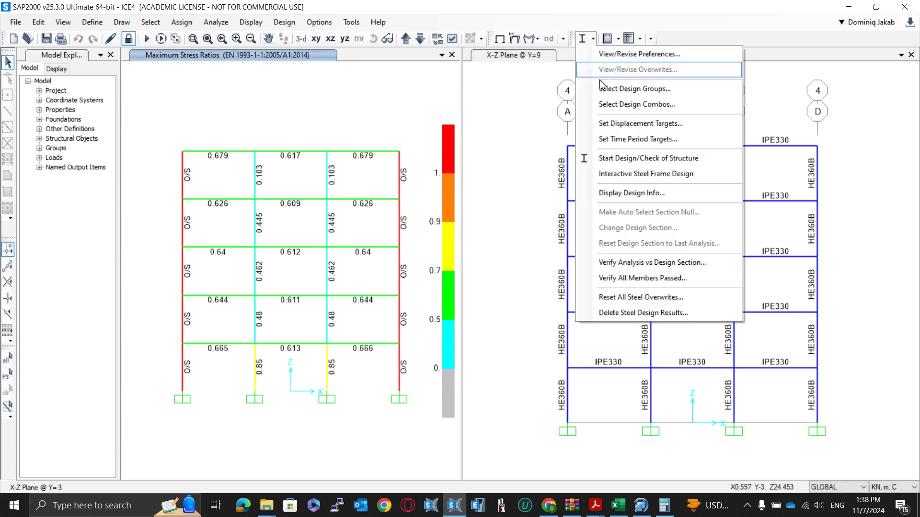
{"action": "left_click", "coordinate": [603, 106]}
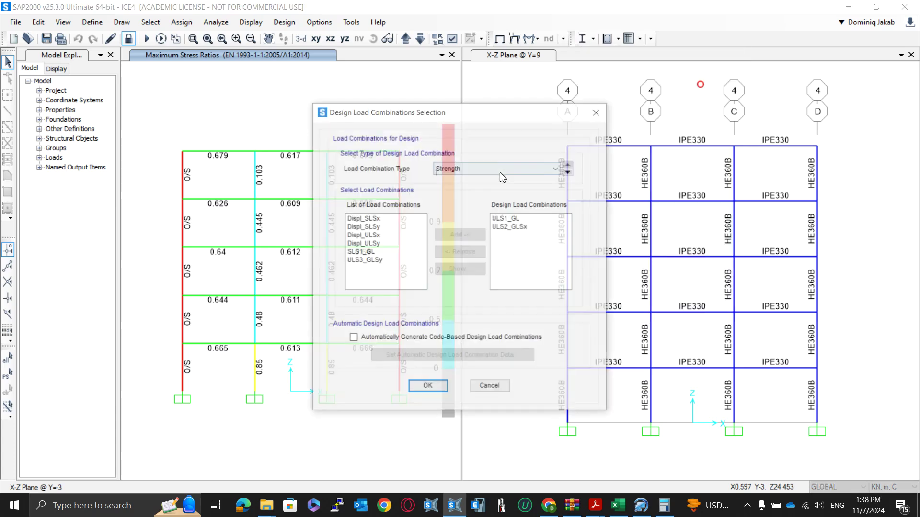
{"action": "left_click", "coordinate": [506, 219]}
{"action": "left_click", "coordinate": [477, 271]}
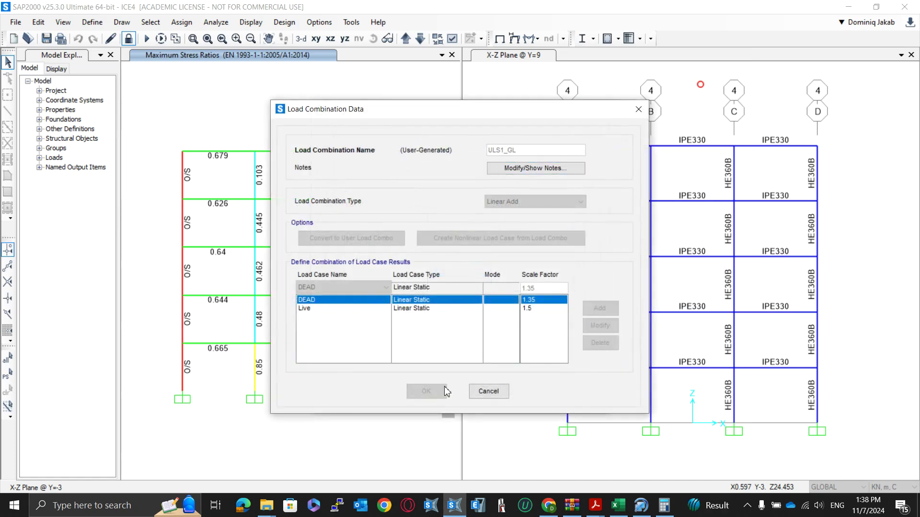
{"action": "left_click", "coordinate": [489, 391]}
Step: Inspect the load cases and scale factors of ULS2_GLSx, and accept the design combination selection, allowing deletion of the steel frame design results
{"action": "left_click", "coordinate": [527, 228]}
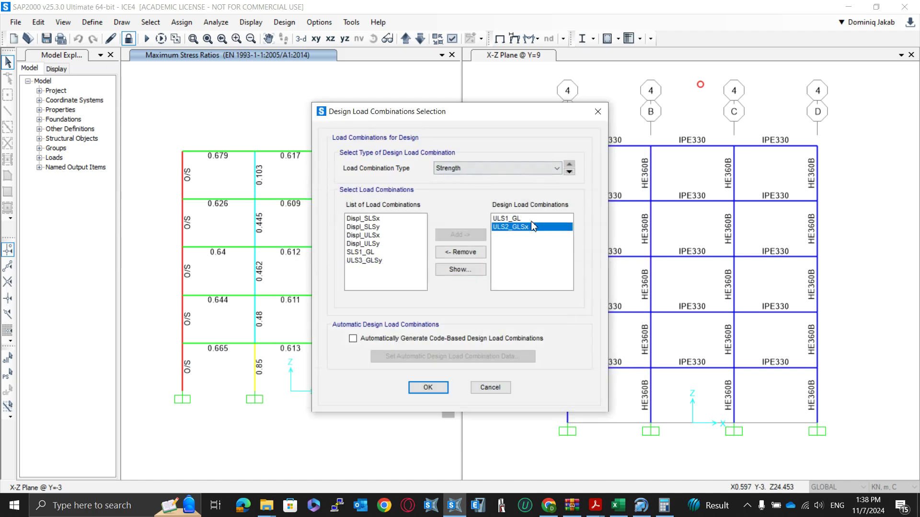
{"action": "left_click", "coordinate": [474, 270]}
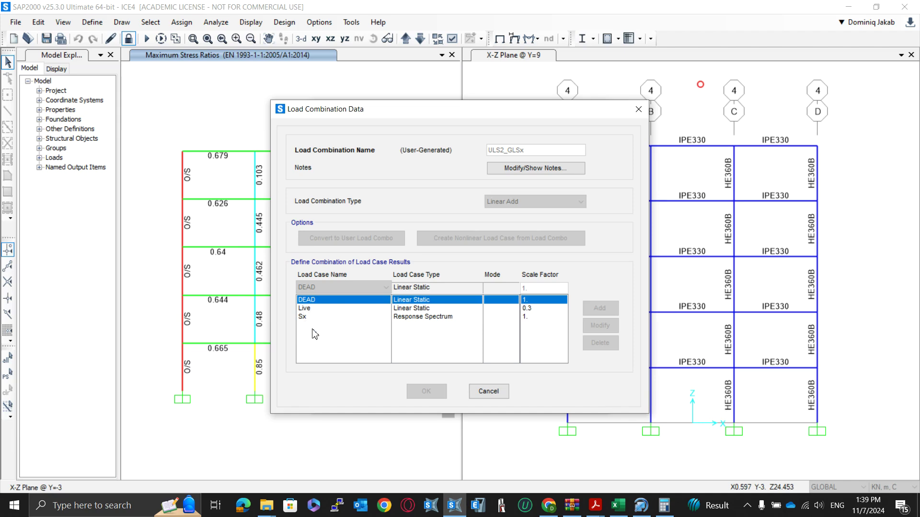
{"action": "left_click", "coordinate": [493, 392]}
{"action": "left_click", "coordinate": [428, 387]}
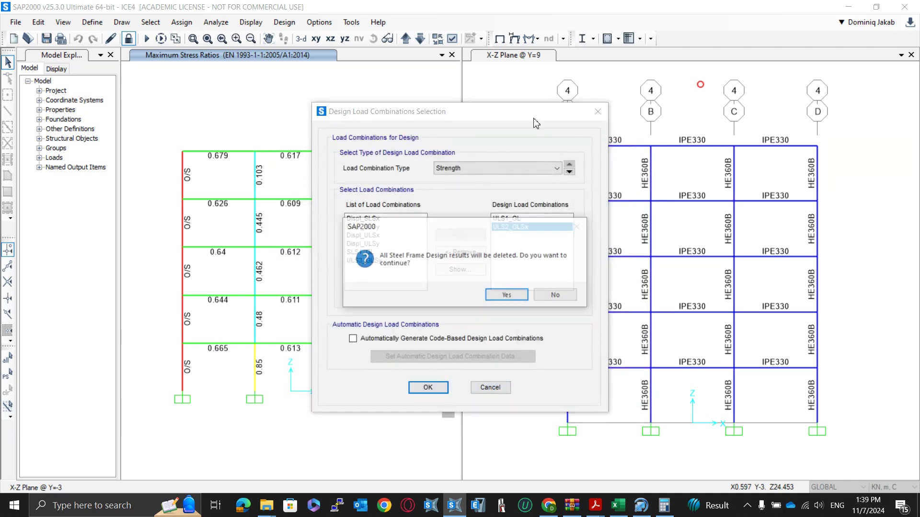
{"action": "left_click", "coordinate": [501, 293]}
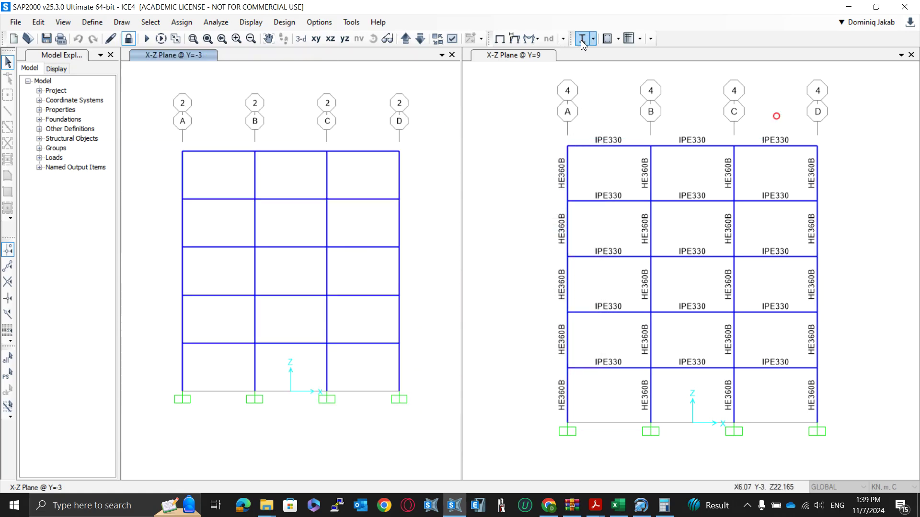
Step: Switch to the Main beam design PDF in Chrome and examine its IPE 330 section data and the SLS, ULS, resistance and buckling checks
{"action": "left_click", "coordinate": [548, 506]}
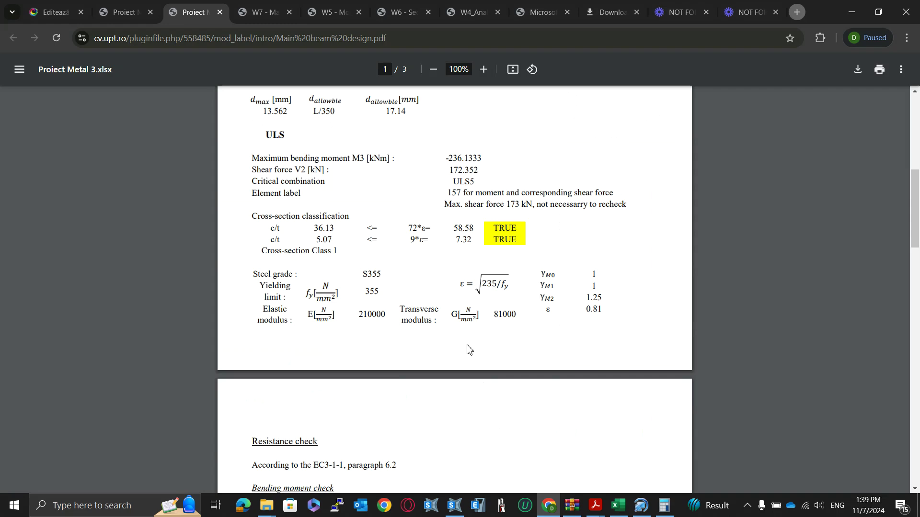
{"action": "scroll", "coordinate": [463, 294], "scroll_direction": "up", "scroll_amount": 8}
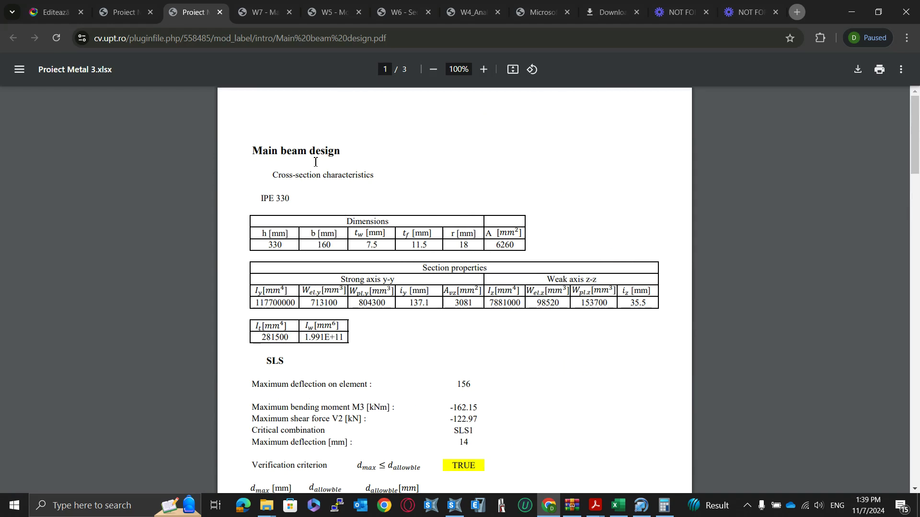
{"action": "scroll", "coordinate": [397, 180], "scroll_direction": "down", "scroll_amount": 3}
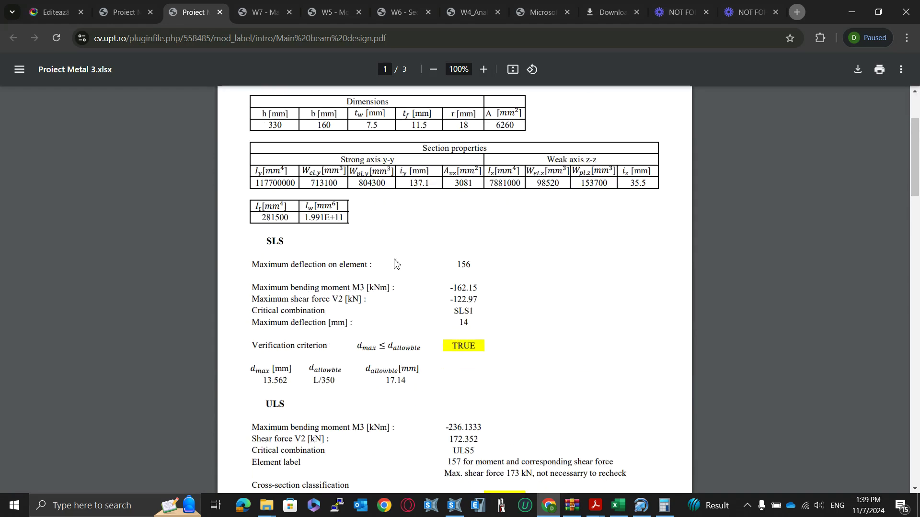
{"action": "scroll", "coordinate": [478, 191], "scroll_direction": "down", "scroll_amount": 3}
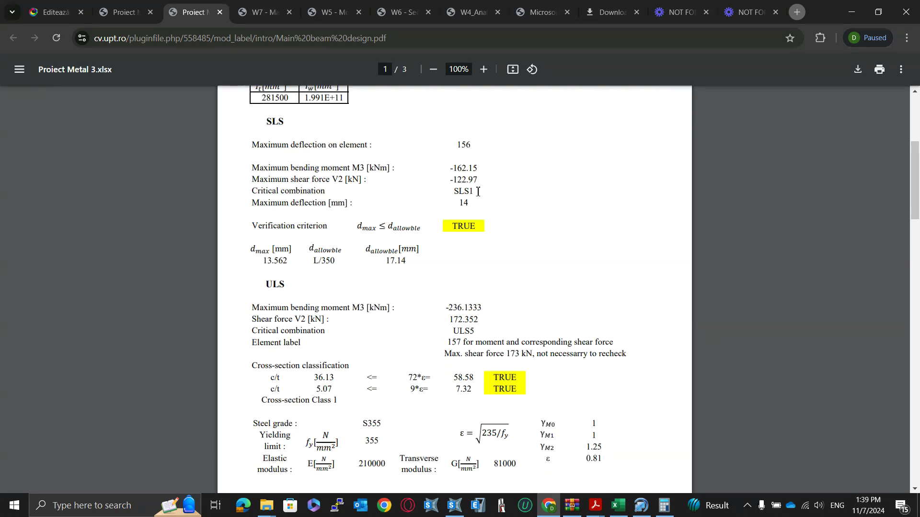
{"action": "scroll", "coordinate": [311, 259], "scroll_direction": "down", "scroll_amount": 3}
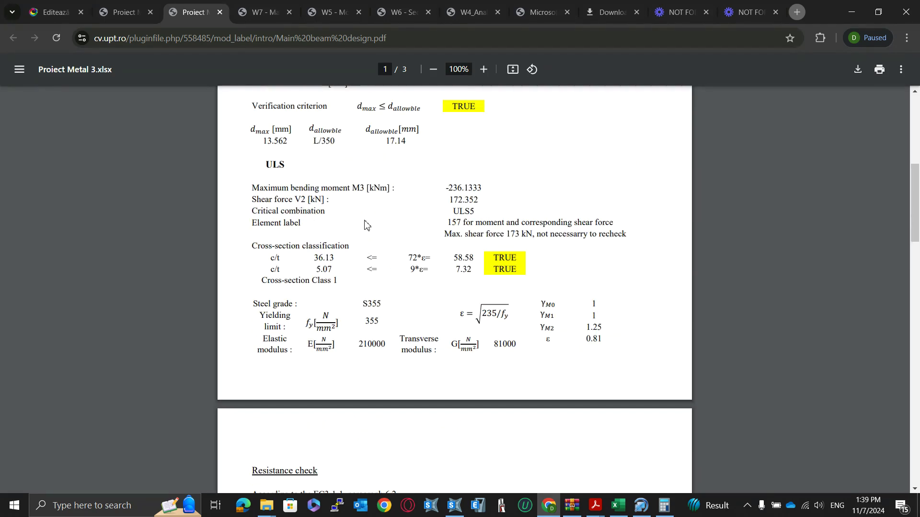
{"action": "scroll", "coordinate": [458, 259], "scroll_direction": "down", "scroll_amount": 6}
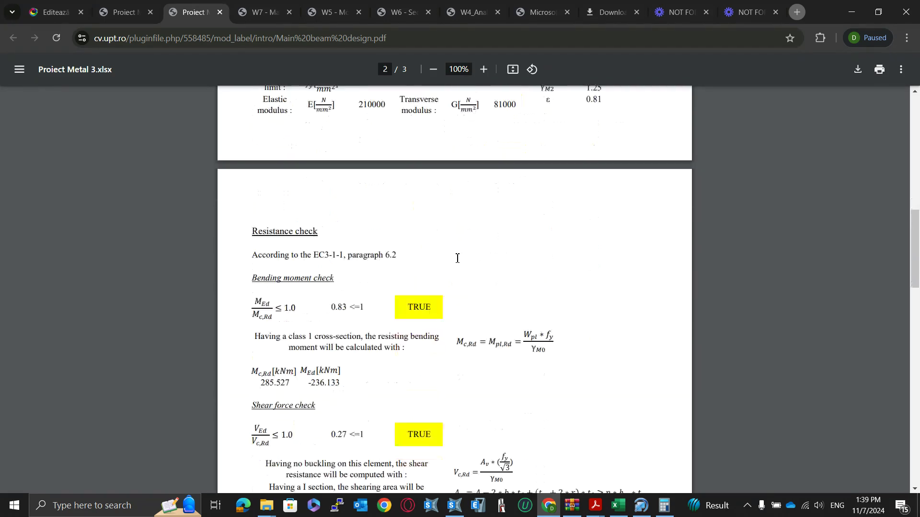
{"action": "scroll", "coordinate": [458, 259], "scroll_direction": "down", "scroll_amount": 2}
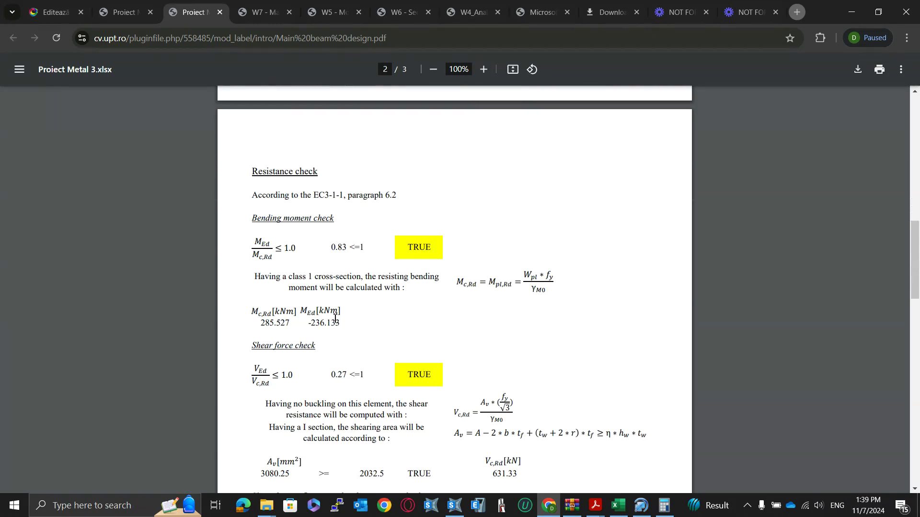
{"action": "scroll", "coordinate": [337, 257], "scroll_direction": "down", "scroll_amount": 3}
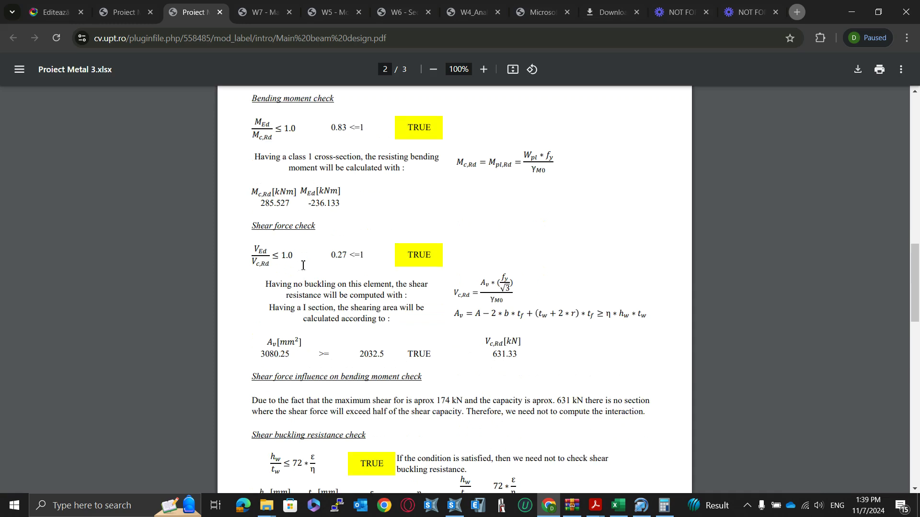
{"action": "scroll", "coordinate": [335, 277], "scroll_direction": "down", "scroll_amount": 6}
{"action": "scroll", "coordinate": [415, 277], "scroll_direction": "down", "scroll_amount": 2}
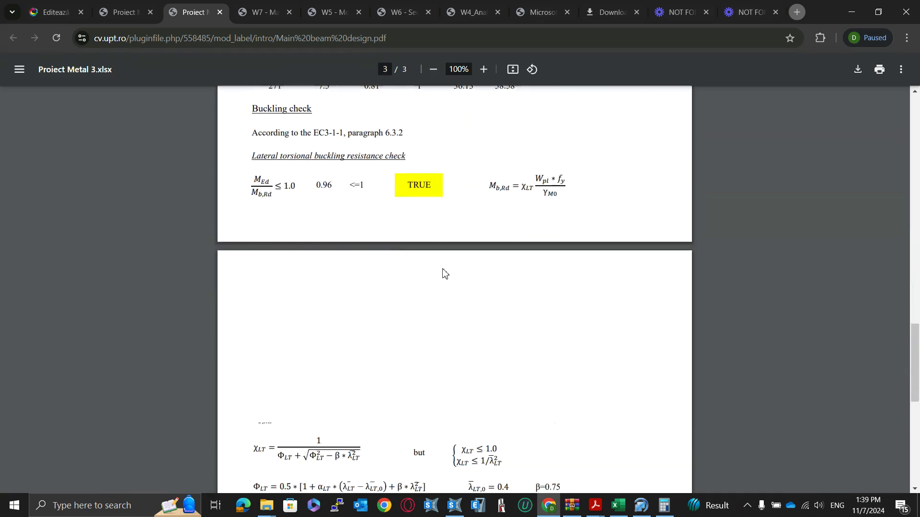
{"action": "scroll", "coordinate": [444, 273], "scroll_direction": "up", "scroll_amount": 5}
Step: Switch to I_22_P100_1_2013.pdf in Acrobat and find the beam conditions (6.2) to (6.4) in section 6.6.2 Grinzi
{"action": "mouse_move", "coordinate": [598, 510]}
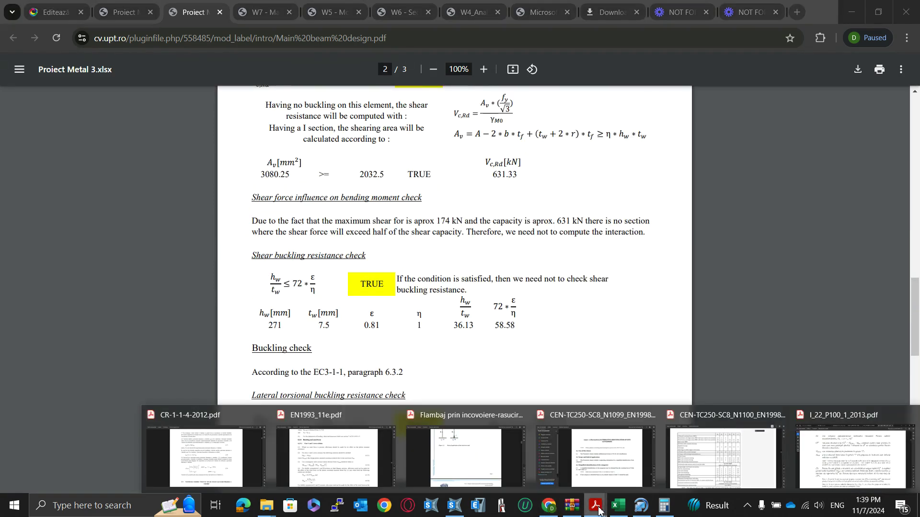
{"action": "left_click", "coordinate": [851, 458]}
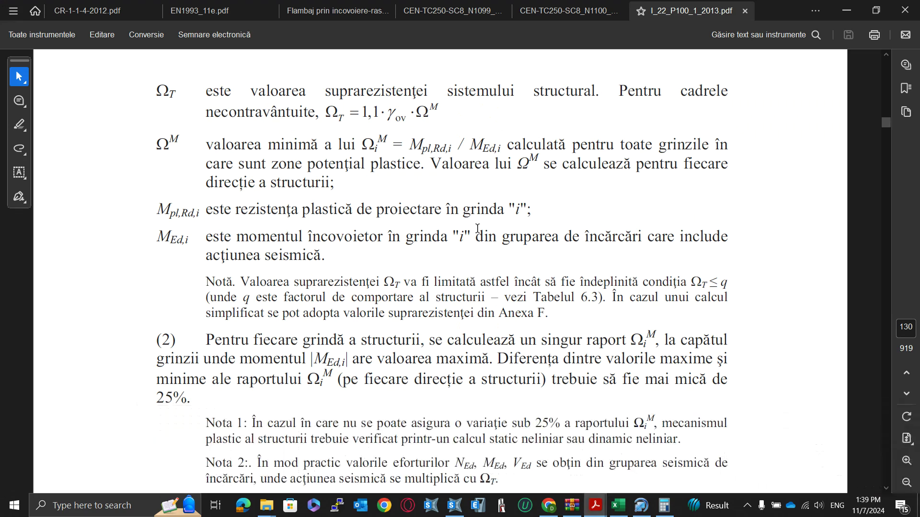
{"action": "scroll", "coordinate": [389, 206], "scroll_direction": "down", "scroll_amount": 5, "text": "ctrl"}
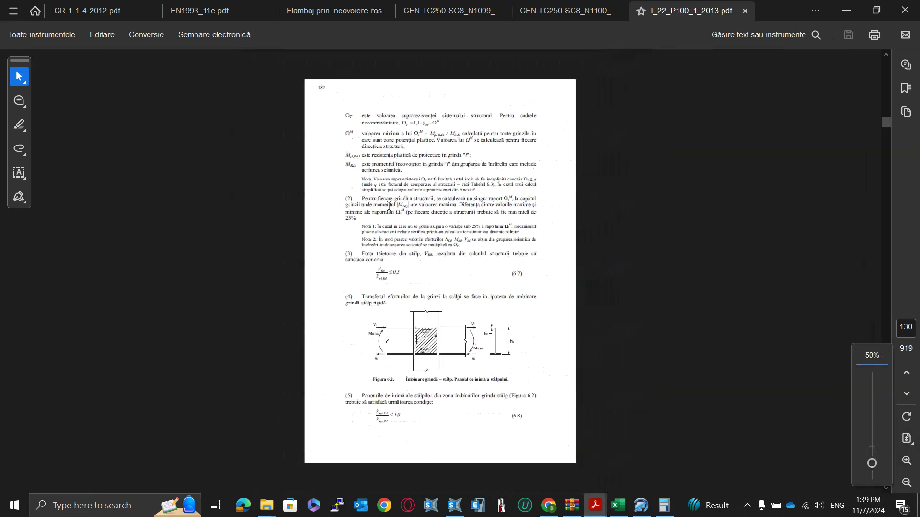
{"action": "scroll", "coordinate": [388, 207], "scroll_direction": "up", "scroll_amount": 1, "text": "ctrl"}
{"action": "scroll", "coordinate": [391, 211], "scroll_direction": "up", "scroll_amount": 10}
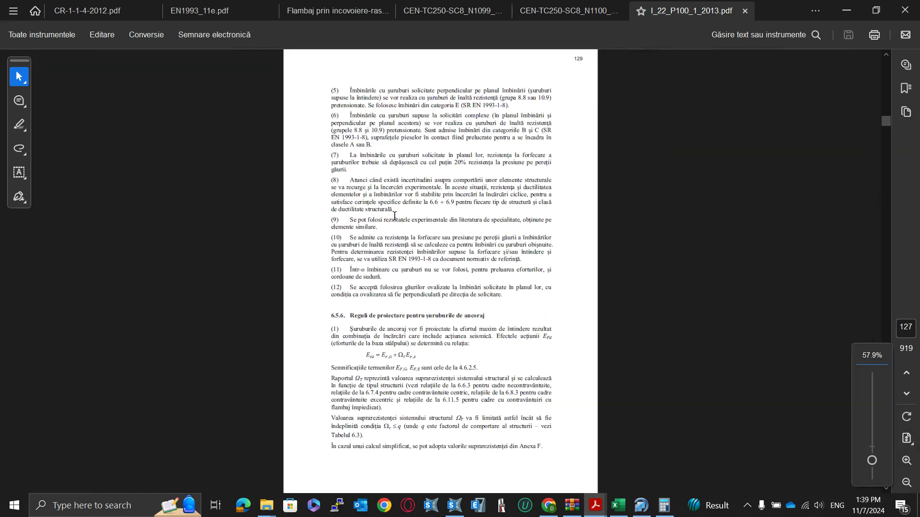
{"action": "scroll", "coordinate": [415, 275], "scroll_direction": "up", "scroll_amount": 15}
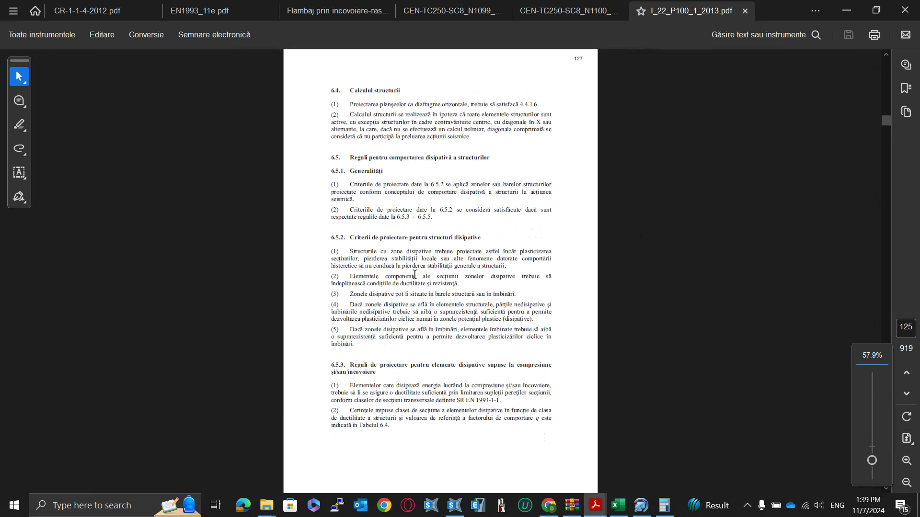
{"action": "scroll", "coordinate": [414, 274], "scroll_direction": "up", "scroll_amount": 8}
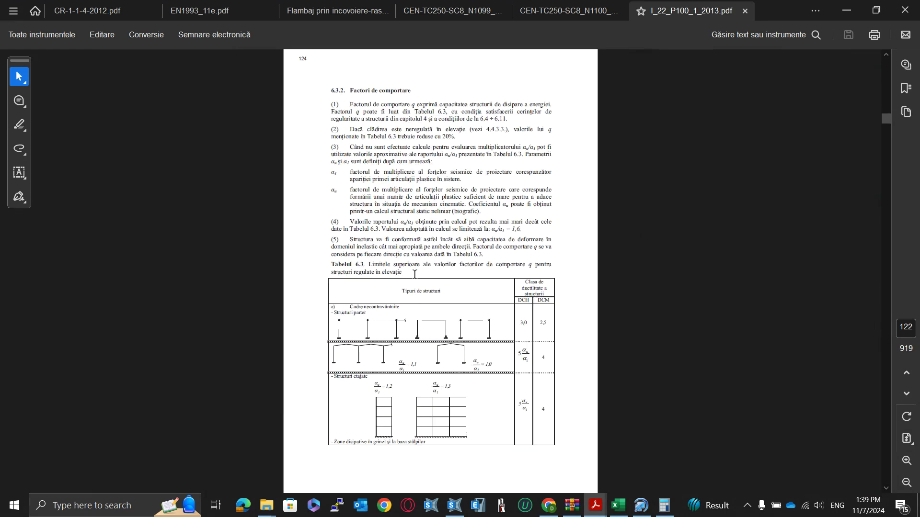
{"action": "scroll", "coordinate": [407, 247], "scroll_direction": "up", "scroll_amount": 1}
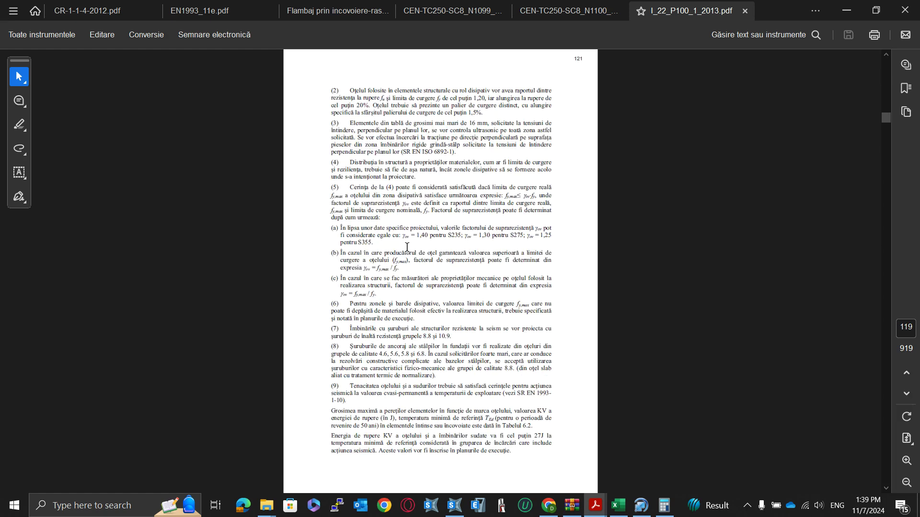
{"action": "scroll", "coordinate": [407, 247], "scroll_direction": "down", "scroll_amount": 3}
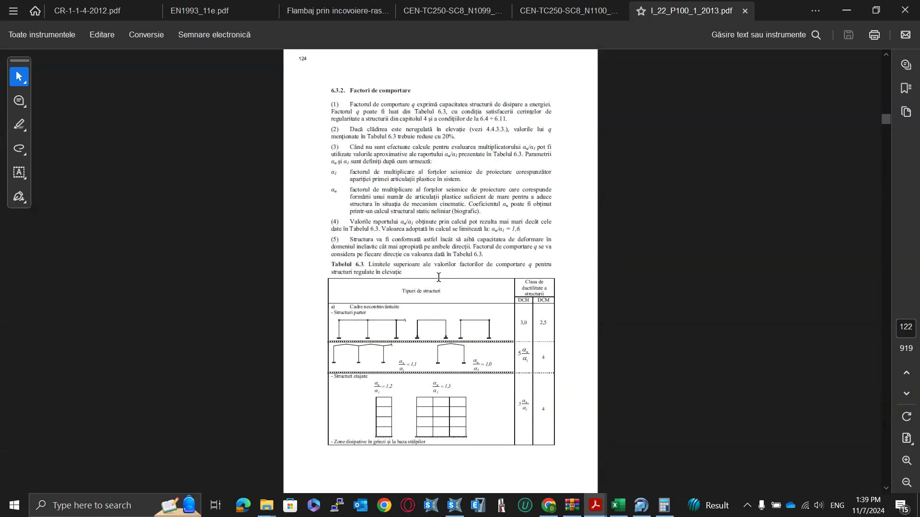
{"action": "scroll", "coordinate": [439, 277], "scroll_direction": "down", "scroll_amount": 5}
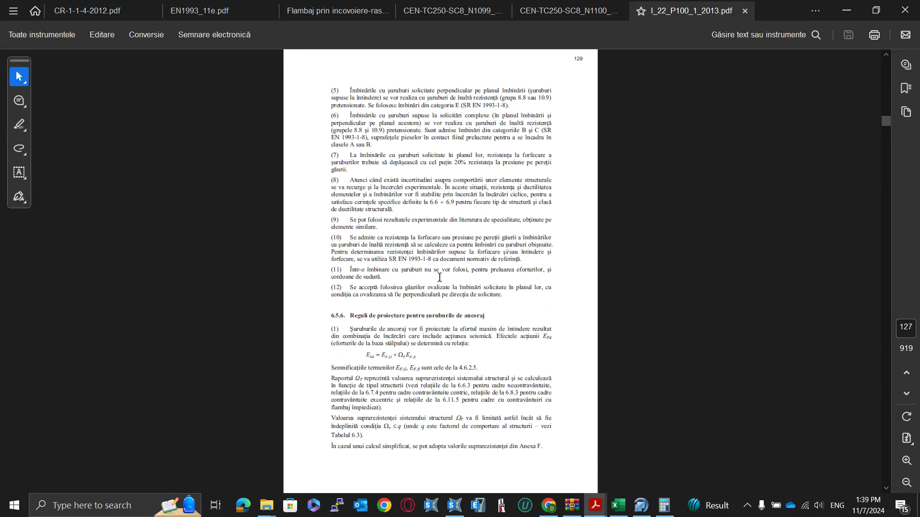
{"action": "scroll", "coordinate": [439, 277], "scroll_direction": "down", "scroll_amount": 1}
{"action": "scroll", "coordinate": [380, 321], "scroll_direction": "up", "scroll_amount": 3}
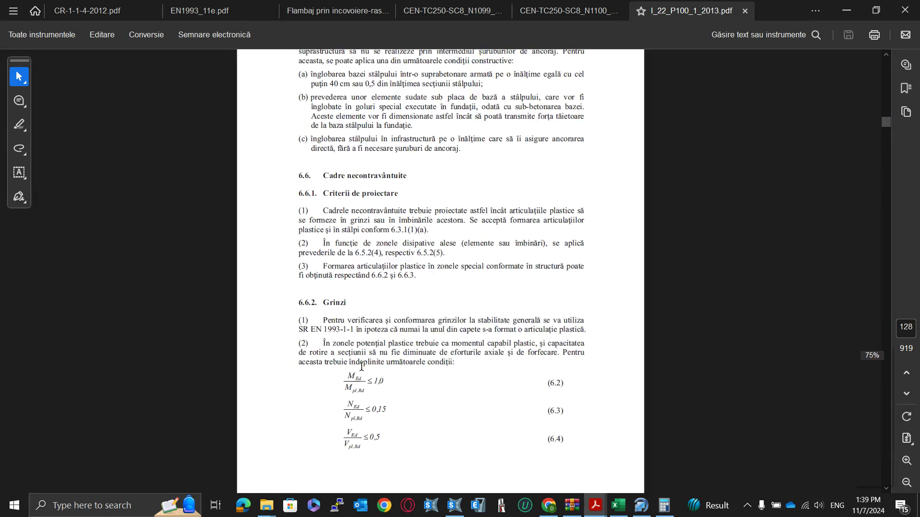
{"action": "scroll", "coordinate": [354, 363], "scroll_direction": "down", "scroll_amount": 1}
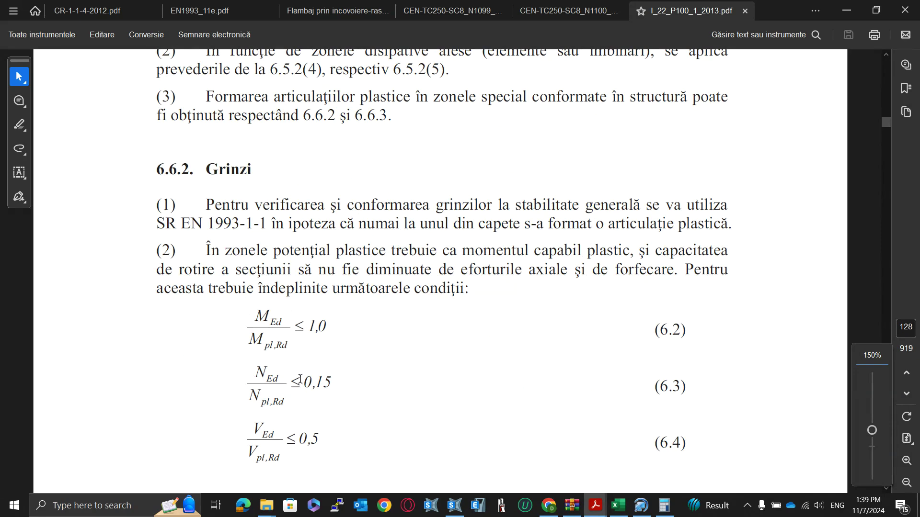
Step: Examine relation (6.5) for the beam design shear force, its term definitions and beam rules (3) to (6)
{"action": "scroll", "coordinate": [319, 342], "scroll_direction": "down", "scroll_amount": 10}
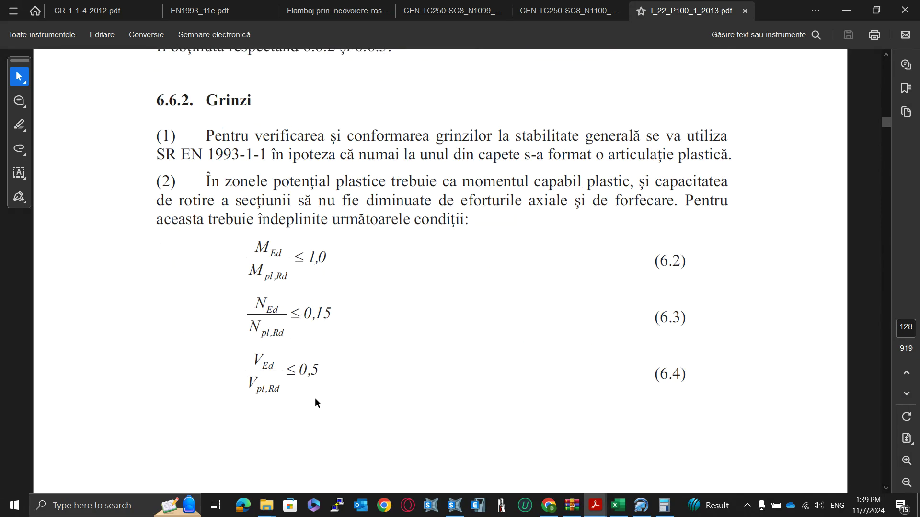
{"action": "scroll", "coordinate": [335, 387], "scroll_direction": "down", "scroll_amount": 1}
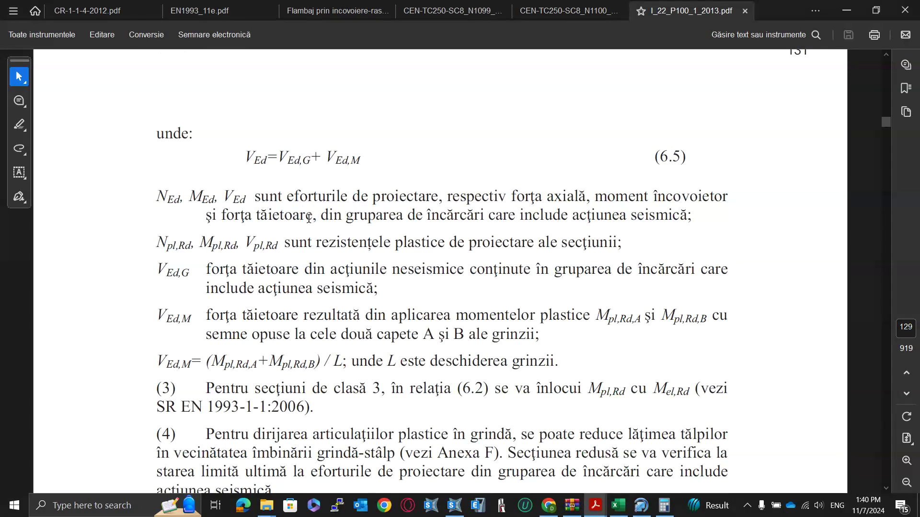
{"action": "scroll", "coordinate": [309, 216], "scroll_direction": "down", "scroll_amount": 2}
{"action": "scroll", "coordinate": [367, 238], "scroll_direction": "down", "scroll_amount": 1}
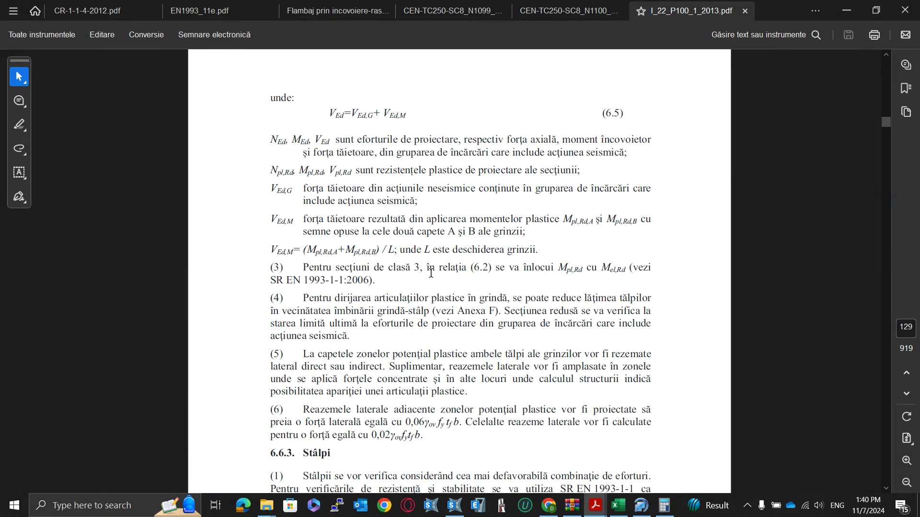
{"action": "scroll", "coordinate": [361, 237], "scroll_direction": "down", "scroll_amount": 2}
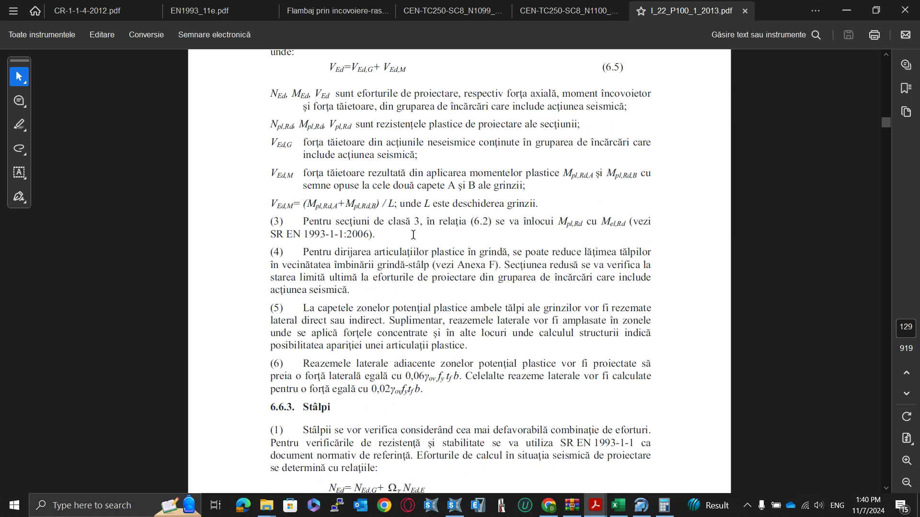
{"action": "scroll", "coordinate": [413, 235], "scroll_direction": "down", "scroll_amount": 1}
{"action": "scroll", "coordinate": [408, 226], "scroll_direction": "up", "scroll_amount": 2}
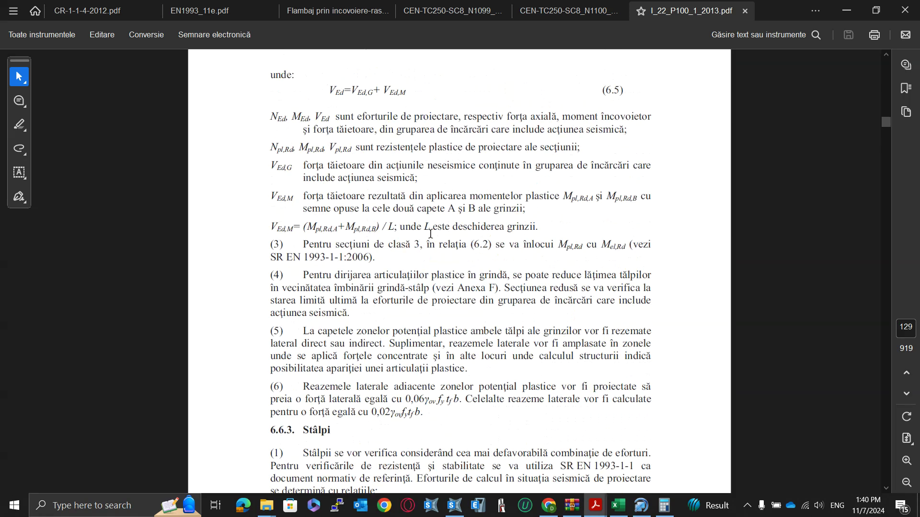
Step: Examine the column design force relations (6.6) in section 6.6.3 Stâlpi, highlighting the ΩT factor in the NEd formula
{"action": "scroll", "coordinate": [412, 201], "scroll_direction": "down", "scroll_amount": 6}
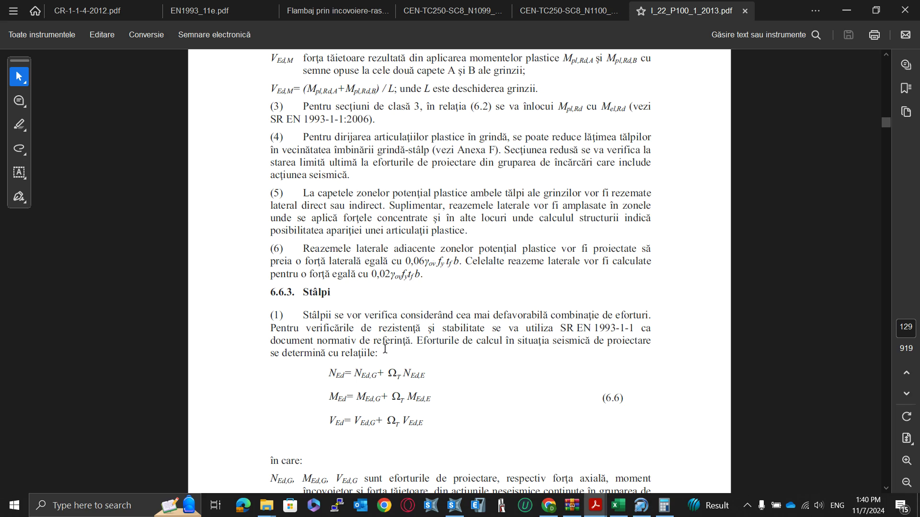
{"action": "scroll", "coordinate": [385, 349], "scroll_direction": "down", "scroll_amount": 2}
{"action": "left_click_drag", "start_coordinate": [404, 330], "coordinate": [393, 324]}
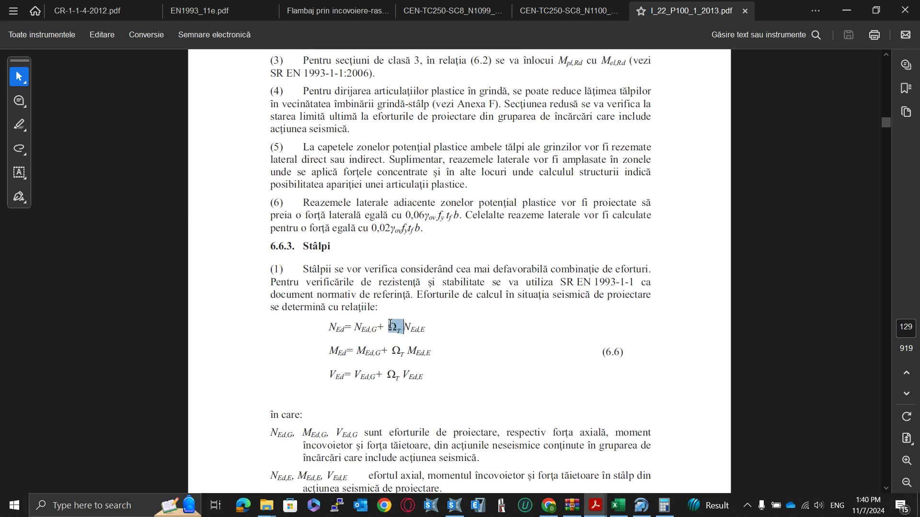
{"action": "left_click", "coordinate": [542, 382]}
{"action": "scroll", "coordinate": [450, 365], "scroll_direction": "down", "scroll_amount": 4}
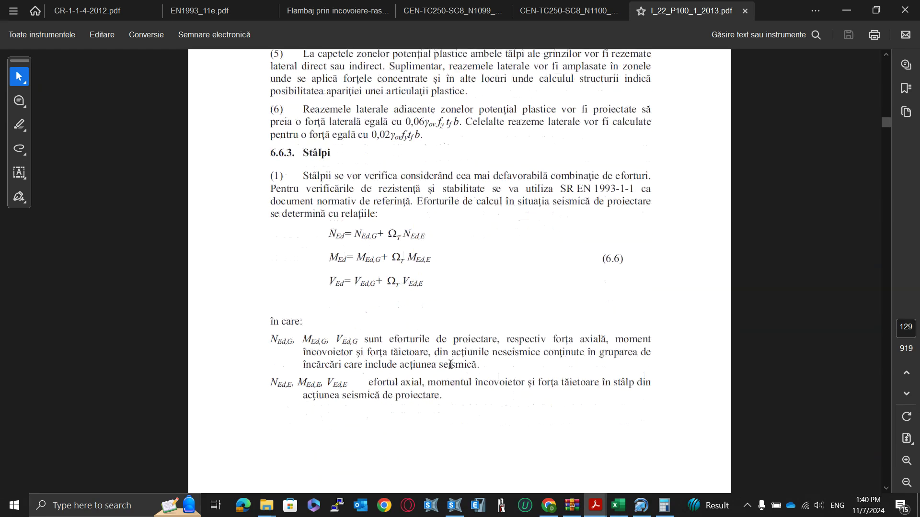
Step: Examine the definitions of ΩT and ΩM for unbraced frames, highlighting the Mpl,Rd,i / MEd,i ratio and its minimum value wording
{"action": "scroll", "coordinate": [453, 366], "scroll_direction": "down", "scroll_amount": 10}
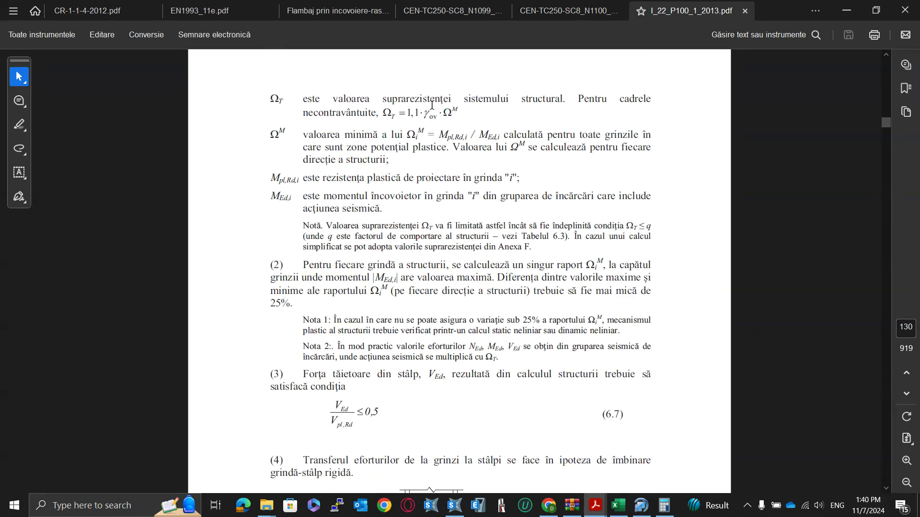
{"action": "scroll", "coordinate": [459, 119], "scroll_direction": "up", "scroll_amount": 2, "text": "ctrl"}
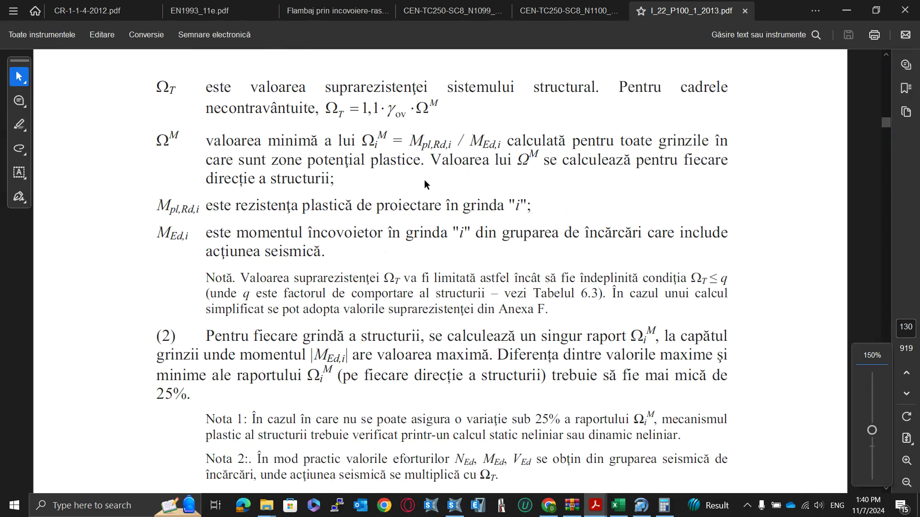
{"action": "left_click_drag", "start_coordinate": [362, 143], "coordinate": [475, 142]}
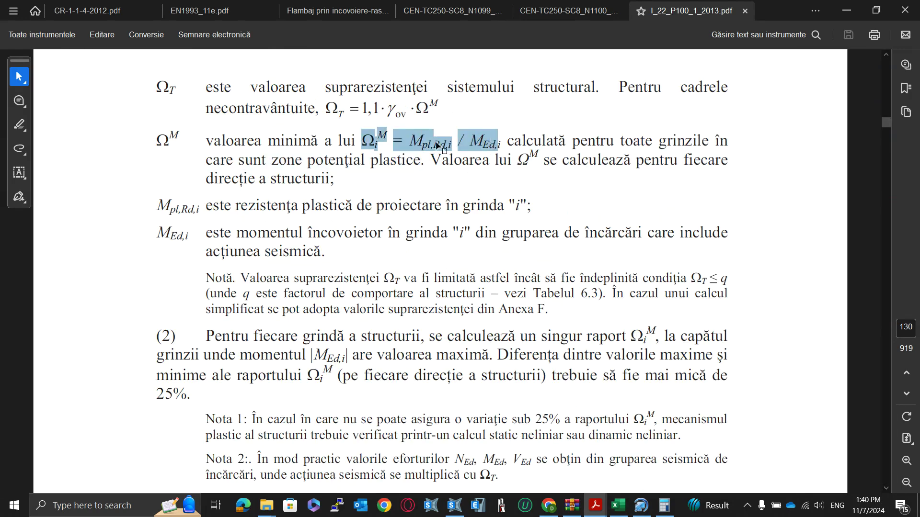
{"action": "left_click", "coordinate": [474, 143]}
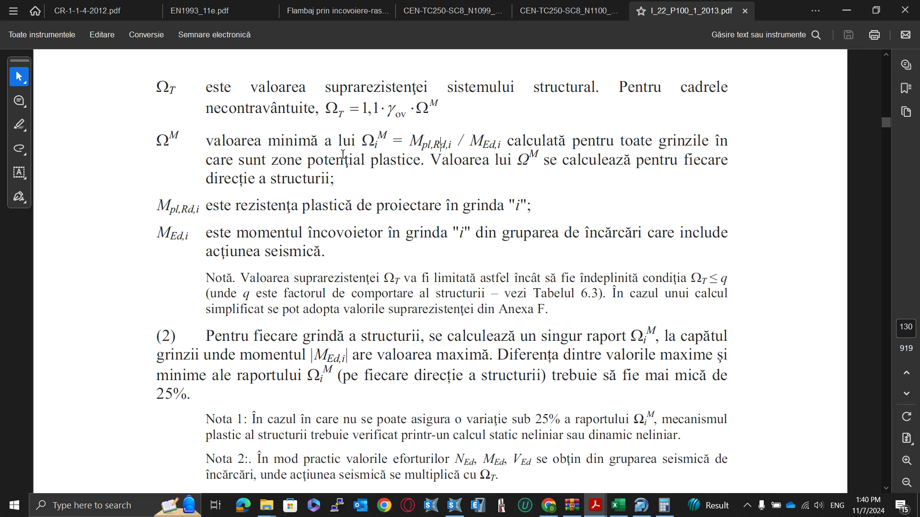
{"action": "left_click_drag", "start_coordinate": [249, 147], "coordinate": [379, 140]}
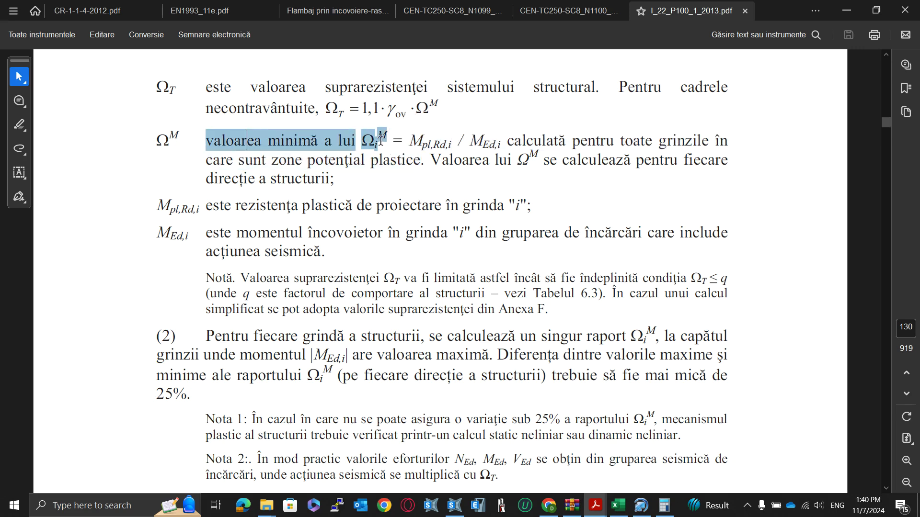
{"action": "left_click", "coordinate": [695, 365]}
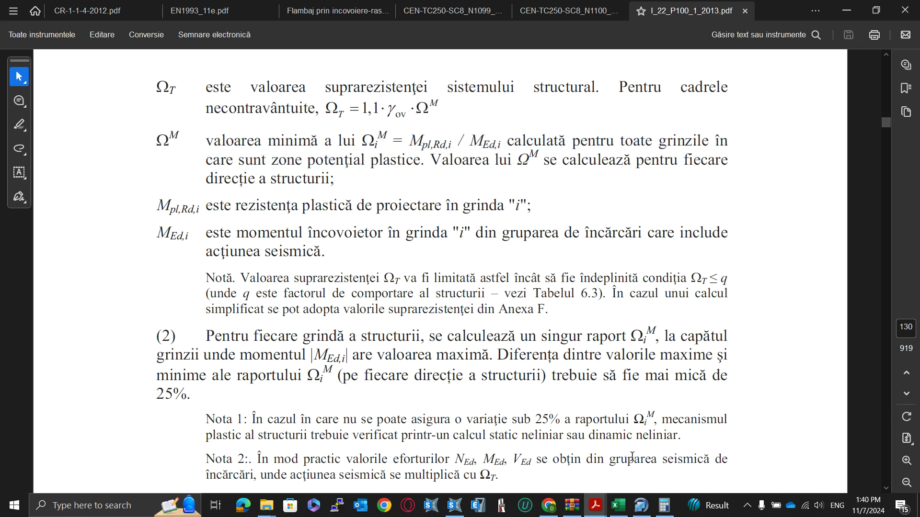
Step: Switch to SAP2000 and display the maximum stress ratios from the steel design results for the X-Z frame at Y=-9
{"action": "left_click", "coordinate": [454, 506]}
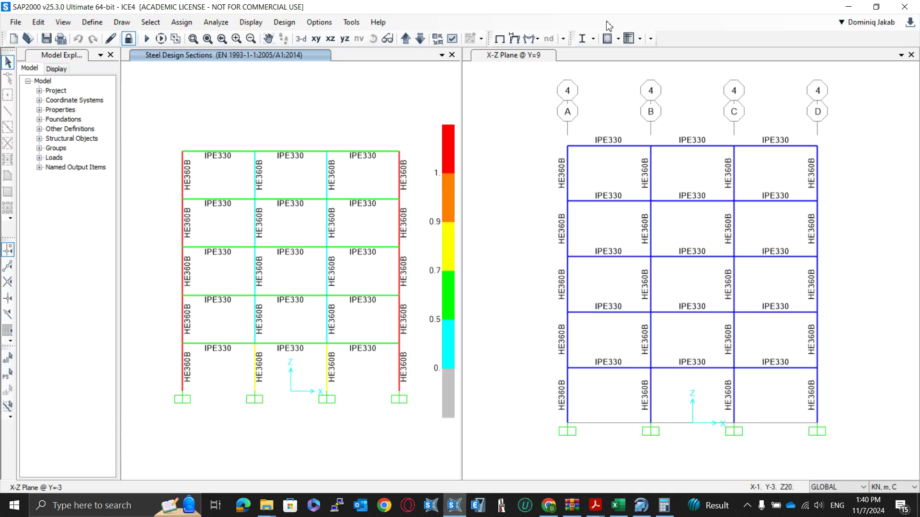
{"action": "left_click", "coordinate": [595, 39]}
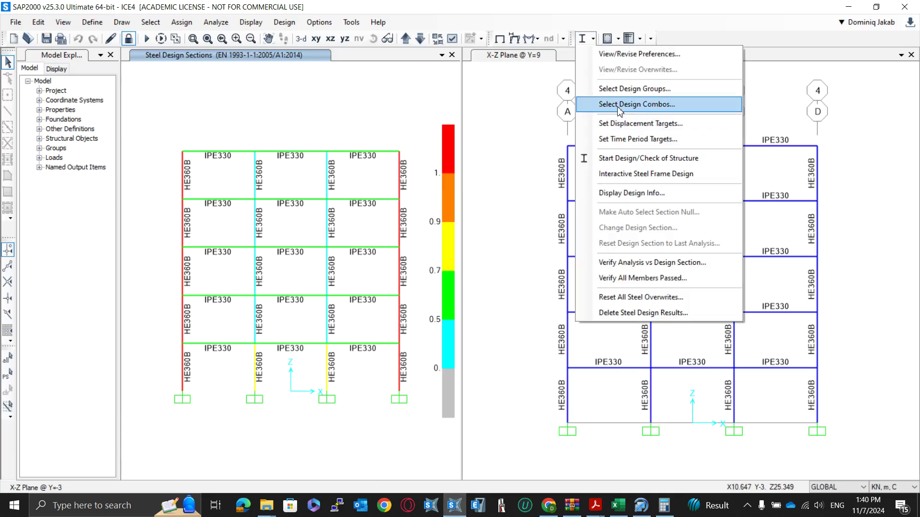
{"action": "left_click", "coordinate": [618, 193]}
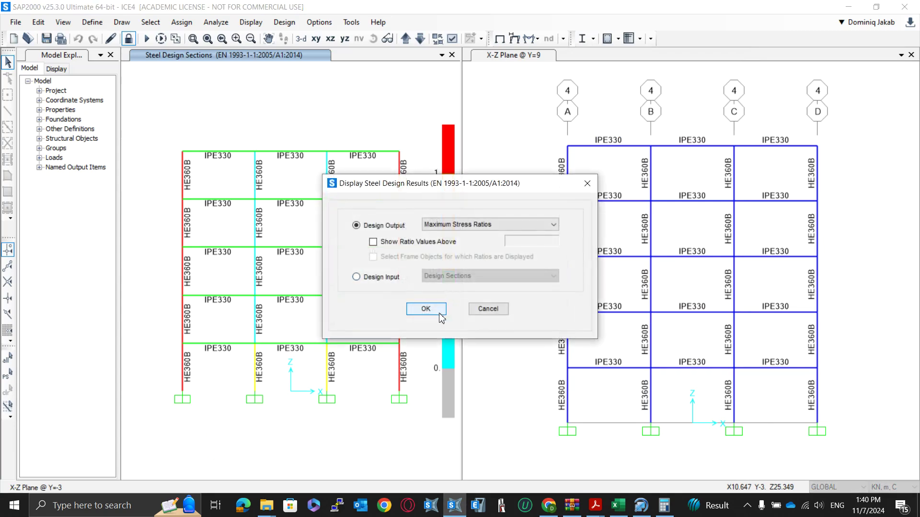
{"action": "left_click", "coordinate": [426, 309]}
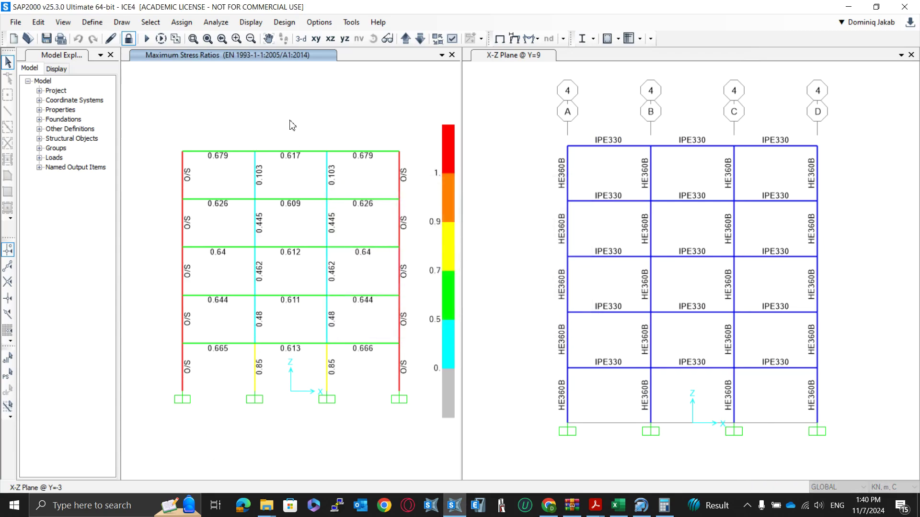
{"action": "left_click", "coordinate": [419, 38]}
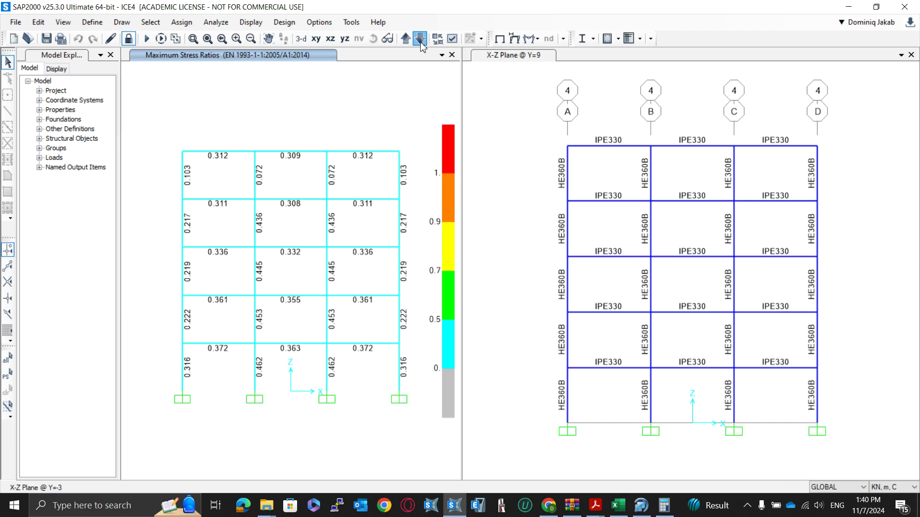
Step: Open the ULS1_GL stress check summary of the roof beam in the first bay and examine its My,Ed moment and Mb,Rd capacity
{"action": "right_click", "coordinate": [225, 152]}
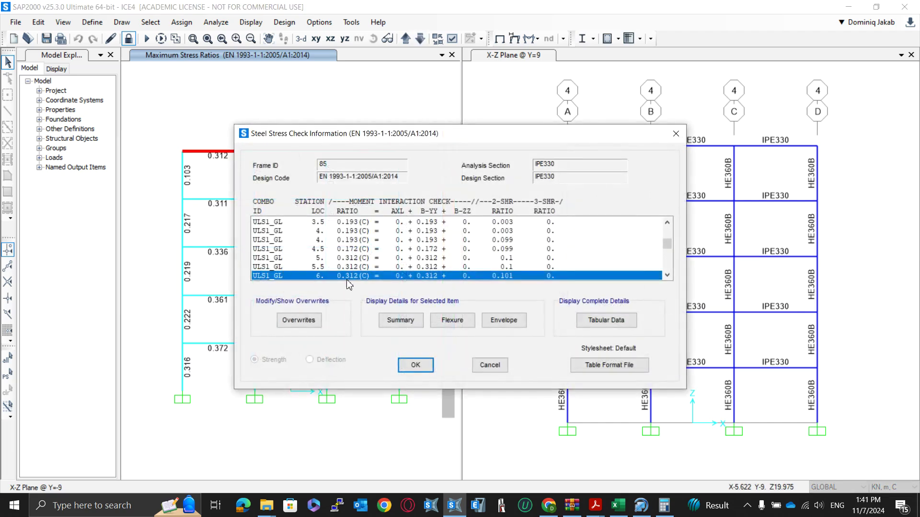
{"action": "left_click", "coordinate": [422, 326]}
{"action": "scroll", "coordinate": [440, 302], "scroll_direction": "down", "scroll_amount": 10}
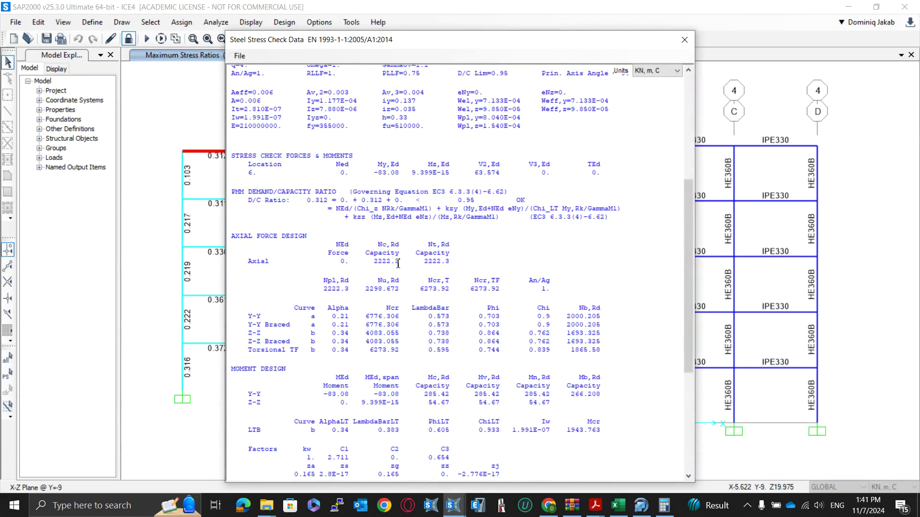
{"action": "left_click_drag", "start_coordinate": [345, 172], "coordinate": [411, 173]}
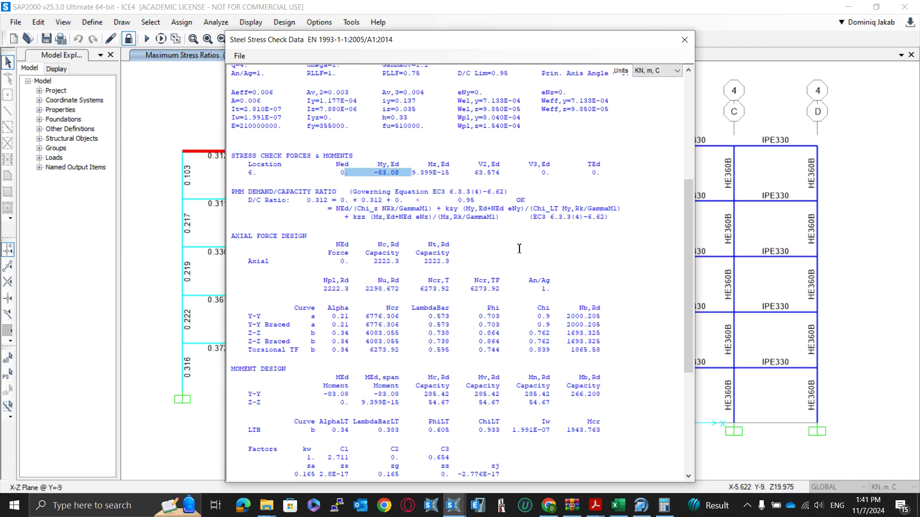
{"action": "scroll", "coordinate": [517, 248], "scroll_direction": "down", "scroll_amount": 1}
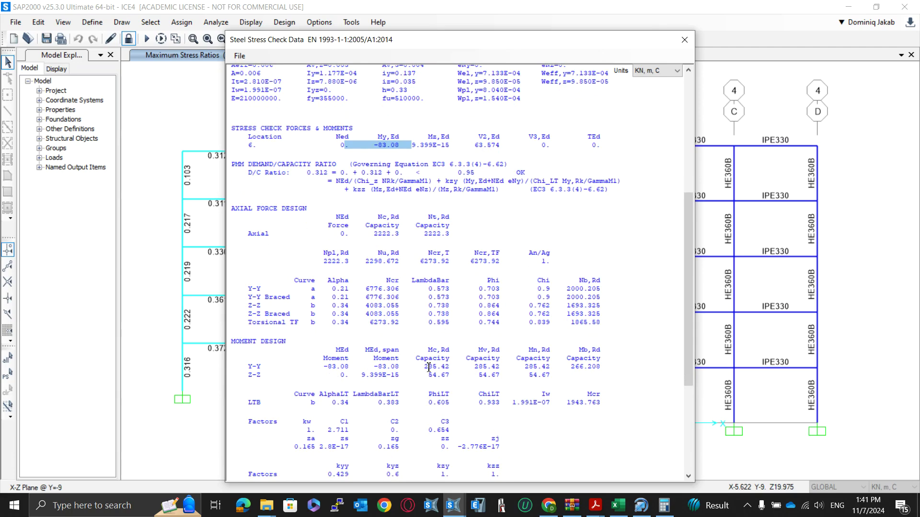
{"action": "left_click_drag", "start_coordinate": [570, 367], "coordinate": [601, 370]}
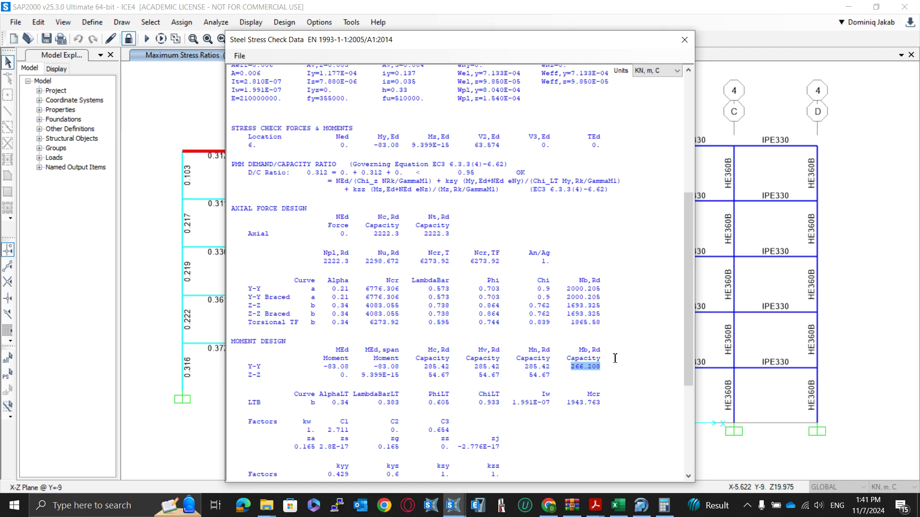
Step: Examine the ULS2_GLSx moment interaction ratios of the first-bay roof beam in the frame at Y=-9
{"action": "left_click", "coordinate": [684, 41]}
{"action": "left_click", "coordinate": [479, 364]}
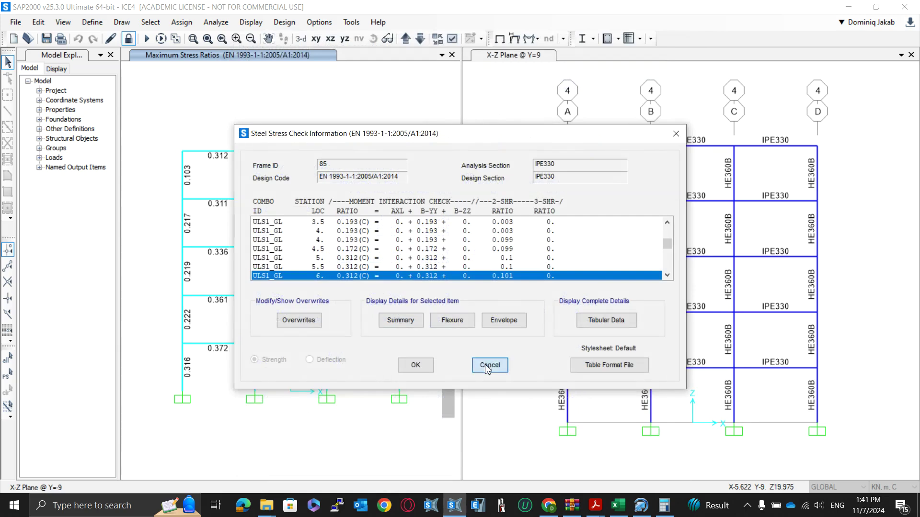
{"action": "right_click", "coordinate": [232, 157]}
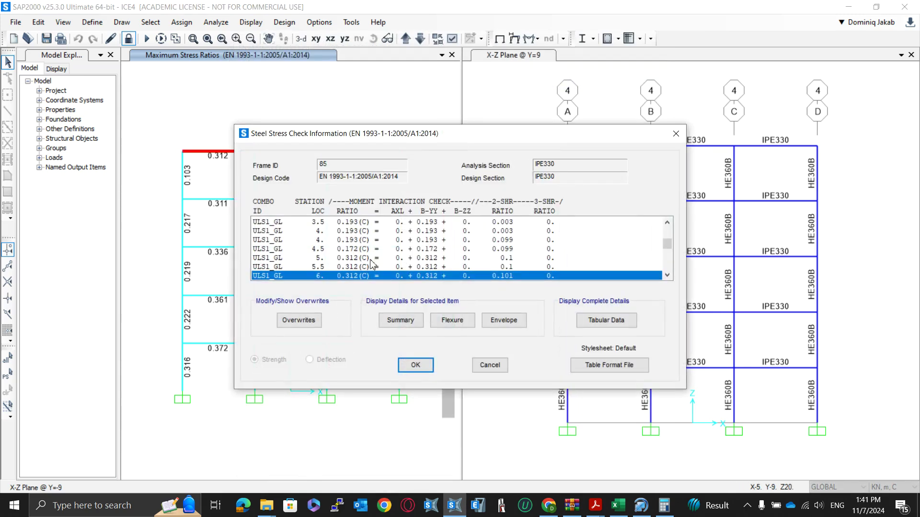
{"action": "scroll", "coordinate": [355, 244], "scroll_direction": "down", "scroll_amount": 2}
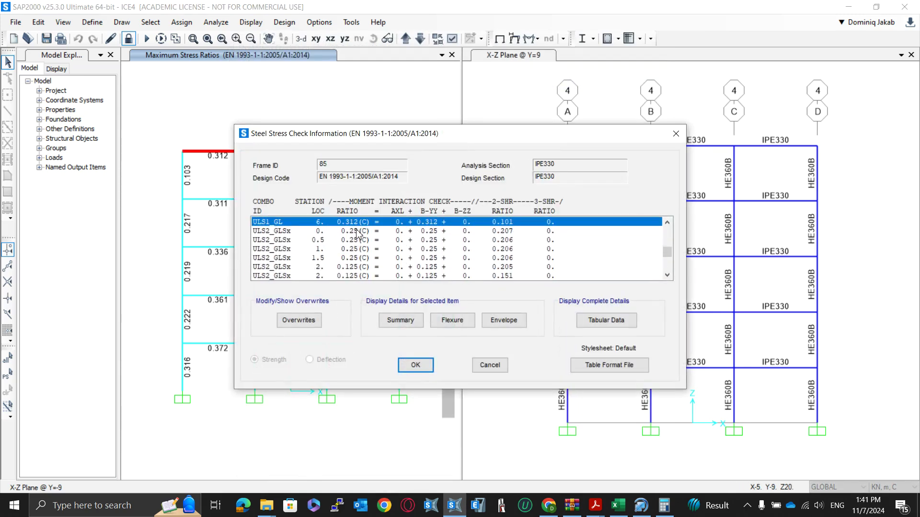
{"action": "left_click", "coordinate": [362, 232]}
{"action": "scroll", "coordinate": [384, 256], "scroll_direction": "down", "scroll_amount": 3}
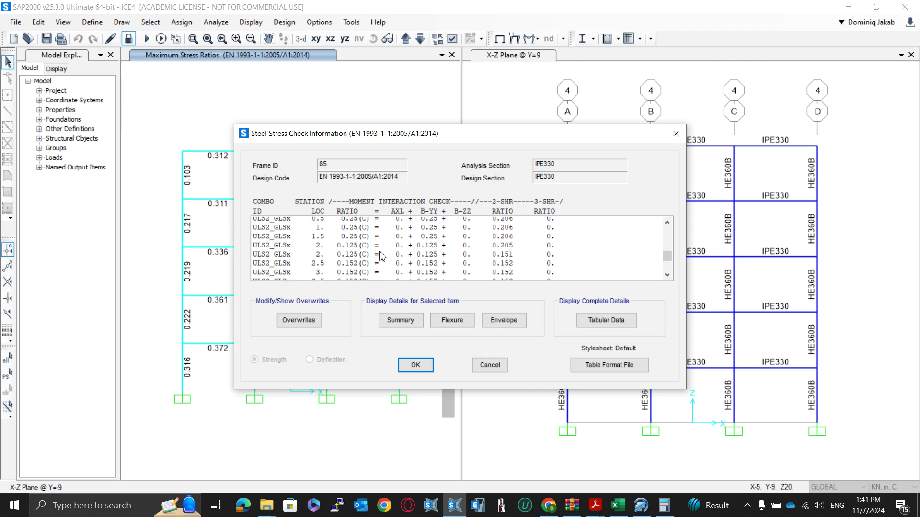
{"action": "key", "text": "Escape"}
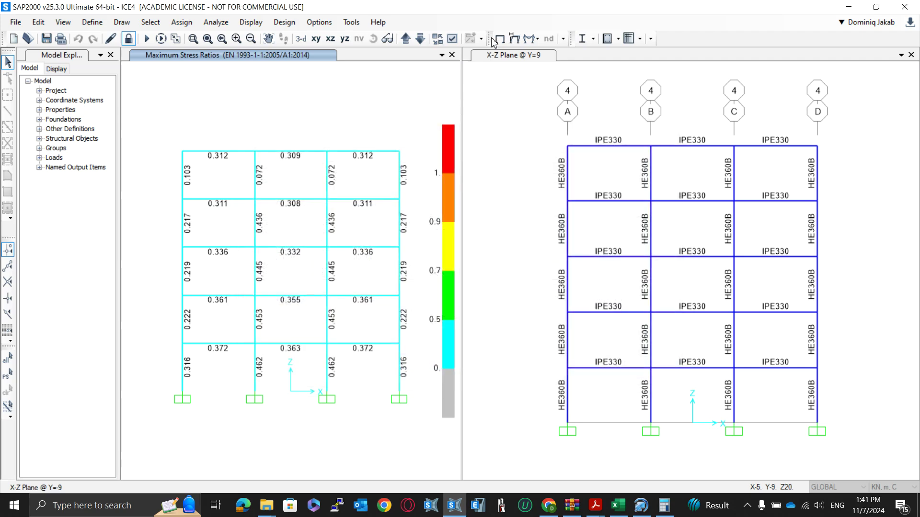
Step: Display the X-Z frame at Y=-3 and examine the ULS1_GL and ULS2_GLSx ratios of its first-bay roof beam
{"action": "left_click", "coordinate": [420, 39]}
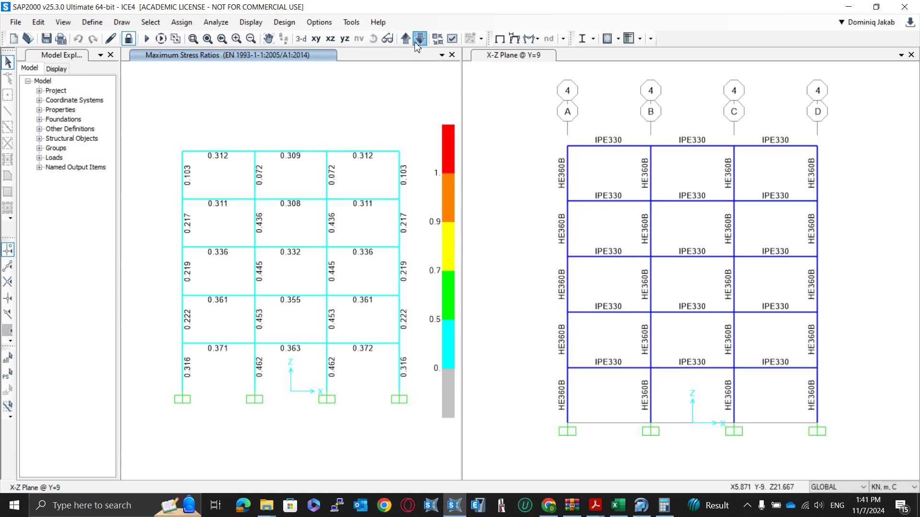
{"action": "left_click", "coordinate": [419, 40]}
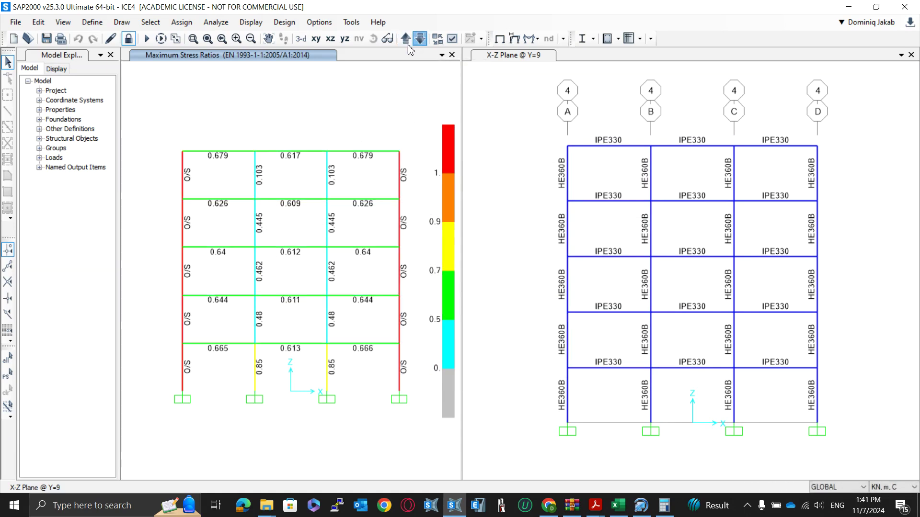
{"action": "right_click", "coordinate": [229, 153]}
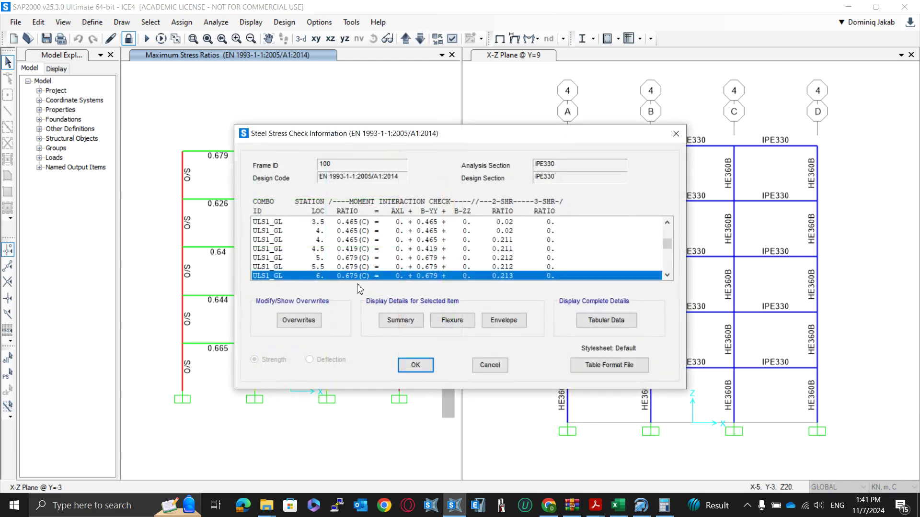
{"action": "scroll", "coordinate": [357, 251], "scroll_direction": "down", "scroll_amount": 2}
{"action": "scroll", "coordinate": [355, 251], "scroll_direction": "down", "scroll_amount": 1}
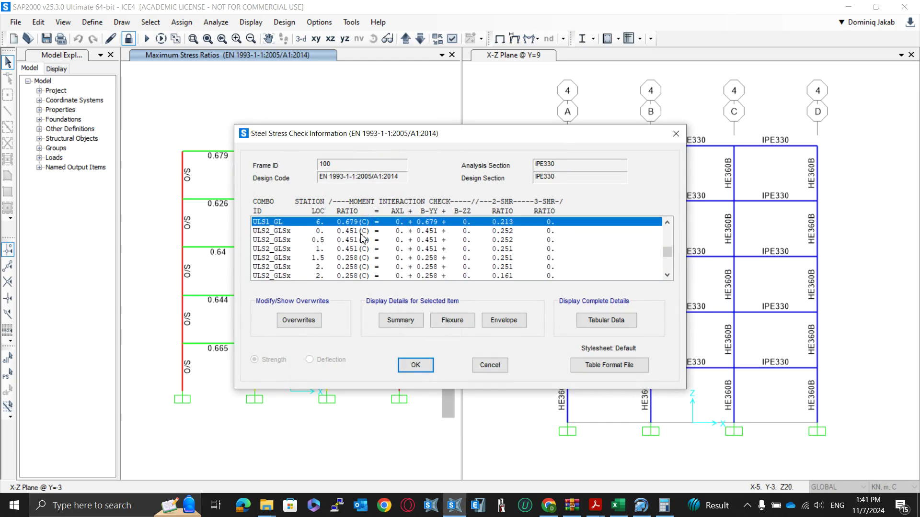
Step: Examine the beam's flexure check details, highlighting the Z-Z and LTB unbraced lengths under Basic Factors
{"action": "left_click", "coordinate": [446, 323]}
{"action": "scroll", "coordinate": [499, 242], "scroll_direction": "down", "scroll_amount": 4}
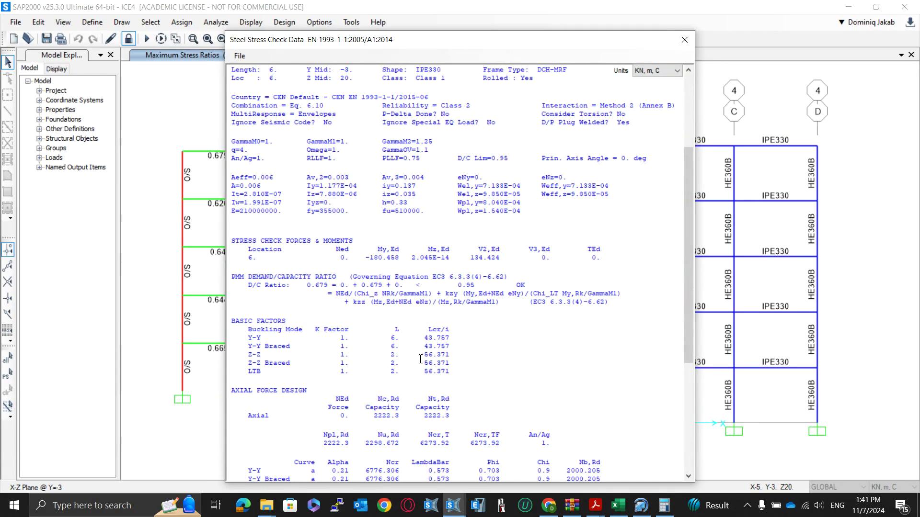
{"action": "double_click", "coordinate": [394, 355]}
{"action": "left_click_drag", "start_coordinate": [390, 371], "coordinate": [395, 372]}
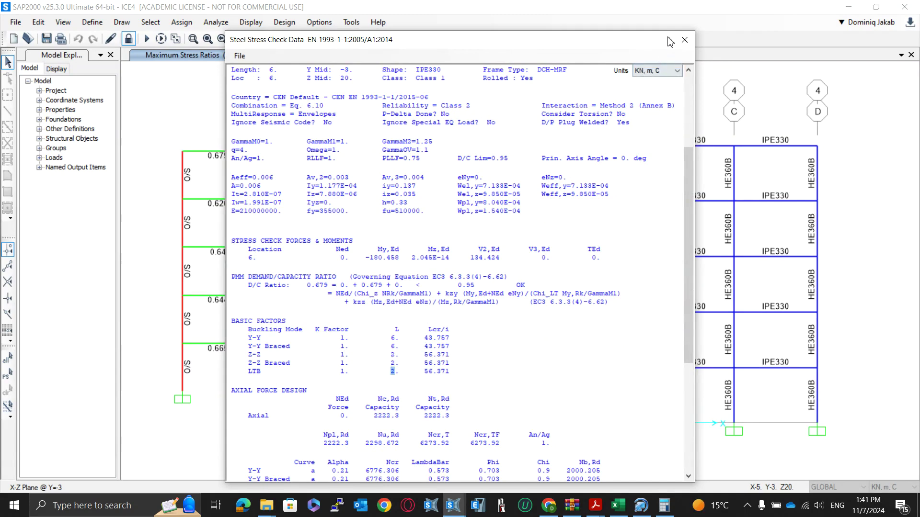
{"action": "left_click", "coordinate": [684, 39]}
{"action": "key", "text": "Escape"}
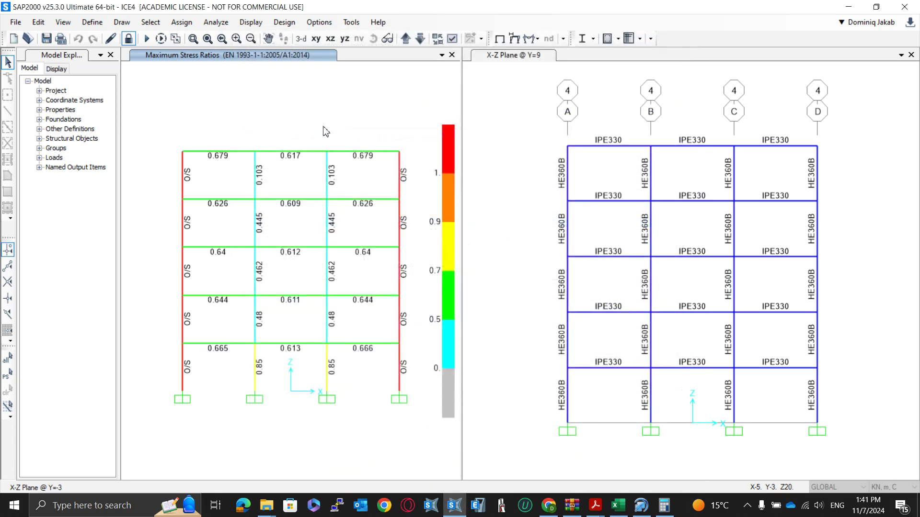
Step: Display the X-Z frame at Y=3 and examine the unbraced lengths in its first-bay roof beam's flexure details
{"action": "left_click", "coordinate": [420, 40]}
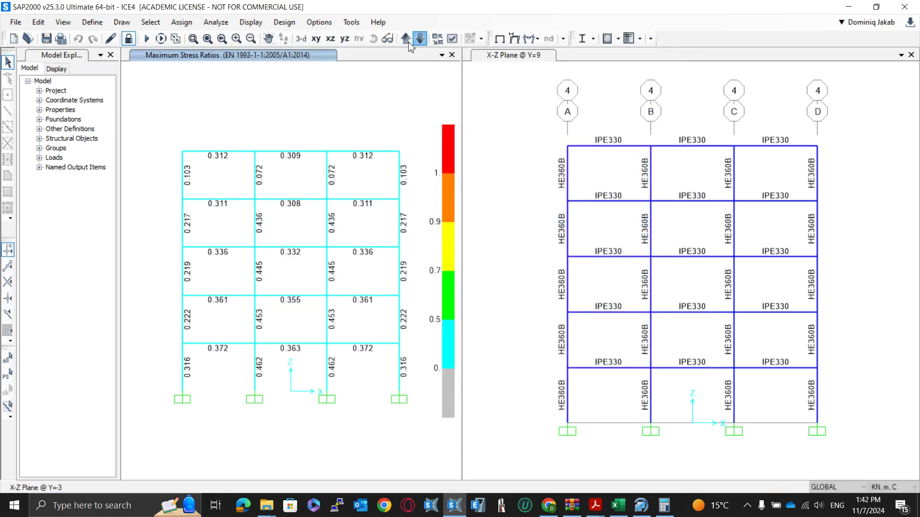
{"action": "left_click", "coordinate": [405, 39]}
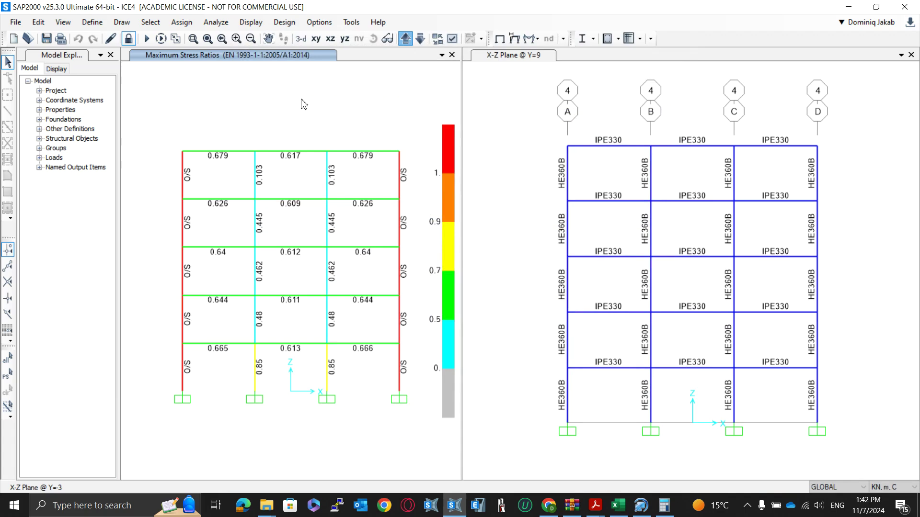
{"action": "right_click", "coordinate": [236, 158]}
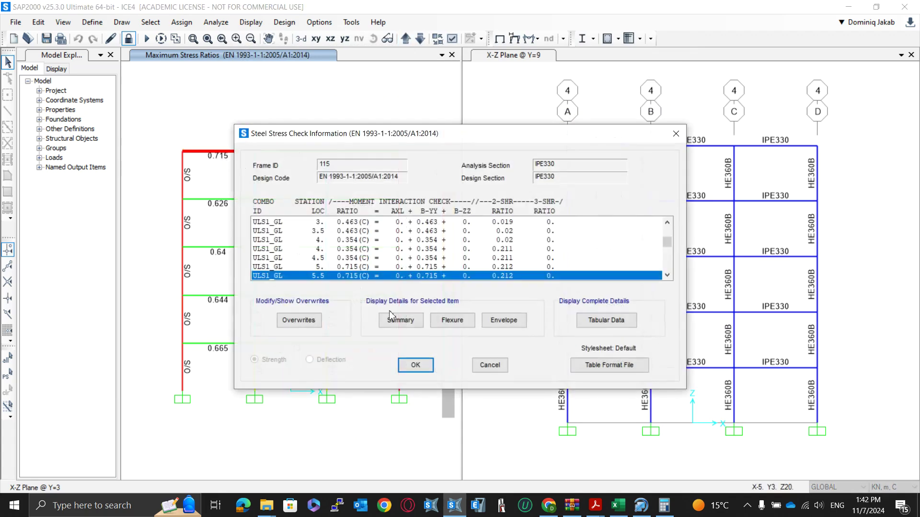
{"action": "left_click", "coordinate": [451, 321]}
{"action": "scroll", "coordinate": [449, 333], "scroll_direction": "down", "scroll_amount": 10}
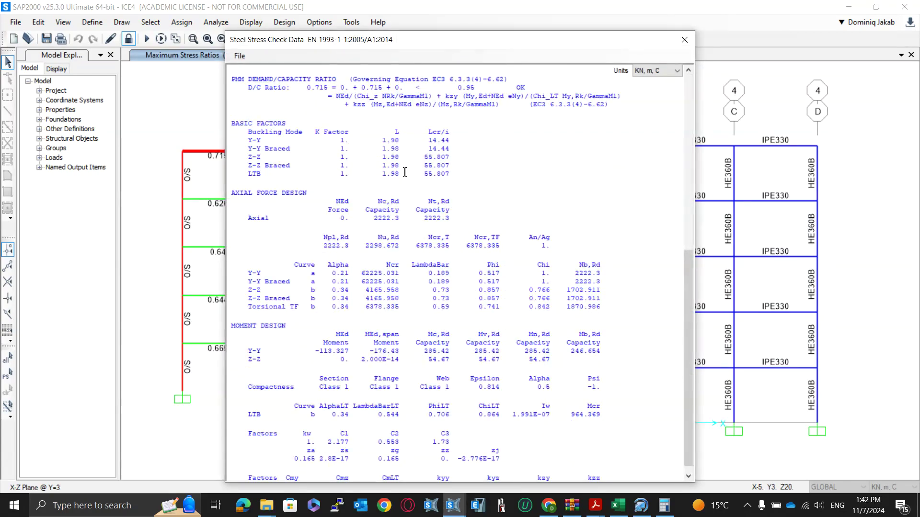
{"action": "left_click", "coordinate": [684, 39]}
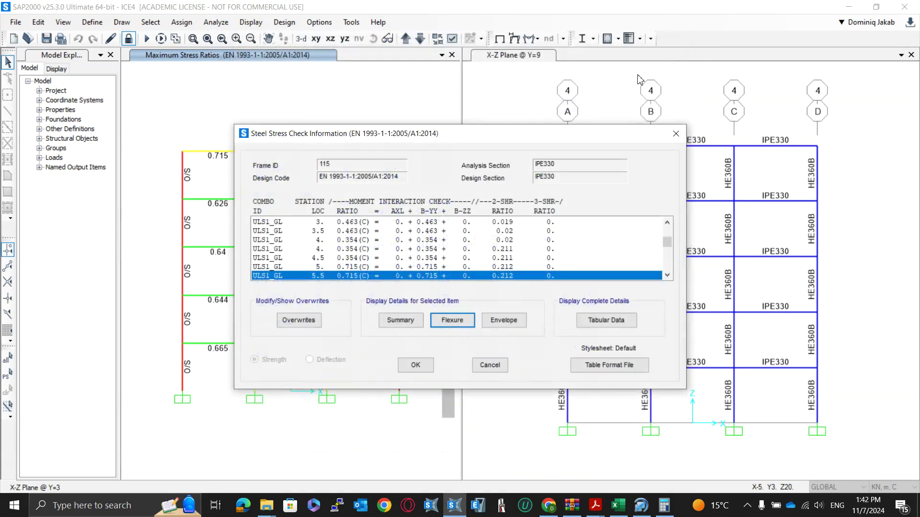
{"action": "left_click", "coordinate": [675, 134]}
Step: Examine the unbraced length ratios Ly, Lz and LLTB in the steel design overwrites of the first-bay roof beam
{"action": "left_click", "coordinate": [594, 39]}
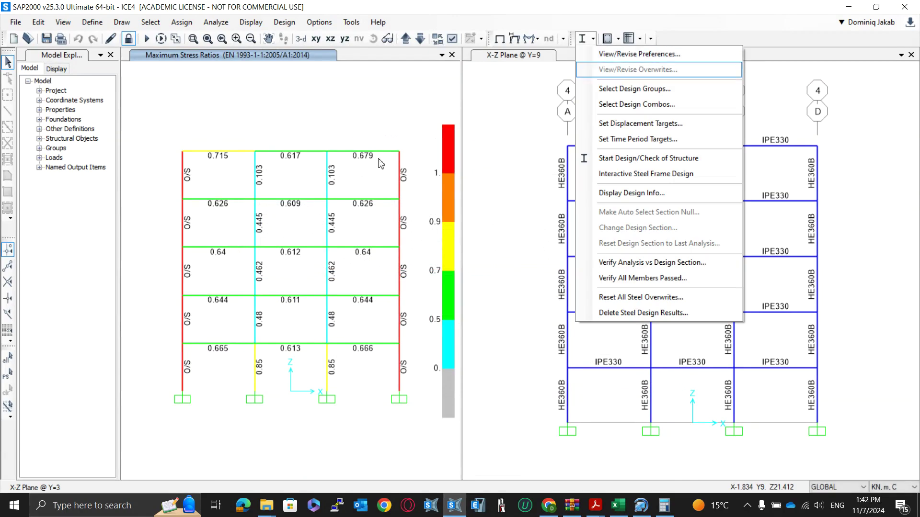
{"action": "left_click", "coordinate": [230, 152]}
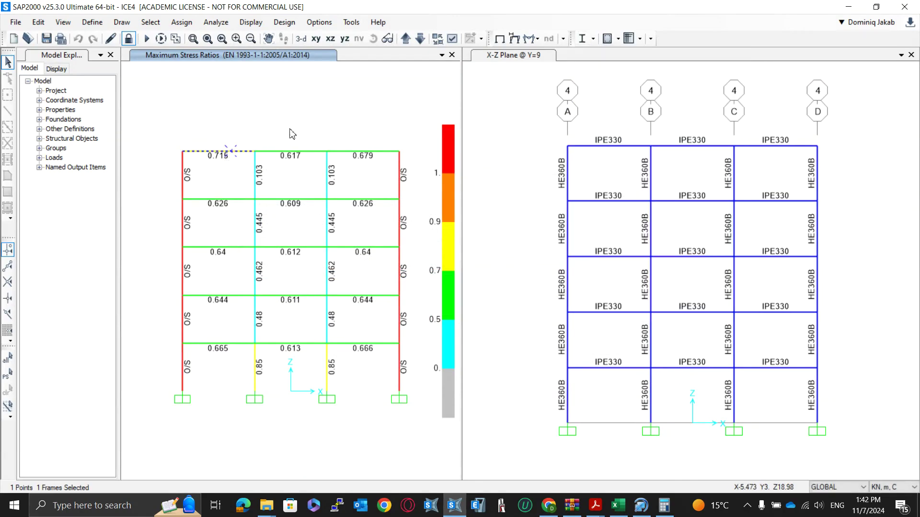
{"action": "left_click", "coordinate": [594, 39]}
{"action": "left_click", "coordinate": [519, 140]}
{"action": "scroll", "coordinate": [452, 280], "scroll_direction": "down", "scroll_amount": 3}
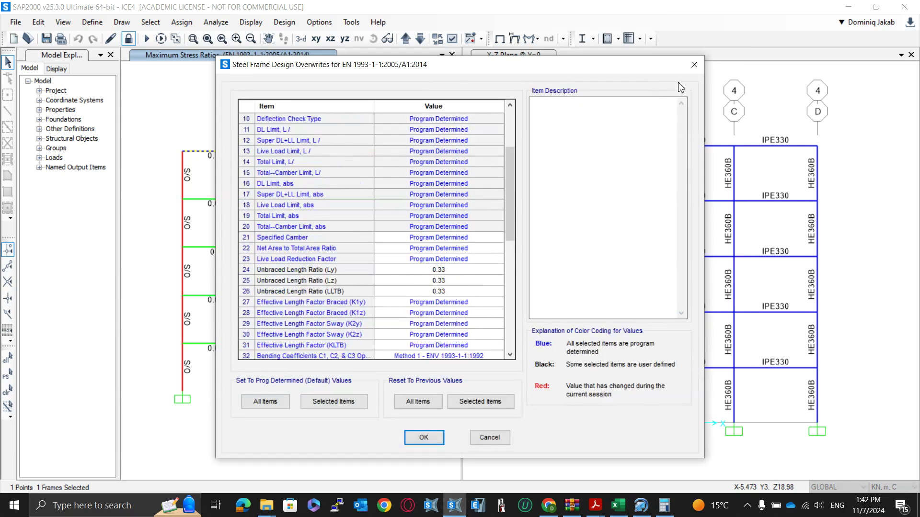
{"action": "left_click", "coordinate": [694, 64]}
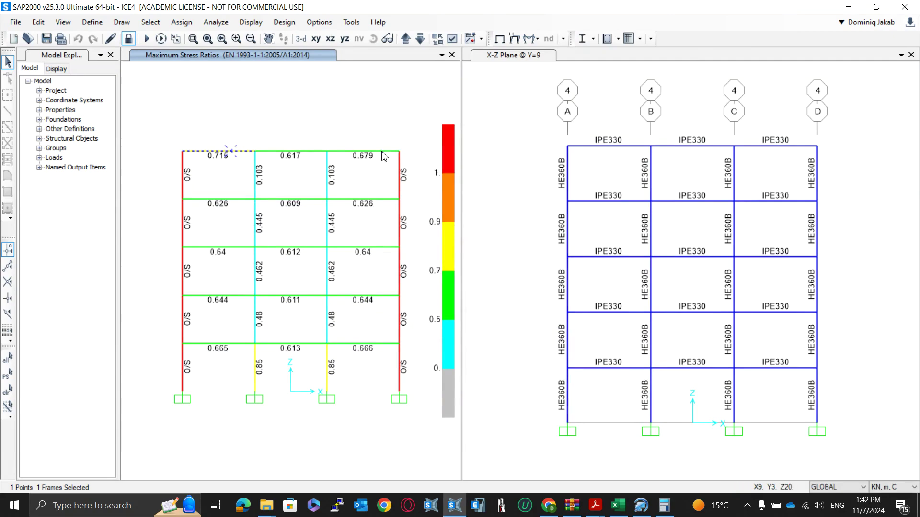
Step: Reopen the stress check of the first-bay roof beam at Y=3 and compare its ULS1_GL and ULS2_GLSx ratios
{"action": "right_click", "coordinate": [242, 152]}
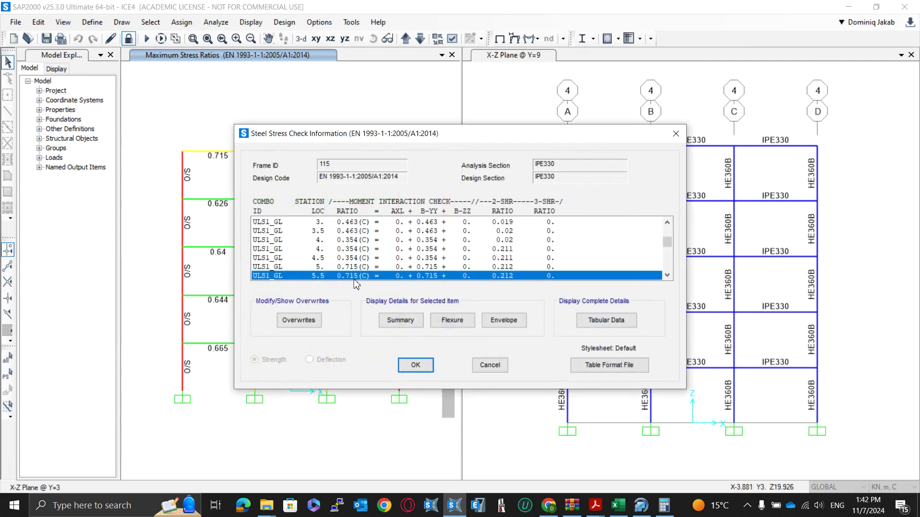
{"action": "scroll", "coordinate": [357, 282], "scroll_direction": "down", "scroll_amount": 1}
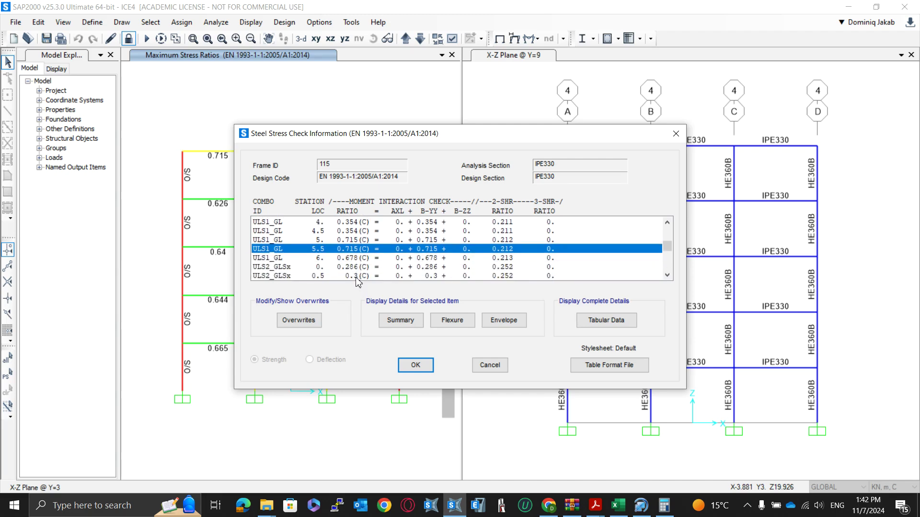
{"action": "scroll", "coordinate": [360, 280], "scroll_direction": "down", "scroll_amount": 1}
{"action": "scroll", "coordinate": [367, 277], "scroll_direction": "down", "scroll_amount": 3}
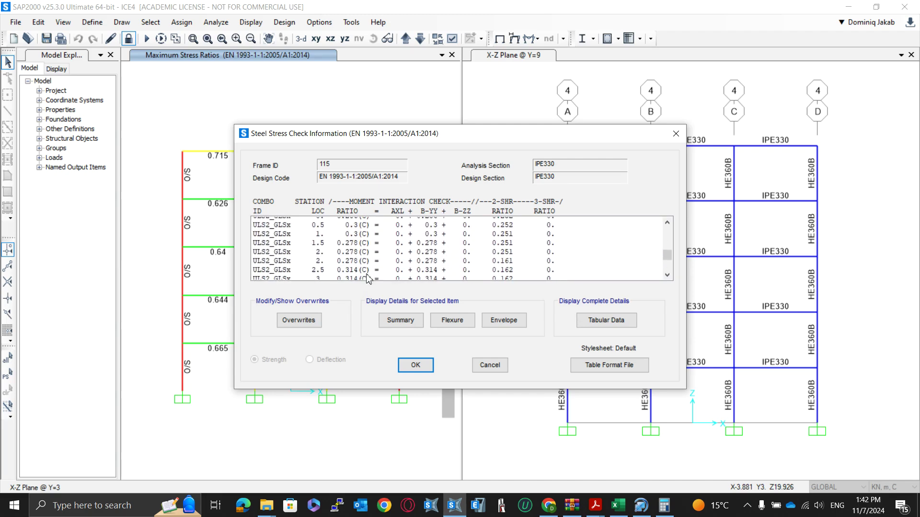
{"action": "scroll", "coordinate": [366, 277], "scroll_direction": "up", "scroll_amount": 3}
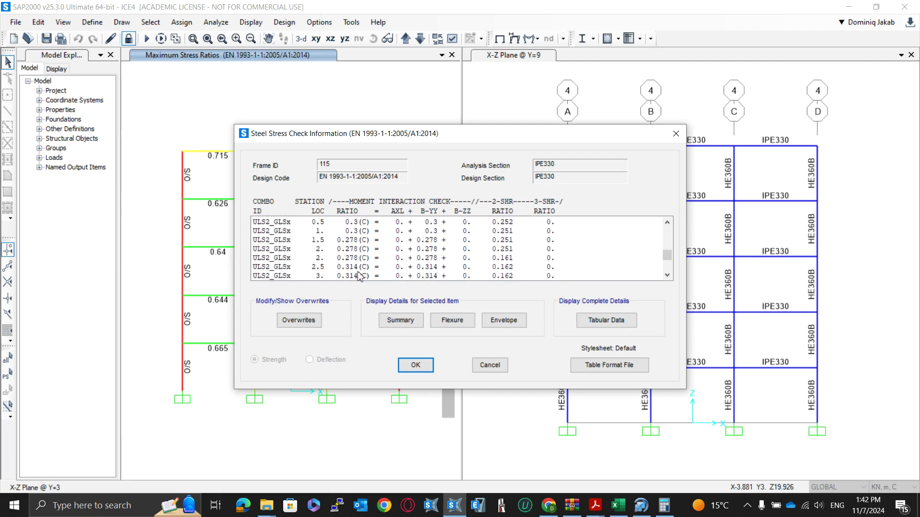
{"action": "scroll", "coordinate": [366, 274], "scroll_direction": "down", "scroll_amount": 2}
{"action": "scroll", "coordinate": [367, 273], "scroll_direction": "down", "scroll_amount": 1}
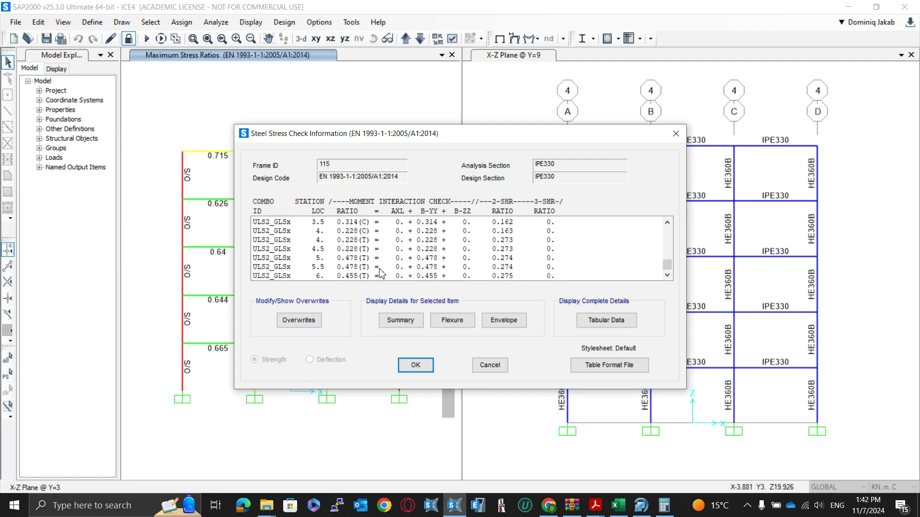
Step: Open the ULS2_GLSx summary at station 5 of the roof beam and examine its design moments and Mb,Rd capacity
{"action": "left_click", "coordinate": [354, 267]}
{"action": "left_click", "coordinate": [356, 258]}
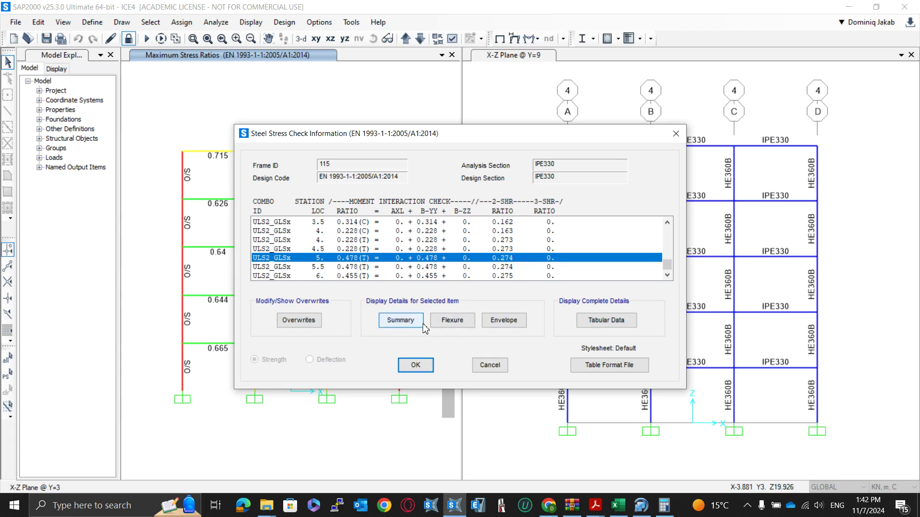
{"action": "left_click", "coordinate": [402, 321]}
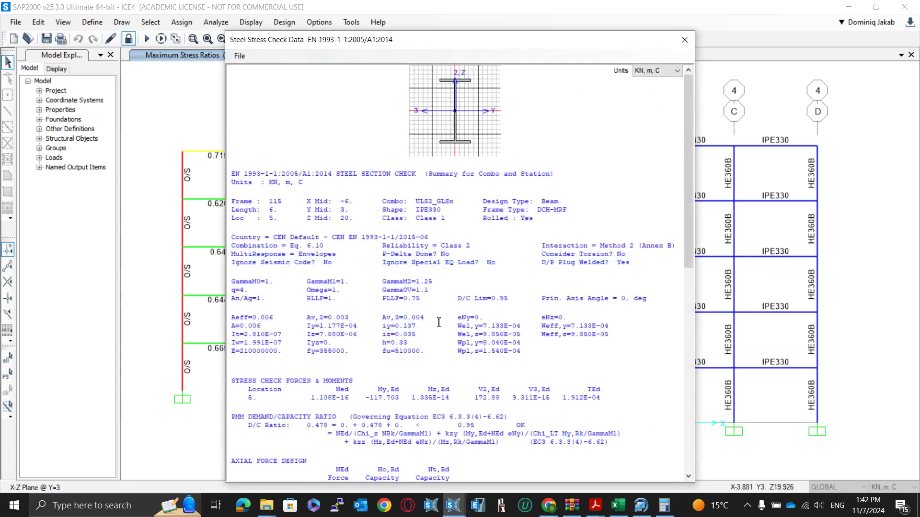
{"action": "scroll", "coordinate": [416, 327], "scroll_direction": "down", "scroll_amount": 9}
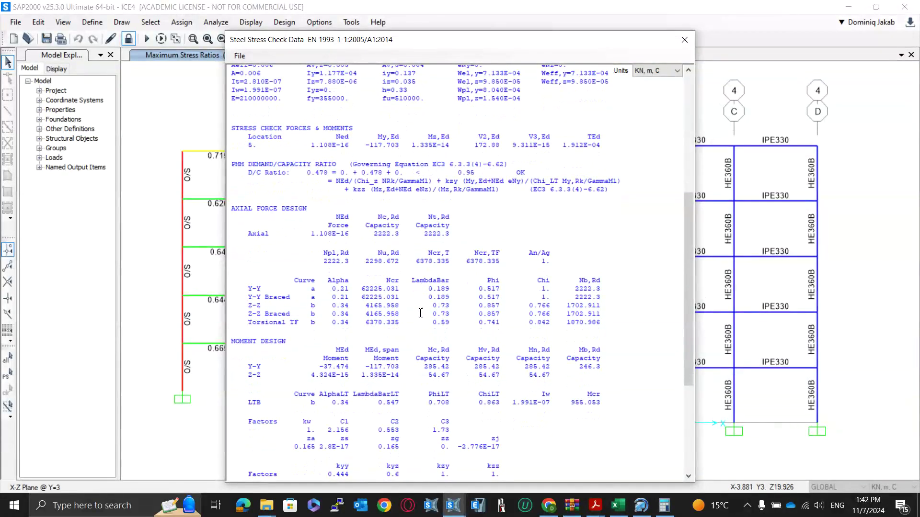
{"action": "scroll", "coordinate": [411, 309], "scroll_direction": "down", "scroll_amount": 1}
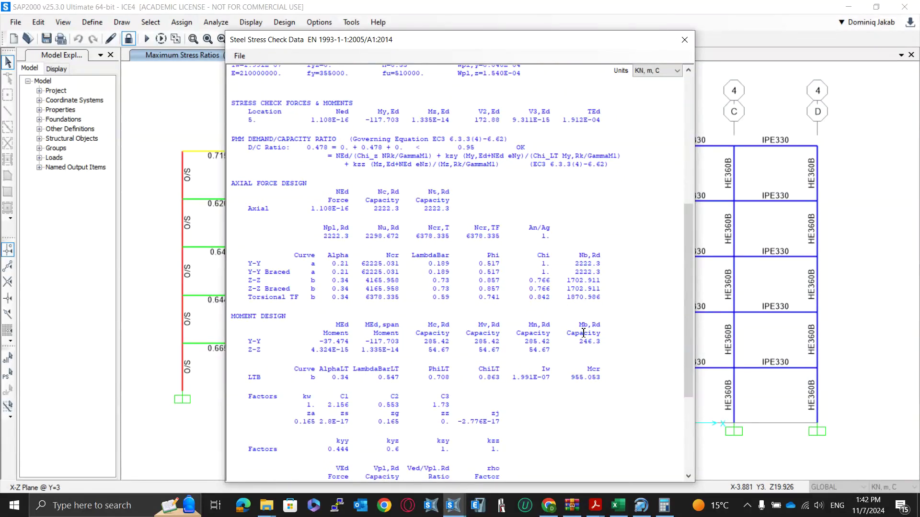
{"action": "left_click", "coordinate": [684, 39]}
{"action": "left_click", "coordinate": [674, 136]}
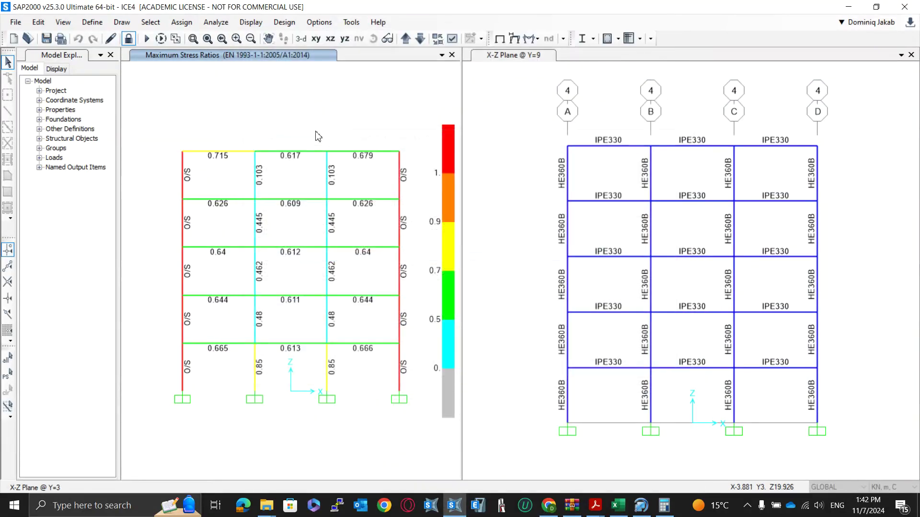
Step: Remove ULS1_GL from the strength design load combinations and accept deleting the existing steel design results
{"action": "left_click", "coordinate": [593, 39]}
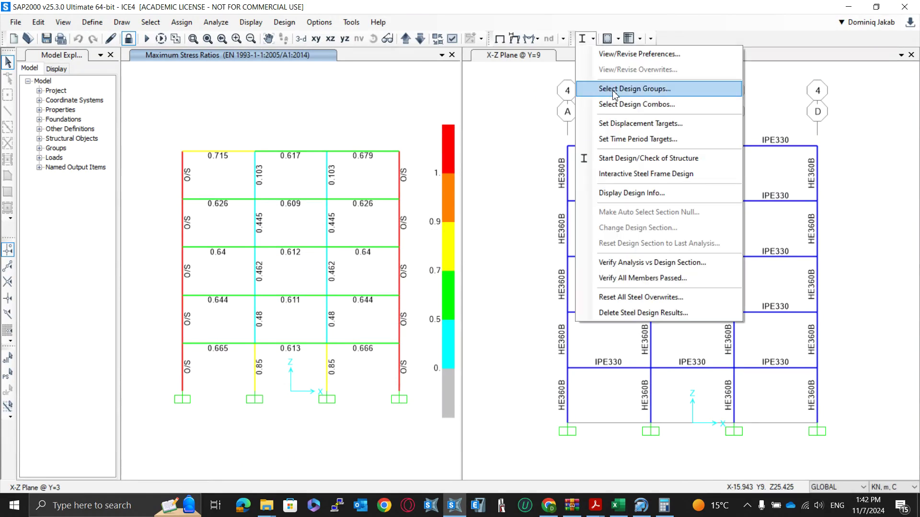
{"action": "left_click", "coordinate": [615, 105]}
{"action": "left_click", "coordinate": [507, 220]}
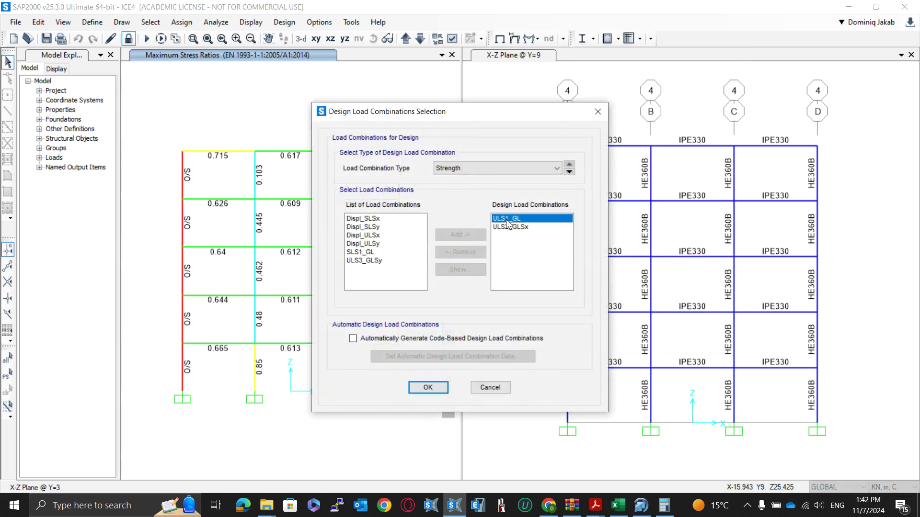
{"action": "left_click", "coordinate": [459, 253]}
{"action": "left_click", "coordinate": [428, 387]}
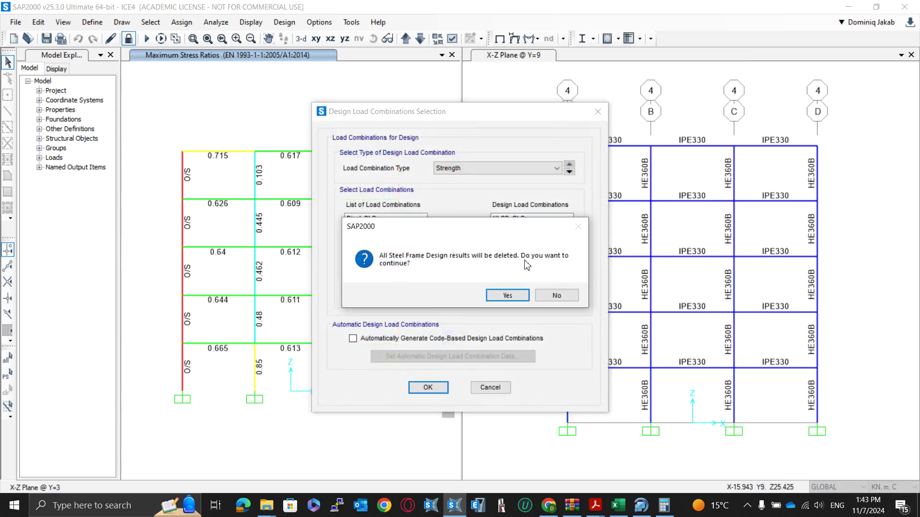
{"action": "left_click", "coordinate": [508, 295]}
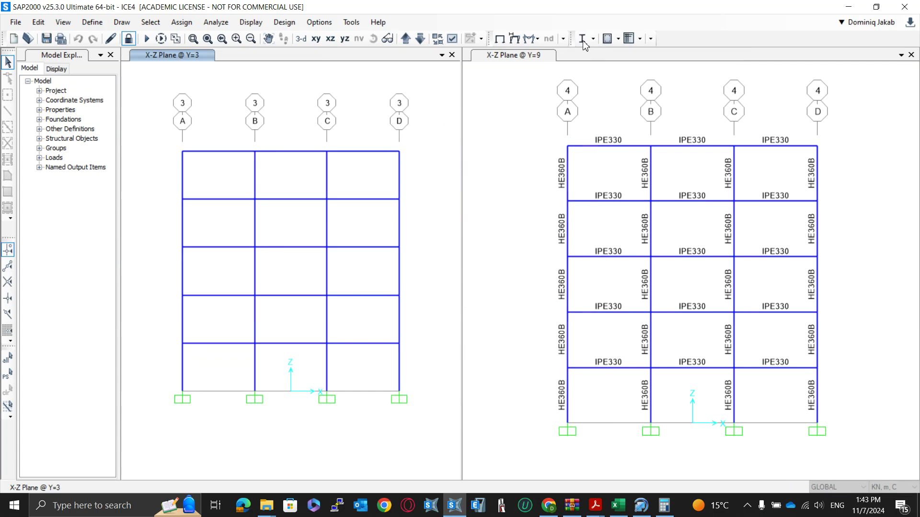
Step: Rerun the steel design check of the structure and display the stress ratio values on the Y=3 frame
{"action": "left_click", "coordinate": [582, 39]}
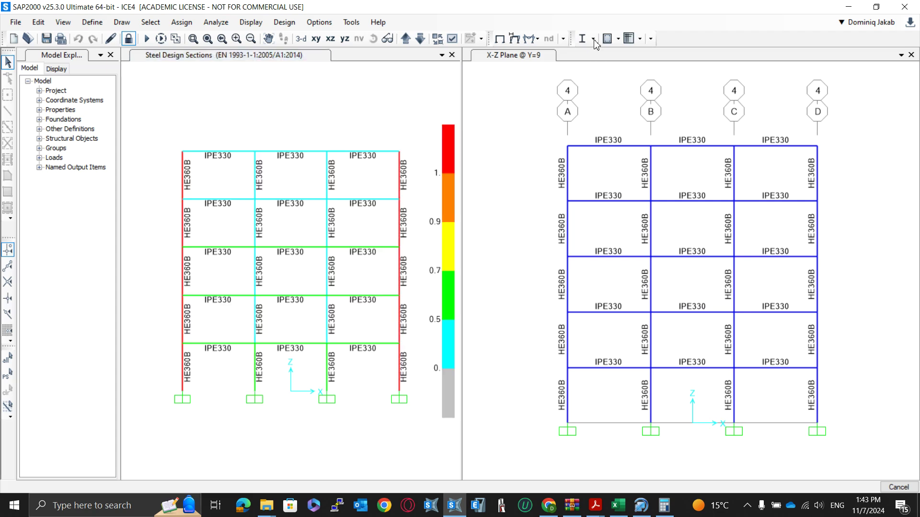
{"action": "left_click", "coordinate": [594, 40]}
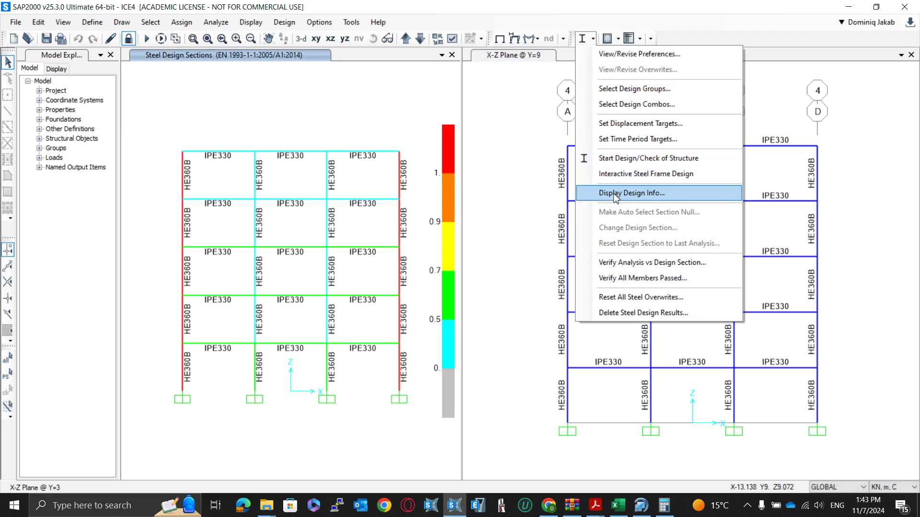
{"action": "left_click", "coordinate": [631, 194]}
{"action": "left_click", "coordinate": [426, 308]}
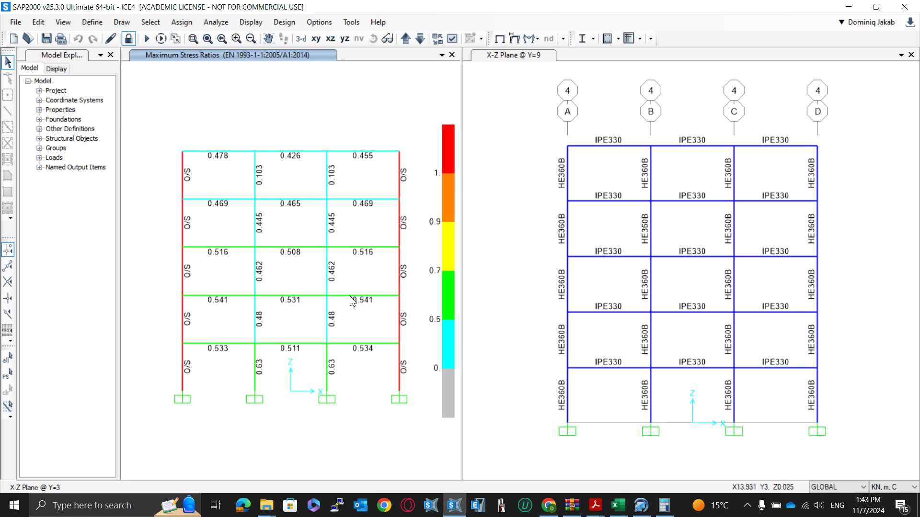
Step: Switch to Calculator, compute 0.541 × 0.25 and 0.541 − 0.13, and minimize it
{"action": "left_click", "coordinate": [664, 505]}
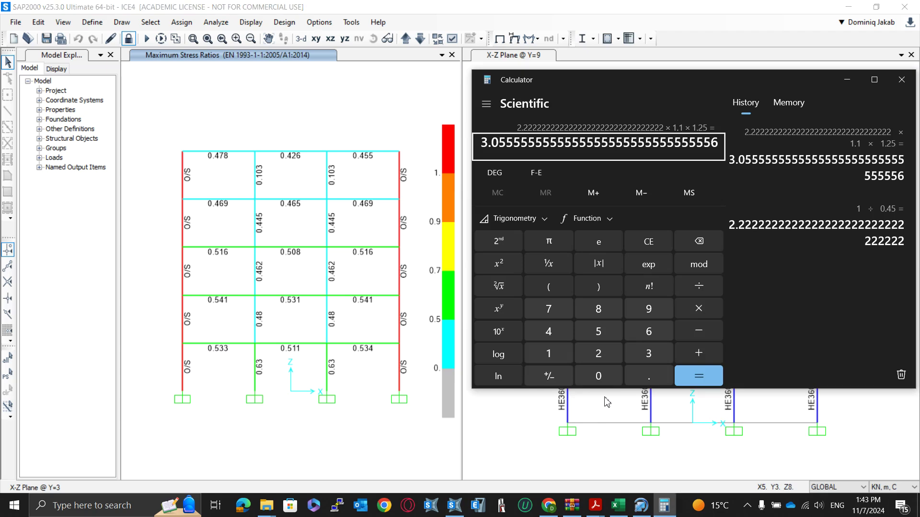
{"action": "type", "text": ".541*"}
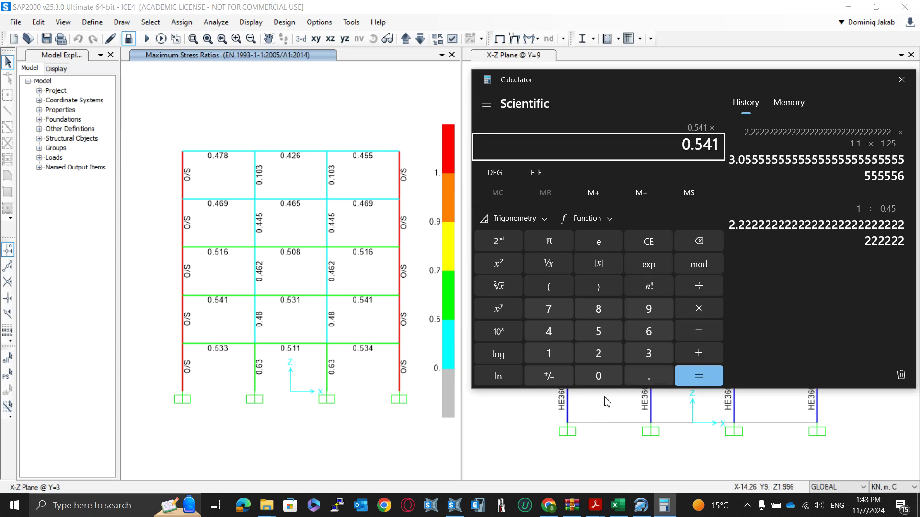
{"action": "key", "text": "Delete"}
{"action": "type", "text": ".25"}
{"action": "key", "text": "Return"}
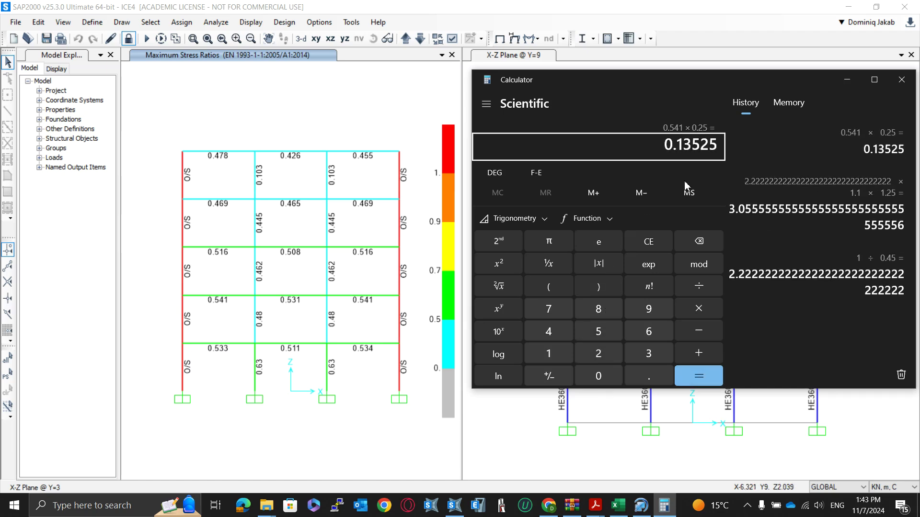
{"action": "type", "text": "0.541"}
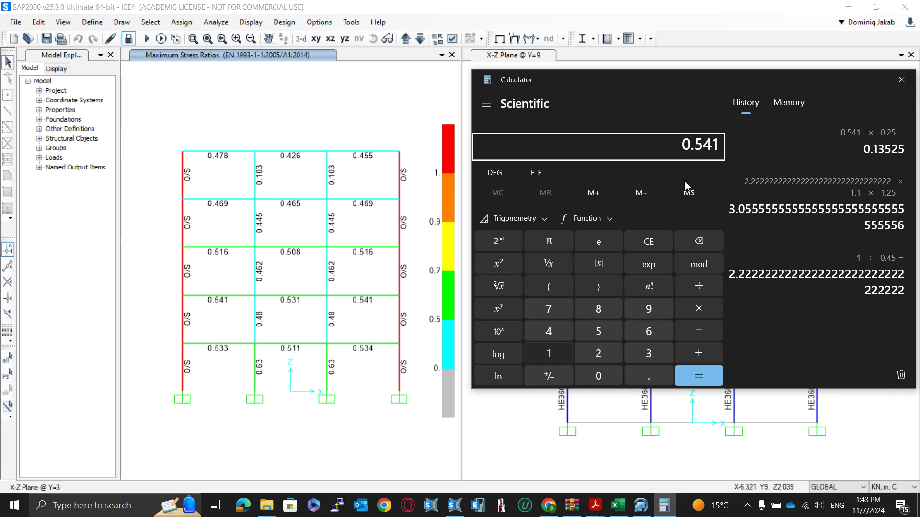
{"action": "type", "text": " - 0.13"}
{"action": "key", "text": "Return"}
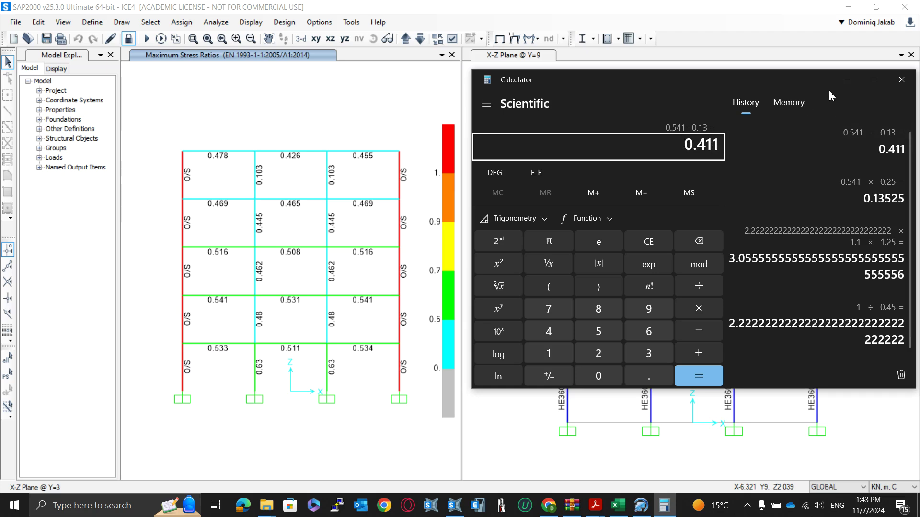
{"action": "left_click", "coordinate": [852, 79]}
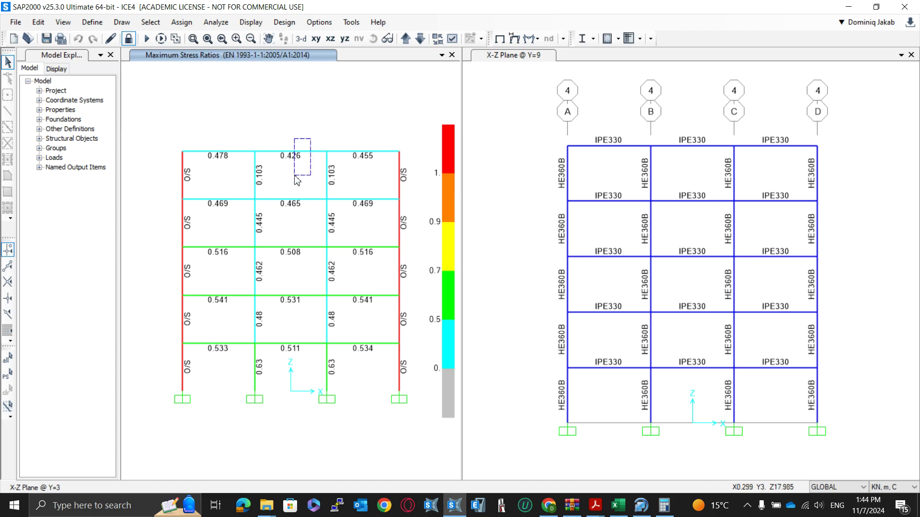
{"action": "left_click", "coordinate": [294, 152]}
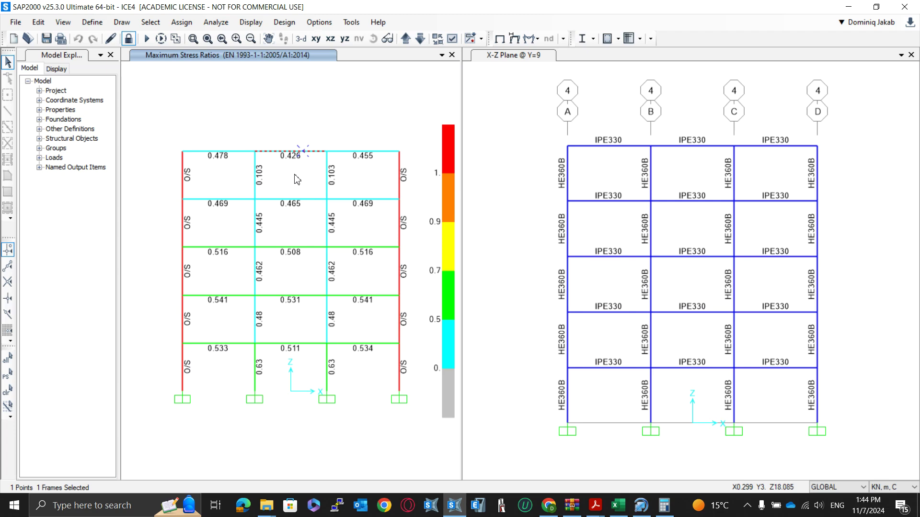
{"action": "key", "text": "ctrl+shift+c"}
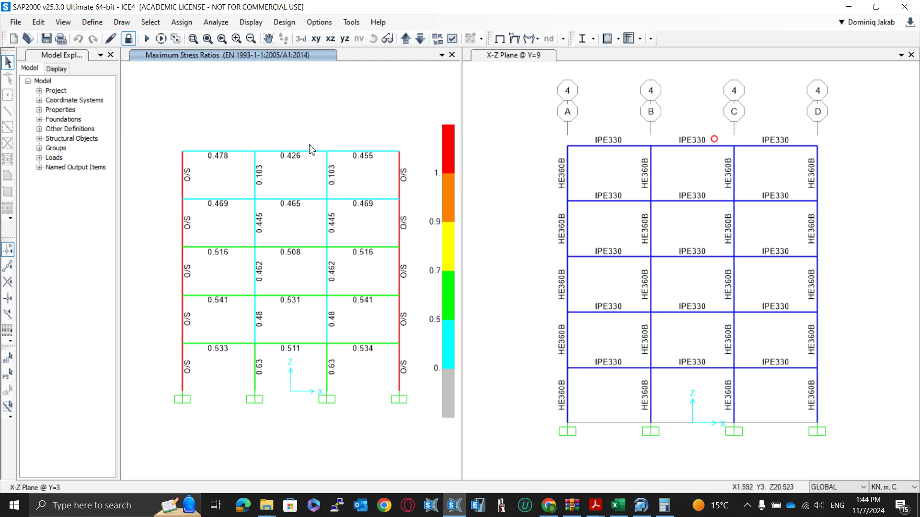
Step: Switch to the P100-1 PDF and review Nota 1 on the 25% variation limit of the beam overstrength ratio
{"action": "key", "text": "alt+Tab"}
{"action": "key", "text": "Tab"}
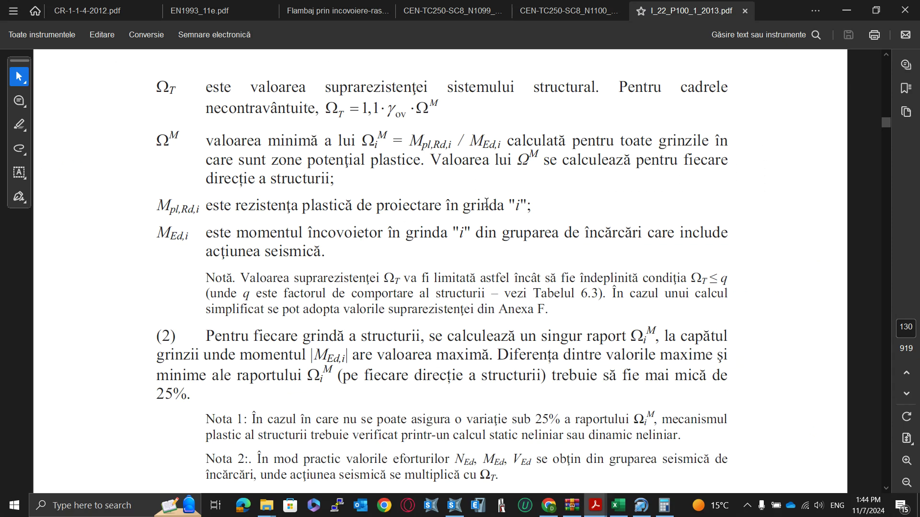
{"action": "scroll", "coordinate": [508, 261], "scroll_direction": "down", "scroll_amount": 1}
{"action": "left_click_drag", "start_coordinate": [398, 389], "coordinate": [578, 375]}
{"action": "left_click", "coordinate": [508, 383]}
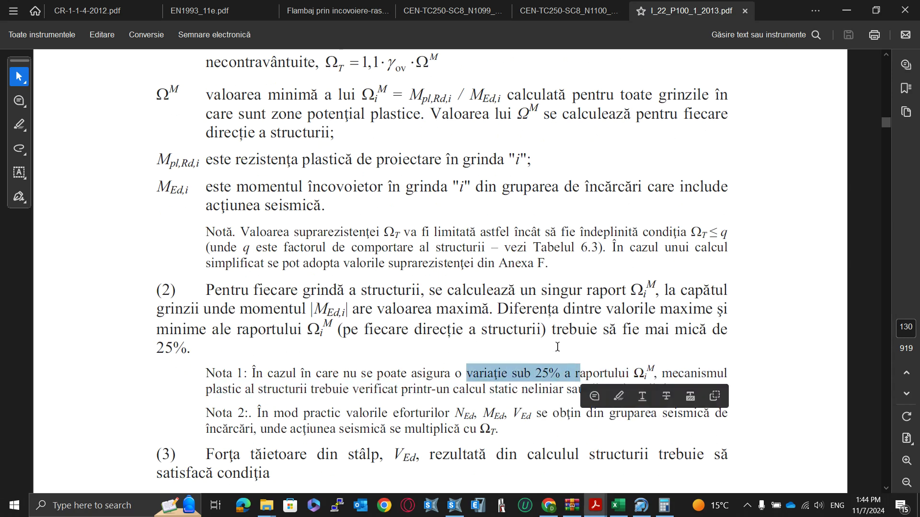
{"action": "key", "text": "alt+Tab"}
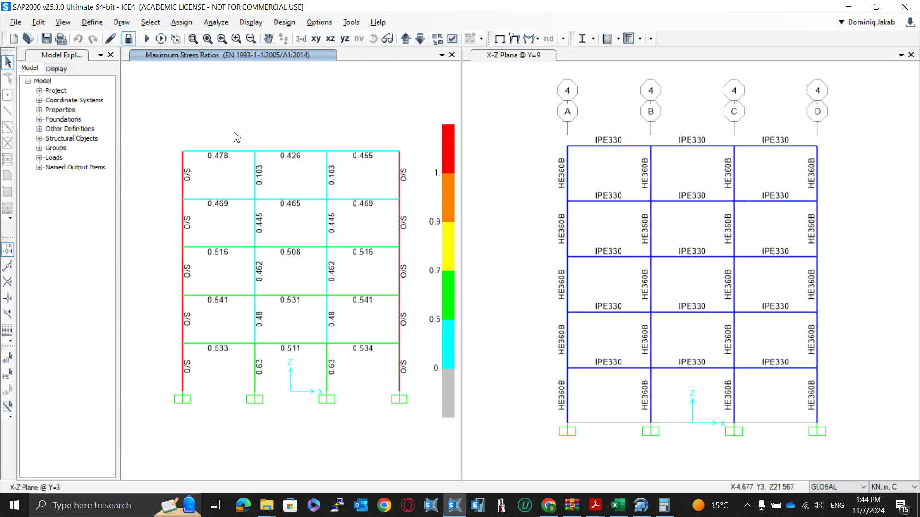
Step: Return to the P100-1 PDF and review the Mpl,Rd,i / MEd,i definition of the beam overstrength ratio
{"action": "key", "text": "alt+Tab"}
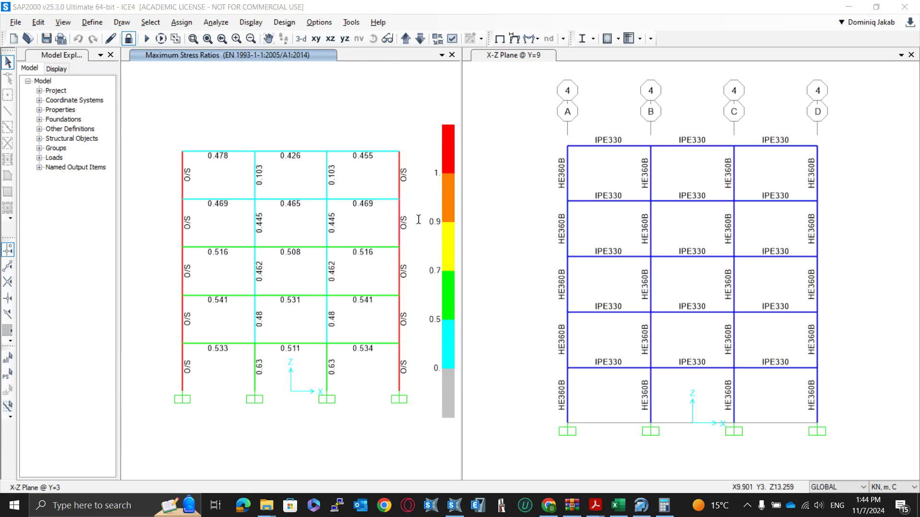
{"action": "left_click_drag", "start_coordinate": [415, 188], "coordinate": [498, 192]}
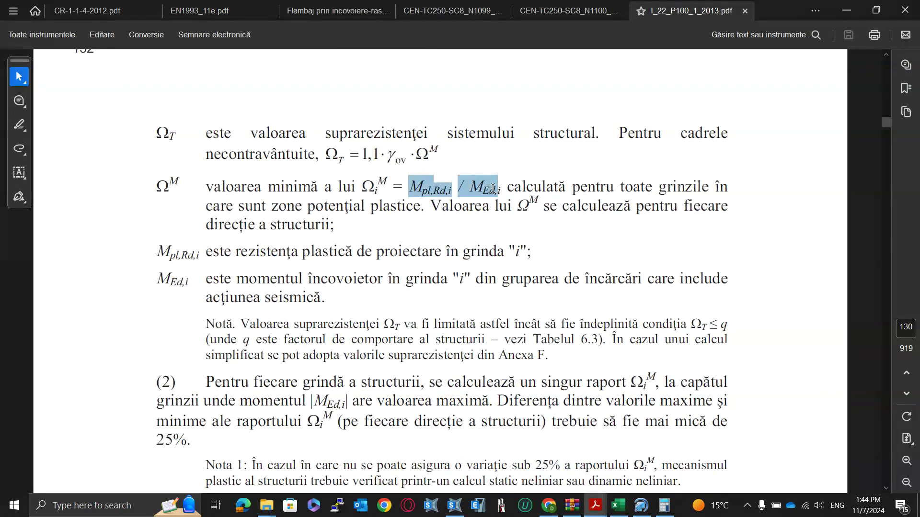
{"action": "key", "text": "alt+Tab"}
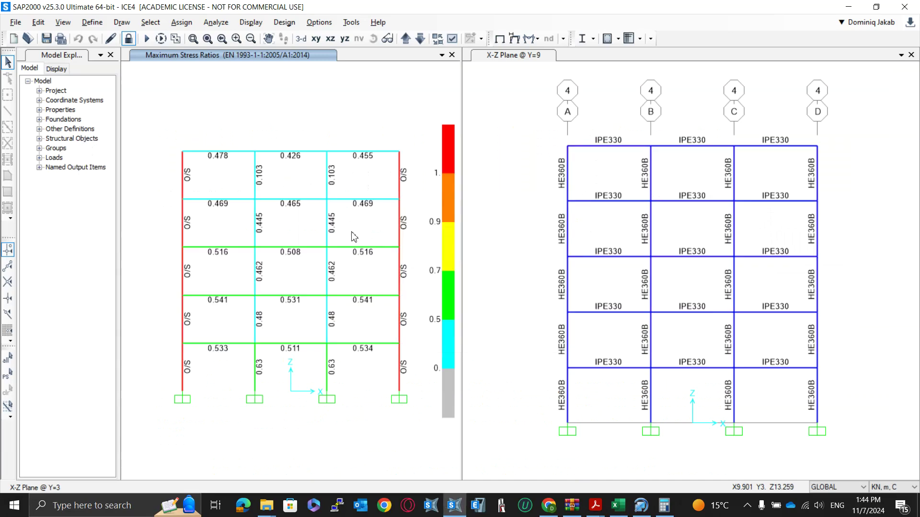
Step: In SAP2000, open the ULS2_GLSx summary at station 5.5 of the first-bay roof beam and examine My,Ed and the Mc,Rd capacity
{"action": "right_click", "coordinate": [231, 152]}
{"action": "left_click", "coordinate": [411, 324]}
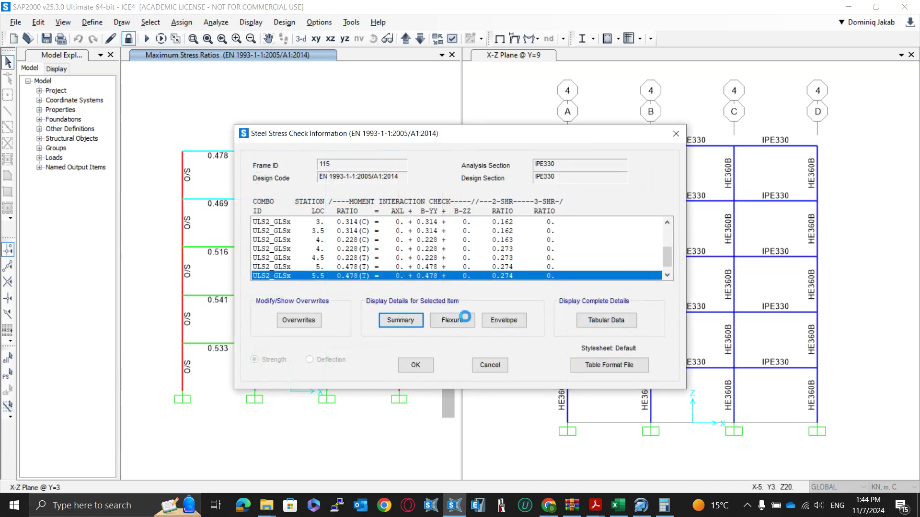
{"action": "scroll", "coordinate": [404, 272], "scroll_direction": "down", "scroll_amount": 10}
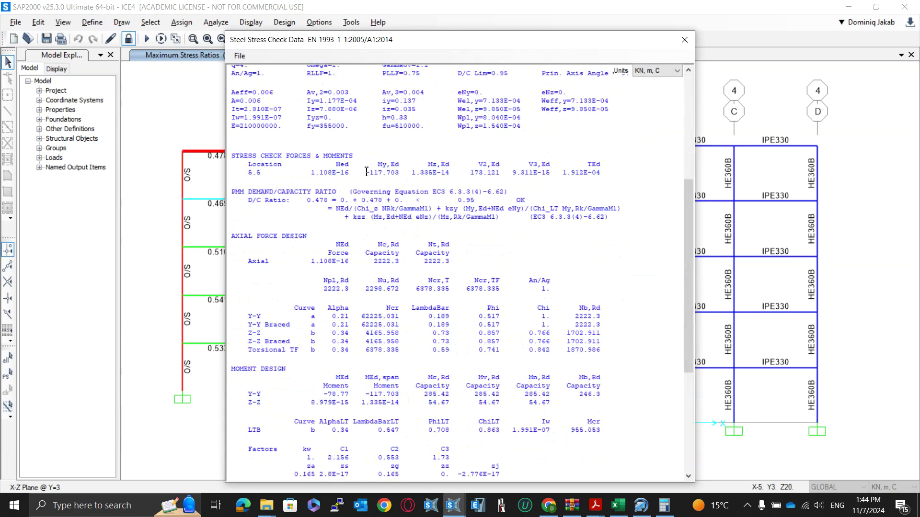
{"action": "left_click_drag", "start_coordinate": [365, 172], "coordinate": [605, 177]}
{"action": "scroll", "coordinate": [484, 254], "scroll_direction": "down", "scroll_amount": 1}
{"action": "scroll", "coordinate": [484, 254], "scroll_direction": "down", "scroll_amount": 2}
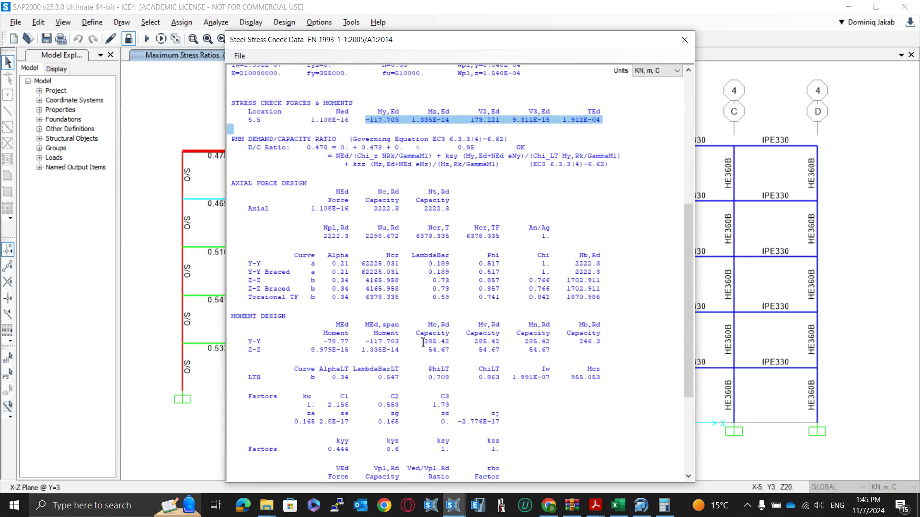
{"action": "left_click_drag", "start_coordinate": [477, 349], "coordinate": [387, 341]}
Step: Switch to Excel and calculate the roof beam's overstrength ratio in cell L5 of Sheet3 as =285/117
{"action": "left_click", "coordinate": [617, 506]}
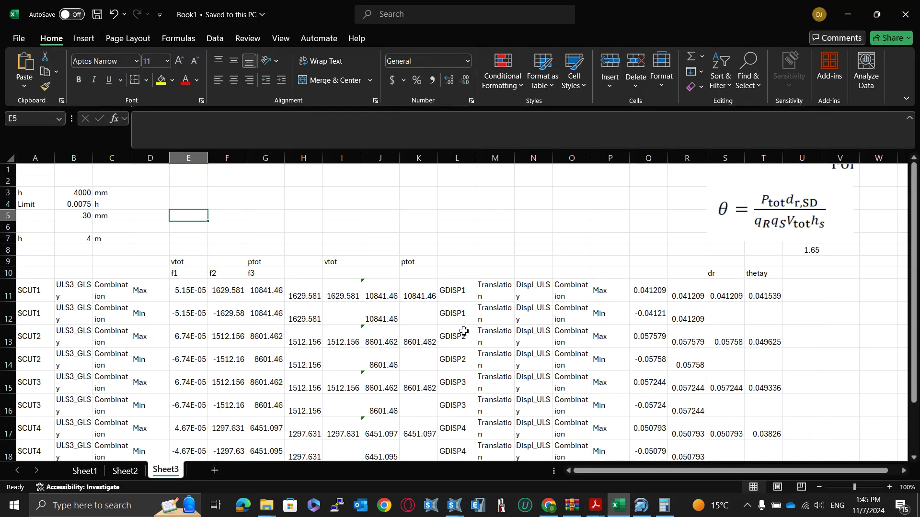
{"action": "left_click", "coordinate": [471, 214]}
{"action": "type", "text": "="}
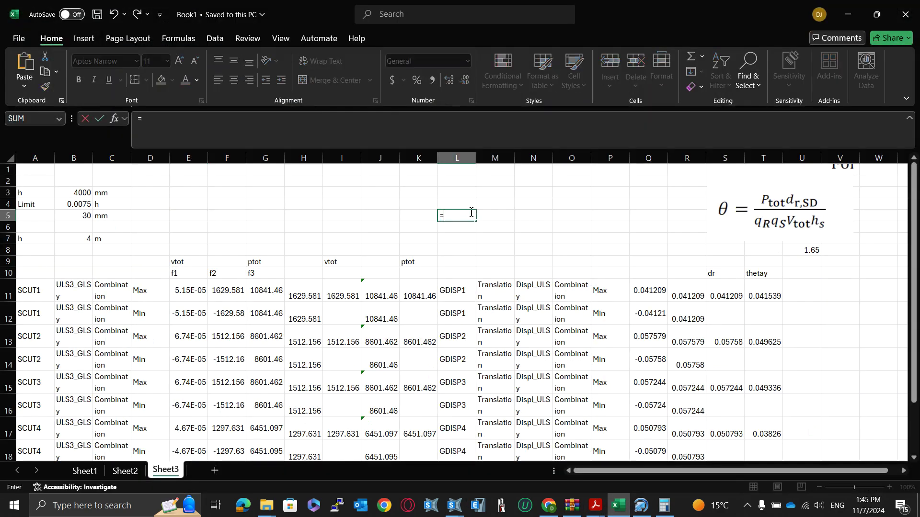
{"action": "type", "text": "285/1"}
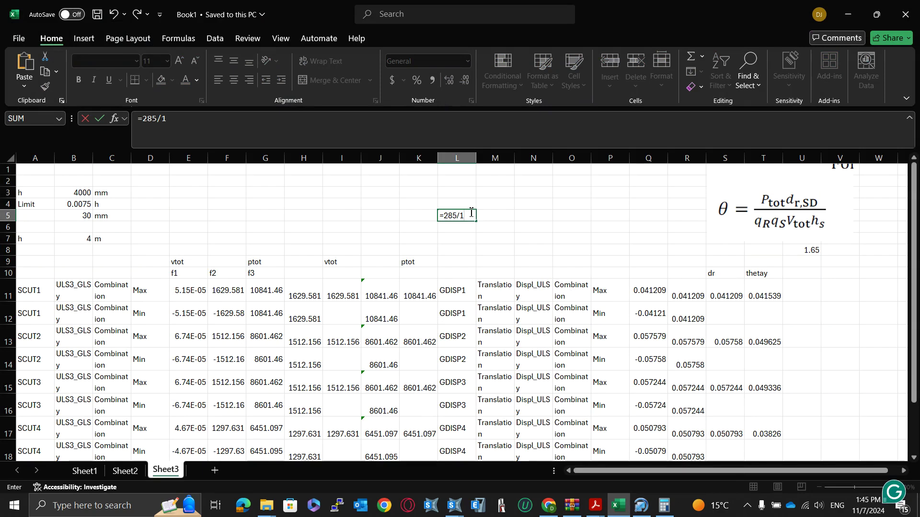
{"action": "type", "text": "1"}
{"action": "key", "text": "Return"}
{"action": "left_click", "coordinate": [470, 212]}
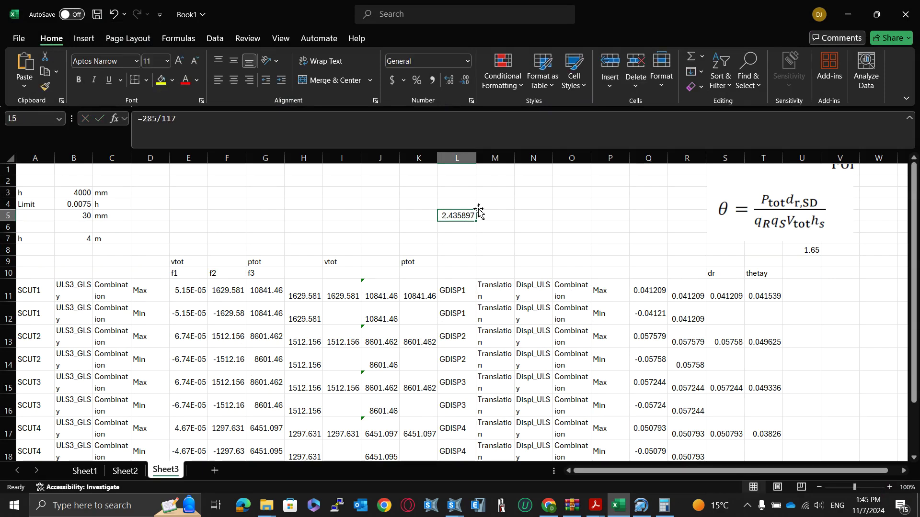
Step: Calculate the system overstrength in cell K4 with the formula =1.1*1.25*L5
{"action": "left_click", "coordinate": [424, 206]}
{"action": "type", "text": "="}
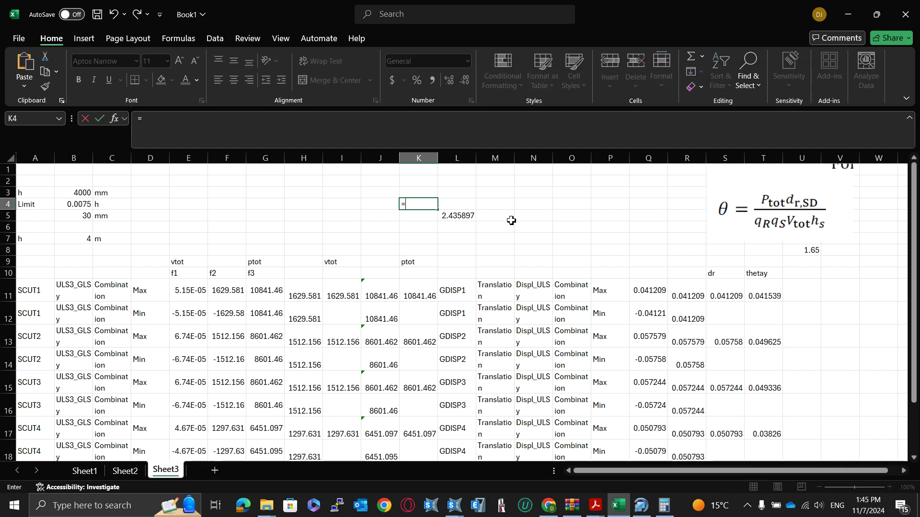
{"action": "type", "text": "1.1*1.25*"}
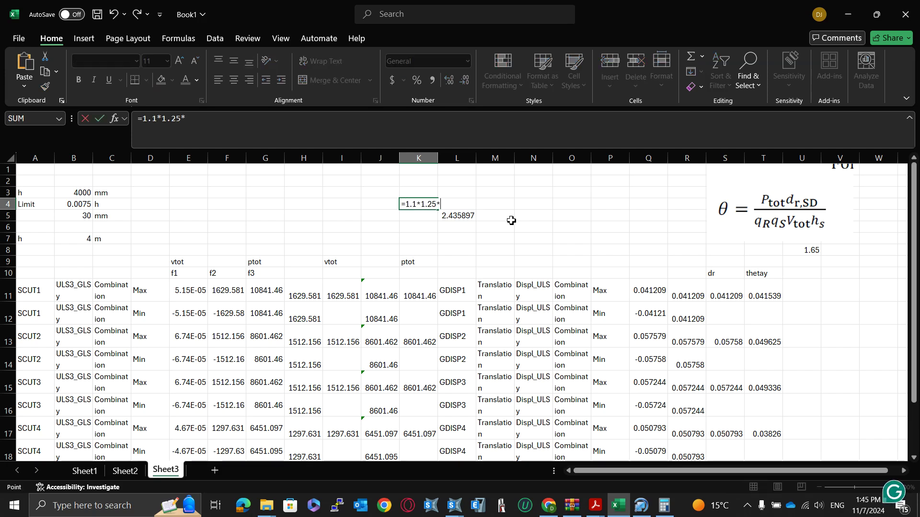
{"action": "key", "text": "Right"}
{"action": "key", "text": "Down"}
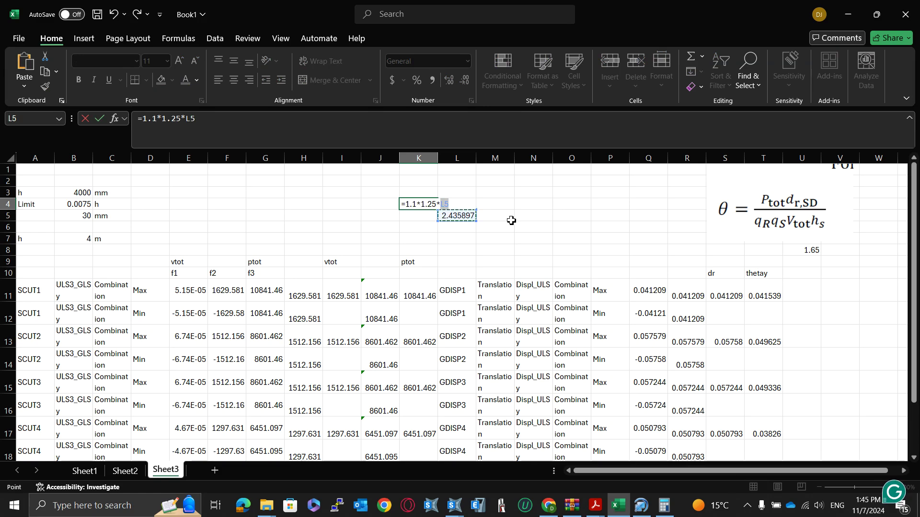
{"action": "key", "text": "Return"}
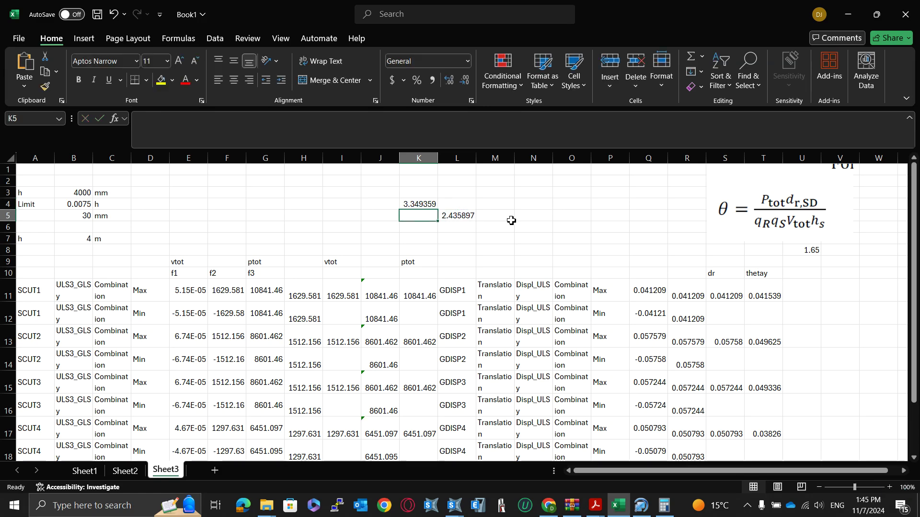
Step: Return to SAP2000, compare the roof beam's Y-Y moment capacities, and close the summary and stress check information
{"action": "key", "text": "alt+Tab"}
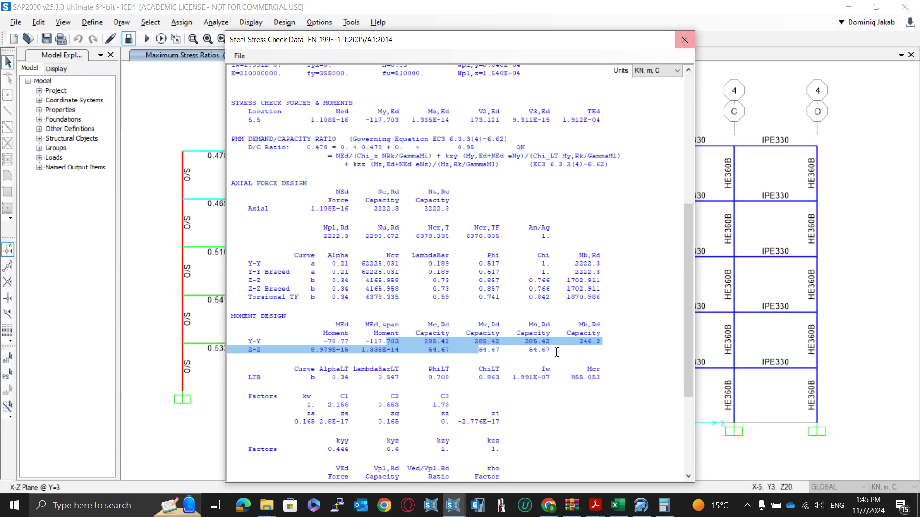
{"action": "left_click", "coordinate": [576, 350]}
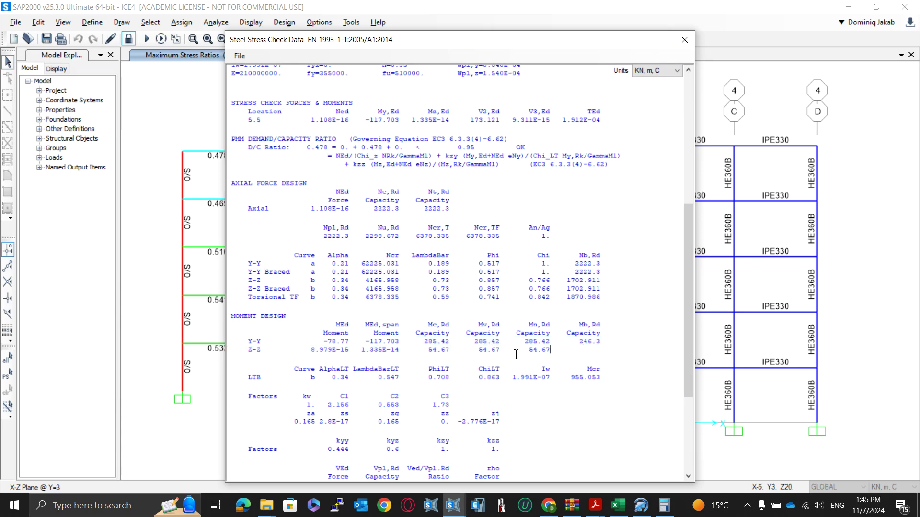
{"action": "left_click", "coordinate": [438, 342]}
{"action": "left_click", "coordinate": [686, 42]}
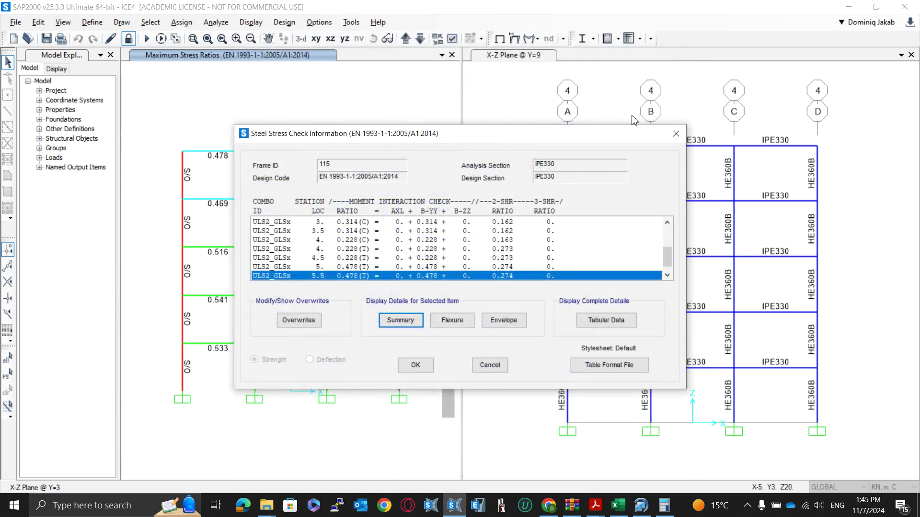
{"action": "left_click", "coordinate": [676, 134]}
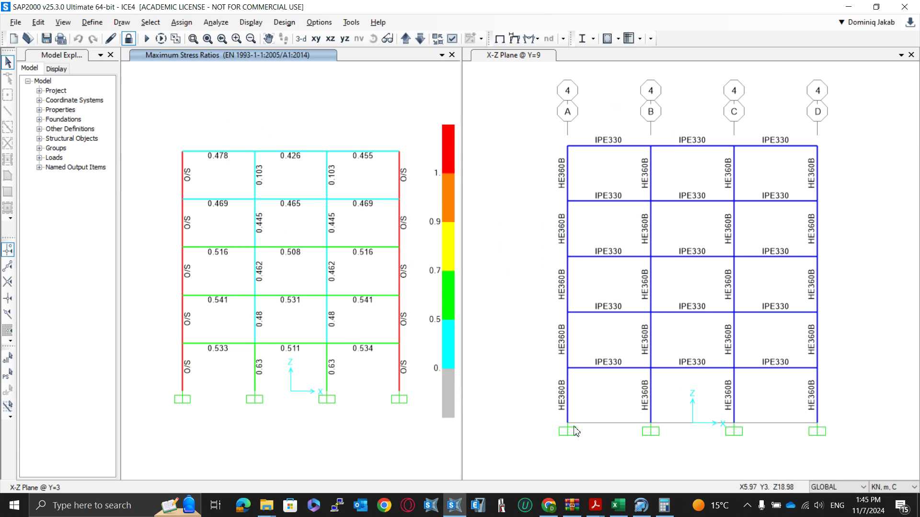
Step: In Calculator, compute the overstrength for the 0.541 beam ratio as 1/0.541 × 1.1 × 1.25, and close Calculator
{"action": "left_click", "coordinate": [664, 505]}
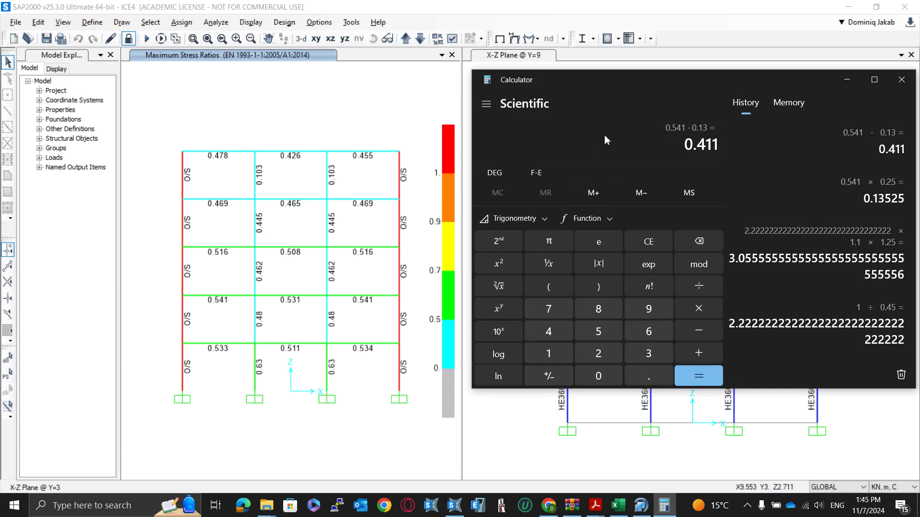
{"action": "type", "text": "1/0.541"}
{"action": "key", "text": "Return"}
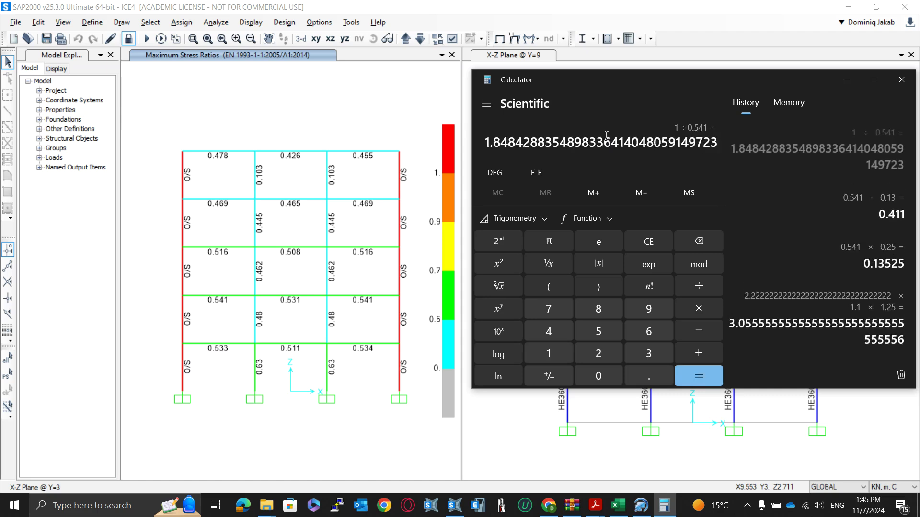
{"action": "type", "text": "*1.1*1."}
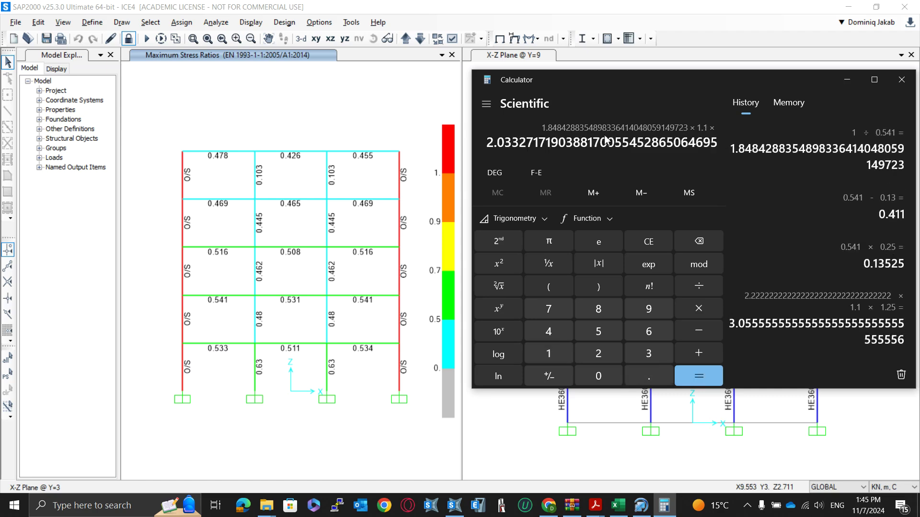
{"action": "type", "text": "25"}
{"action": "key", "text": "Return"}
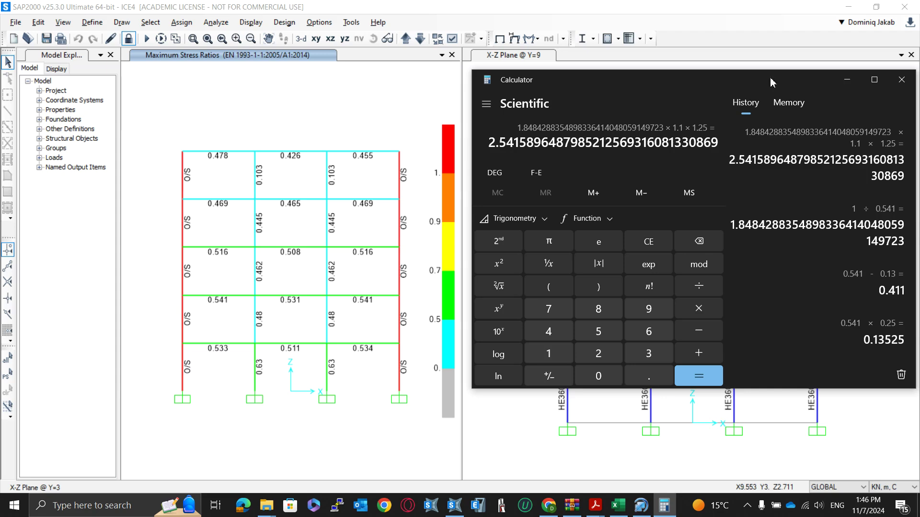
{"action": "left_click", "coordinate": [899, 80]}
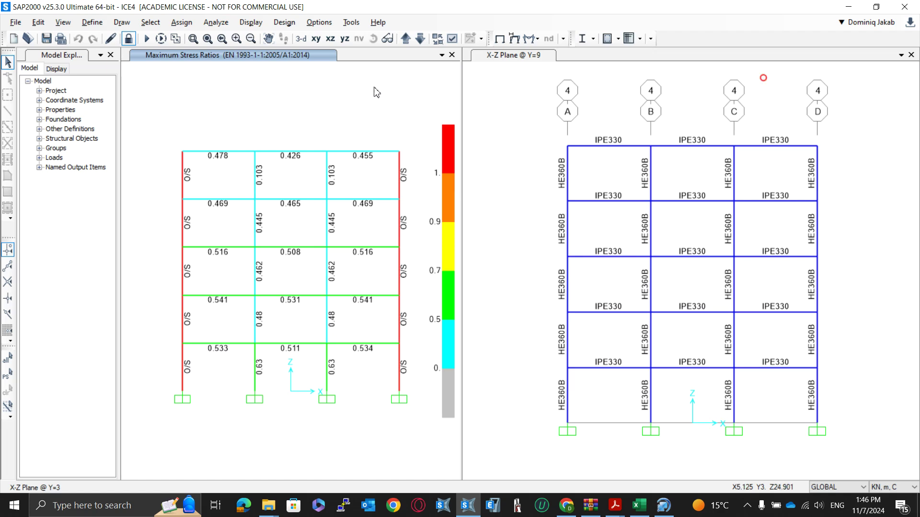
Step: Display the filled Moment 3-3 force diagram for the ULS2_GLSx combination on the Y=3 frame
{"action": "left_click", "coordinate": [529, 40]}
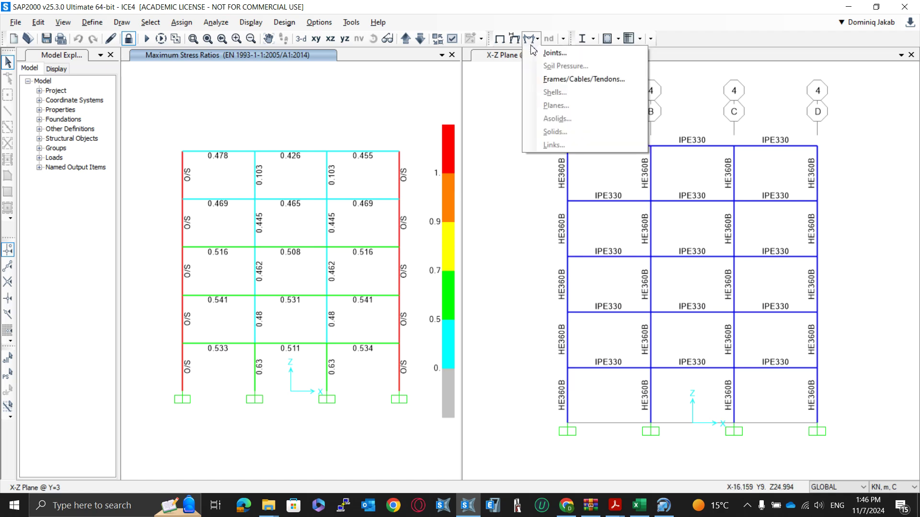
{"action": "left_click", "coordinate": [550, 80]}
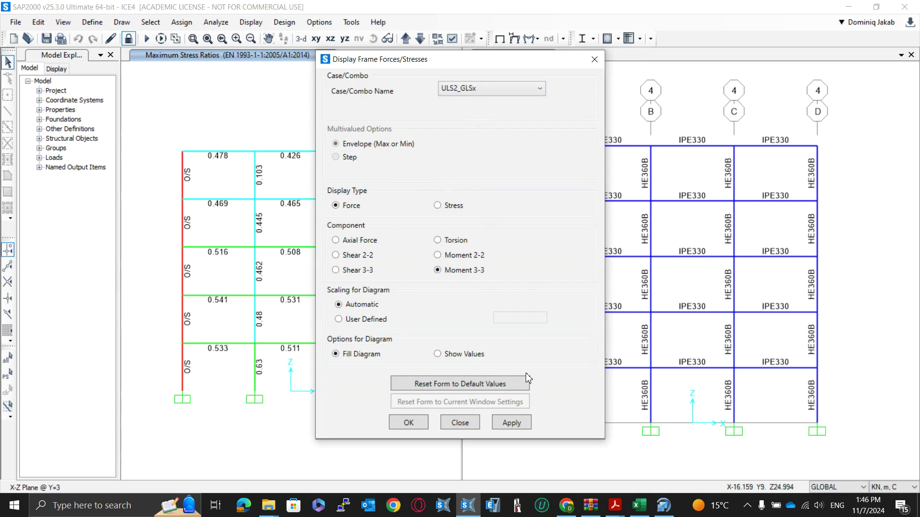
{"action": "left_click", "coordinate": [511, 423]}
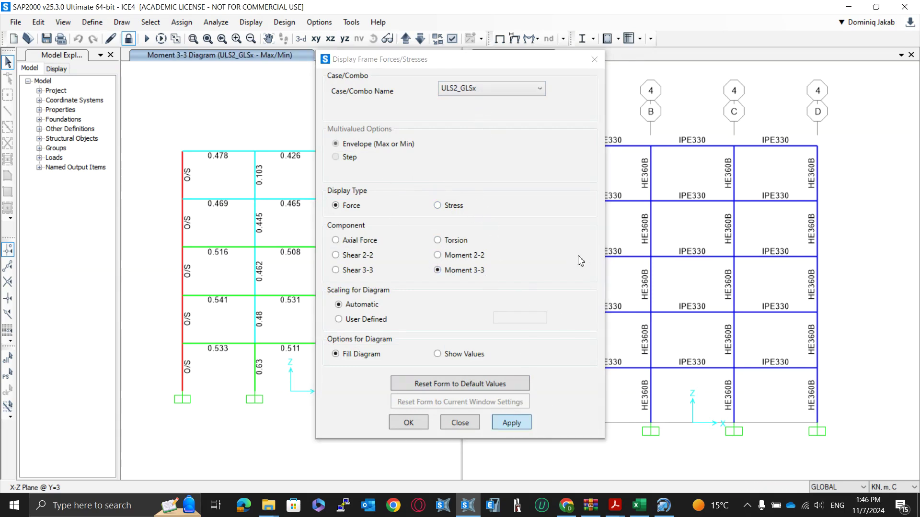
{"action": "left_click_drag", "start_coordinate": [529, 64], "coordinate": [669, 67]}
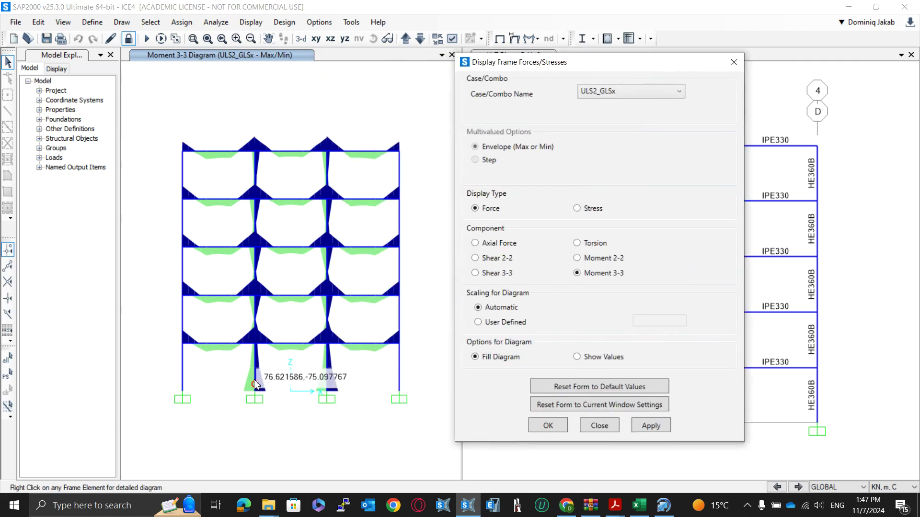
Step: Inspect the detailed shear and moment diagrams of the first-bay beam at the lowest floor, and close the force display settings
{"action": "left_click", "coordinate": [229, 349]}
{"action": "right_click", "coordinate": [229, 348]}
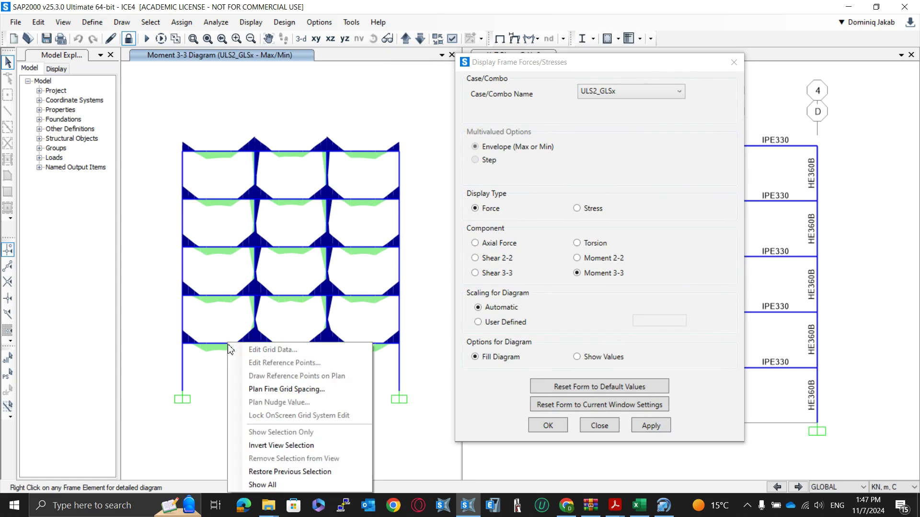
{"action": "left_click", "coordinate": [228, 347]}
{"action": "right_click", "coordinate": [226, 345]}
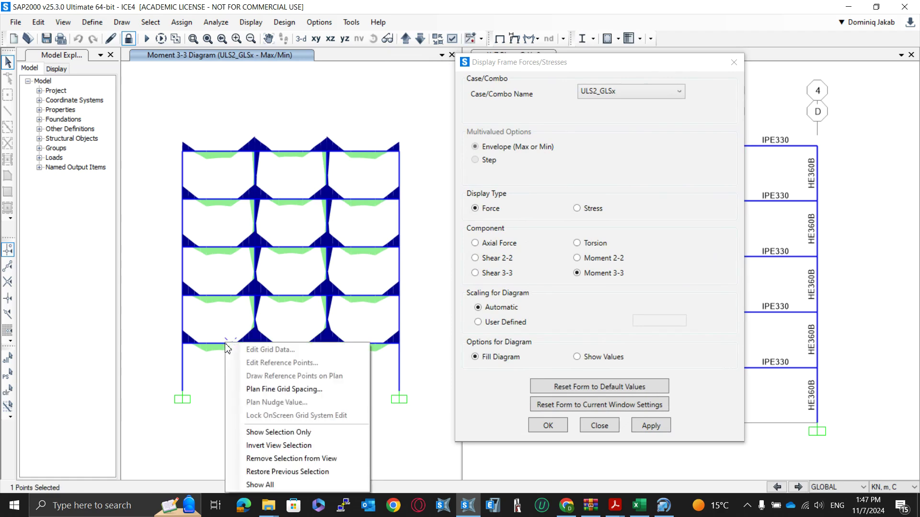
{"action": "left_click", "coordinate": [218, 347]}
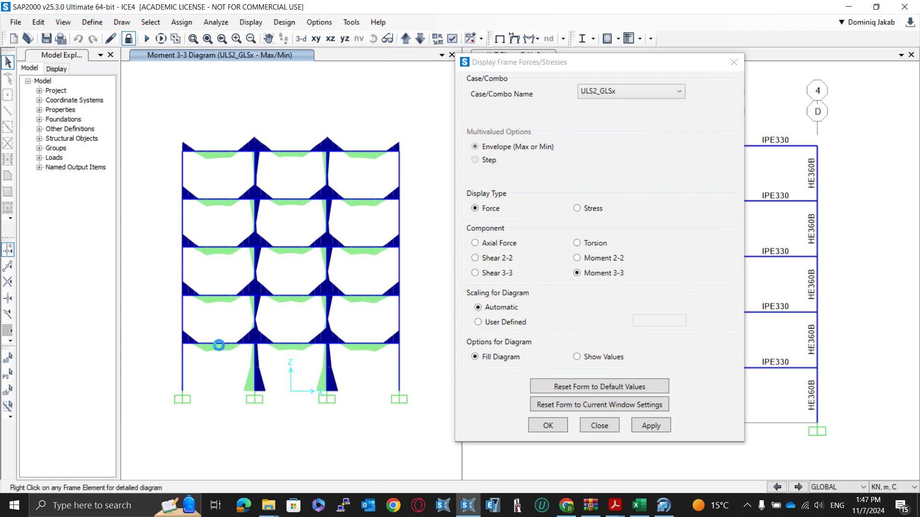
{"action": "right_click", "coordinate": [218, 347]}
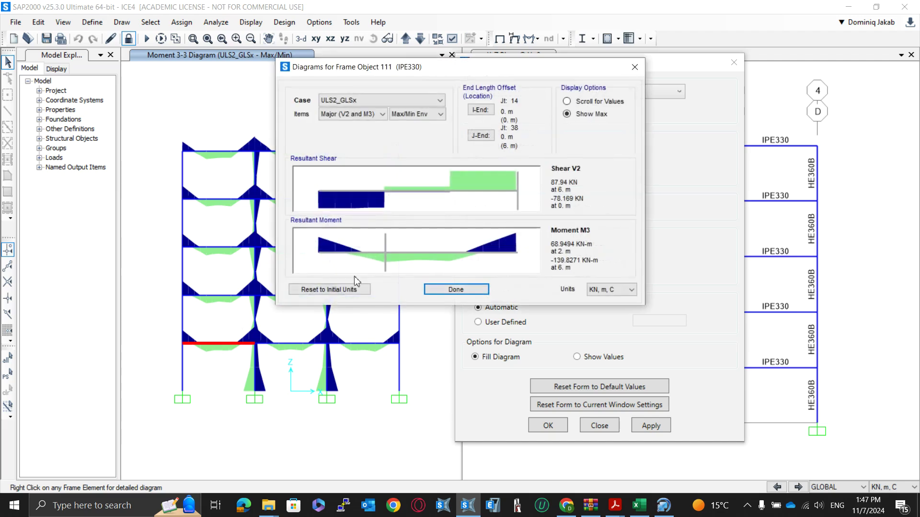
{"action": "left_click", "coordinate": [634, 66]}
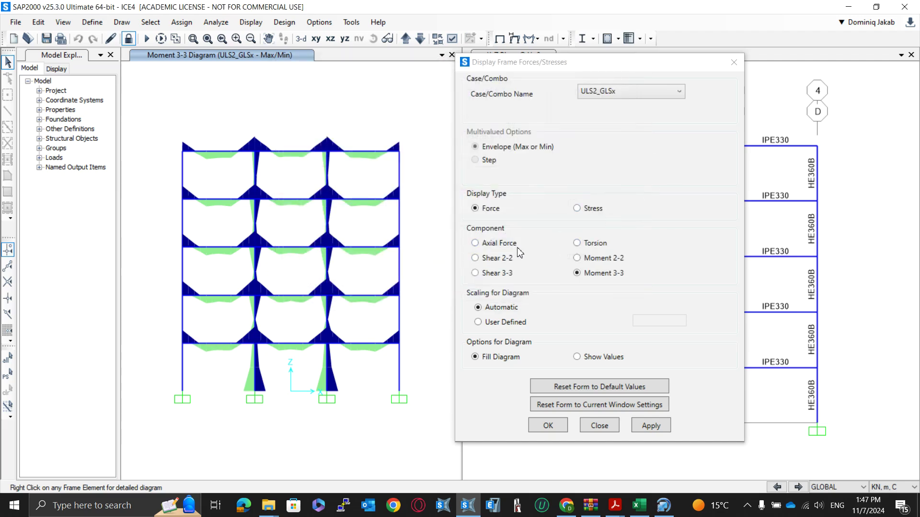
{"action": "left_click", "coordinate": [733, 62]}
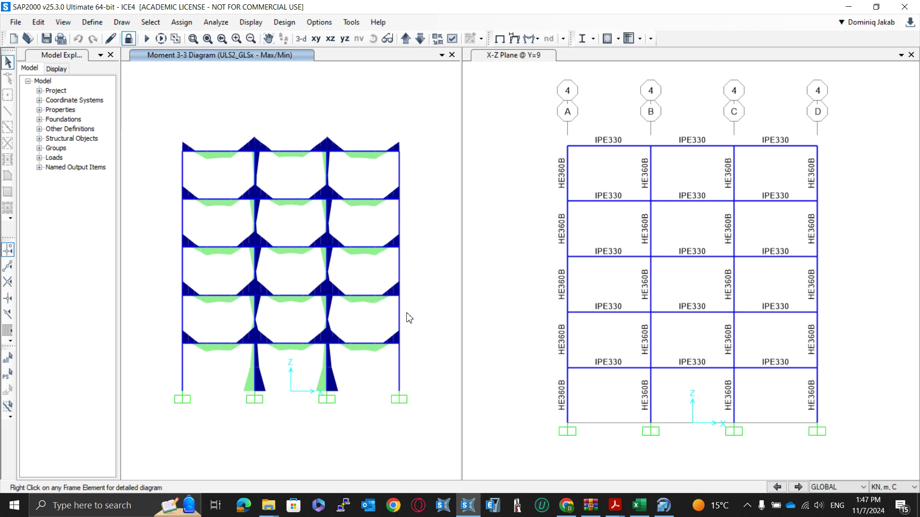
Step: Show the 3-D deformed shape of the Buckling case for mode 1 and animate it
{"action": "left_click", "coordinate": [301, 39]}
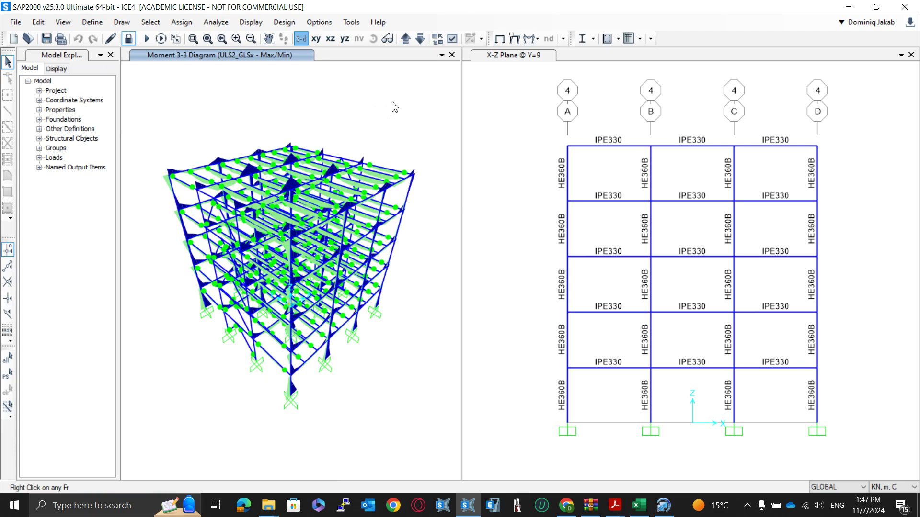
{"action": "left_click", "coordinate": [516, 41]}
{"action": "left_click", "coordinate": [393, 142]}
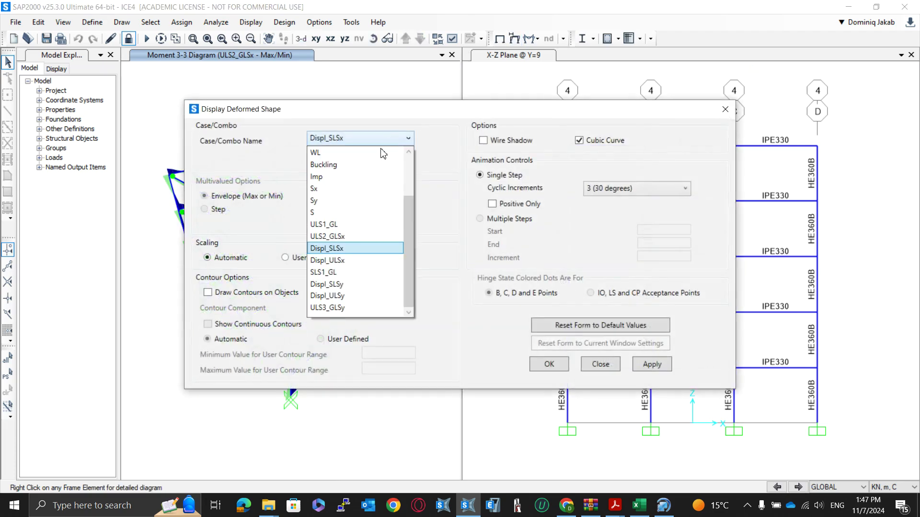
{"action": "left_click", "coordinate": [376, 169]}
{"action": "left_click", "coordinate": [652, 363]}
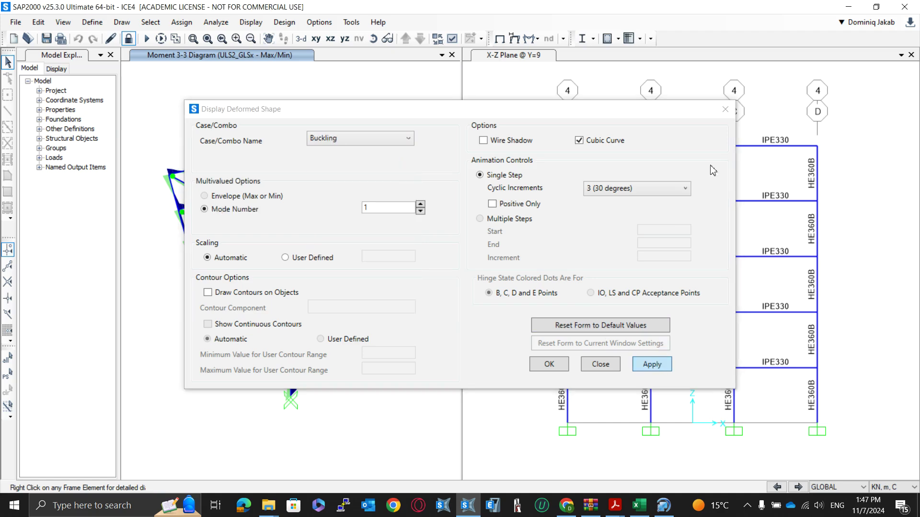
{"action": "left_click", "coordinate": [726, 109]}
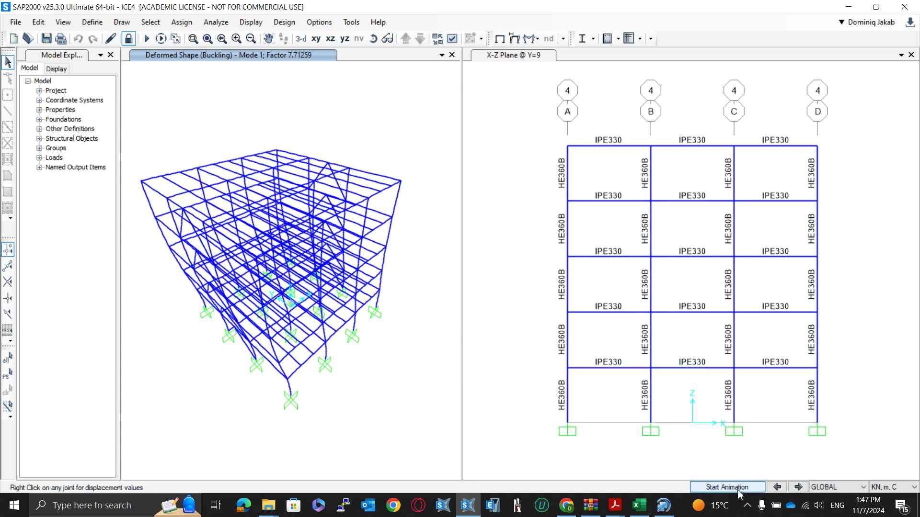
{"action": "left_click", "coordinate": [740, 490]}
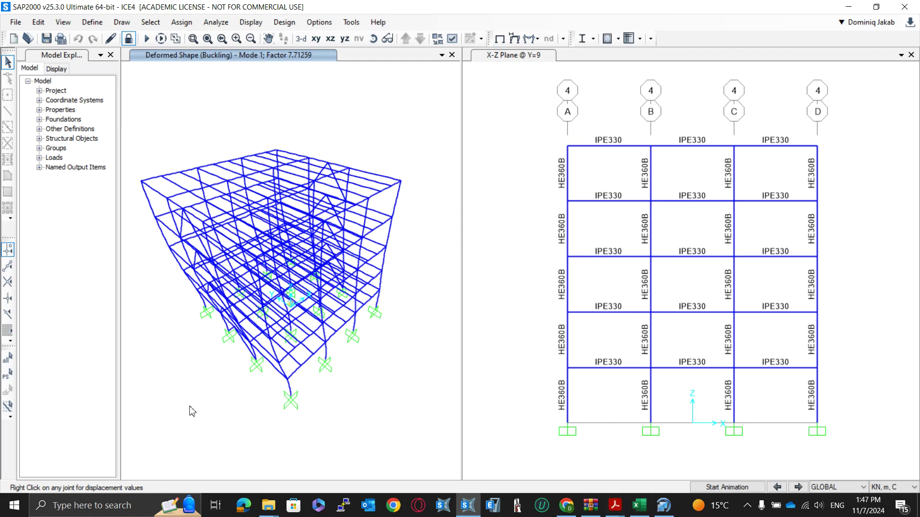
Step: Open Paint and handwrite the seismic load combination 1G + 0,3L + 1 A_Ed with the brush on the blank canvas
{"action": "key", "text": "super"}
{"action": "type", "text": "paint"}
{"action": "key", "text": "Escape"}
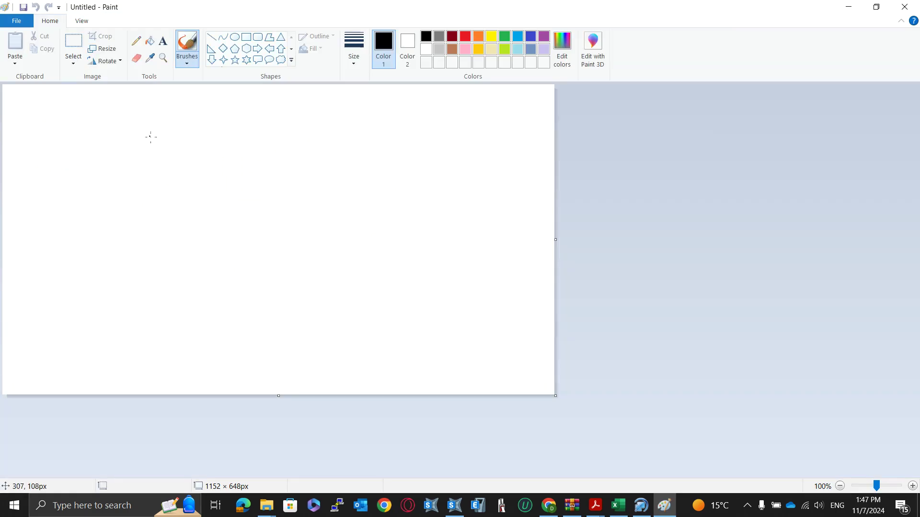
{"action": "mouse_move", "coordinate": [150, 136]}
{"action": "left_mouse_down"}
{"action": "mouse_move", "coordinate": [214, 126]}
{"action": "mouse_move", "coordinate": [206, 135]}
{"action": "mouse_move", "coordinate": [237, 121]}
{"action": "mouse_move", "coordinate": [241, 137]}
{"action": "mouse_move", "coordinate": [278, 136]}
{"action": "left_mouse_up"}
{"action": "mouse_move", "coordinate": [289, 126]}
{"action": "left_mouse_down"}
{"action": "mouse_move", "coordinate": [388, 138]}
{"action": "mouse_move", "coordinate": [400, 124]}
{"action": "left_mouse_up"}
{"action": "left_click_drag", "start_coordinate": [397, 124], "coordinate": [402, 131]}
{"action": "left_click_drag", "start_coordinate": [390, 140], "coordinate": [417, 138]}
Step: Switch to EN1993_11e.pdf and examine the αcr criteria for first-order analysis in clause 5.2.1 on page 30
{"action": "mouse_move", "coordinate": [599, 488]}
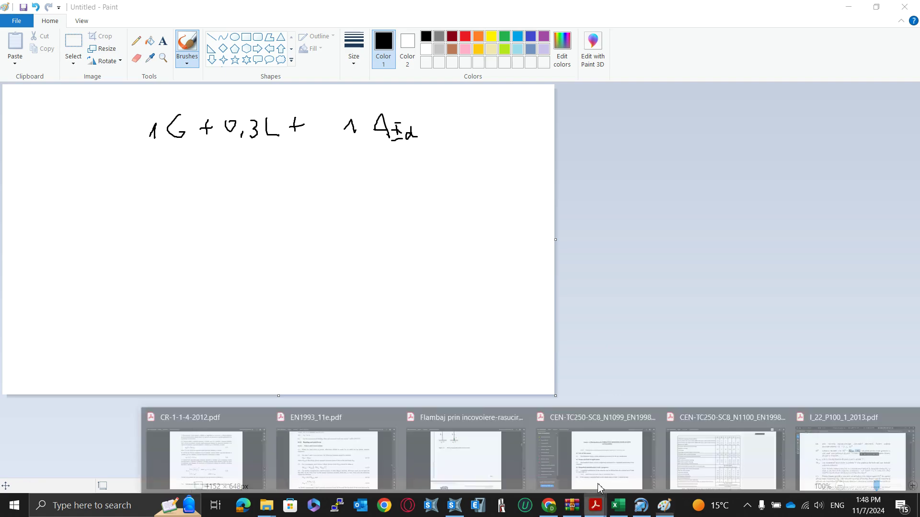
{"action": "left_click", "coordinate": [327, 461]}
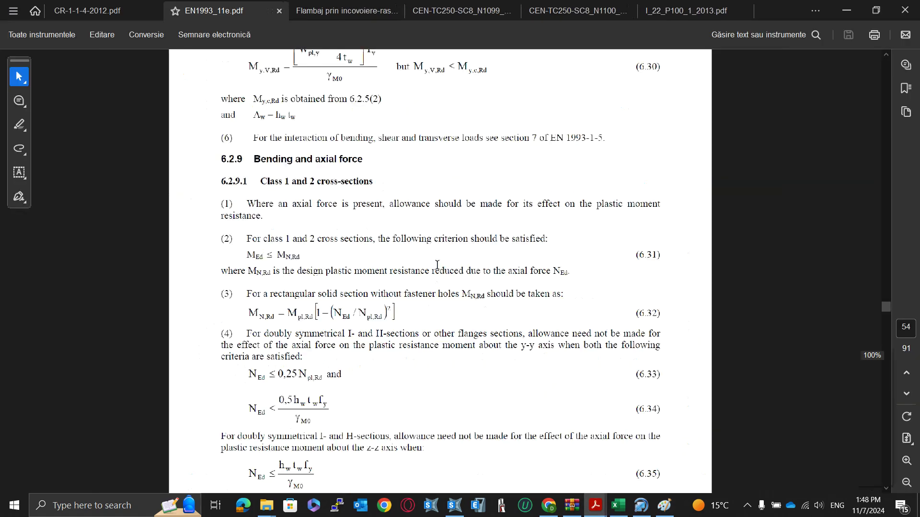
{"action": "scroll", "coordinate": [437, 265], "scroll_direction": "down", "scroll_amount": 2, "text": "ctrl"}
{"action": "left_click_drag", "start_coordinate": [886, 309], "coordinate": [880, 103]}
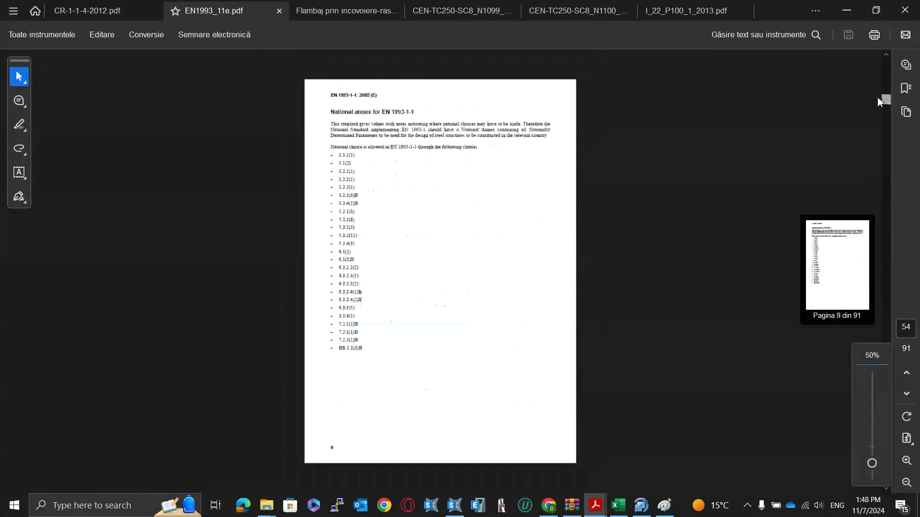
{"action": "scroll", "coordinate": [390, 343], "scroll_direction": "down", "scroll_amount": 12}
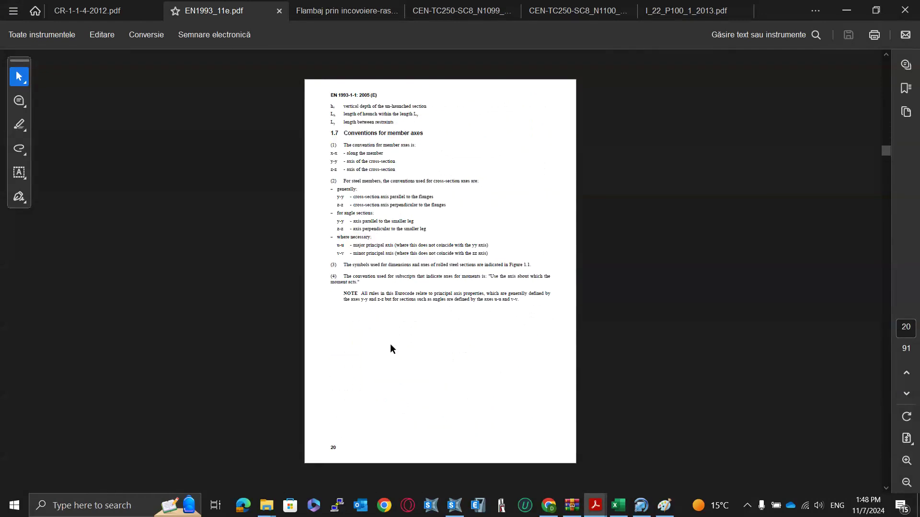
{"action": "scroll", "coordinate": [390, 344], "scroll_direction": "down", "scroll_amount": 7}
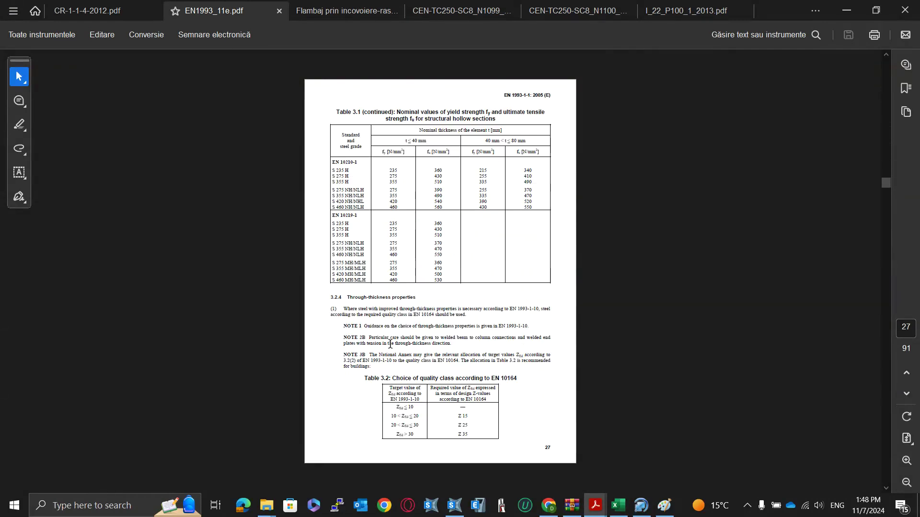
{"action": "scroll", "coordinate": [390, 343], "scroll_direction": "down", "scroll_amount": 4}
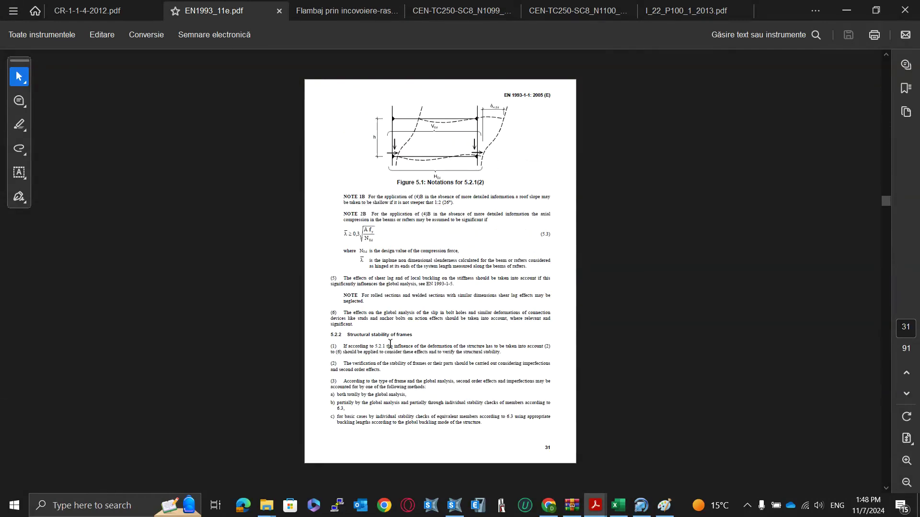
{"action": "scroll", "coordinate": [390, 343], "scroll_direction": "up", "scroll_amount": 1}
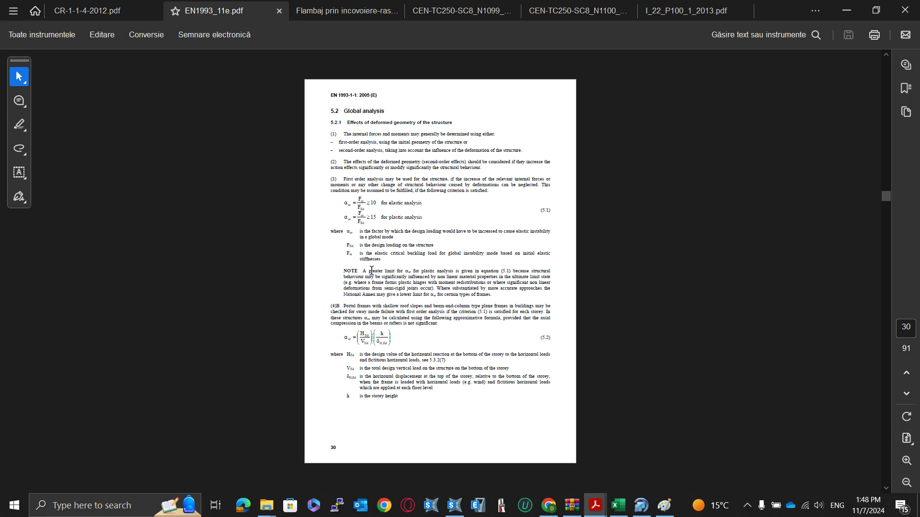
{"action": "scroll", "coordinate": [369, 268], "scroll_direction": "down", "scroll_amount": 1}
{"action": "scroll", "coordinate": [369, 268], "scroll_direction": "up", "scroll_amount": 1}
{"action": "scroll", "coordinate": [422, 192], "scroll_direction": "up", "scroll_amount": 1}
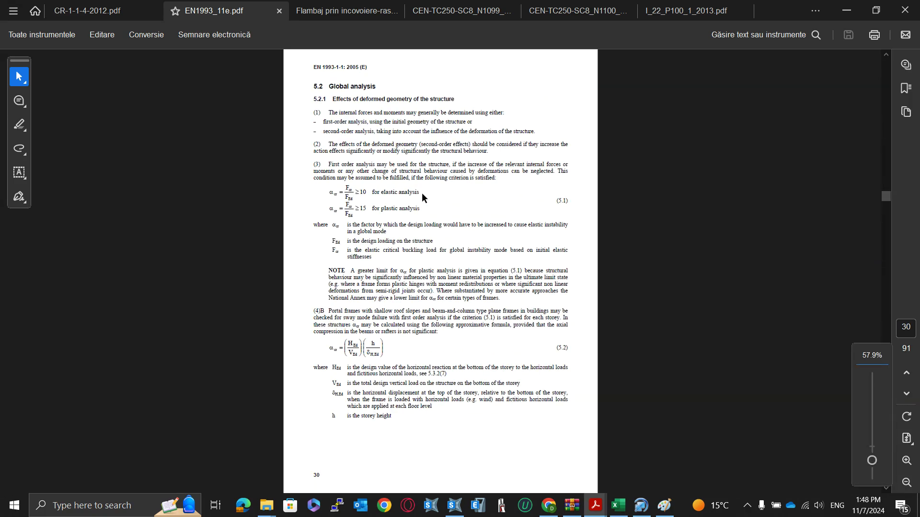
Step: Examine the second-order sway amplification factor, equation (5.4), and its αcr condition on page 32
{"action": "scroll", "coordinate": [422, 192], "scroll_direction": "down", "scroll_amount": 1}
{"action": "scroll", "coordinate": [422, 192], "scroll_direction": "down", "scroll_amount": 1}
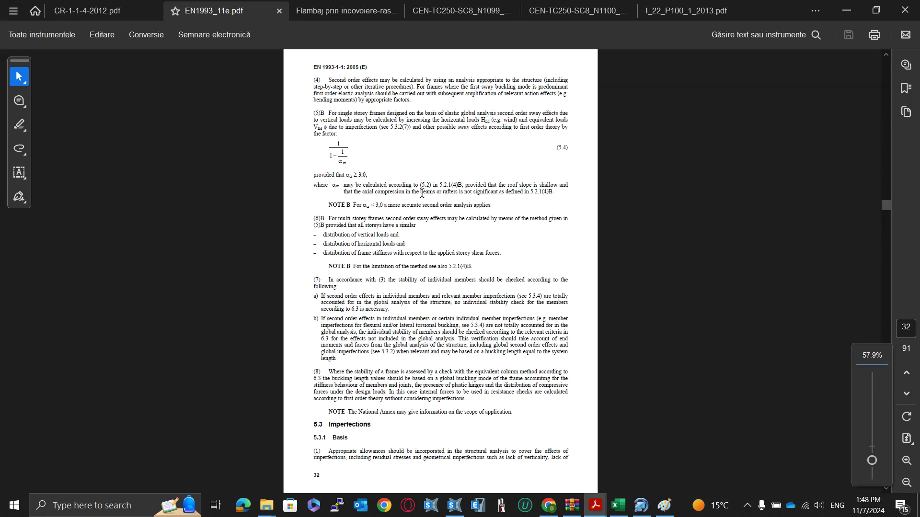
{"action": "scroll", "coordinate": [316, 166], "scroll_direction": "up", "scroll_amount": 4}
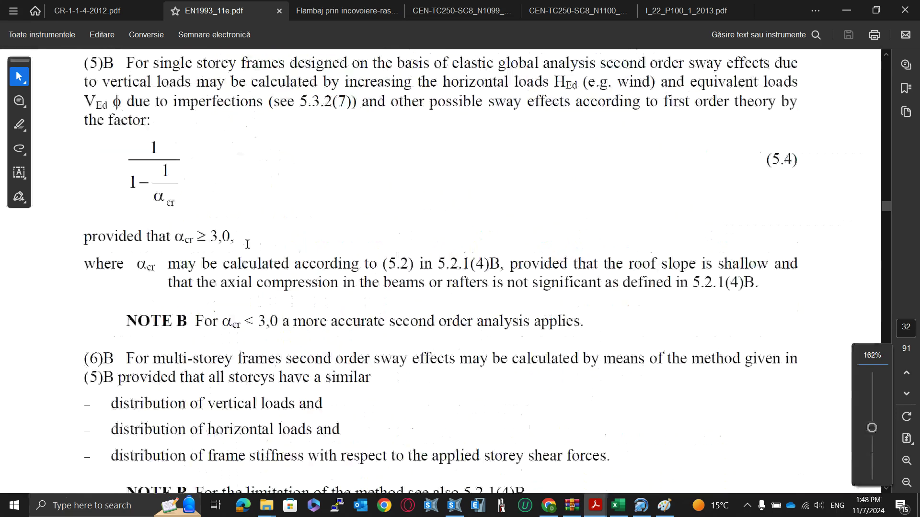
Step: Switch to the Excel workbook and calculate the second-order amplification factor in cell N4 of Sheet3 with =1/(1-1/7.71)
{"action": "key", "text": "alt+Tab"}
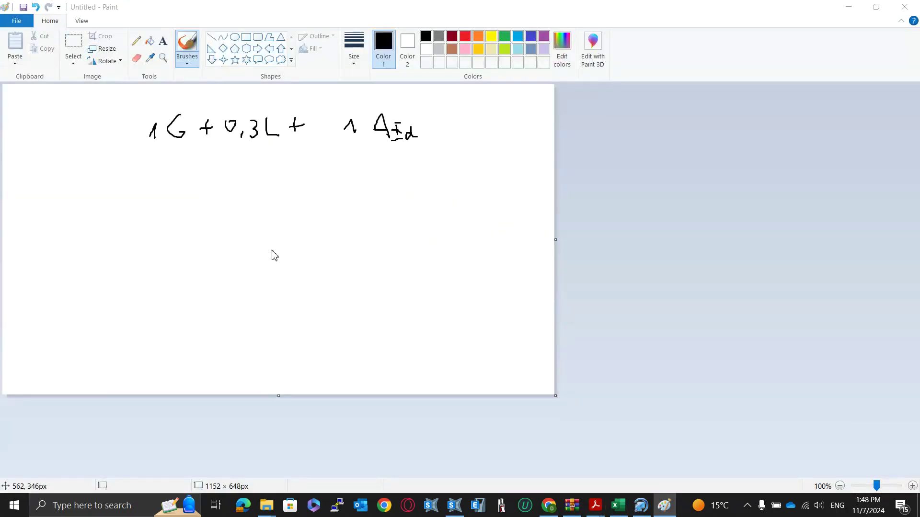
{"action": "key", "text": "alt+Tab"}
{"action": "key", "text": "alt+Tab"}
{"action": "key", "text": "alt+Tab"}
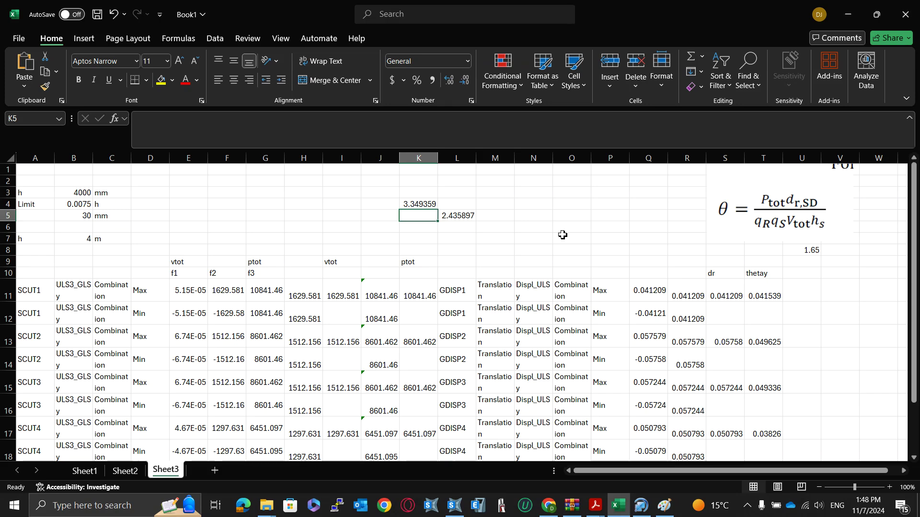
{"action": "left_click", "coordinate": [548, 202]}
{"action": "type", "text": "=1/"}
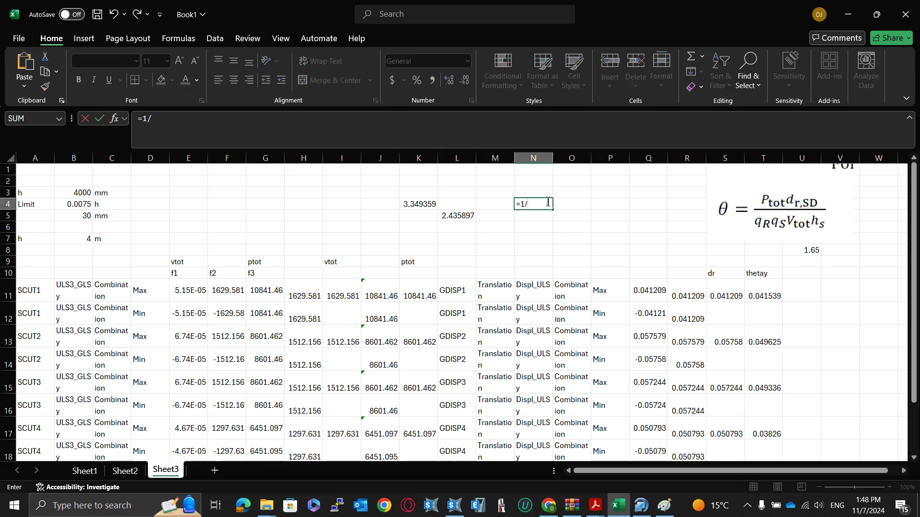
{"action": "type", "text": "(1-1"}
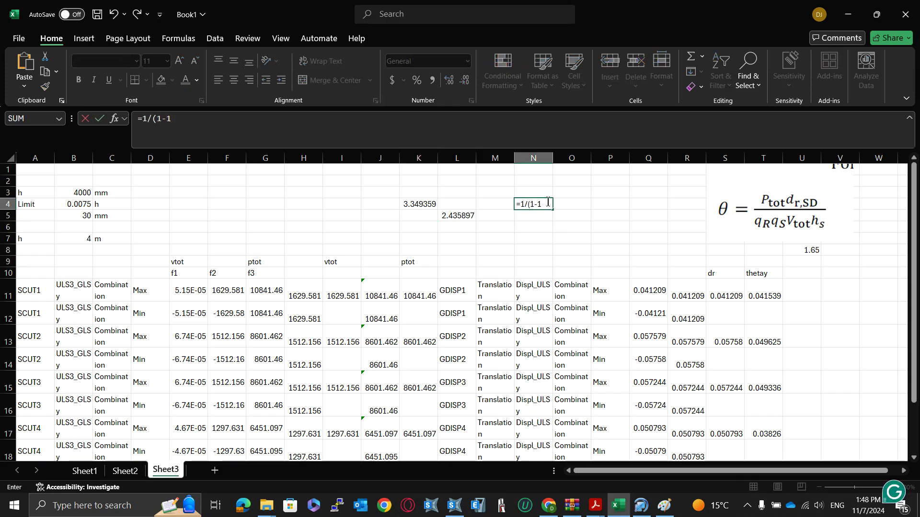
{"action": "type", "text": "/7.71)\\"}
{"action": "key", "text": "Return"}
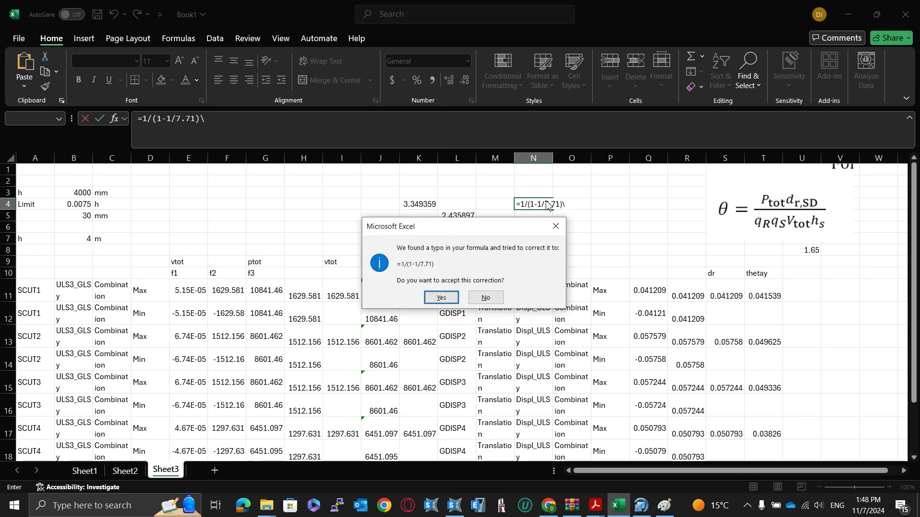
{"action": "key", "text": "Return"}
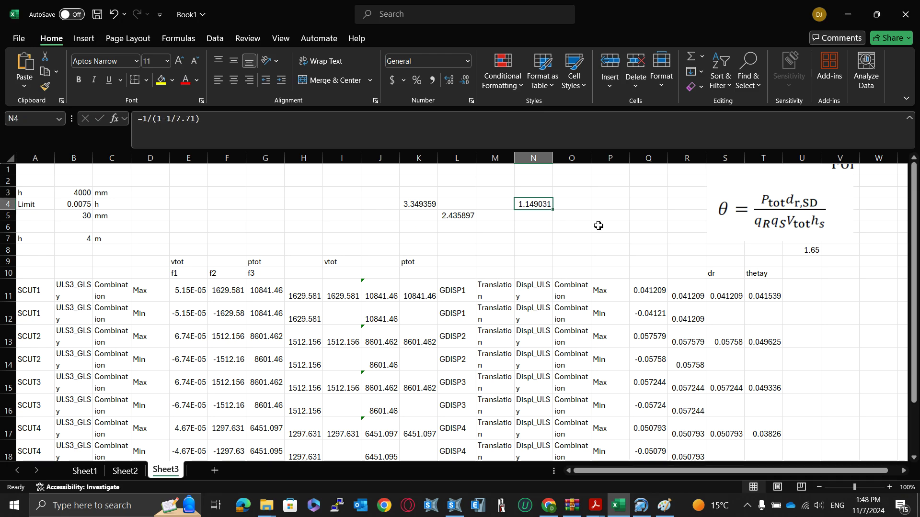
Step: Switch to Paint and handwrite a small brush mark after the factor 1 in front of A_Ed
{"action": "key", "text": "alt+Tab"}
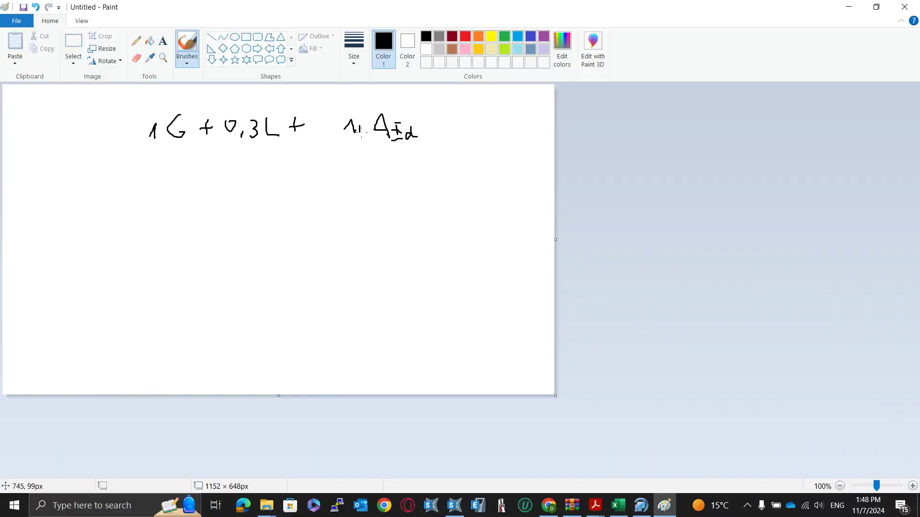
{"action": "left_click_drag", "start_coordinate": [365, 116], "coordinate": [367, 125]}
Step: Switch to SAP2000, open load combination ULS2_GLSx for modification, and select the scale factor of its Sx response spectrum case
{"action": "key", "text": "alt+Tab"}
{"action": "key", "text": "alt+Tab"}
{"action": "key", "text": "alt+Tab"}
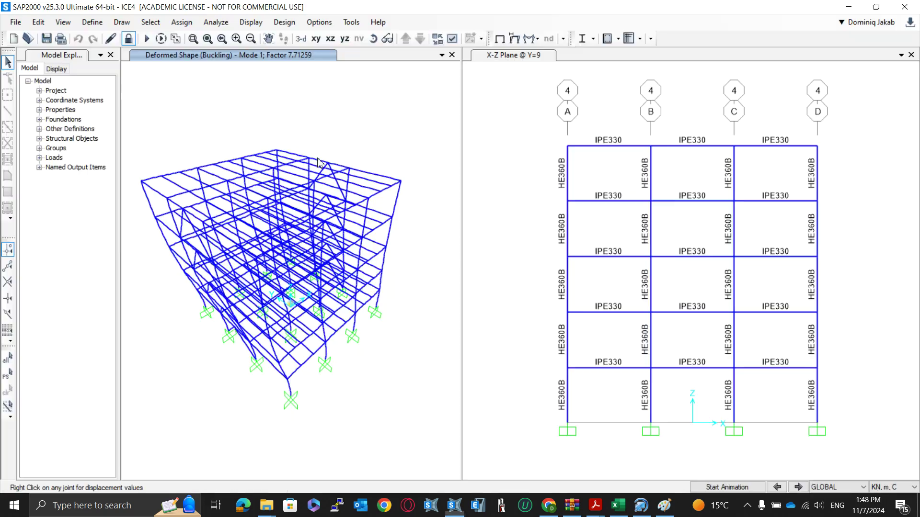
{"action": "left_click", "coordinate": [92, 22]}
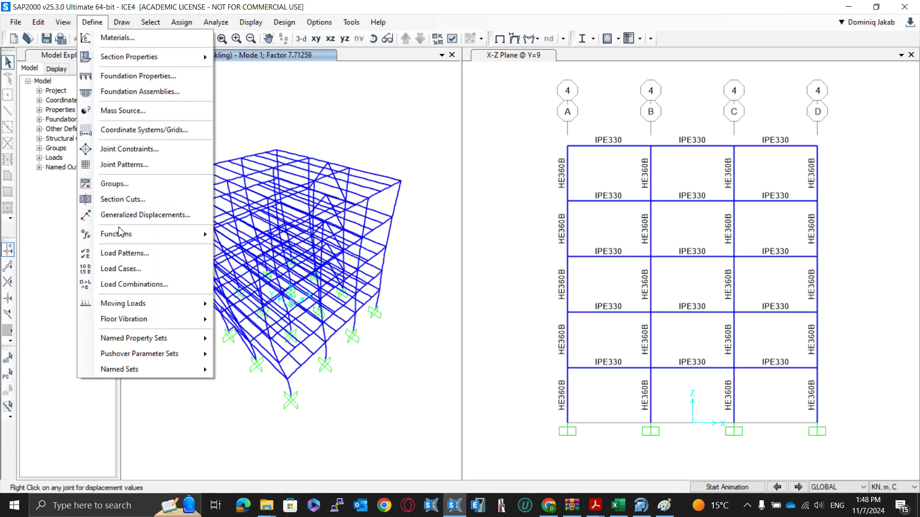
{"action": "left_click", "coordinate": [130, 284]}
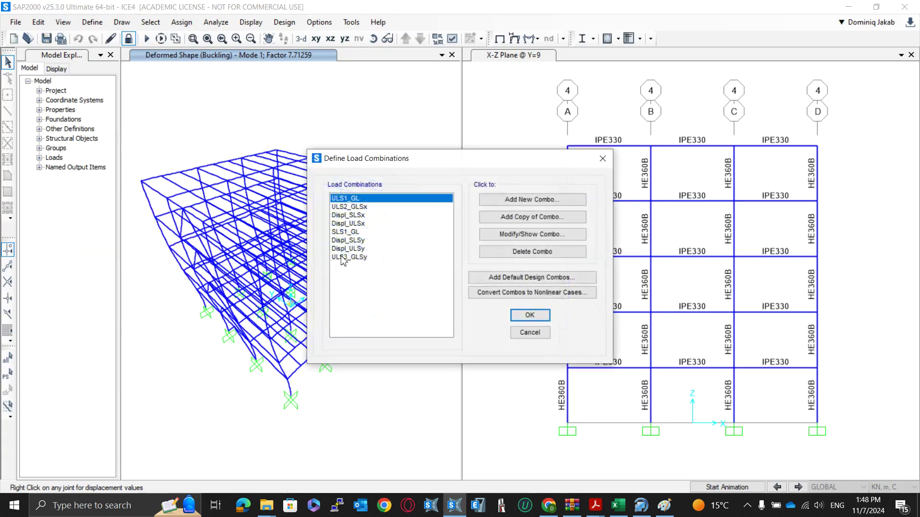
{"action": "left_click", "coordinate": [373, 207]}
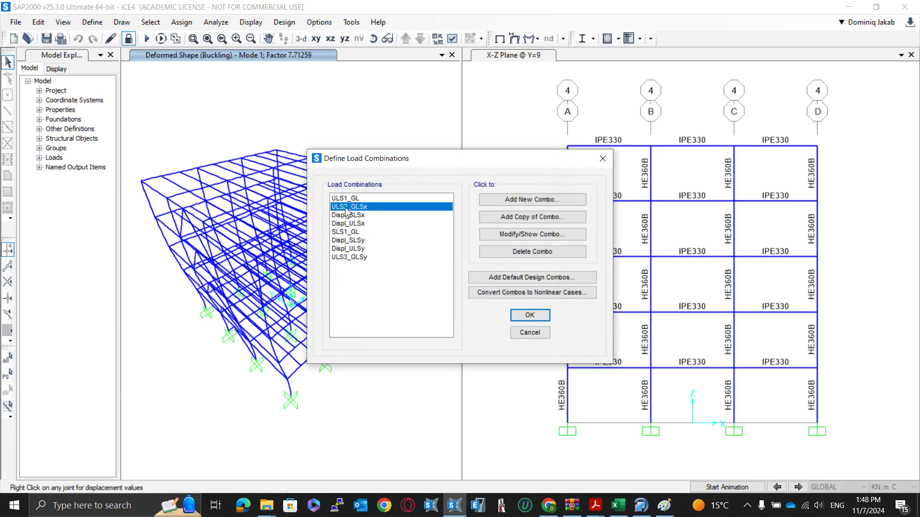
{"action": "left_click", "coordinate": [481, 235]}
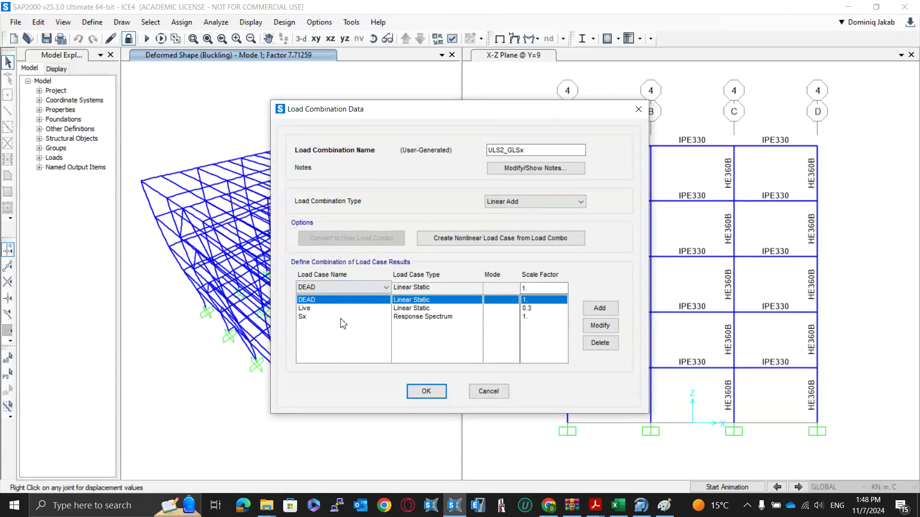
{"action": "left_click", "coordinate": [544, 288]}
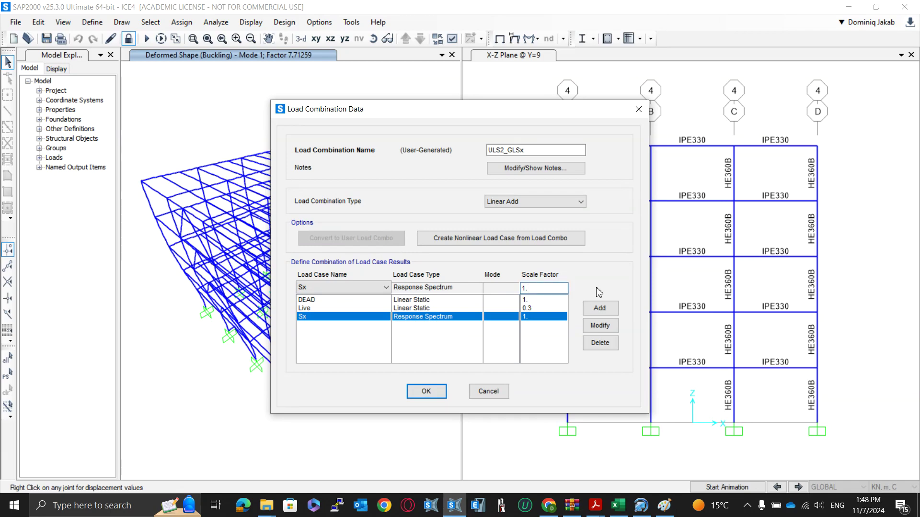